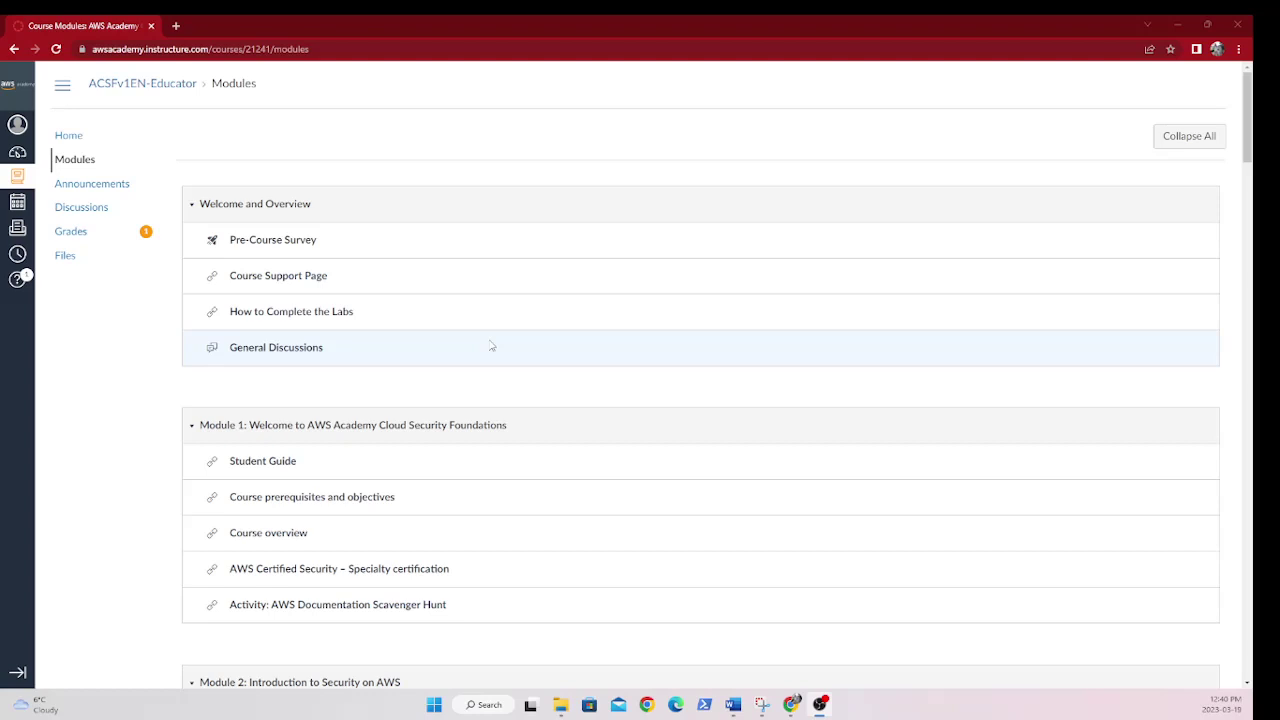
Open Lab 3.1: Using Resource-Based Policies to Secure an S3 Bucket from the Module 3 list.
{"action": "scroll", "coordinate": [491, 346], "scroll_direction": "down", "scroll_amount": 1}
{"action": "scroll", "coordinate": [535, 354], "scroll_direction": "down", "scroll_amount": 1}
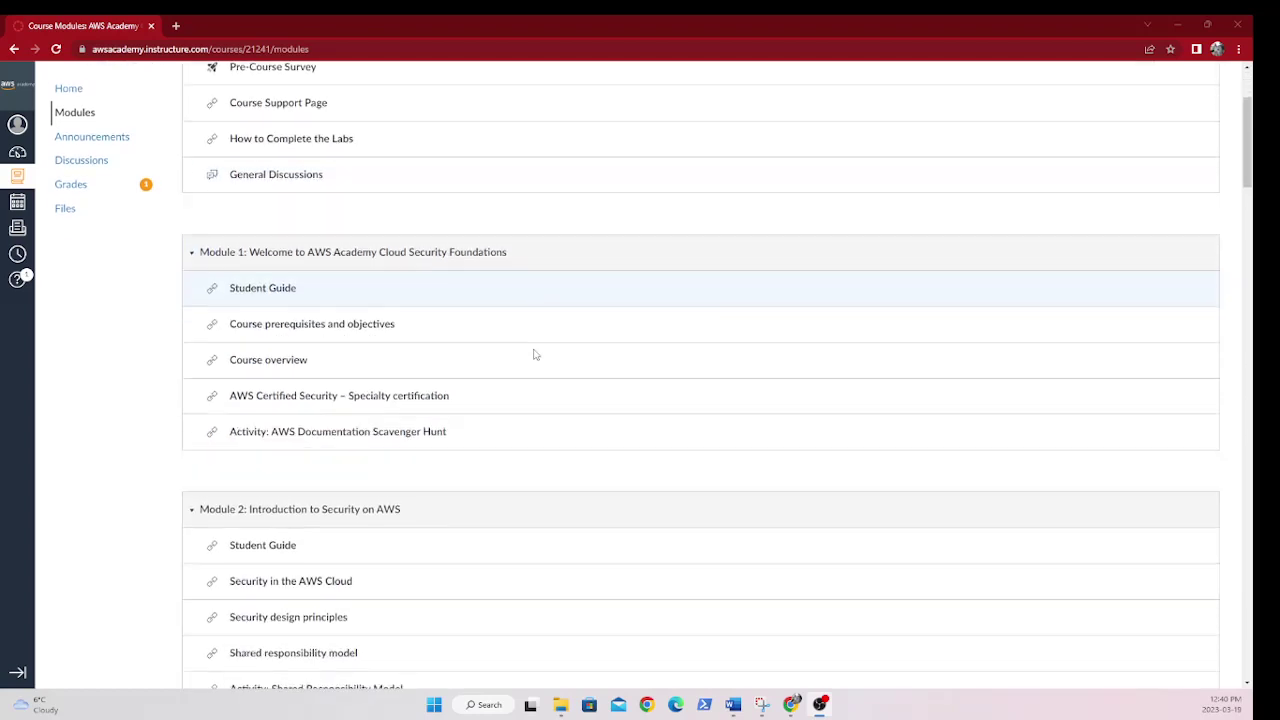
{"action": "scroll", "coordinate": [533, 356], "scroll_direction": "down", "scroll_amount": 2}
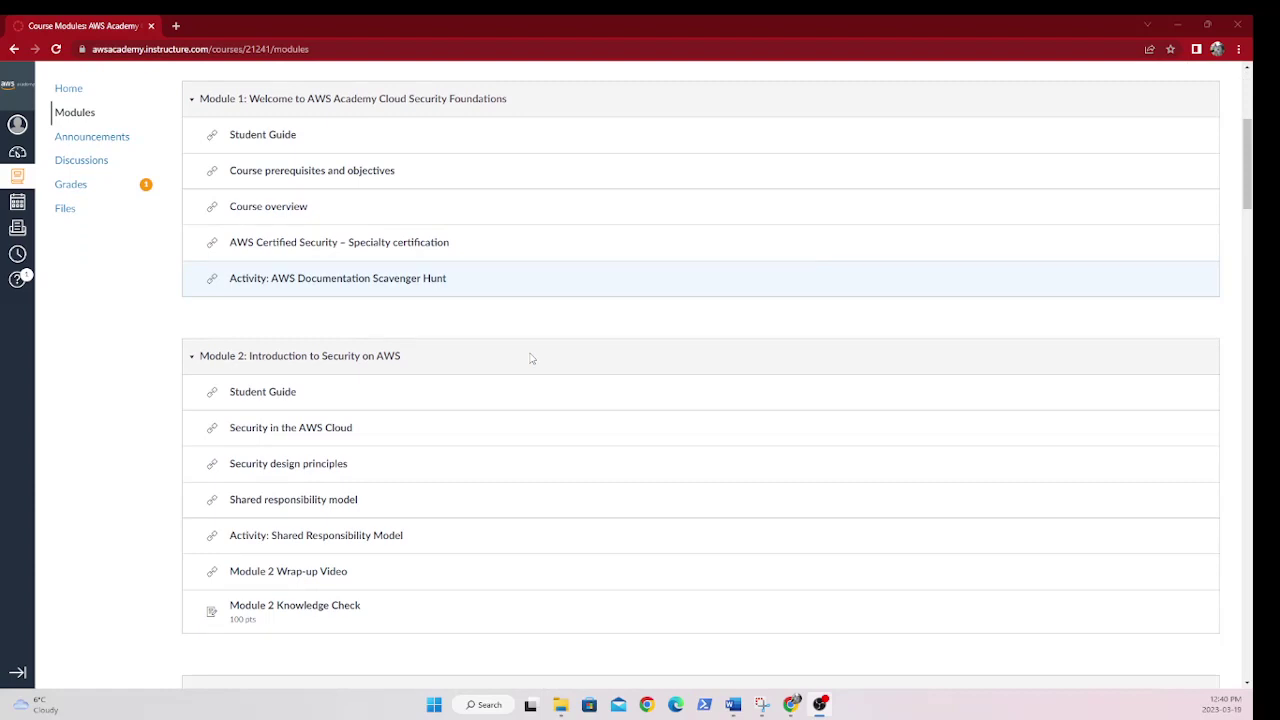
{"action": "scroll", "coordinate": [530, 358], "scroll_direction": "down", "scroll_amount": 8}
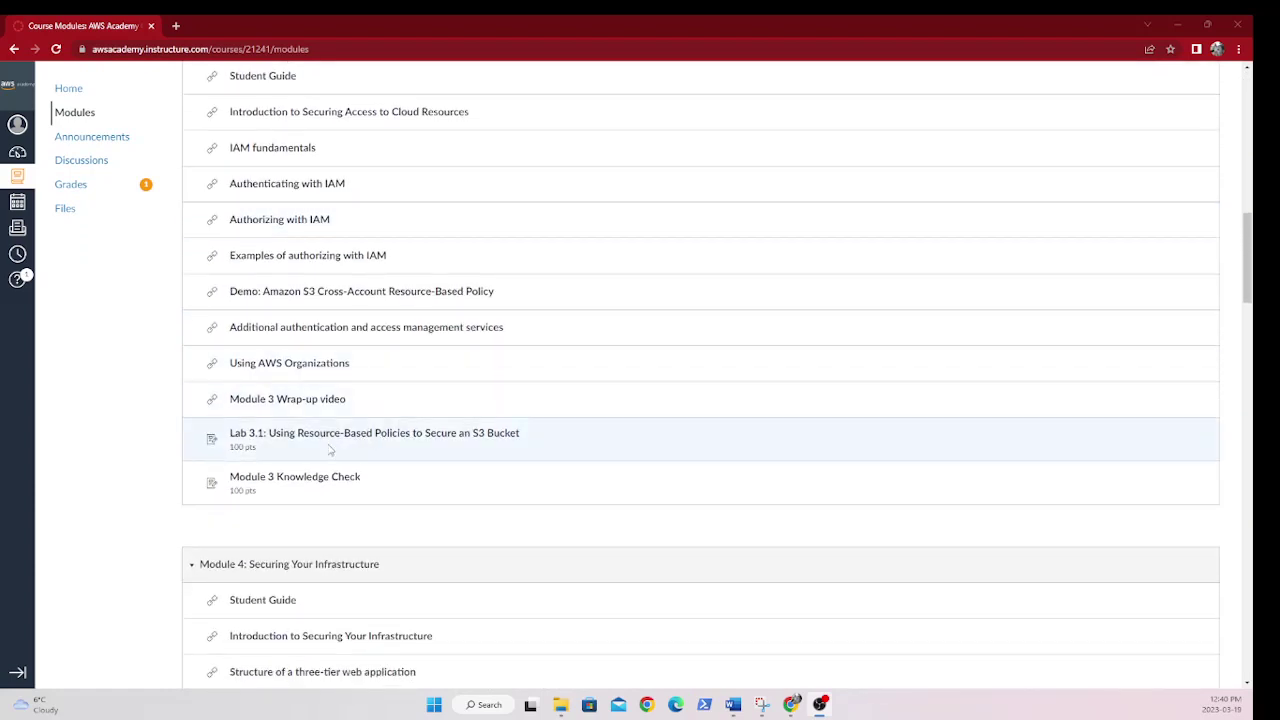
{"action": "left_click", "coordinate": [349, 436]}
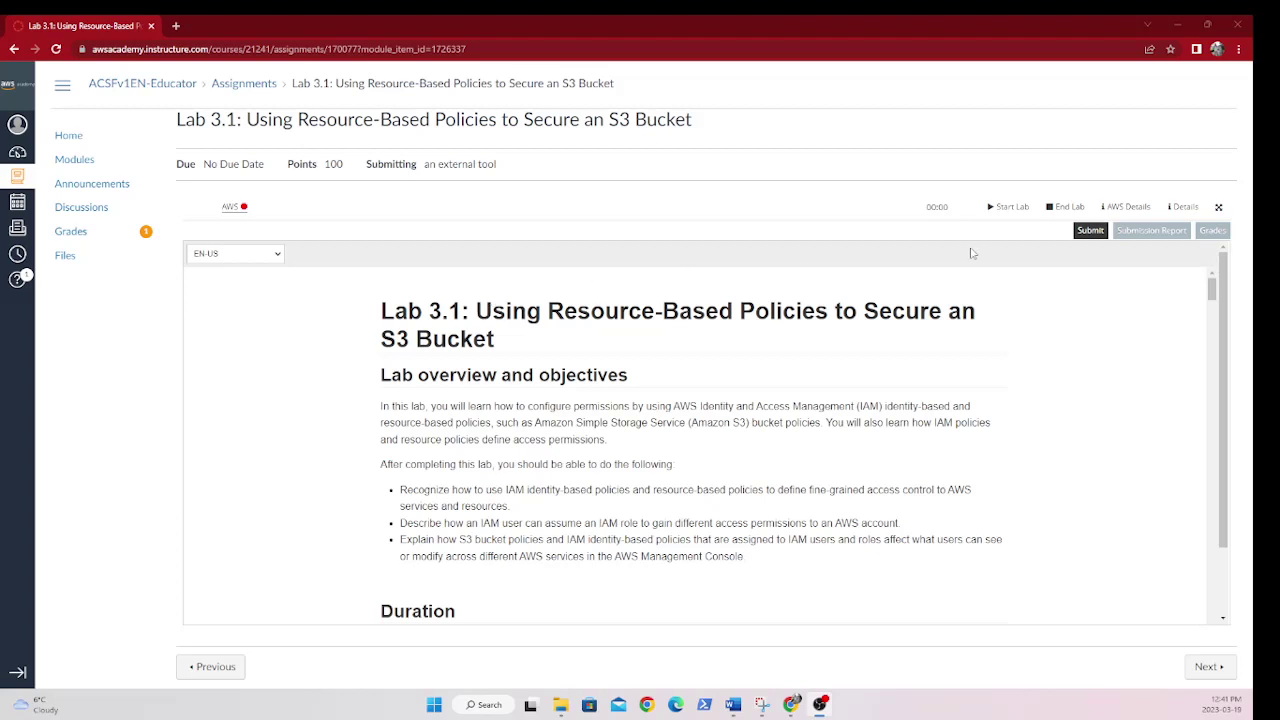
Start the lab session and, once the environment is ready, display the AWS Details.
{"action": "left_click", "coordinate": [1007, 207]}
{"action": "mouse_move", "coordinate": [245, 215]}
{"action": "left_click", "coordinate": [1130, 213]}
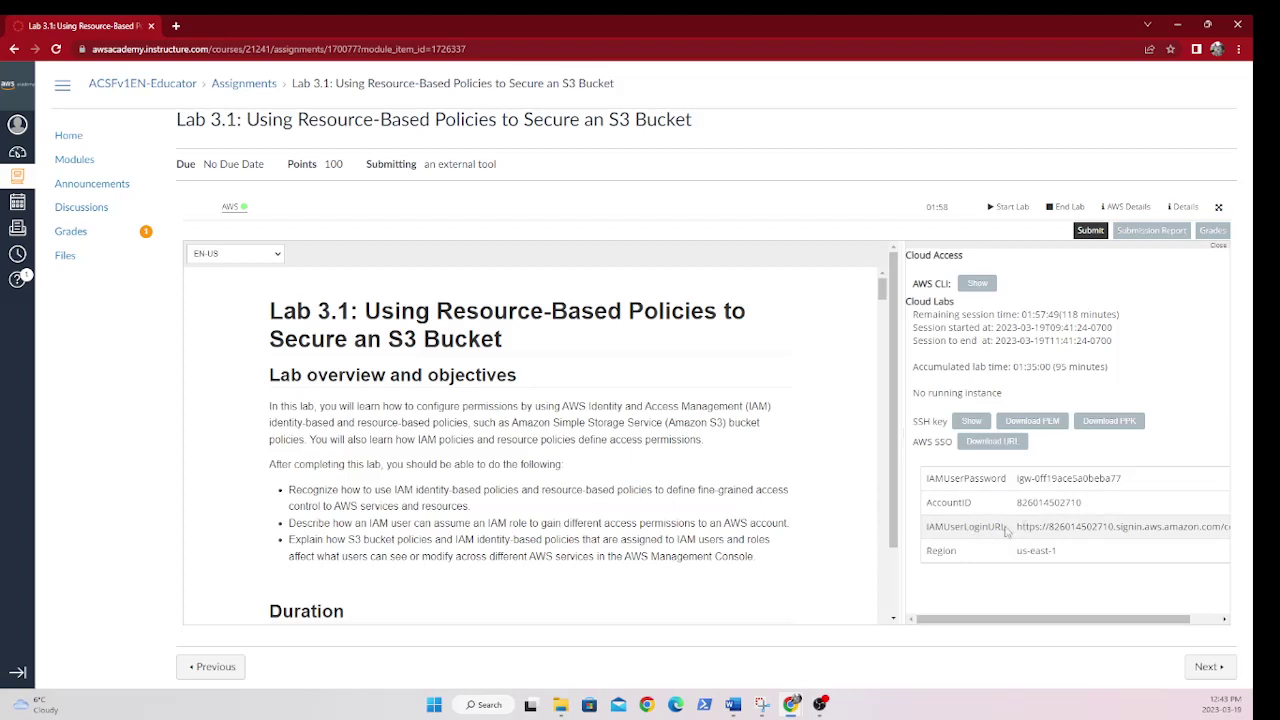
Copy the IAMUserLoginURL from the lab details and open it in a new browser window.
{"action": "left_click_drag", "start_coordinate": [1017, 526], "coordinate": [1227, 537]}
{"action": "key", "text": "ctrl+c"}
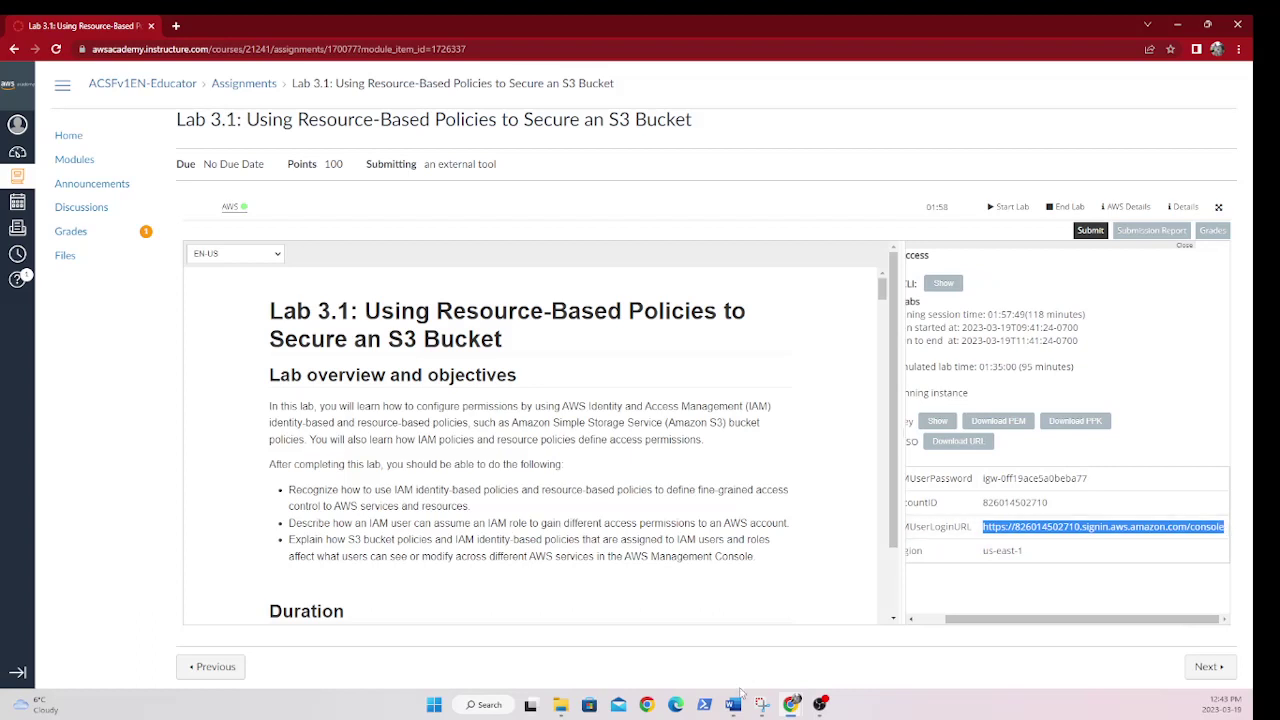
{"action": "left_click", "coordinate": [646, 703]}
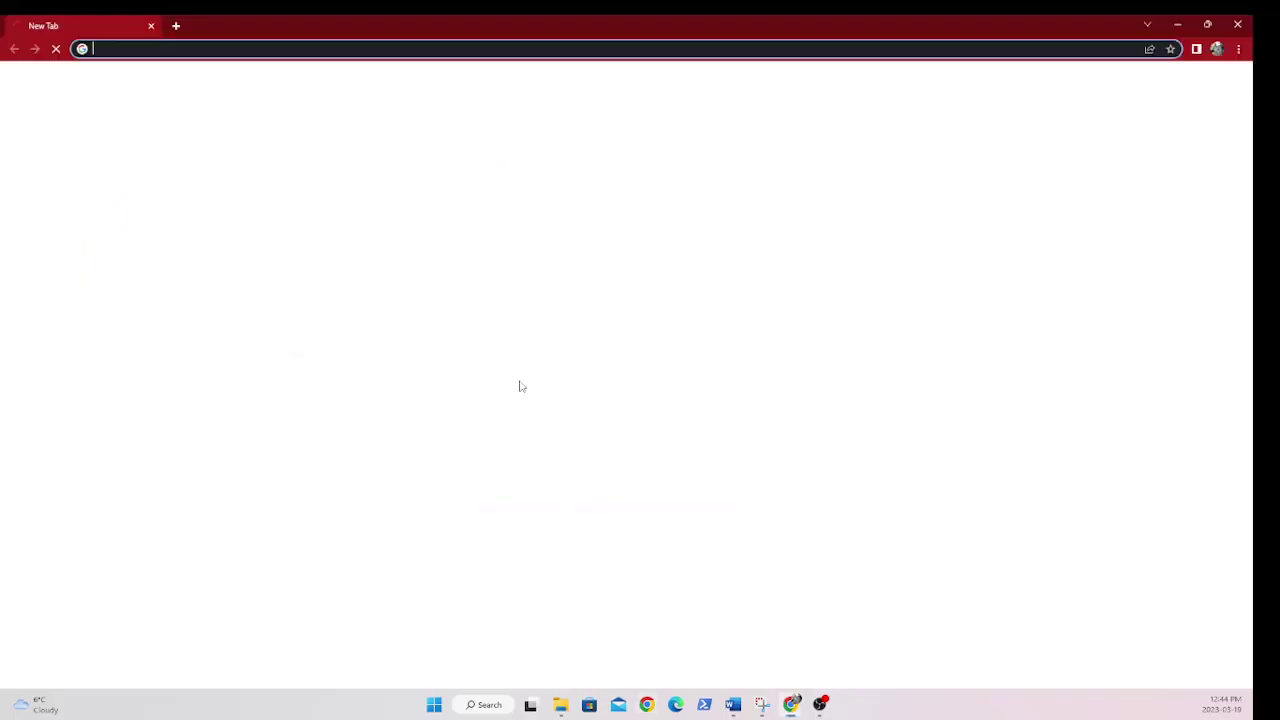
{"action": "key", "text": "ctrl+v"}
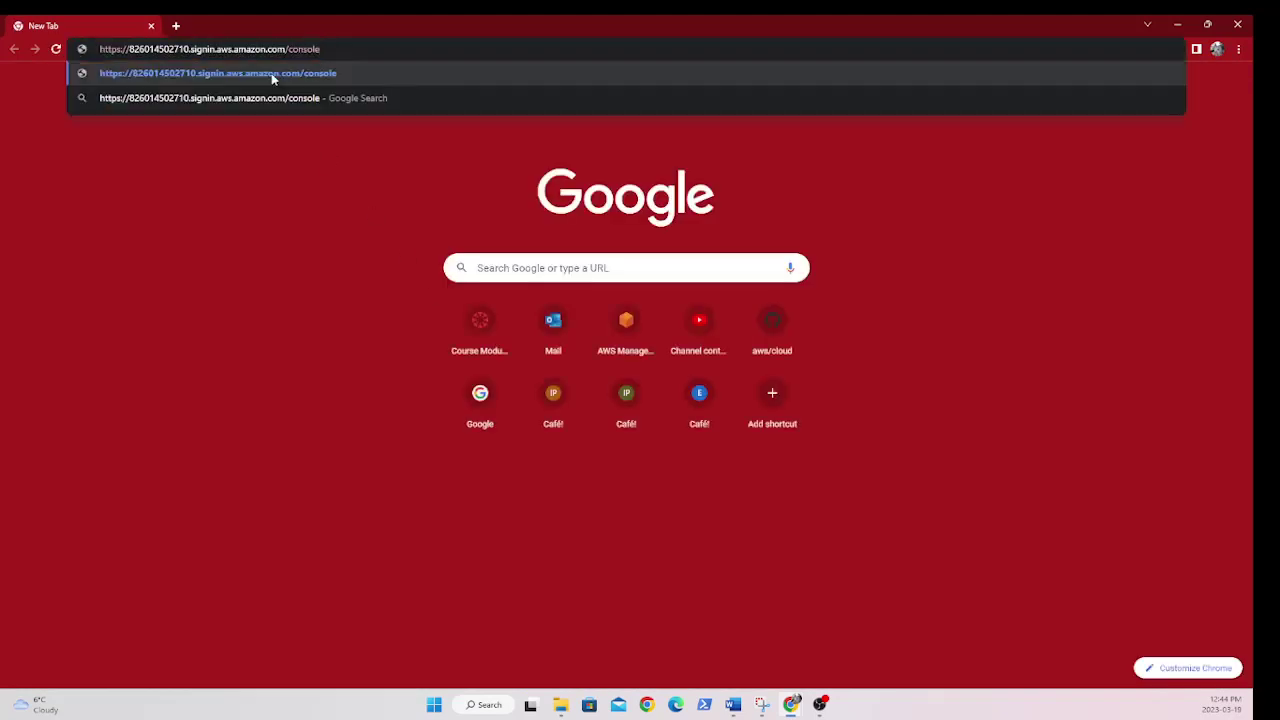
{"action": "left_click", "coordinate": [272, 76]}
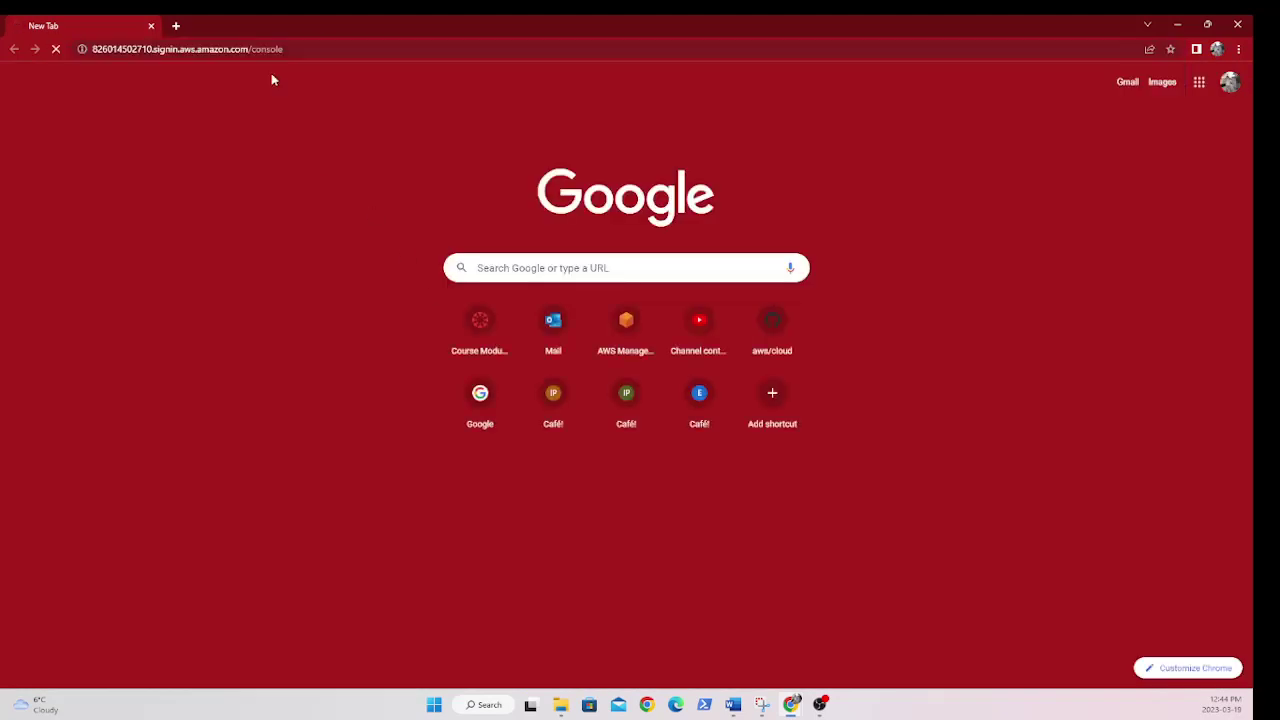
Shrink the sign-in window so the lab details stay visible and enter devuser as the IAM user name.
{"action": "double_click", "coordinate": [306, 20]}
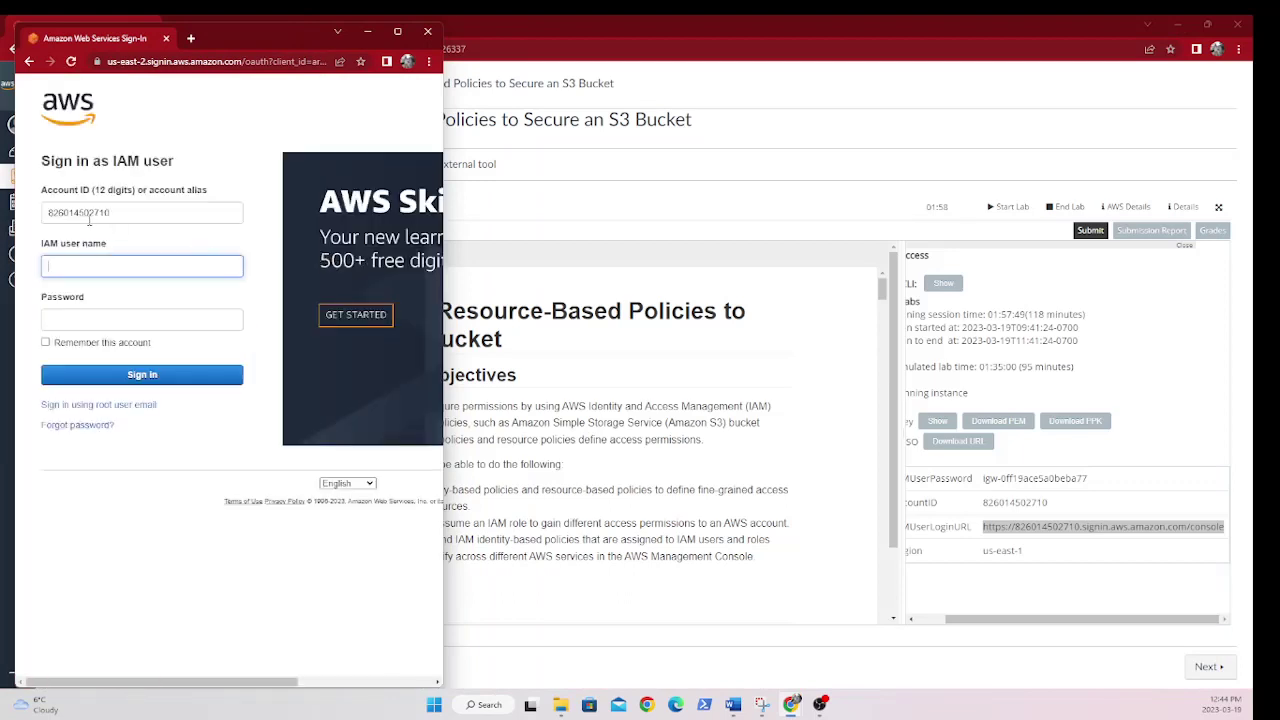
{"action": "left_click", "coordinate": [929, 619]}
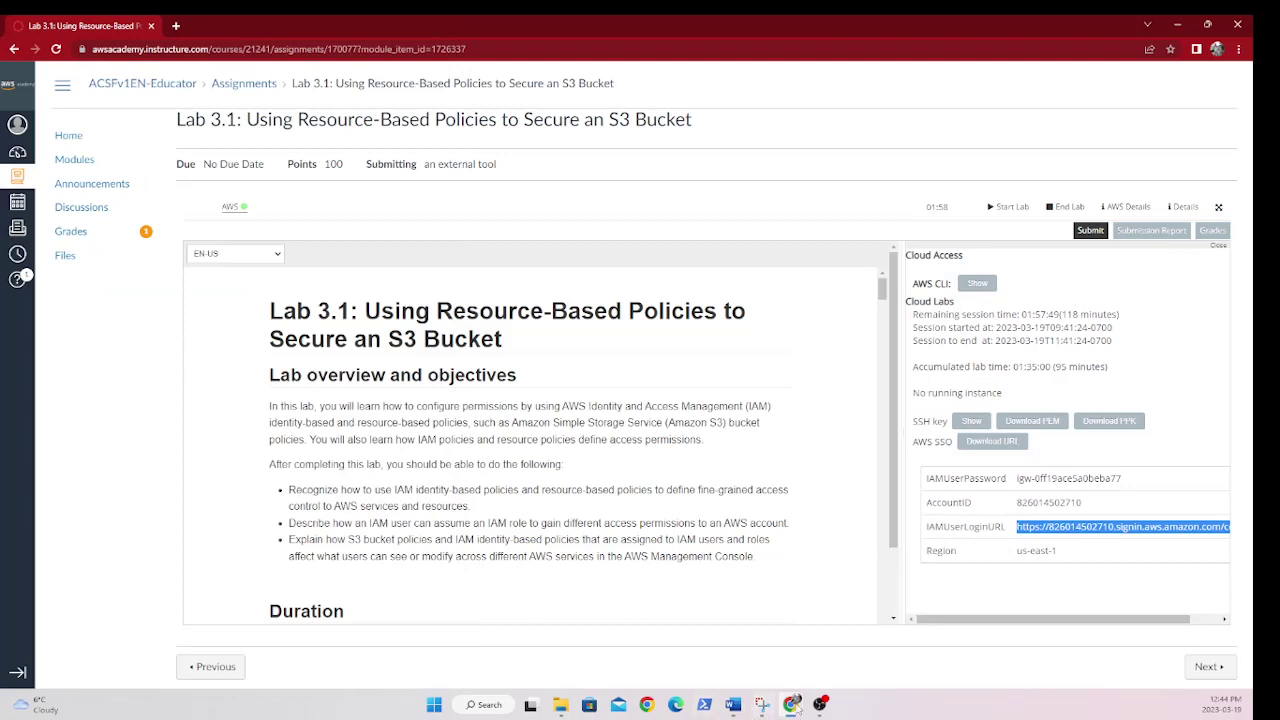
{"action": "mouse_move", "coordinate": [791, 704]}
{"action": "left_click", "coordinate": [935, 620]}
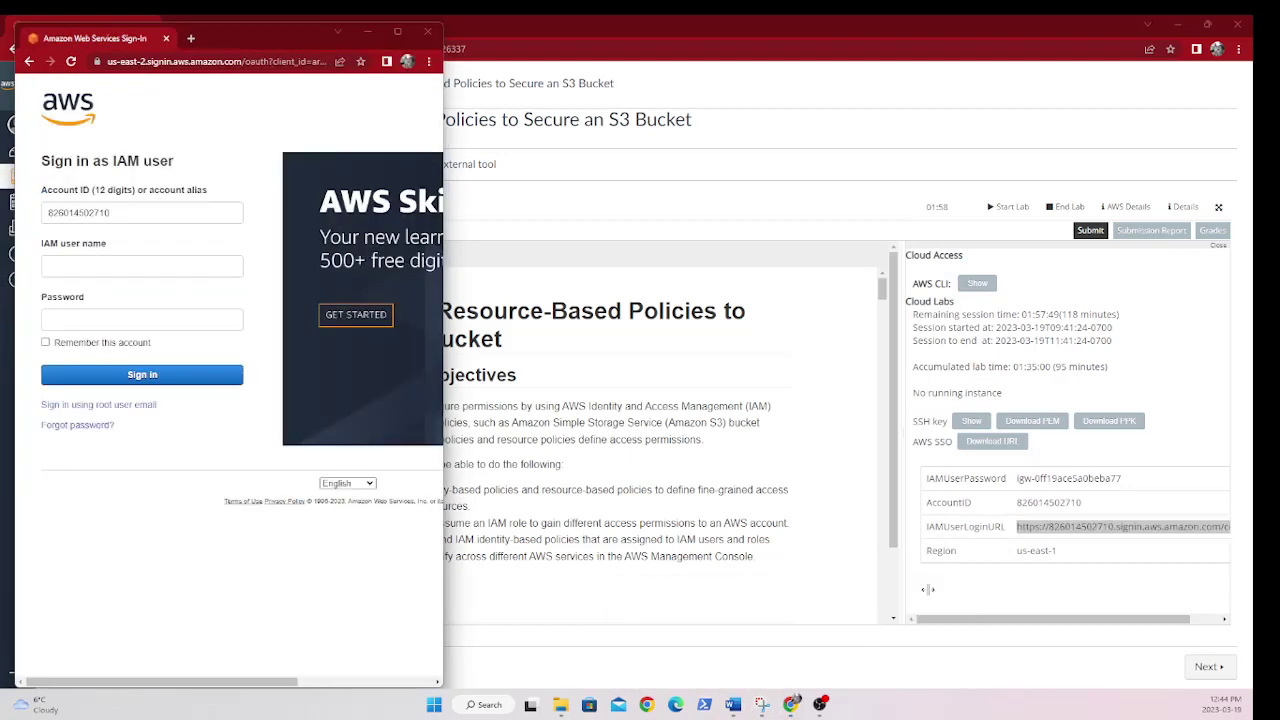
{"action": "left_click", "coordinate": [95, 263]}
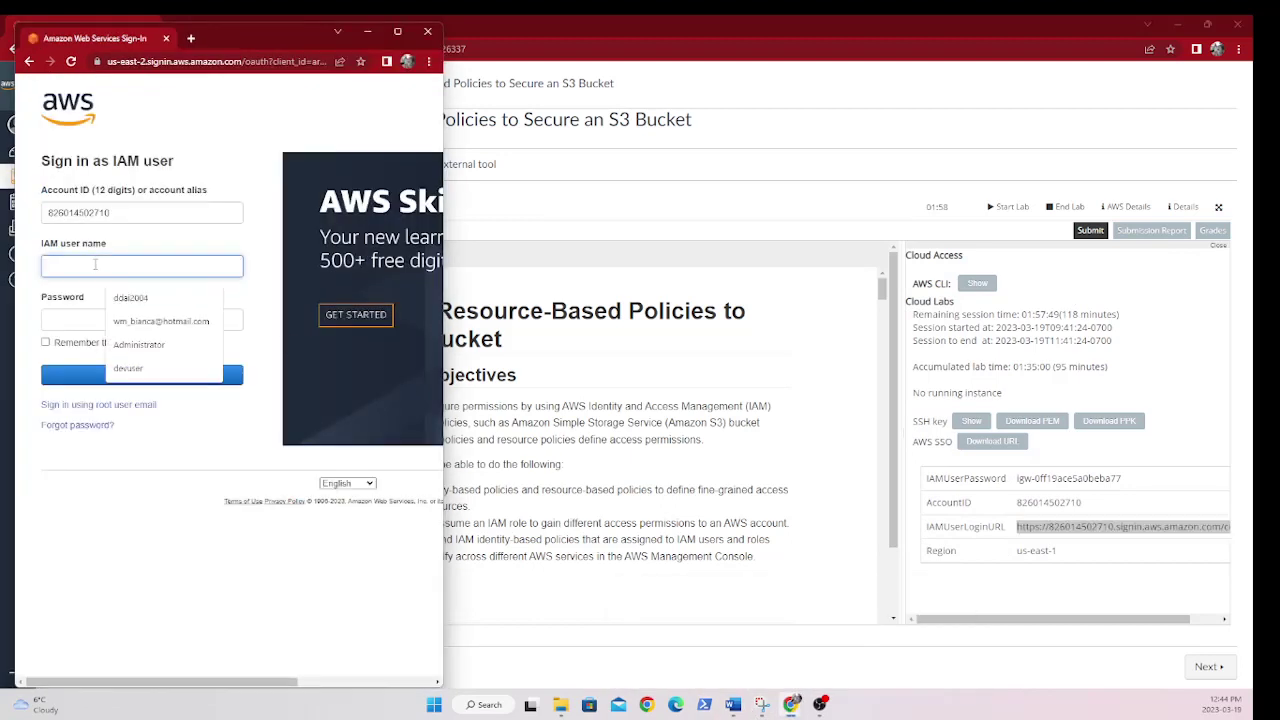
{"action": "type", "text": "devus"}
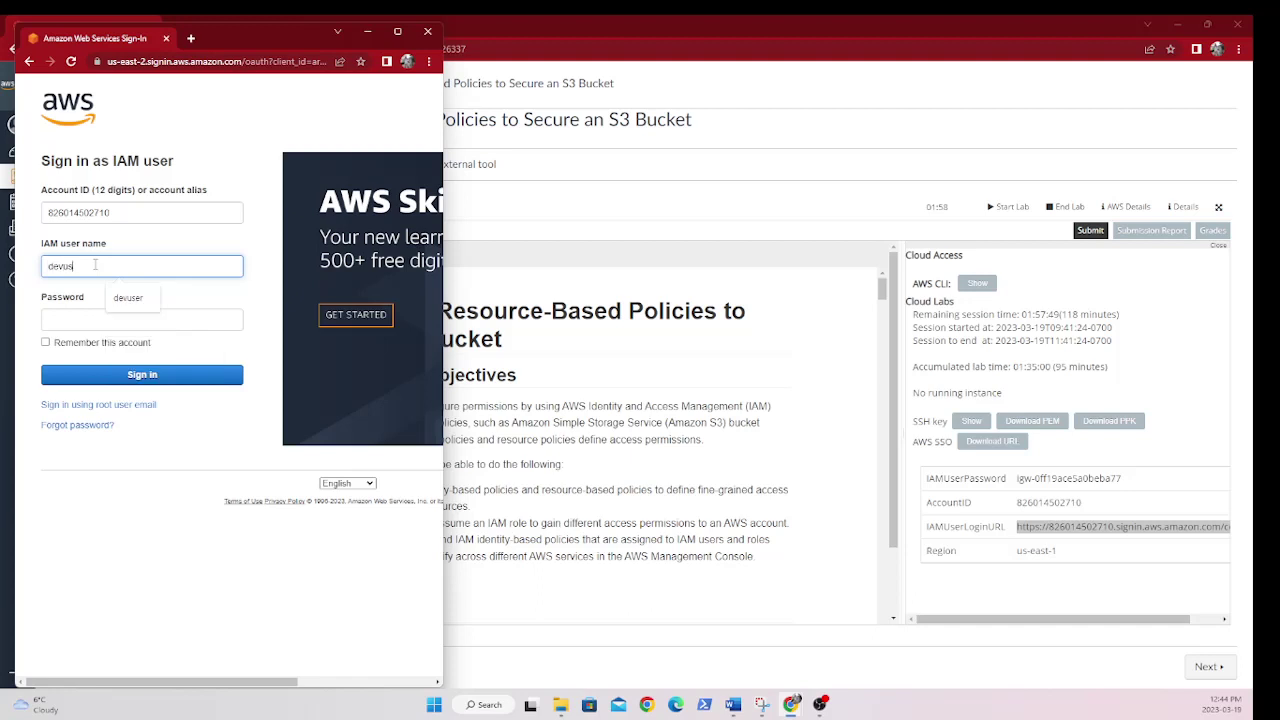
{"action": "type", "text": "er"}
Copy the IAM user password from the lab details into the Password field, sign in, and decline saving the password.
{"action": "left_click_drag", "start_coordinate": [1124, 479], "coordinate": [1016, 481]}
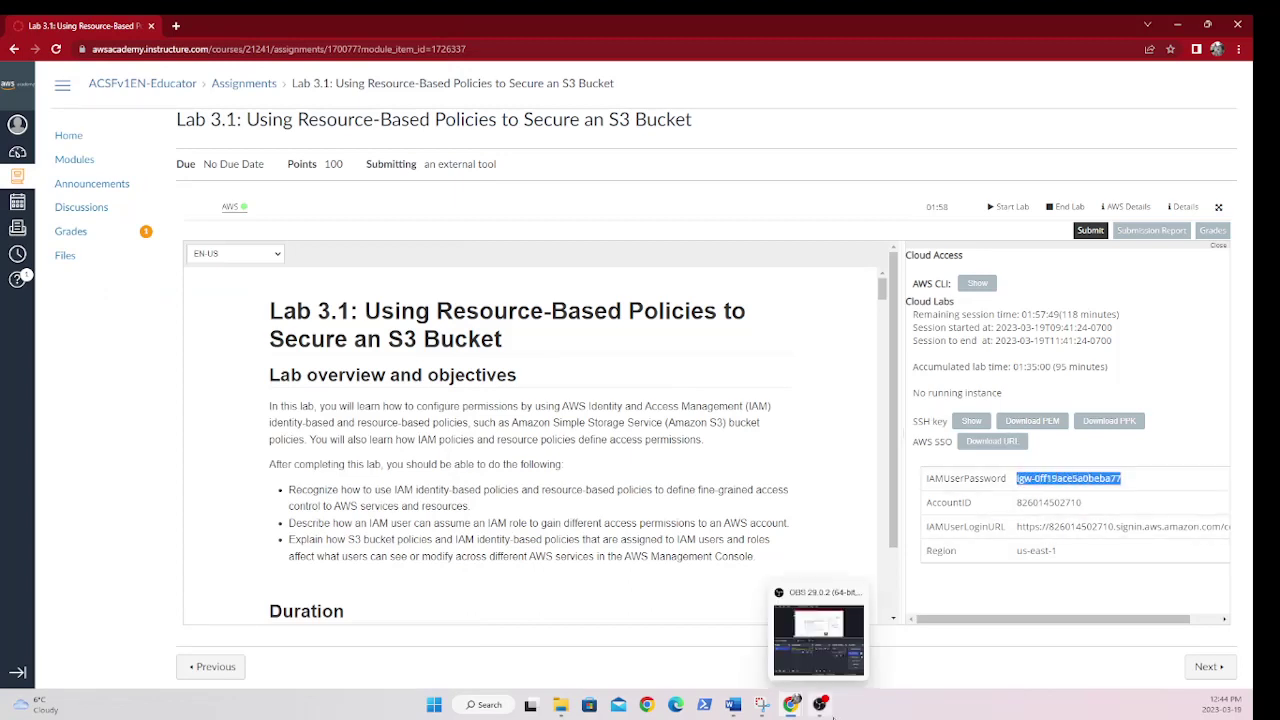
{"action": "left_click", "coordinate": [791, 704]}
{"action": "left_click", "coordinate": [916, 632]}
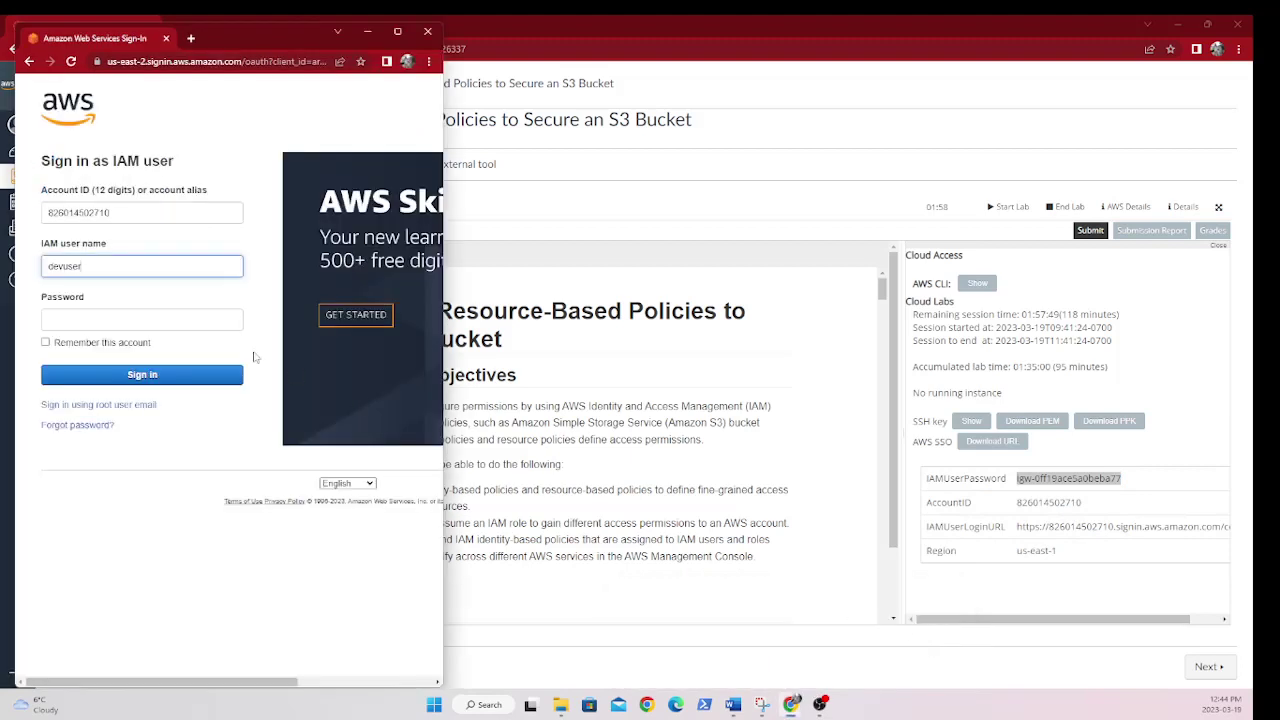
{"action": "left_click", "coordinate": [149, 320]}
{"action": "key", "text": "ctrl+v"}
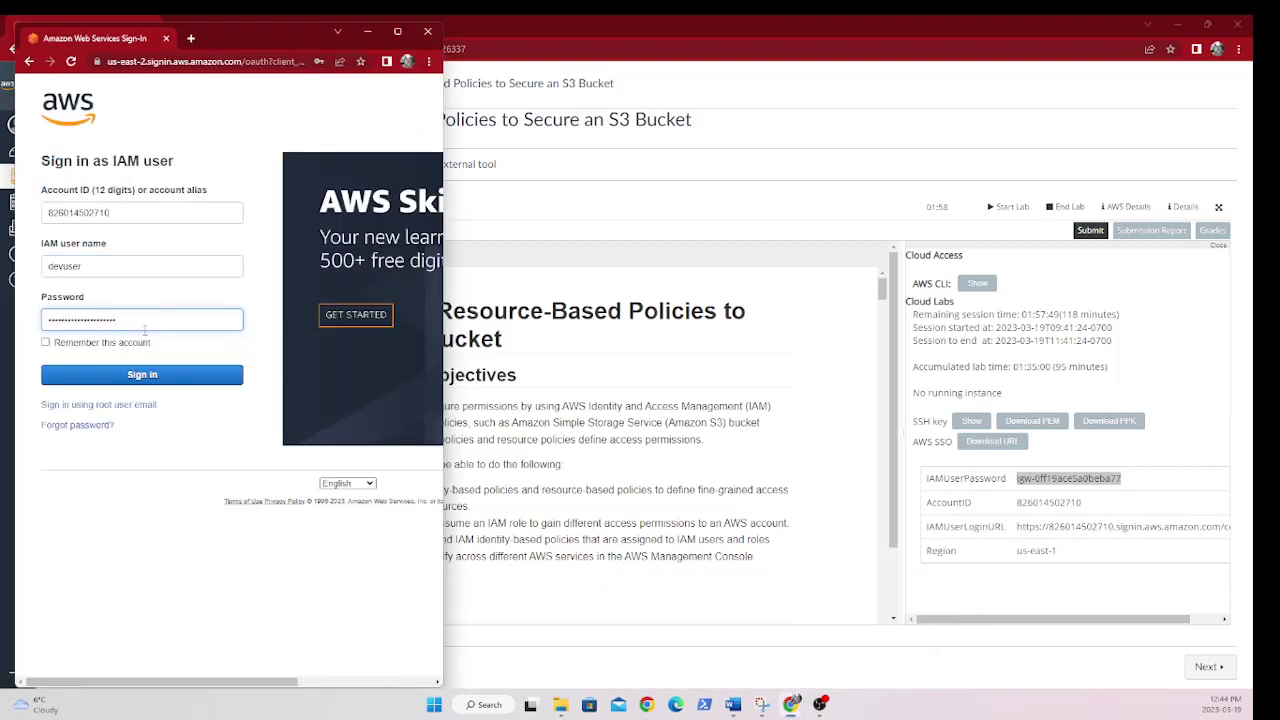
{"action": "left_click", "coordinate": [151, 377]}
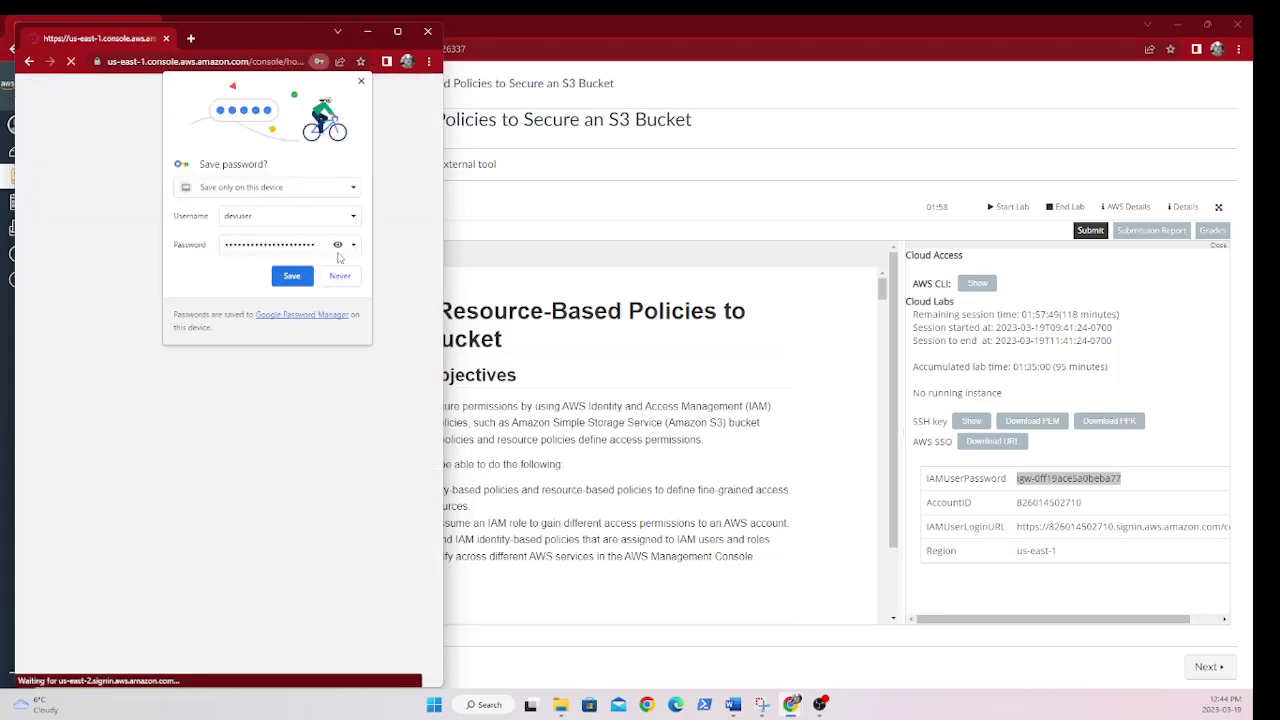
{"action": "left_click", "coordinate": [339, 276]}
Check the console's region selector and arrange the AWS console window beside the lab page window.
{"action": "left_click_drag", "start_coordinate": [241, 44], "coordinate": [993, 27]}
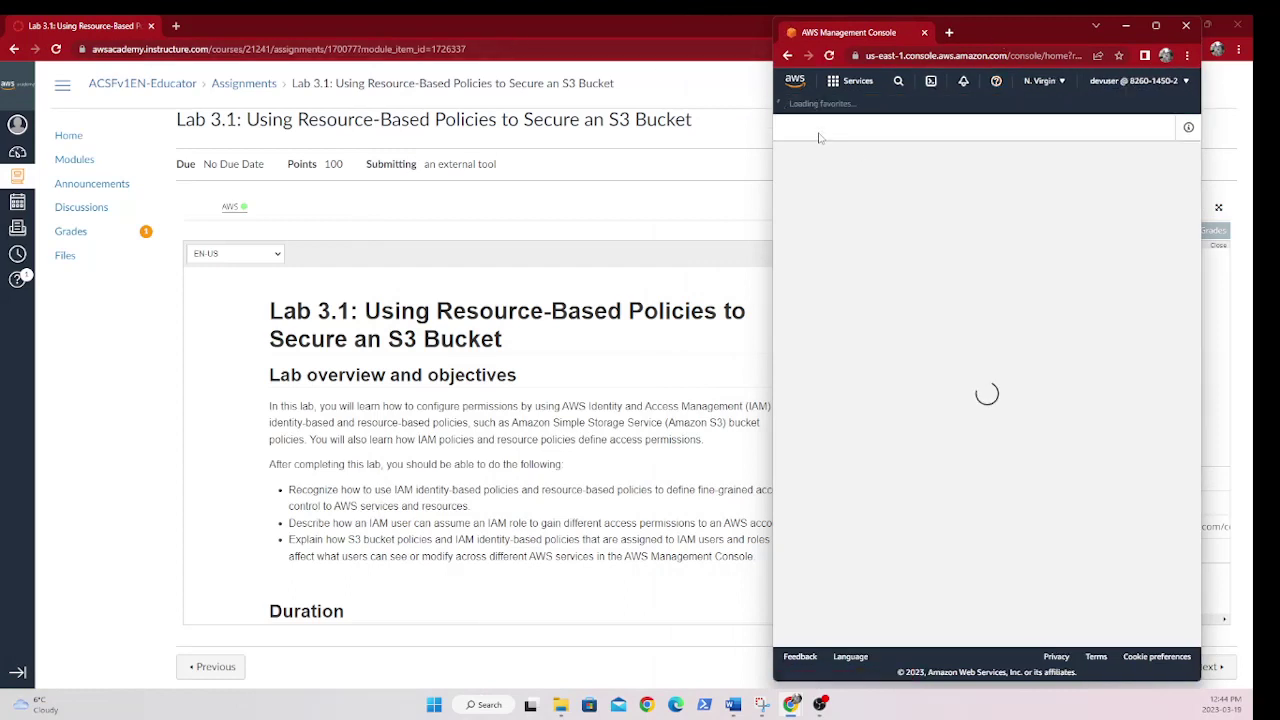
{"action": "left_click_drag", "start_coordinate": [1020, 31], "coordinate": [853, 39]}
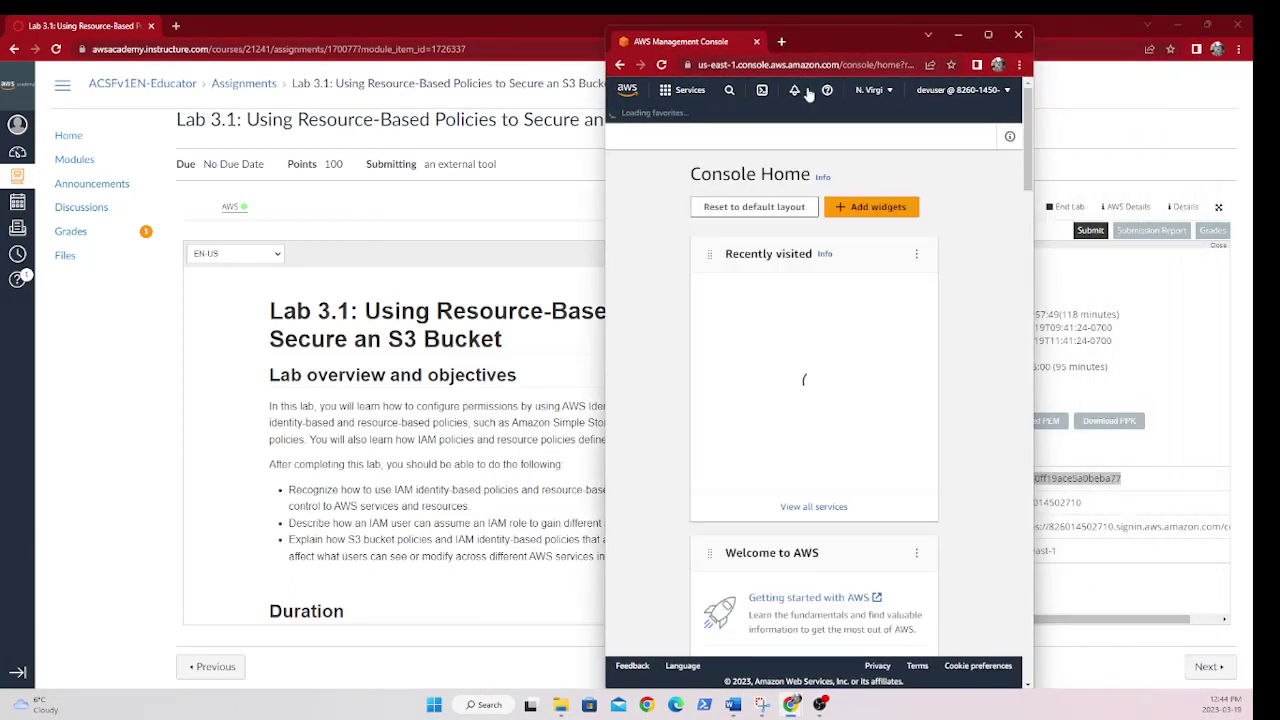
{"action": "double_click", "coordinate": [841, 38]}
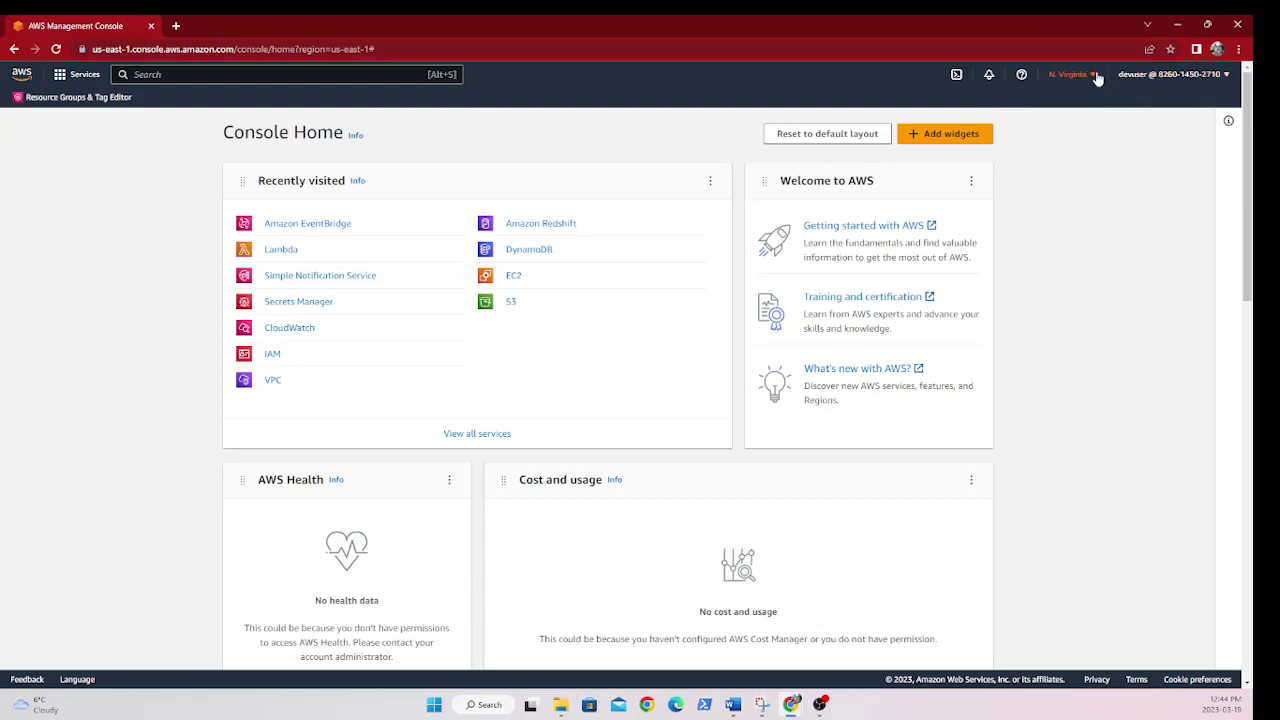
{"action": "left_click", "coordinate": [1093, 76]}
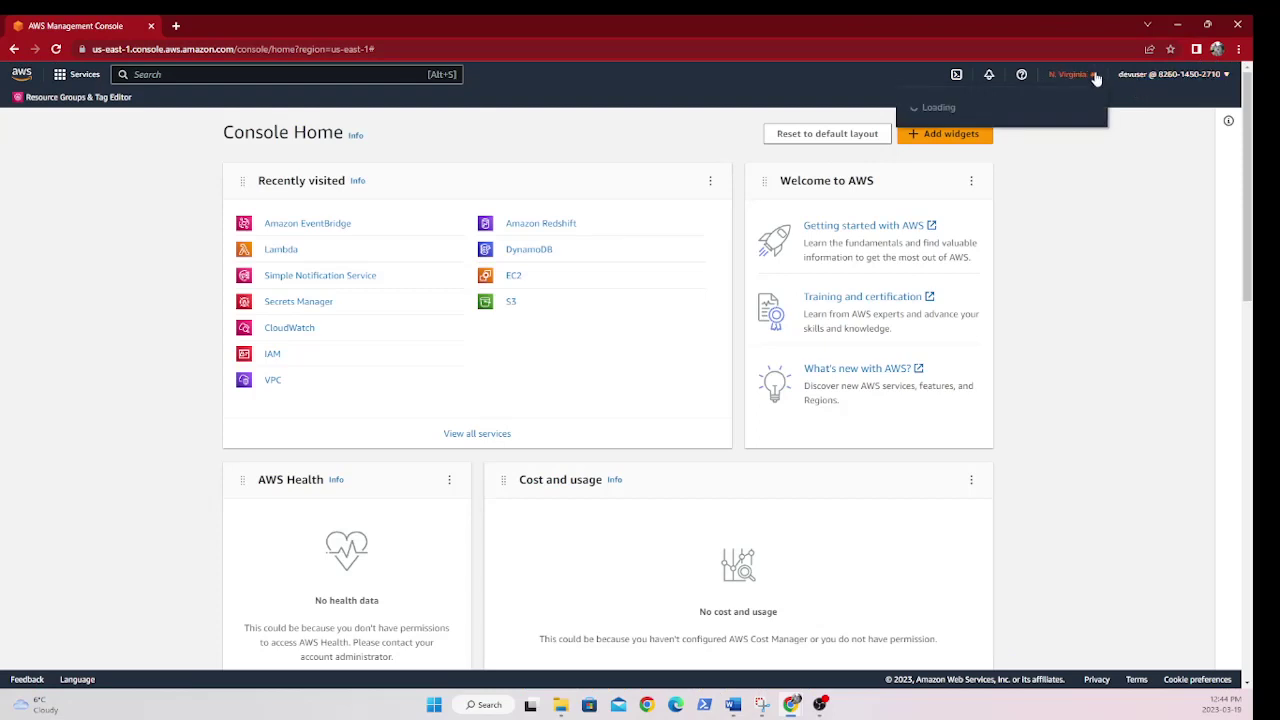
{"action": "double_click", "coordinate": [695, 20]}
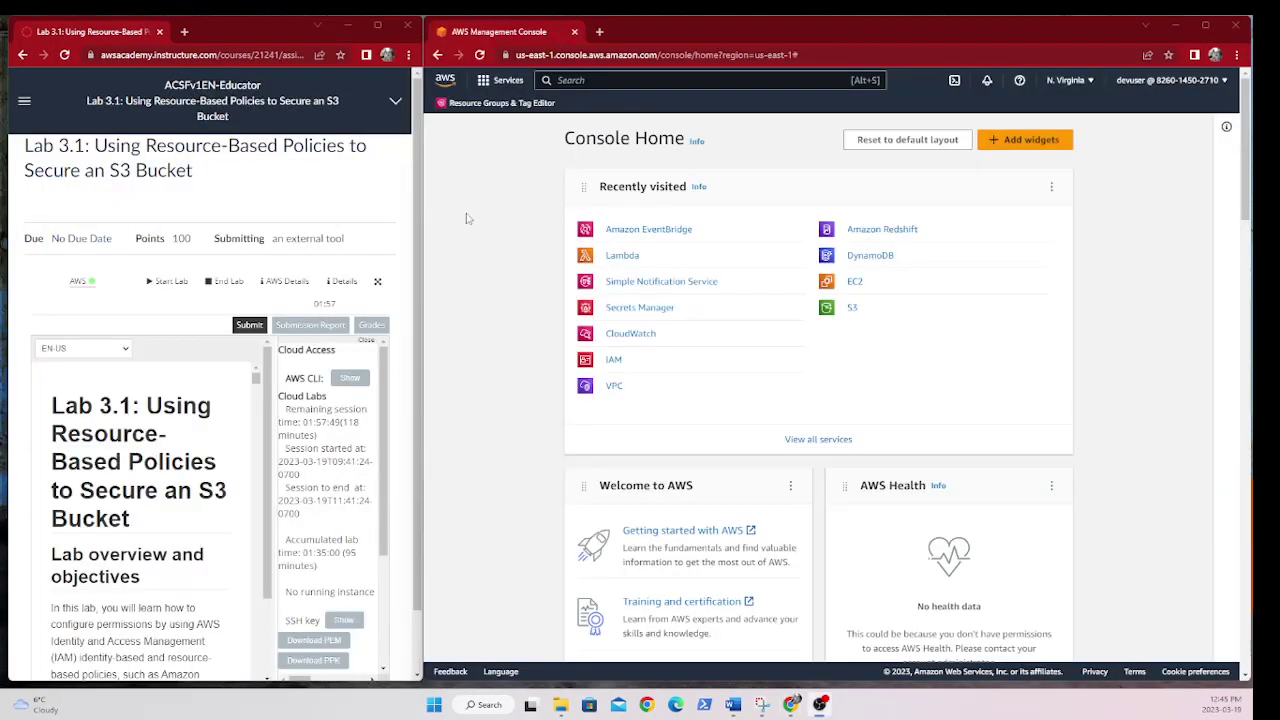
Close the AWS Details pane and go to Task 1, Accessing the console as an IAM user, in the lab instructions.
{"action": "left_click", "coordinate": [367, 343]}
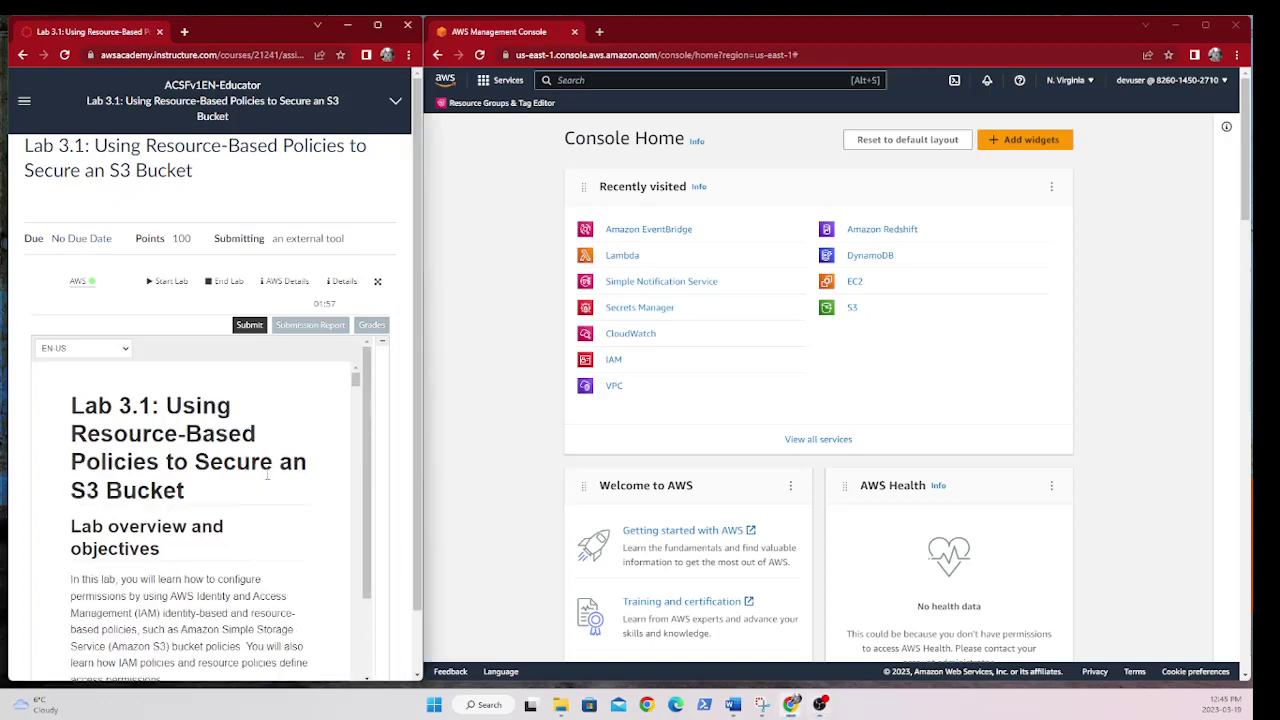
{"action": "scroll", "coordinate": [219, 489], "scroll_direction": "down", "scroll_amount": 2}
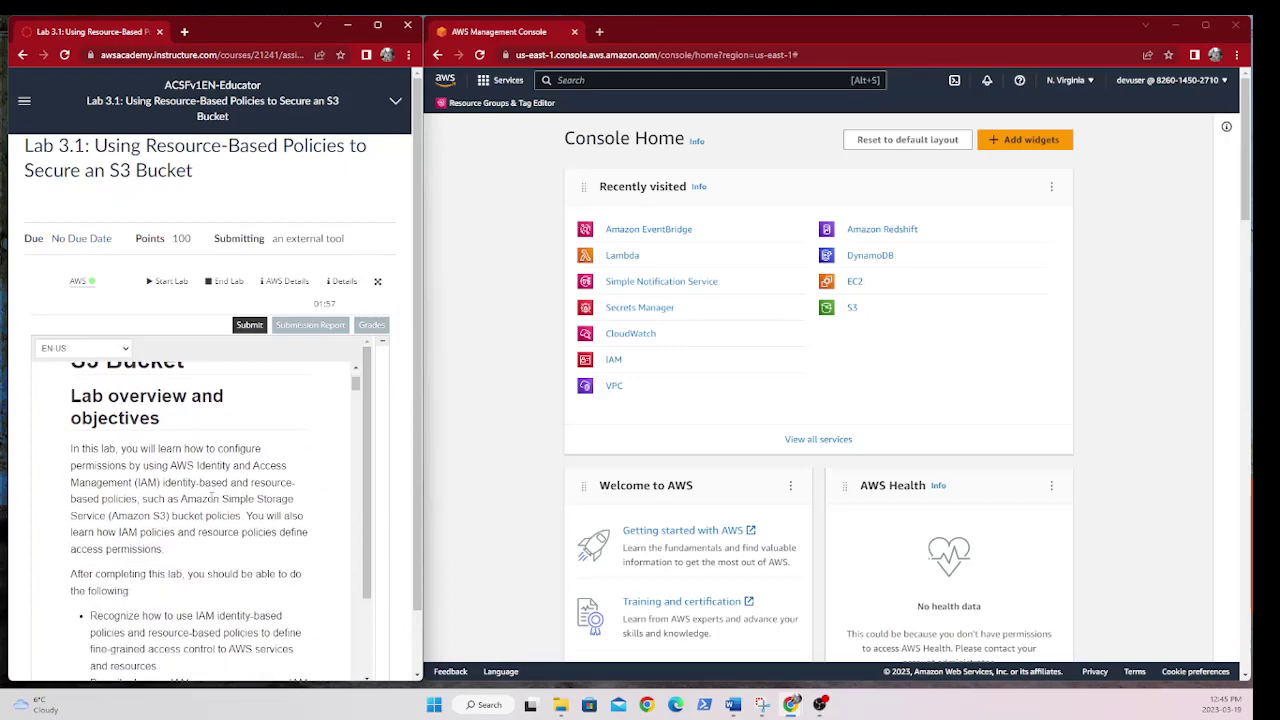
{"action": "scroll", "coordinate": [212, 494], "scroll_direction": "down", "scroll_amount": 10}
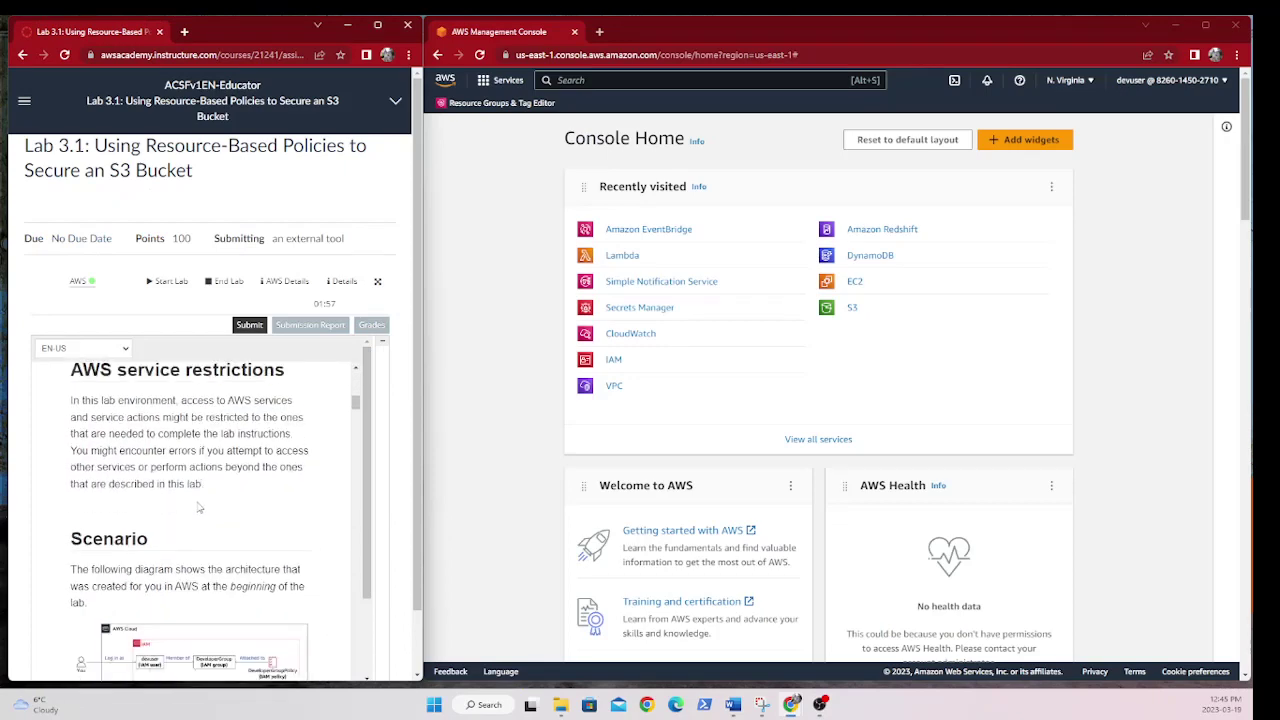
{"action": "scroll", "coordinate": [190, 510], "scroll_direction": "down", "scroll_amount": 5}
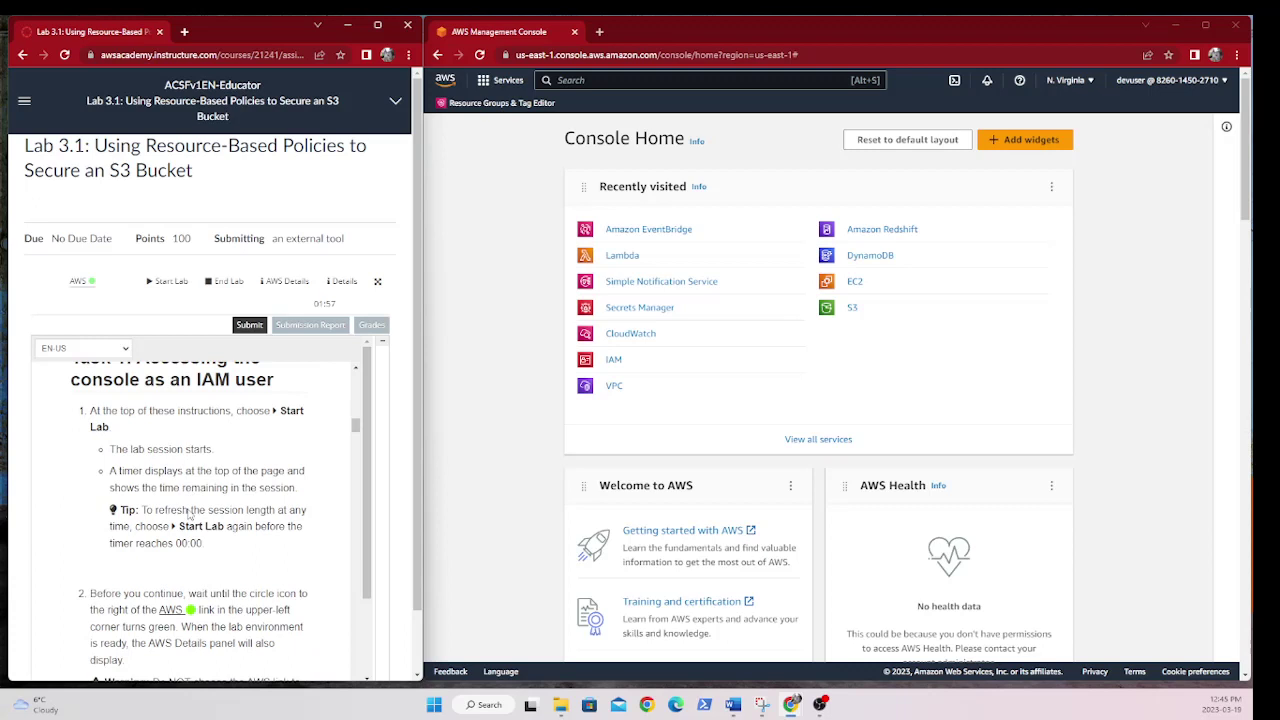
{"action": "scroll", "coordinate": [189, 513], "scroll_direction": "up", "scroll_amount": 1}
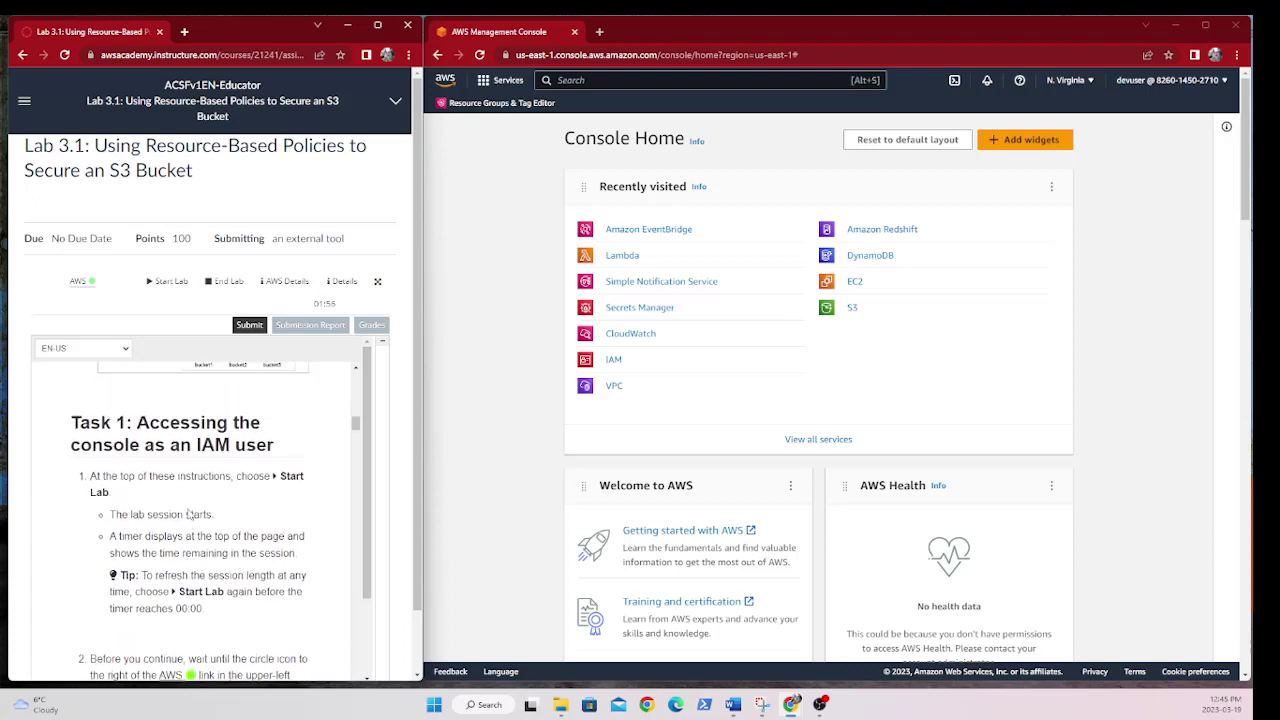
Search the AWS console for ec2, open the EC2 dashboard, and look through its resources, service health and scheduled events.
{"action": "left_click", "coordinate": [488, 343]}
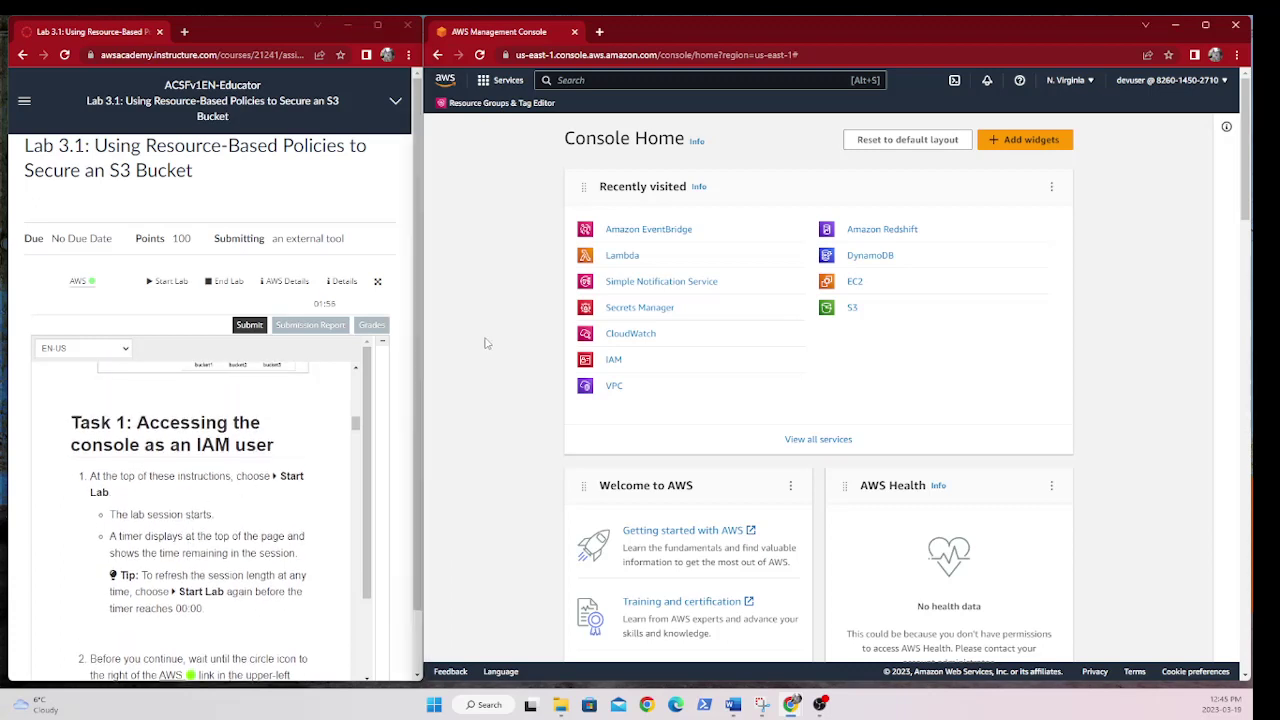
{"action": "left_click", "coordinate": [587, 82]}
{"action": "type", "text": "ec"}
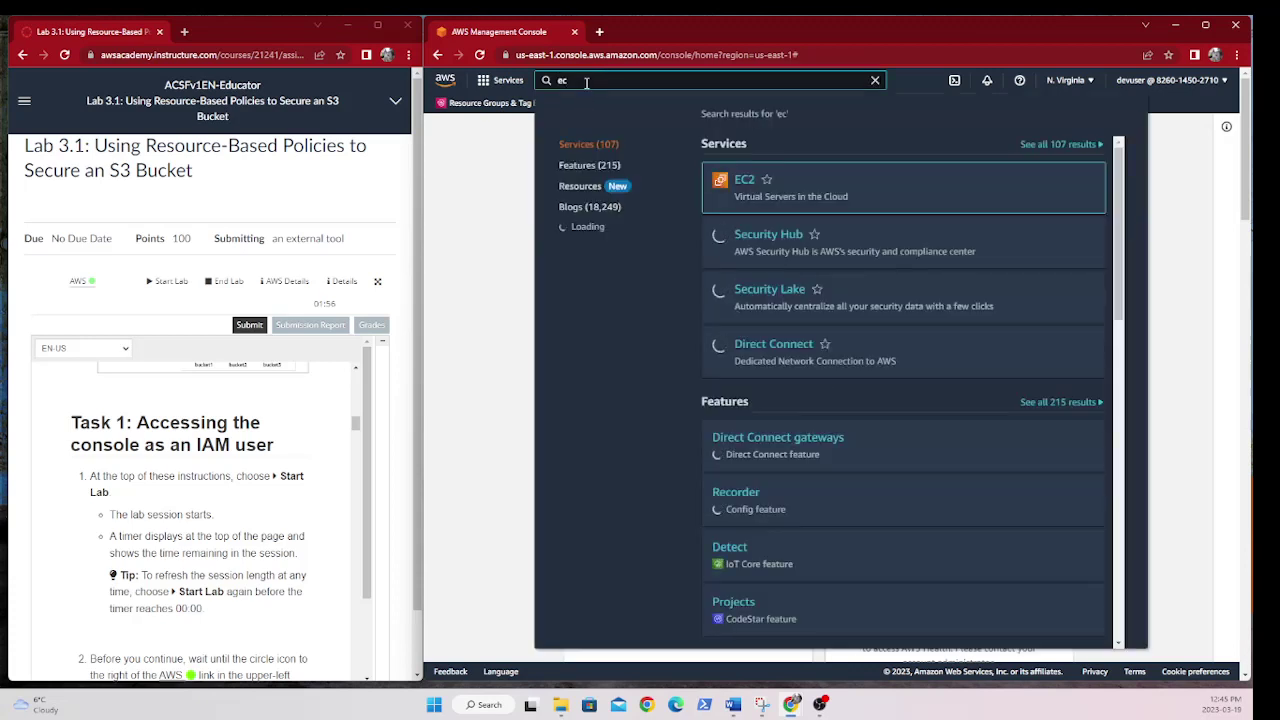
{"action": "type", "text": "2"}
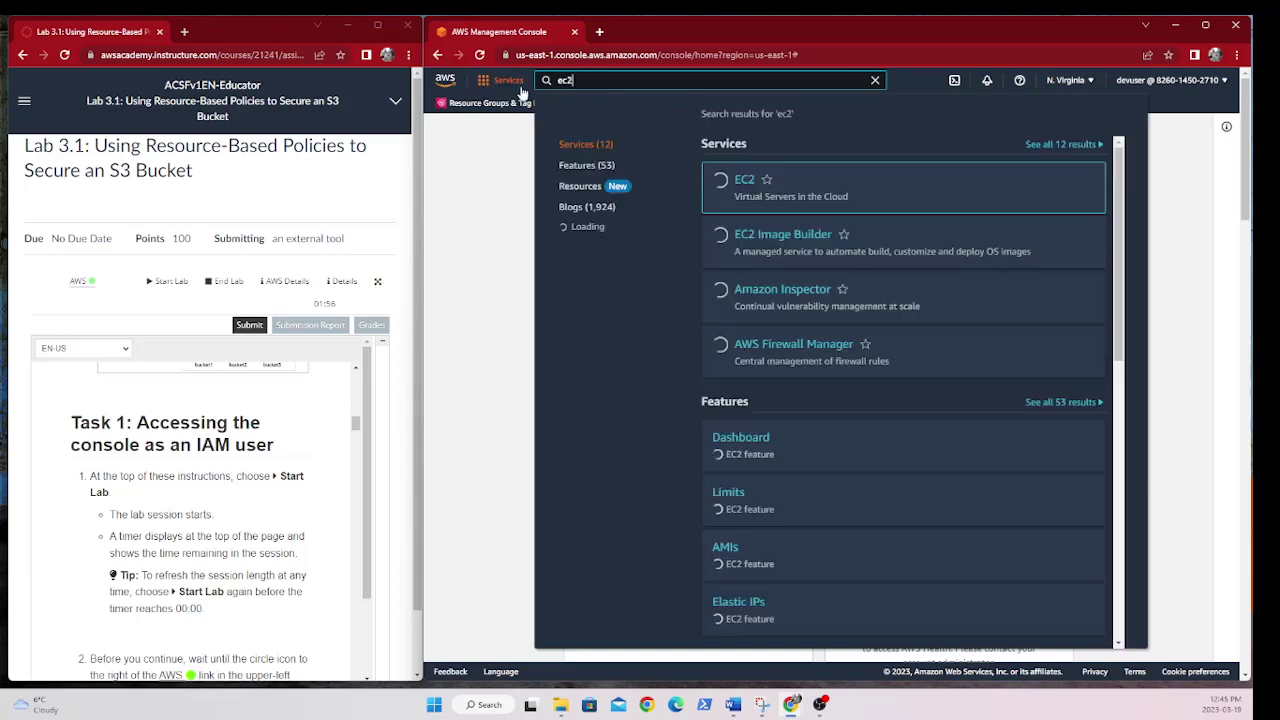
{"action": "left_click", "coordinate": [740, 179]}
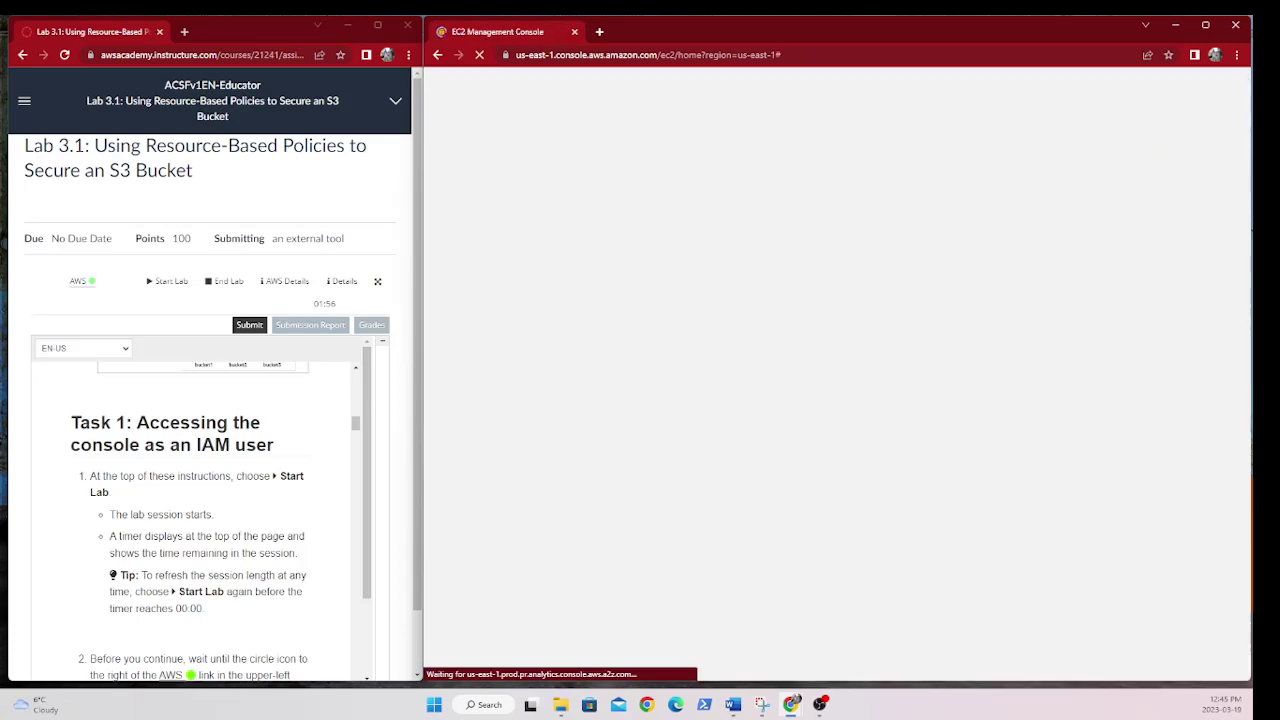
{"action": "scroll", "coordinate": [257, 358], "scroll_direction": "down", "scroll_amount": 10}
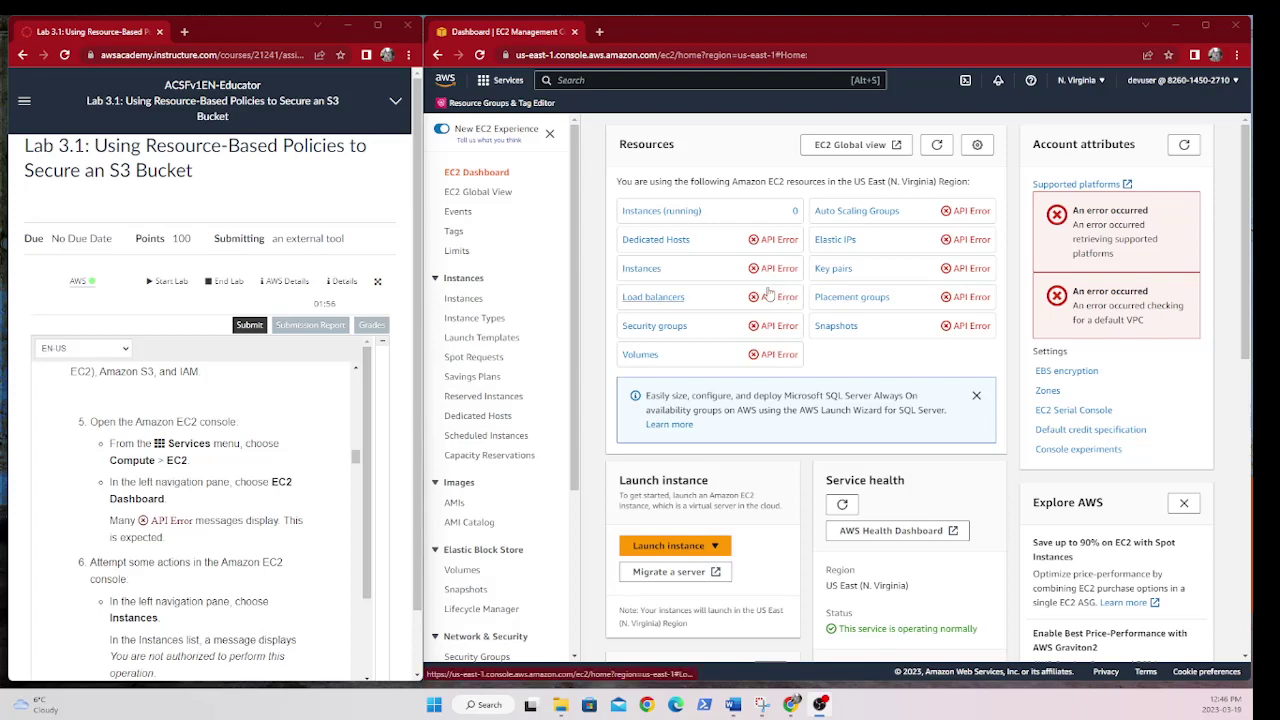
{"action": "scroll", "coordinate": [848, 318], "scroll_direction": "down", "scroll_amount": 3}
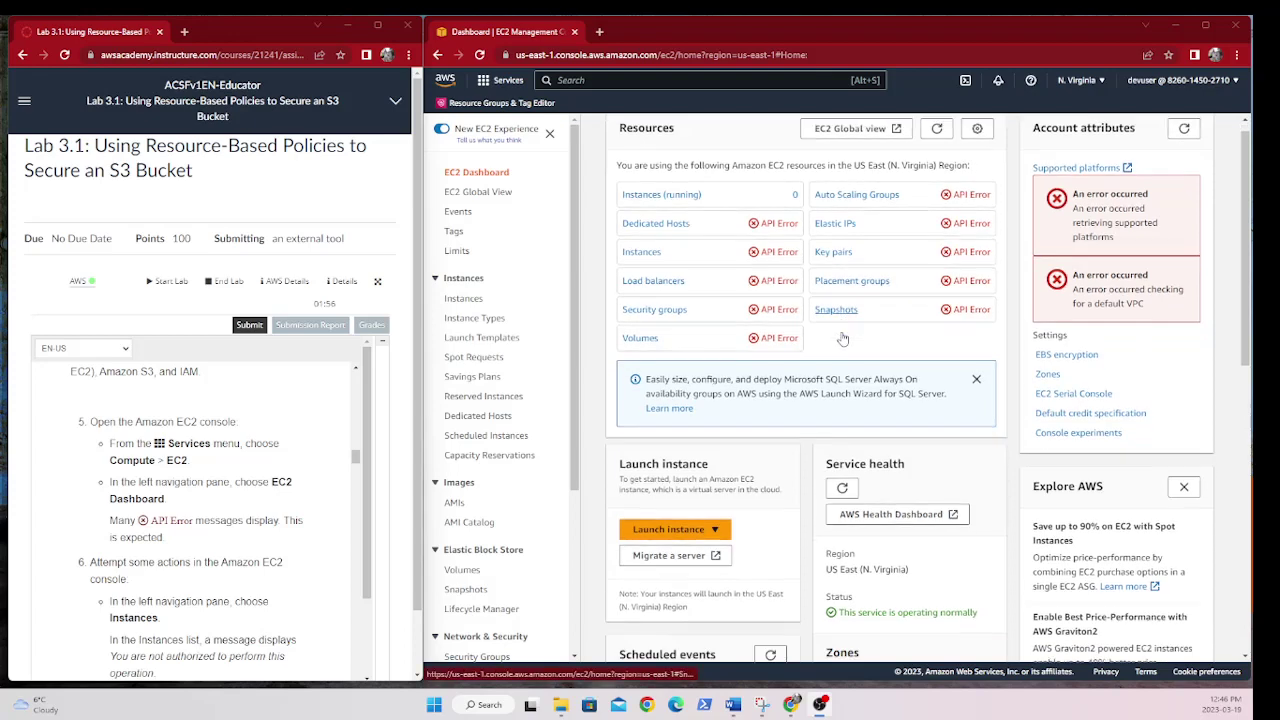
{"action": "scroll", "coordinate": [833, 349], "scroll_direction": "down", "scroll_amount": 2}
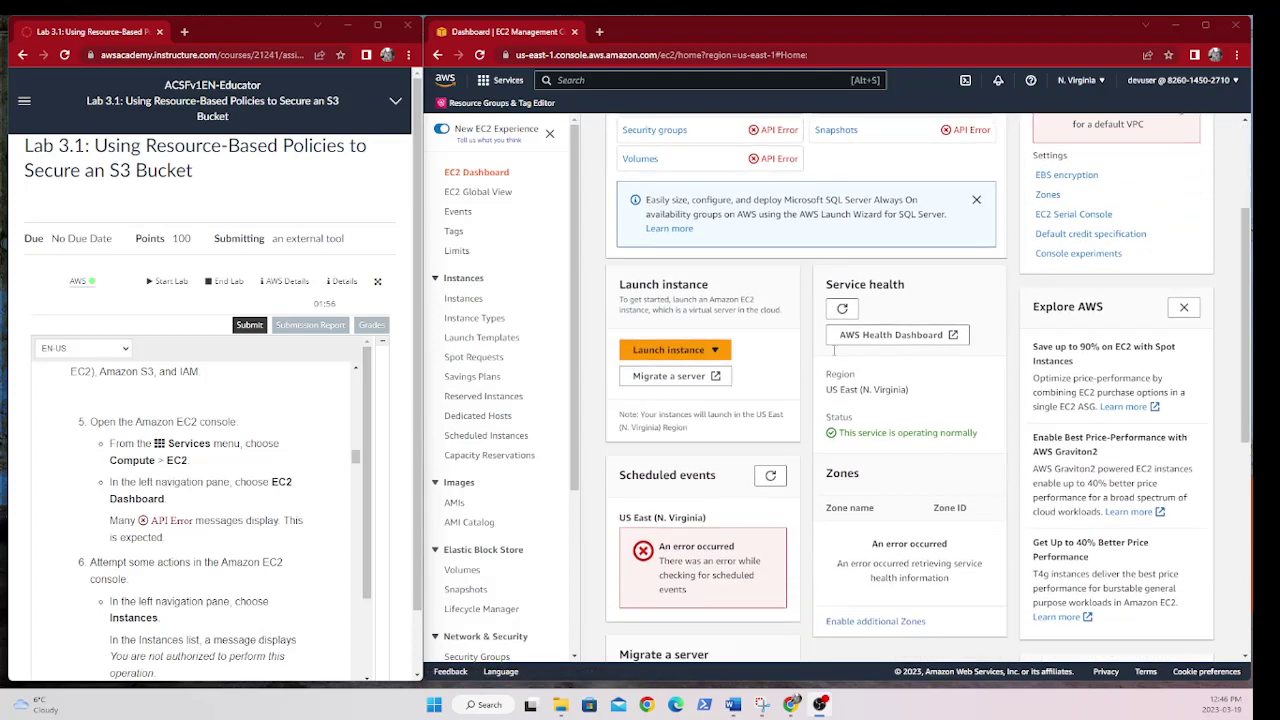
Start launching an EC2 instance and review the Amazon Machine Image section of the launch form.
{"action": "left_click", "coordinate": [697, 350]}
{"action": "left_click", "coordinate": [658, 372]}
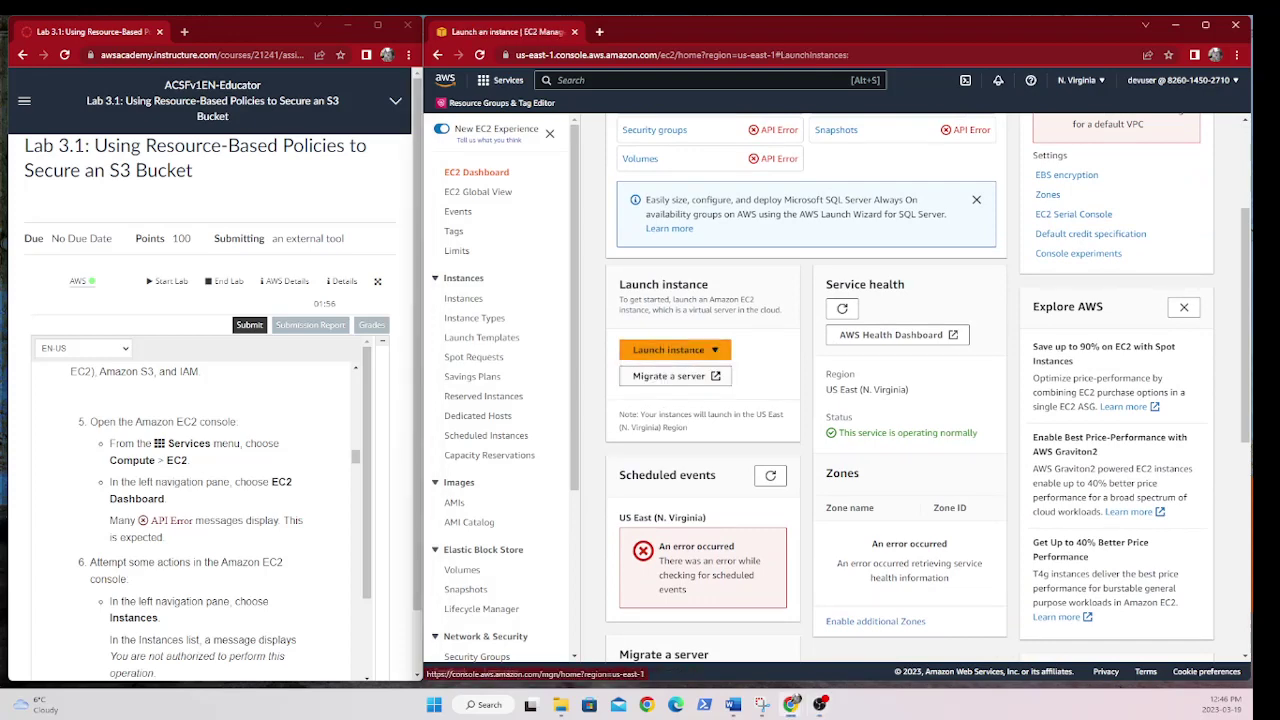
{"action": "scroll", "coordinate": [200, 500], "scroll_direction": "down", "scroll_amount": 3}
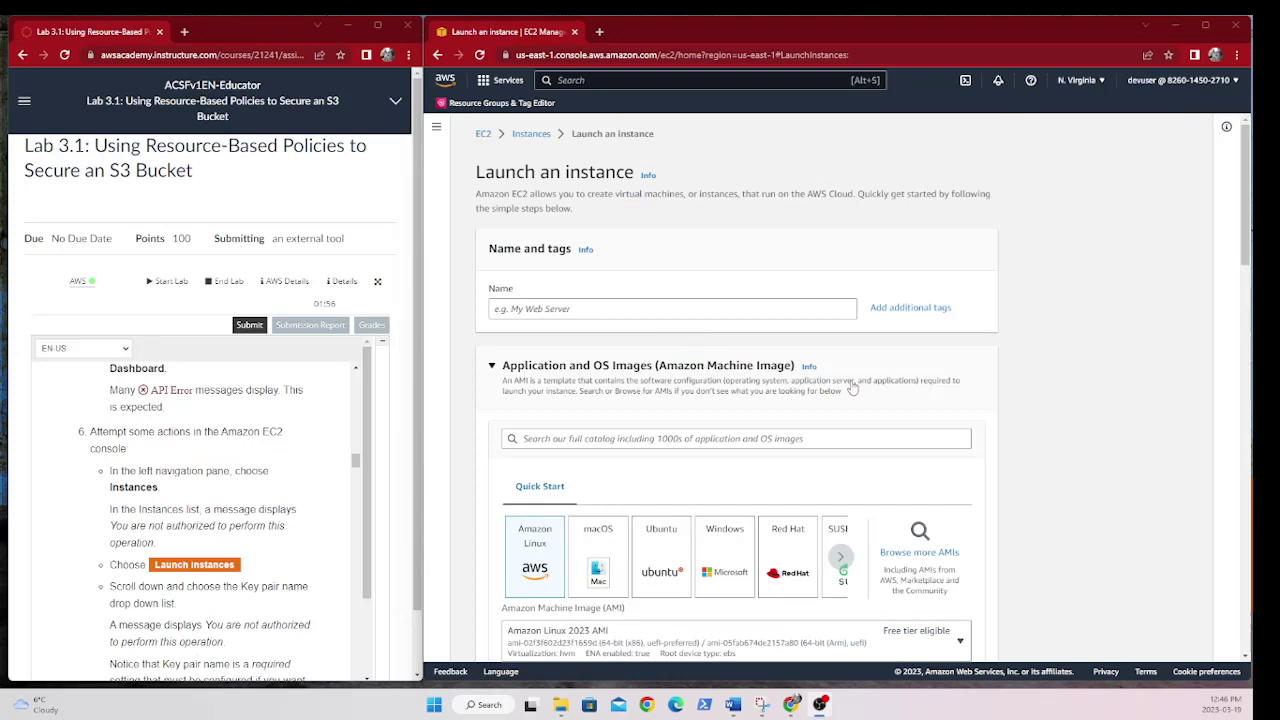
{"action": "scroll", "coordinate": [846, 377], "scroll_direction": "down", "scroll_amount": 1}
{"action": "scroll", "coordinate": [846, 377], "scroll_direction": "down", "scroll_amount": 2}
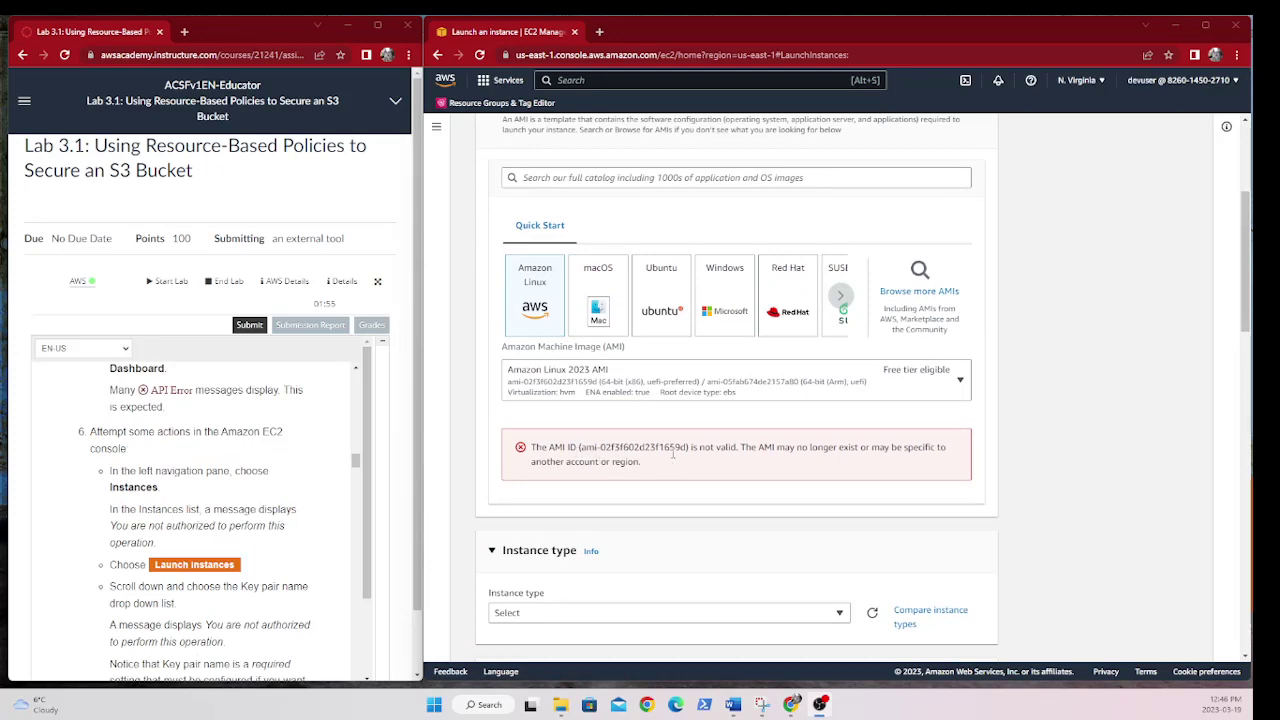
Check the available options in the Key pair name list, then close it without choosing one.
{"action": "scroll", "coordinate": [673, 455], "scroll_direction": "down", "scroll_amount": 2}
{"action": "scroll", "coordinate": [669, 456], "scroll_direction": "down", "scroll_amount": 1}
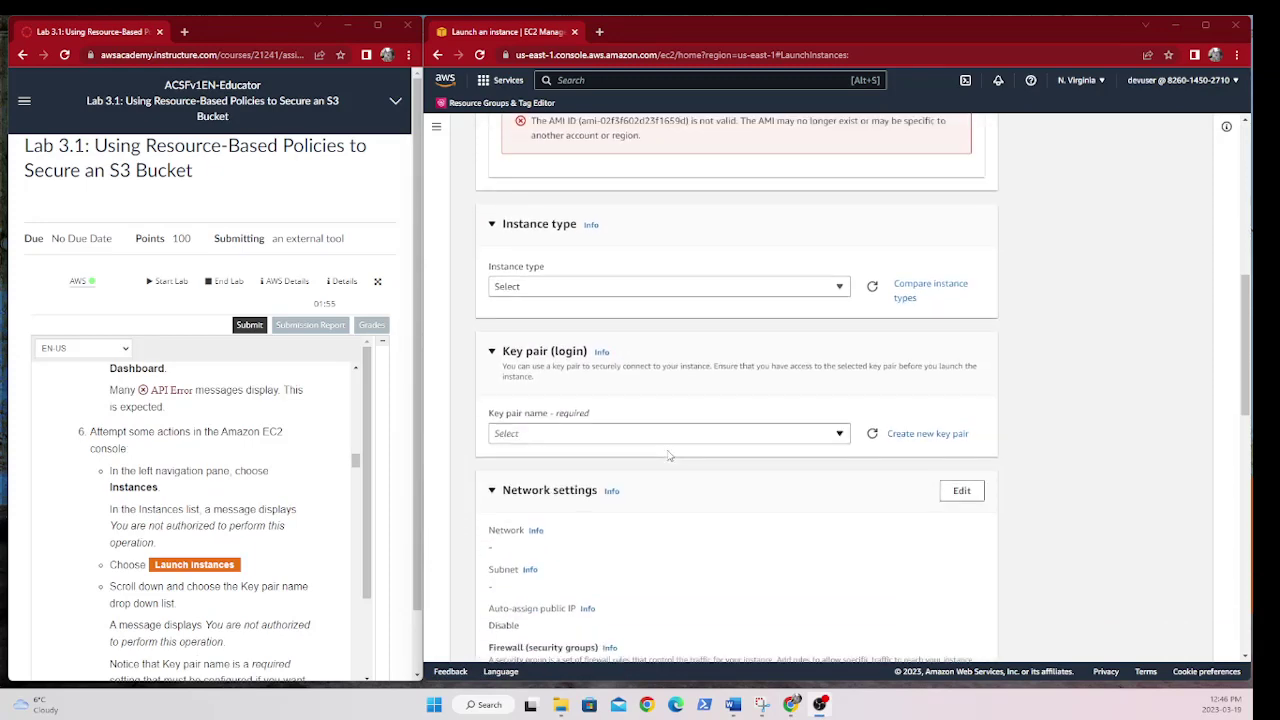
{"action": "left_click", "coordinate": [840, 434]}
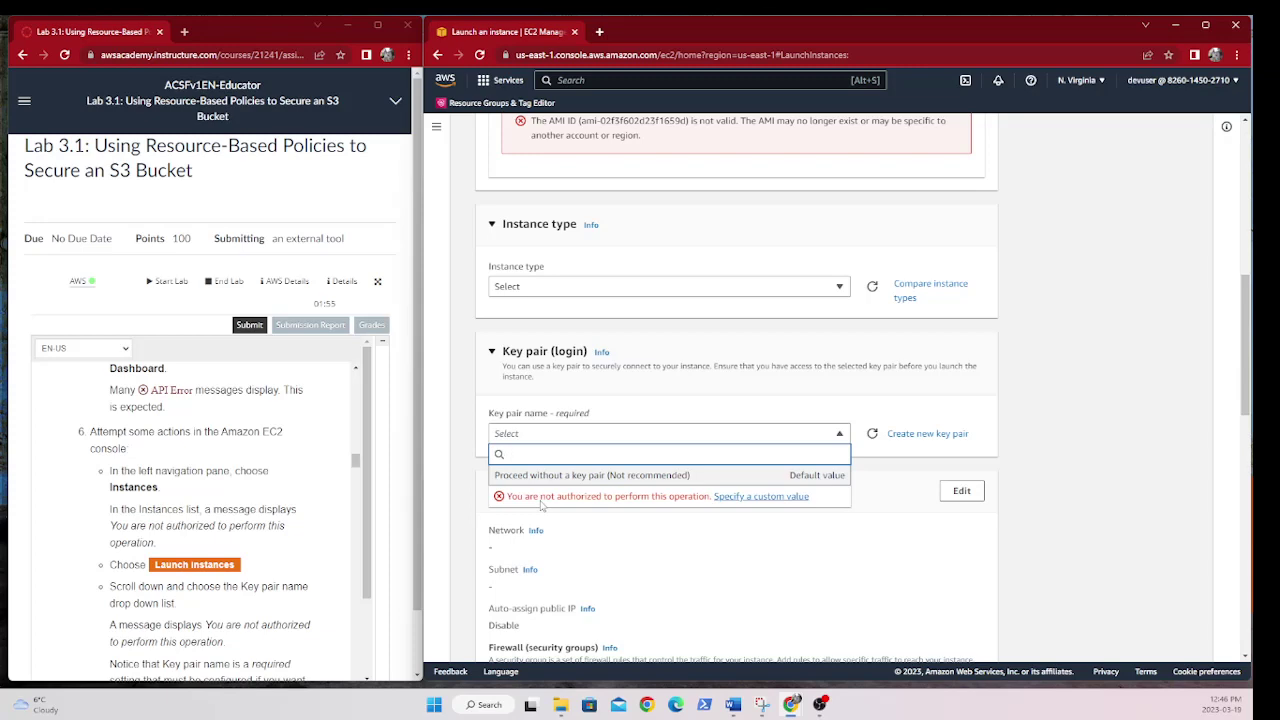
{"action": "left_click", "coordinate": [1078, 352]}
{"action": "scroll", "coordinate": [1077, 352], "scroll_direction": "up", "scroll_amount": 1}
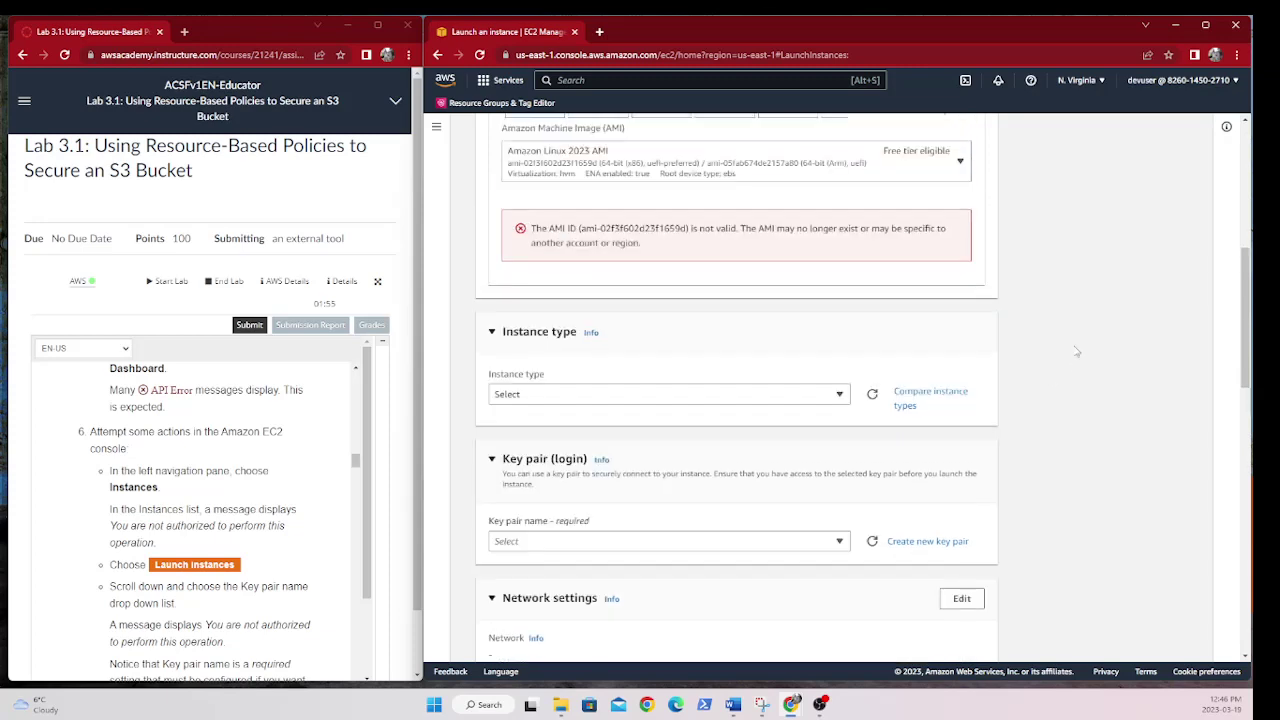
{"action": "scroll", "coordinate": [1077, 352], "scroll_direction": "up", "scroll_amount": 4}
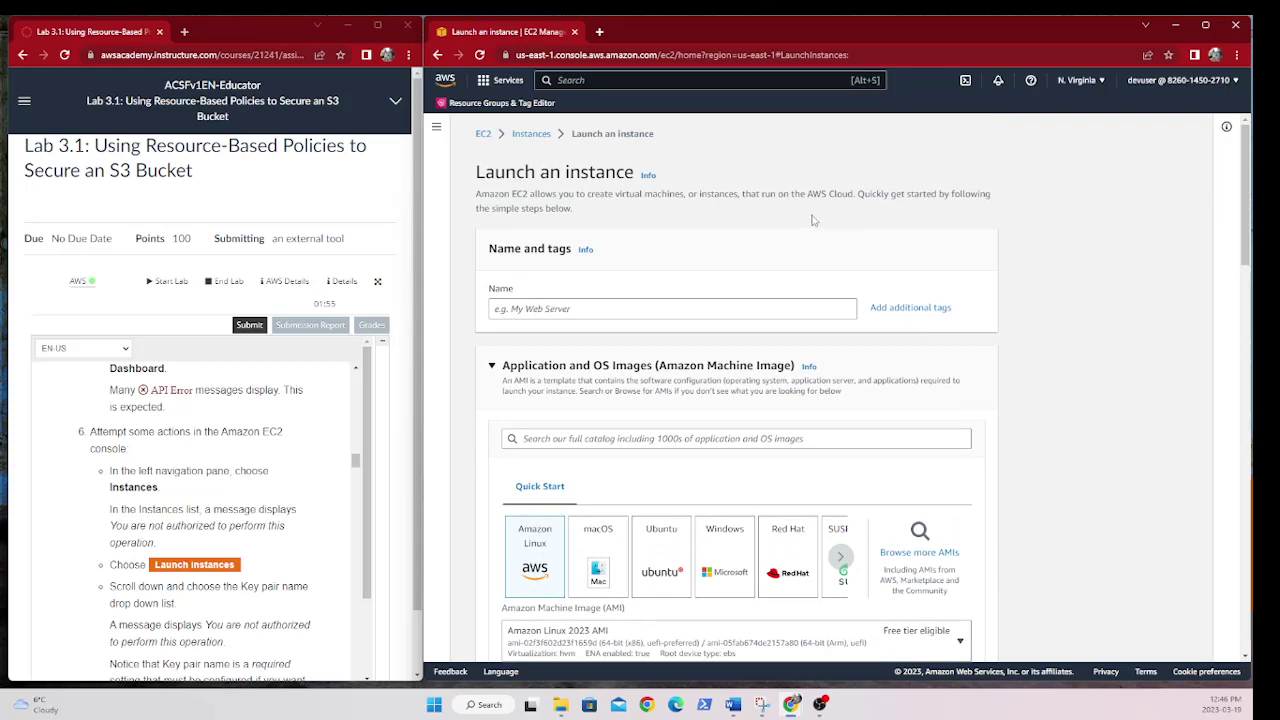
Search the AWS console for s3, open the S3 bucket list, and check the Access column for all buckets.
{"action": "left_click", "coordinate": [607, 84]}
{"action": "type", "text": "s3"}
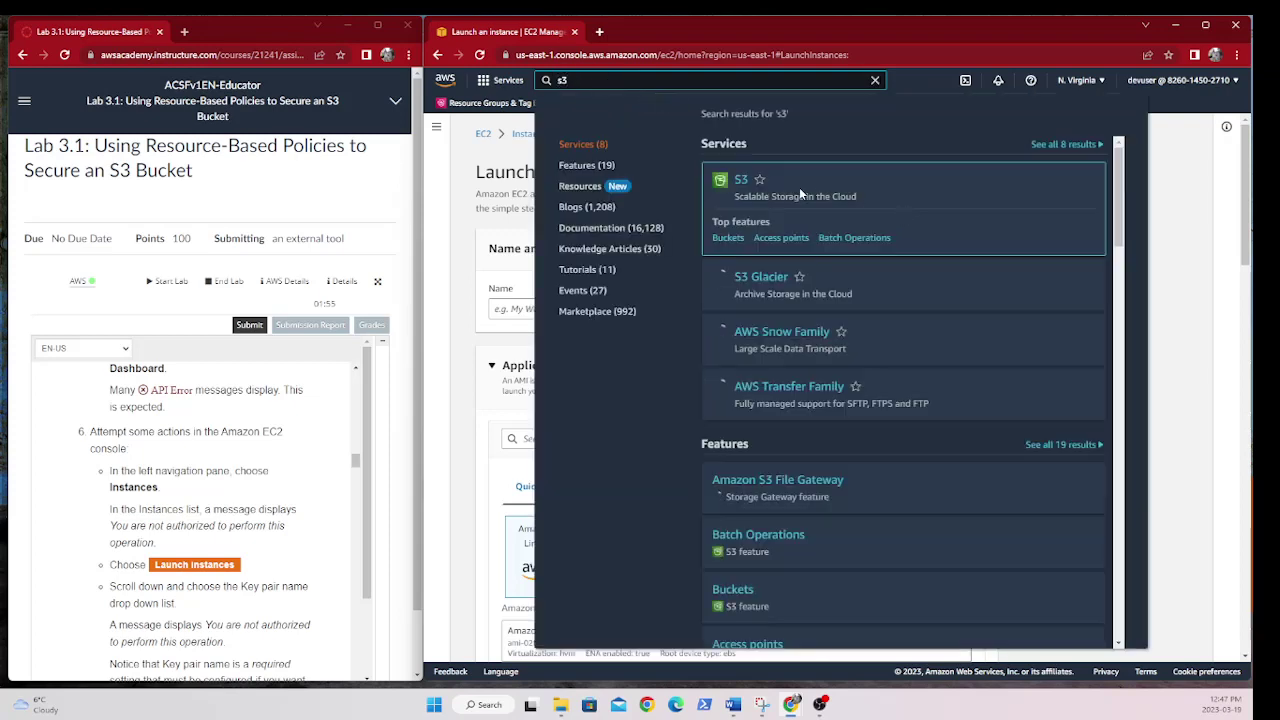
{"action": "left_click", "coordinate": [741, 180]}
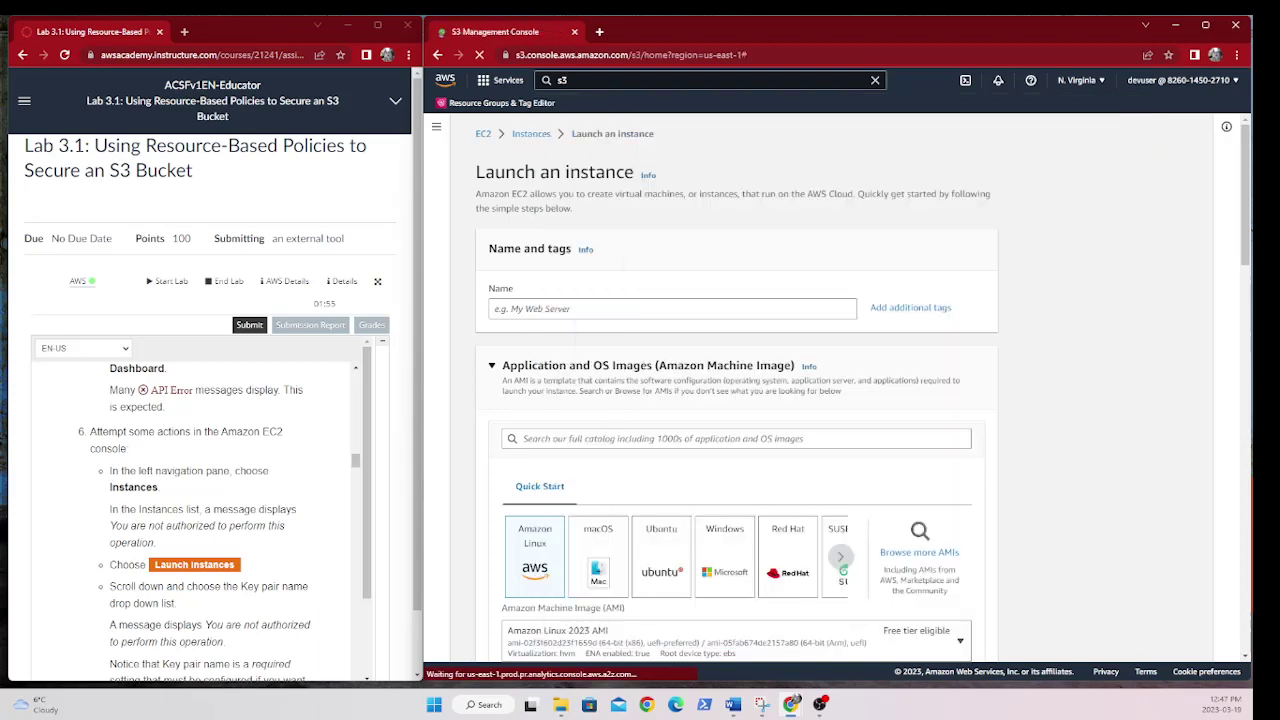
{"action": "scroll", "coordinate": [250, 480], "scroll_direction": "down", "scroll_amount": 5}
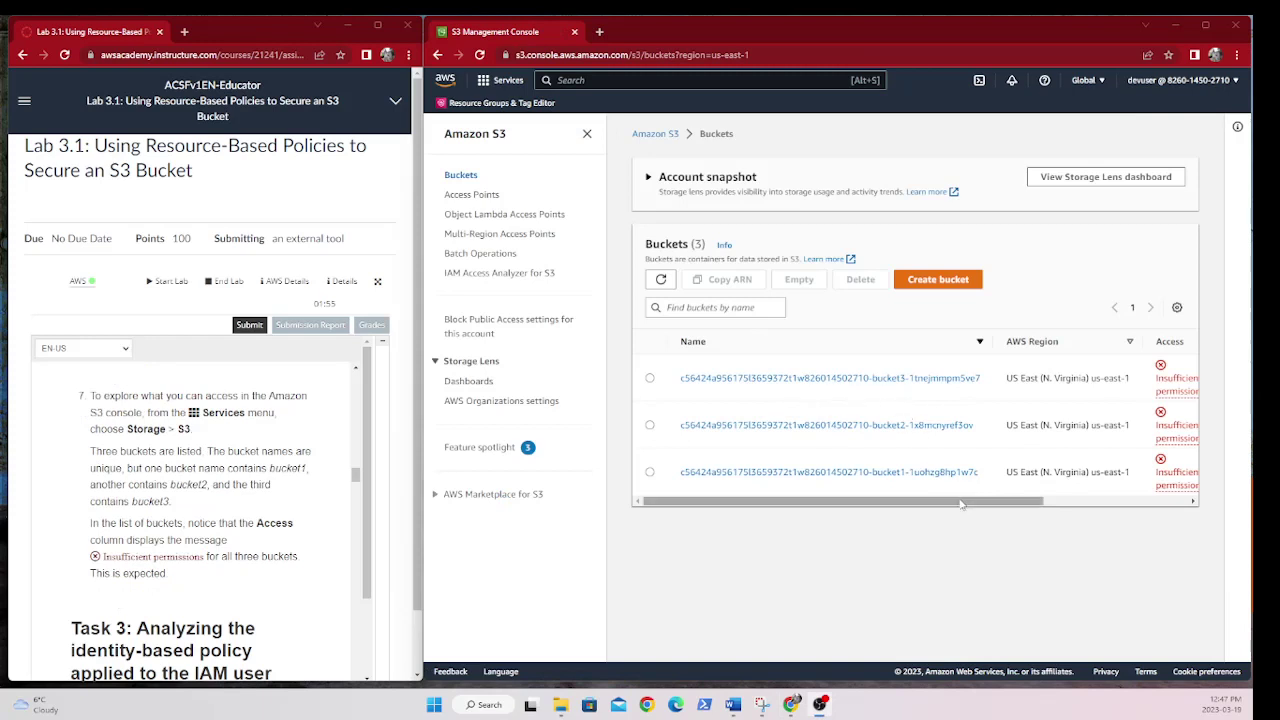
{"action": "left_click_drag", "start_coordinate": [960, 501], "coordinate": [1040, 503]}
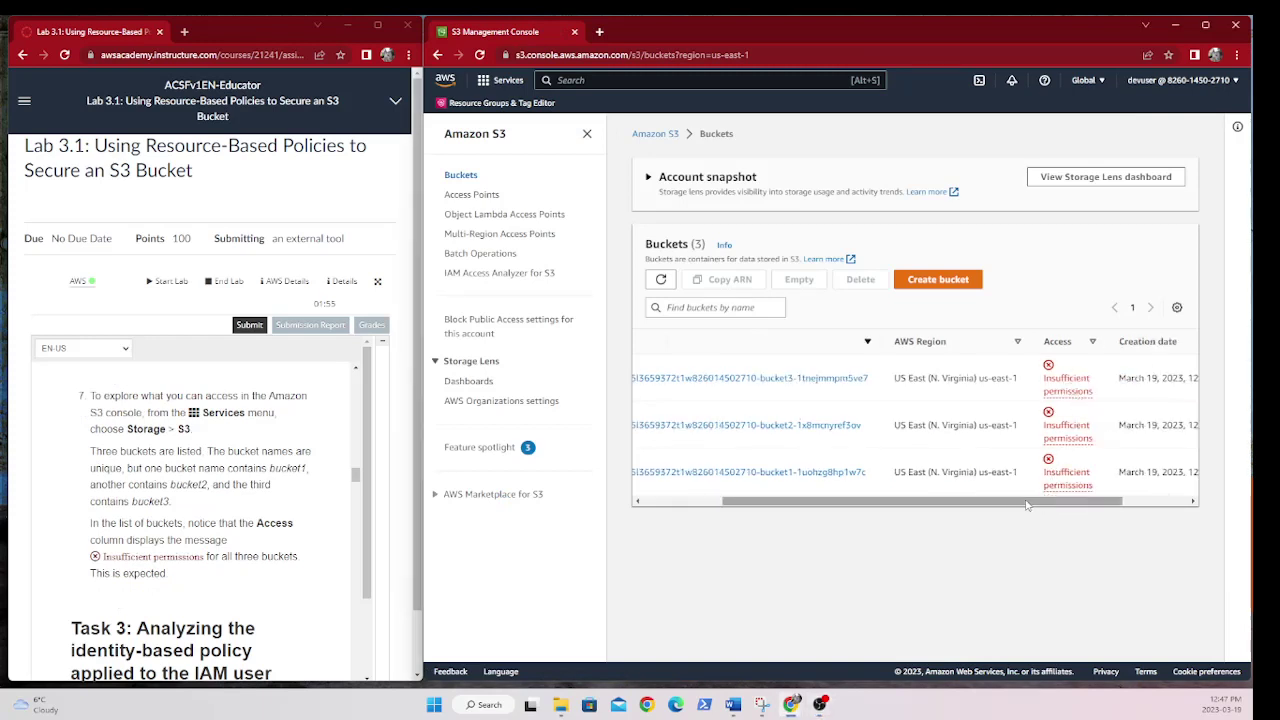
{"action": "left_click_drag", "start_coordinate": [1030, 503], "coordinate": [950, 503]}
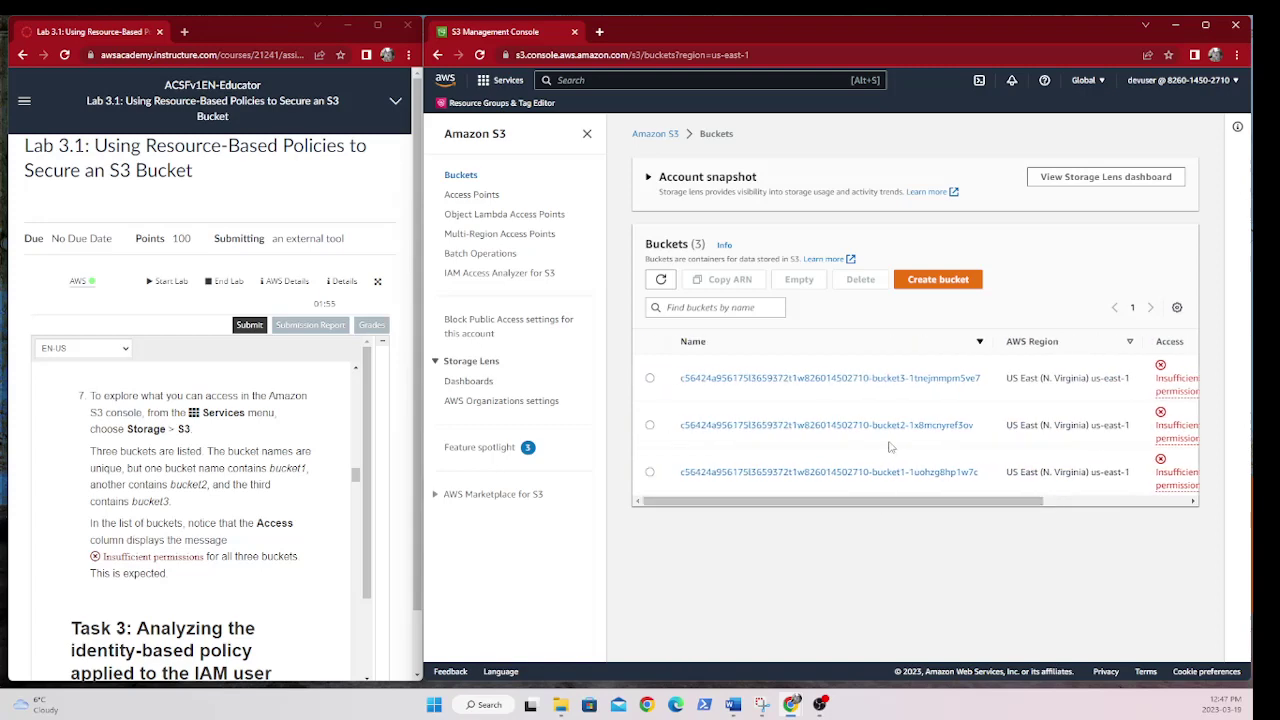
Proceed to Task 3 in the lab instructions, open the IAM dashboard via a search for iam, and examine the denied action.
{"action": "scroll", "coordinate": [305, 497], "scroll_direction": "down", "scroll_amount": 2}
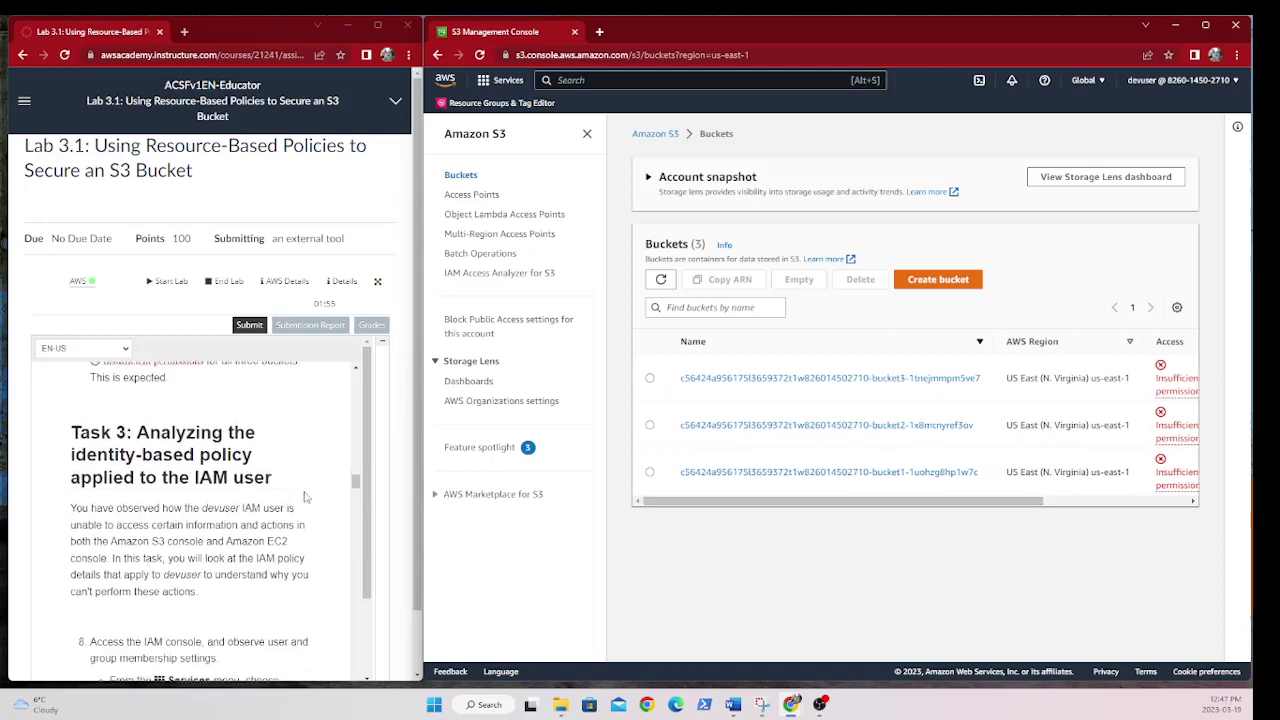
{"action": "left_click", "coordinate": [587, 82]}
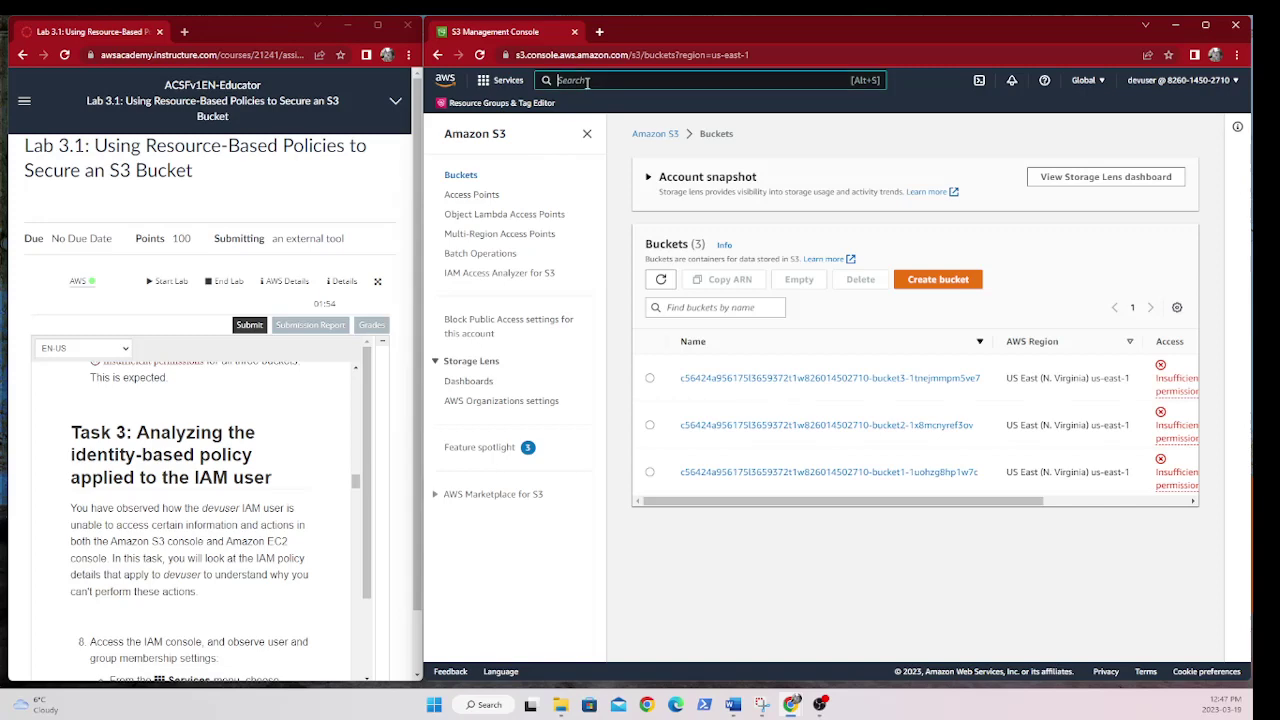
{"action": "type", "text": "iam"}
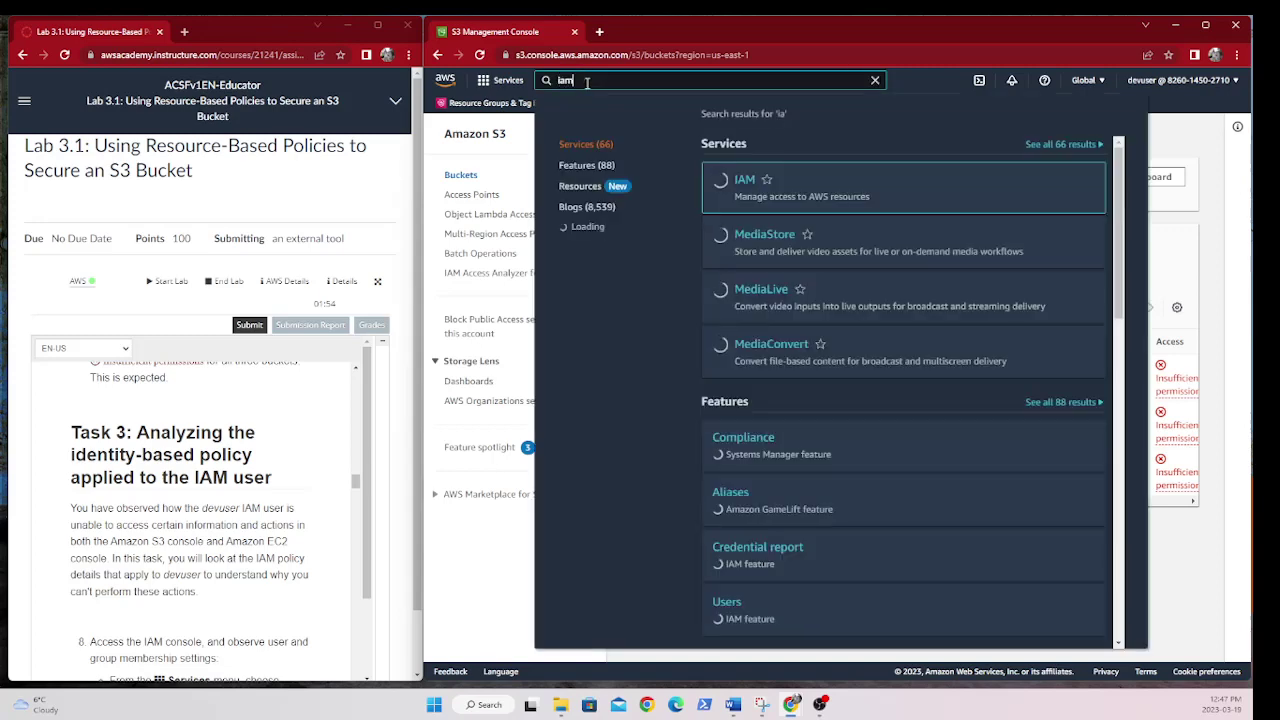
{"action": "left_click", "coordinate": [740, 182]}
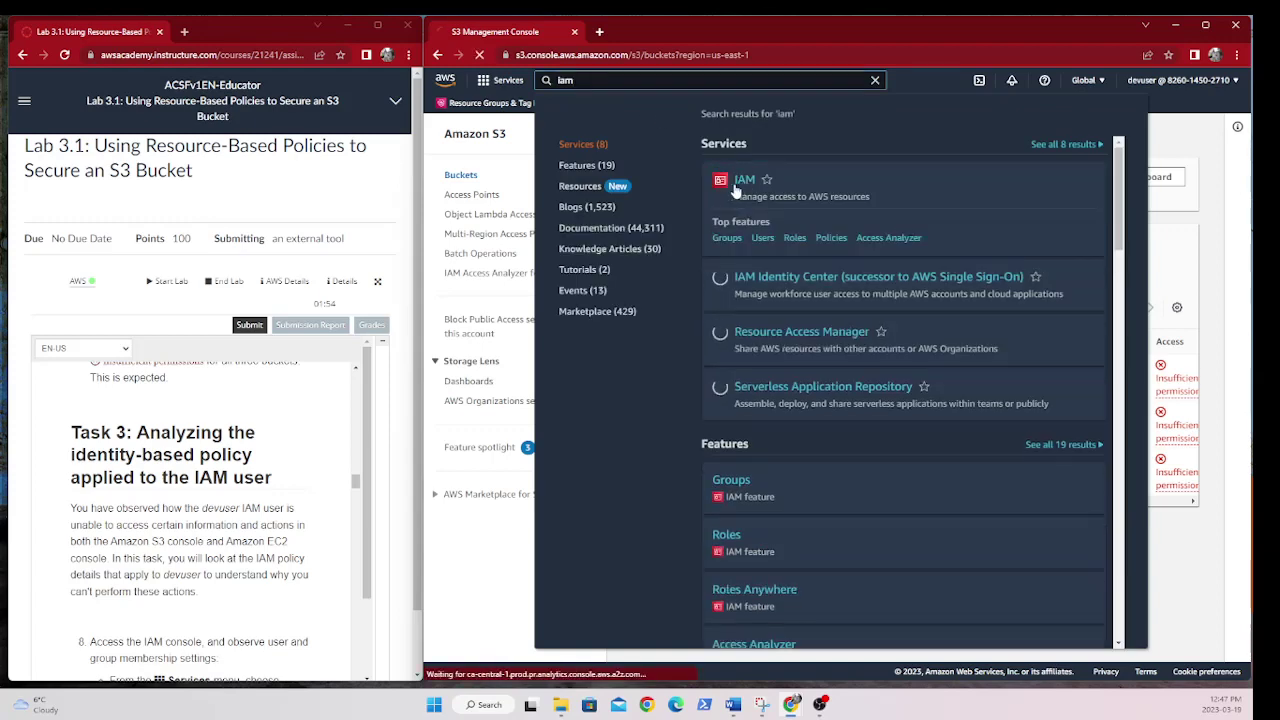
{"action": "scroll", "coordinate": [225, 500], "scroll_direction": "down", "scroll_amount": 2}
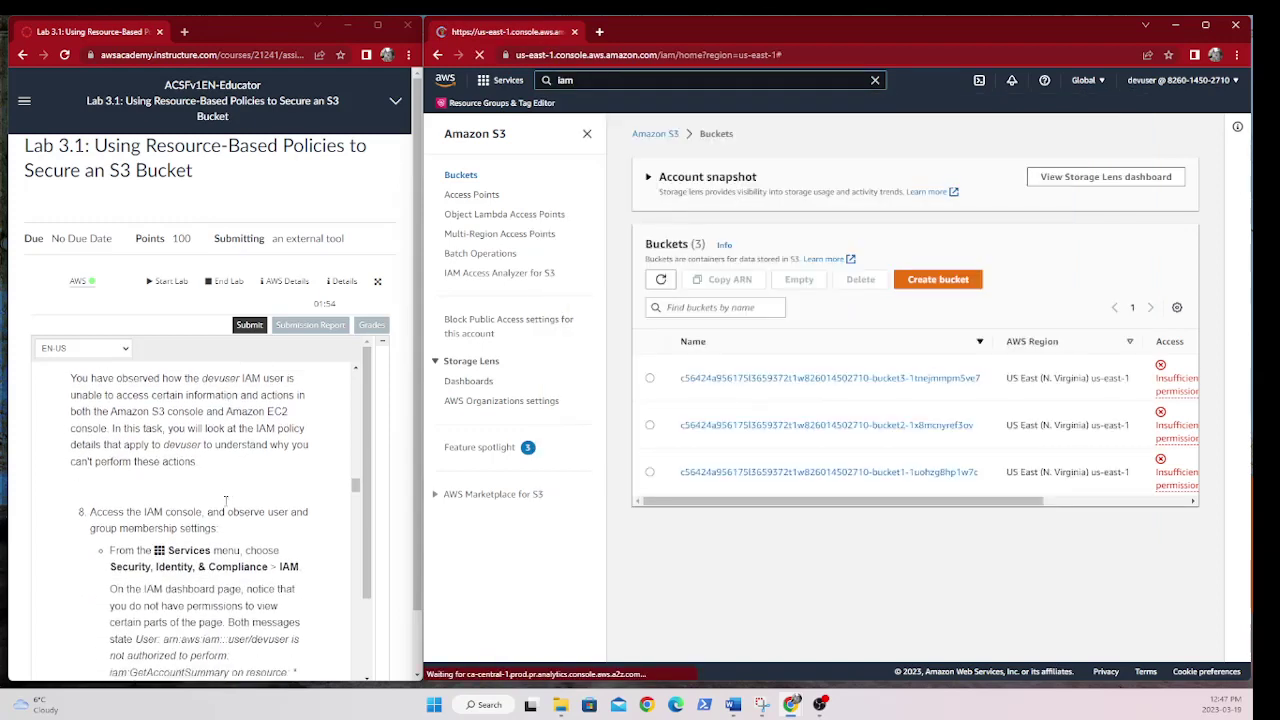
{"action": "scroll", "coordinate": [225, 500], "scroll_direction": "down", "scroll_amount": 2}
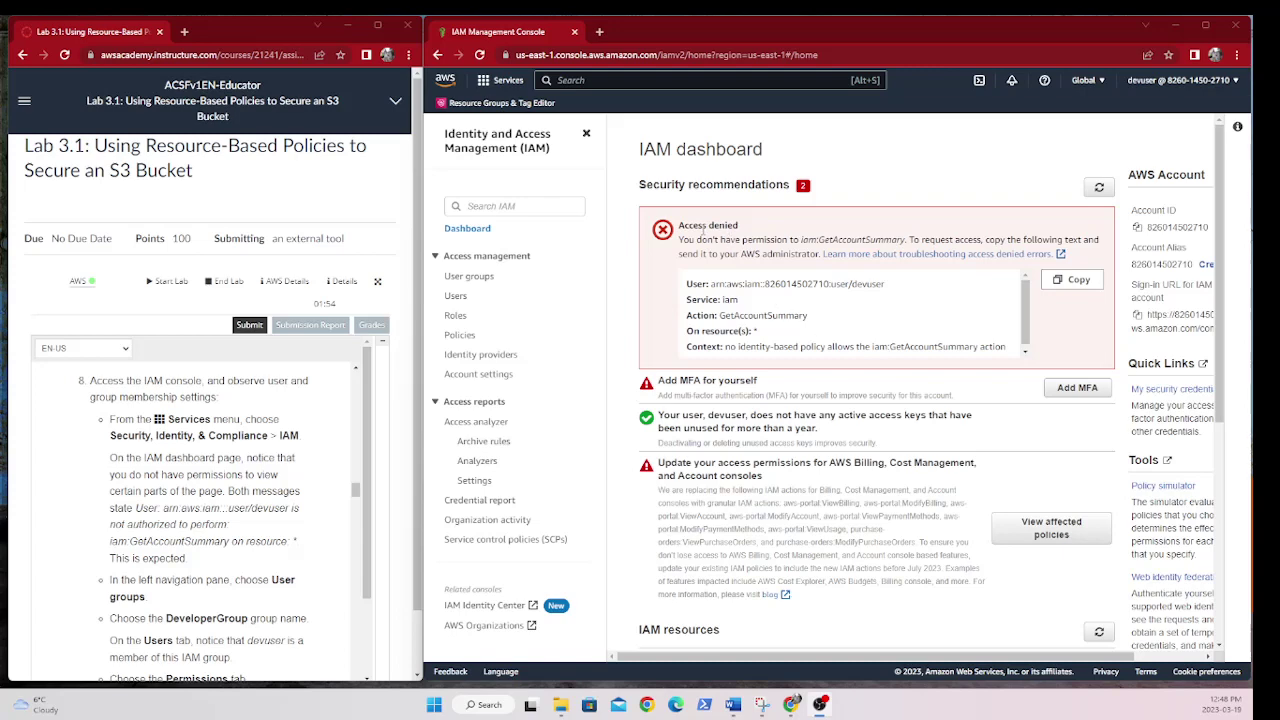
{"action": "double_click", "coordinate": [753, 315]}
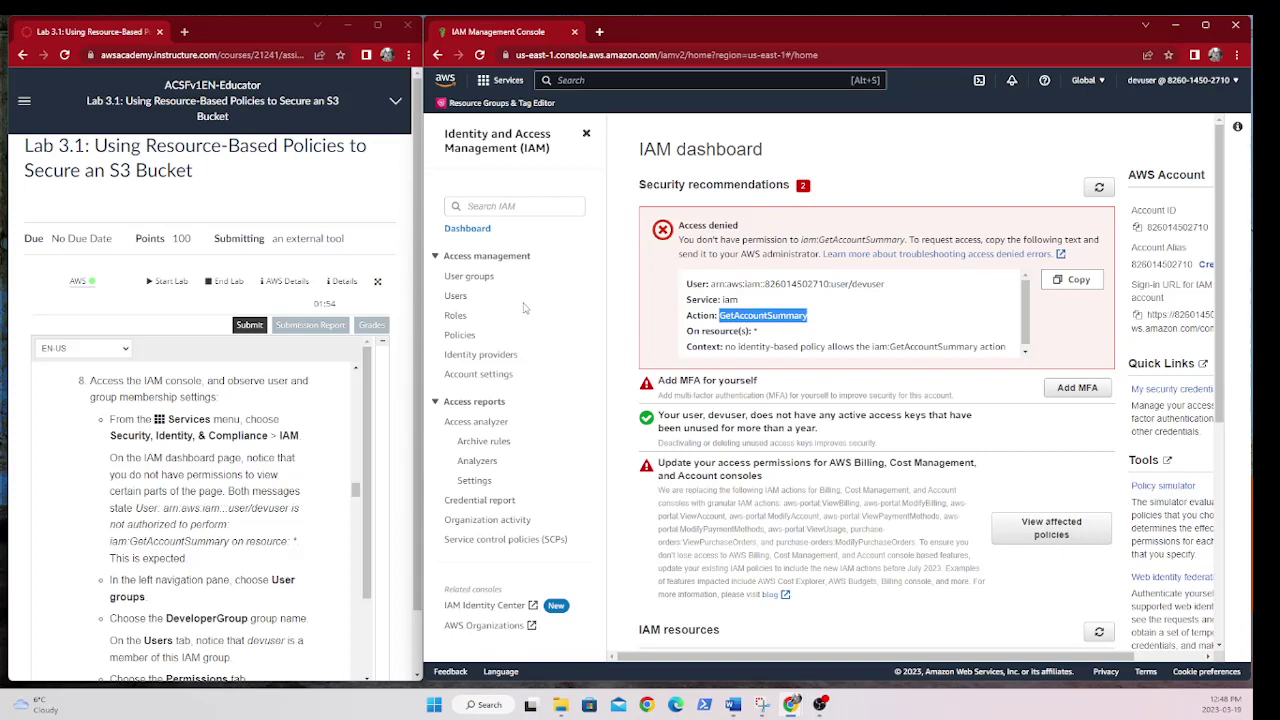
Open the DeveloperGroup user group, check its users and permissions, and expand DeveloperGroupPolicy to view its JSON.
{"action": "left_click", "coordinate": [469, 277]}
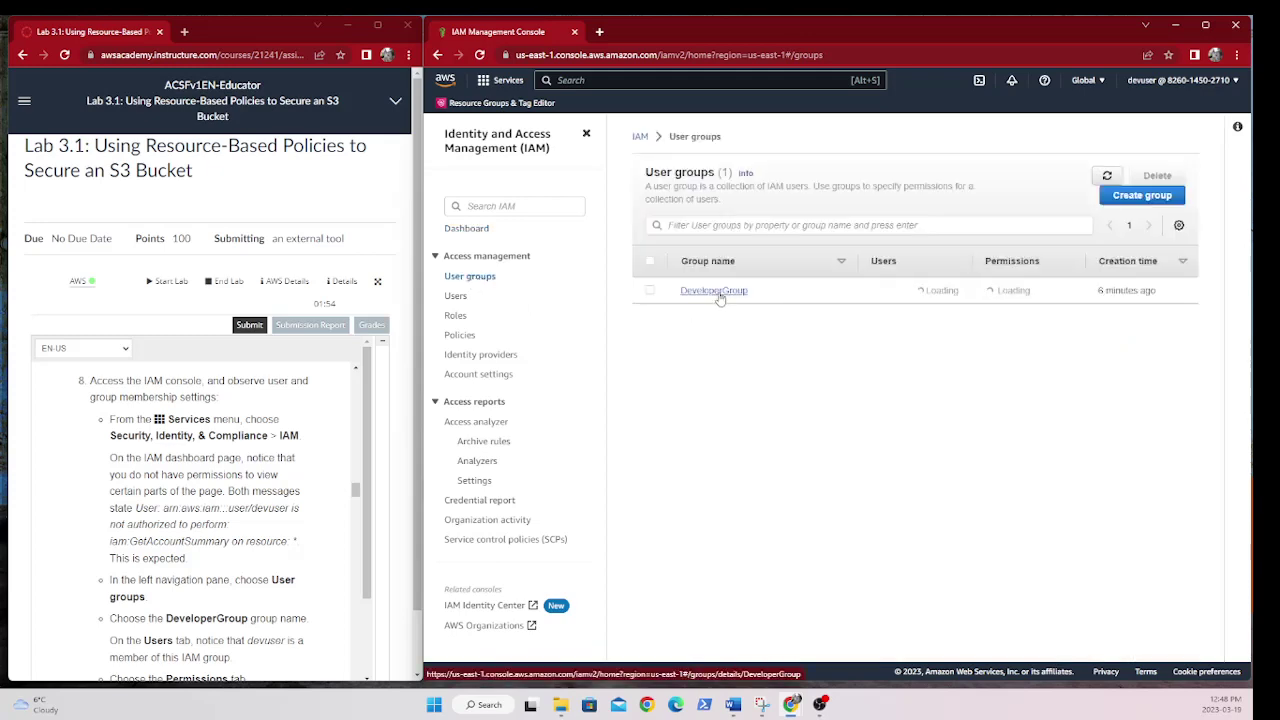
{"action": "left_click", "coordinate": [718, 292]}
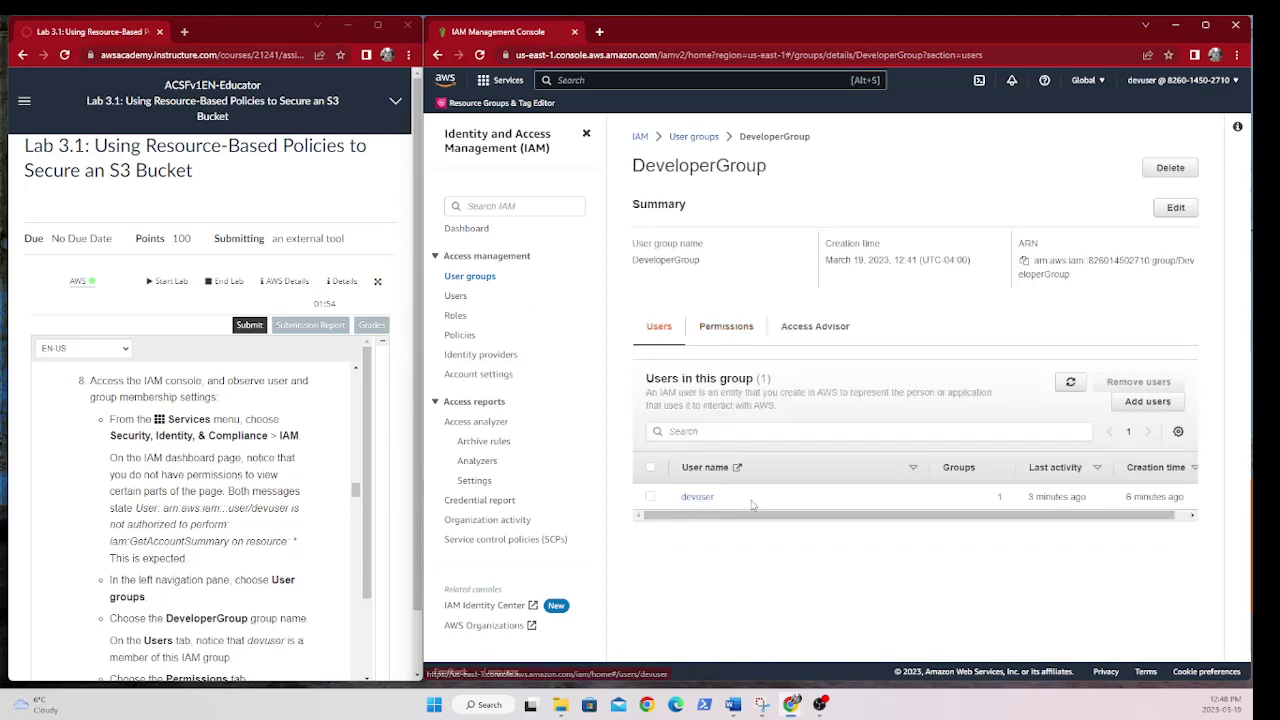
{"action": "left_click", "coordinate": [740, 336]}
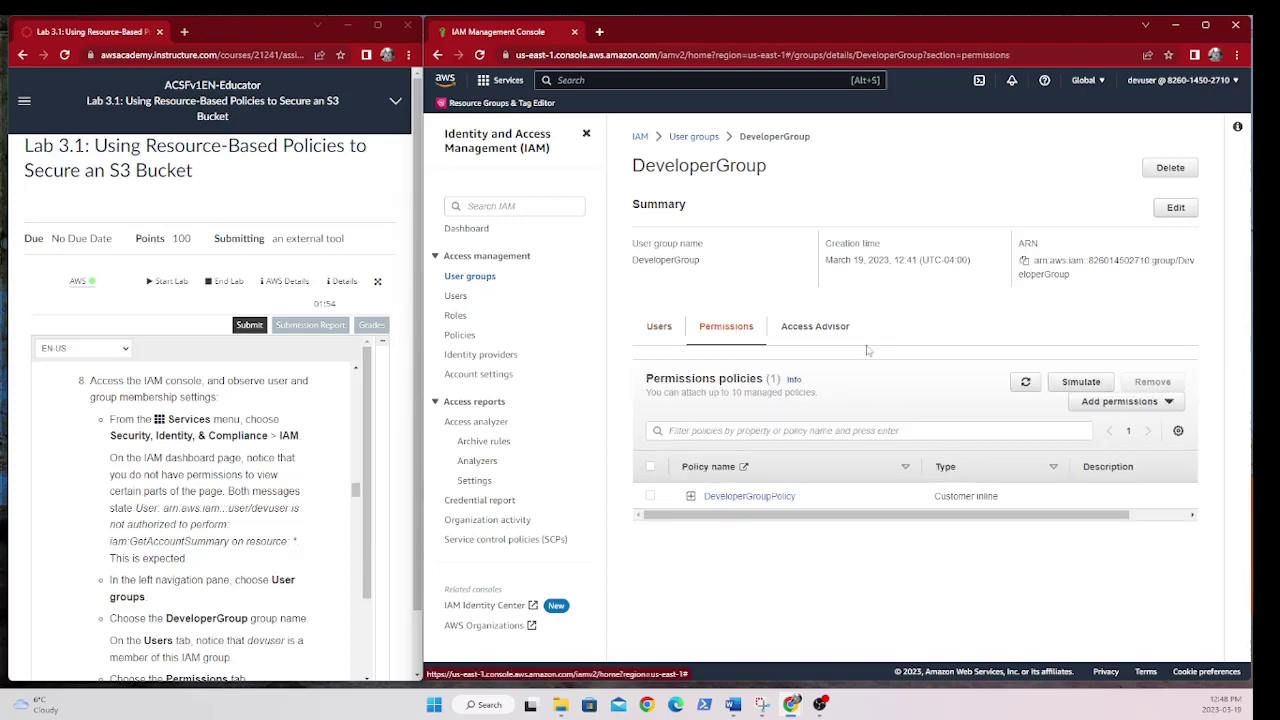
{"action": "left_click", "coordinate": [691, 497]}
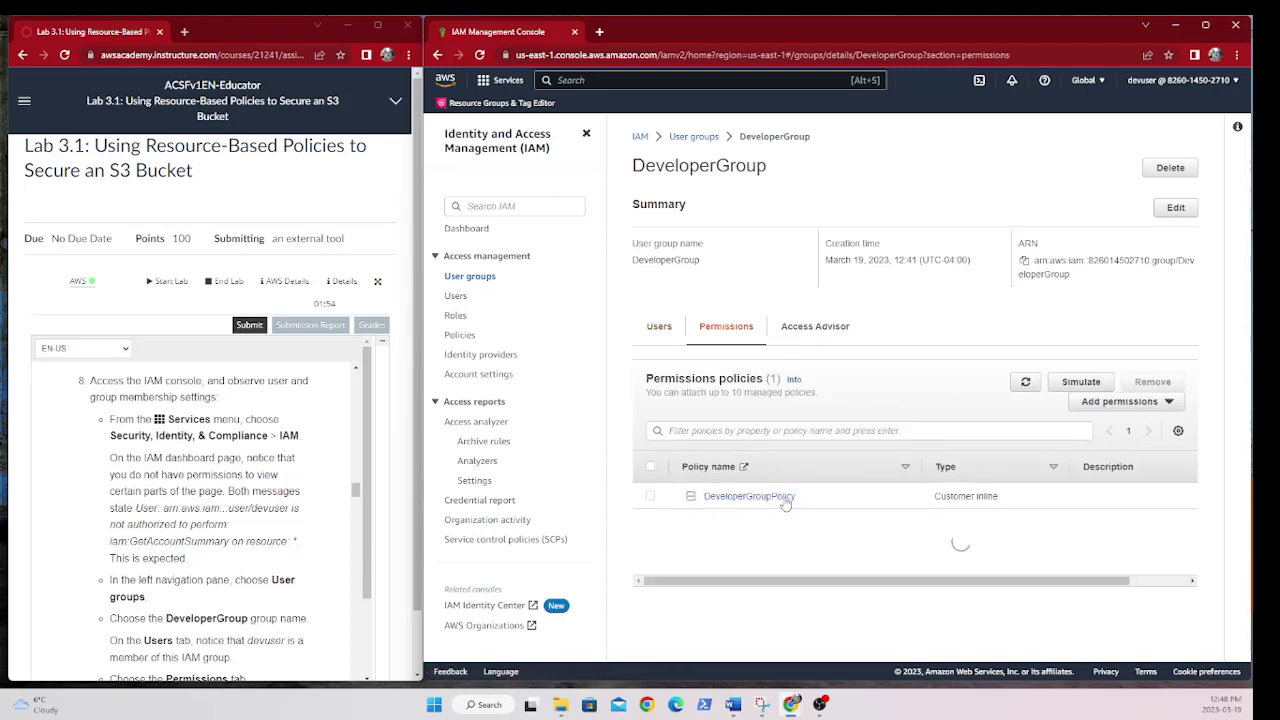
{"action": "scroll", "coordinate": [948, 352], "scroll_direction": "down", "scroll_amount": 3}
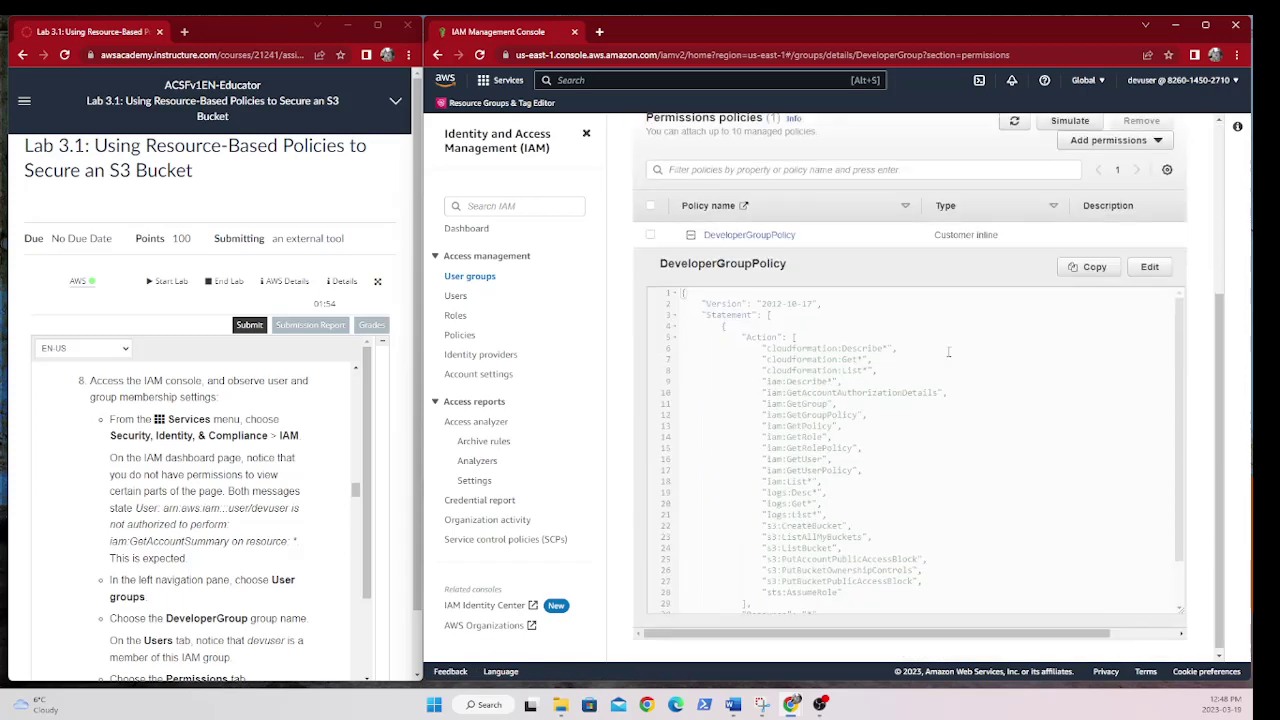
Copy the entire DeveloperGroupPolicy JSON and paste it into a new Notepad document.
{"action": "left_click", "coordinate": [692, 296]}
{"action": "left_click_drag", "start_coordinate": [691, 315], "coordinate": [760, 610]}
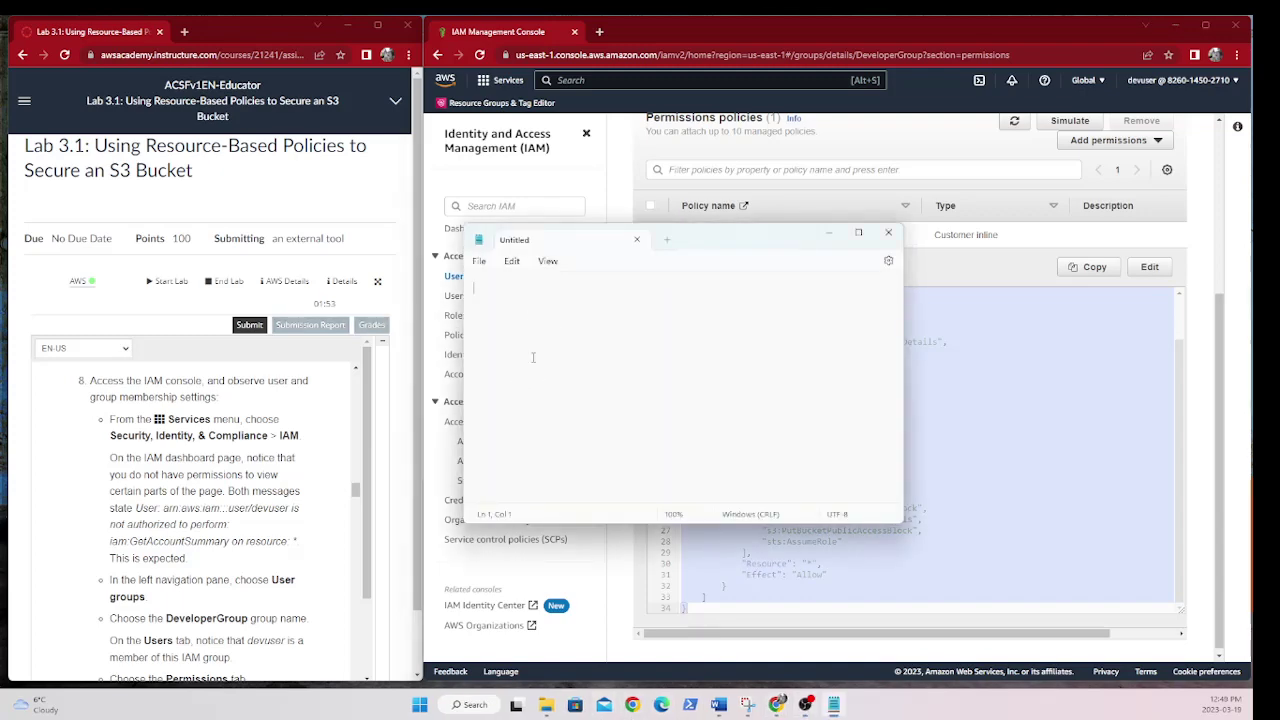
{"action": "left_click_drag", "start_coordinate": [702, 246], "coordinate": [447, 313]}
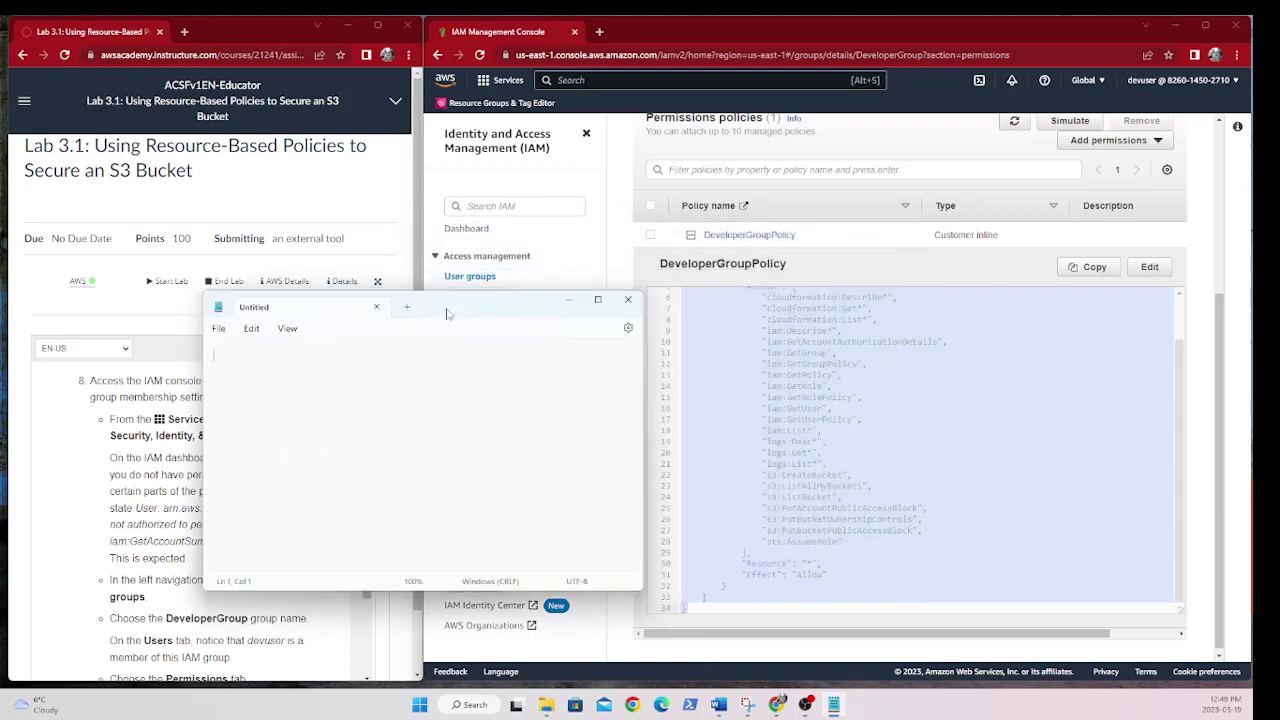
{"action": "key", "text": "ctrl+v"}
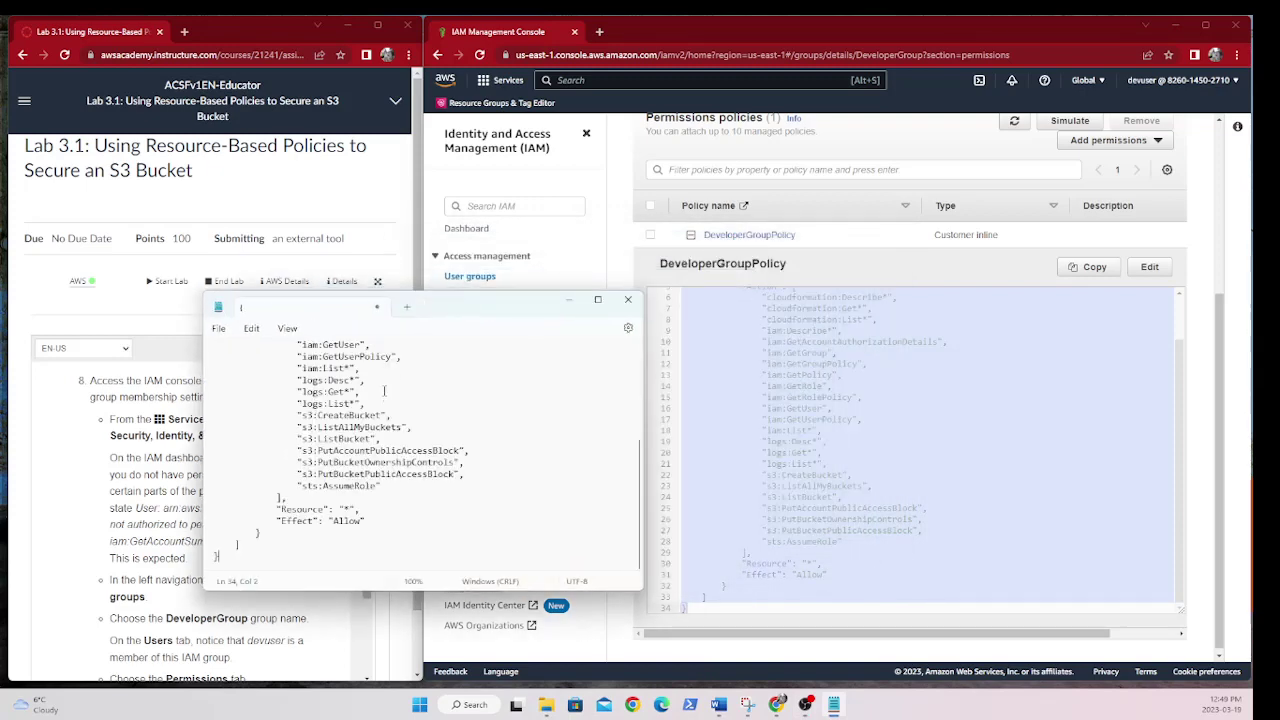
{"action": "scroll", "coordinate": [406, 425], "scroll_direction": "up", "scroll_amount": 3}
{"action": "scroll", "coordinate": [406, 427], "scroll_direction": "up", "scroll_amount": 2}
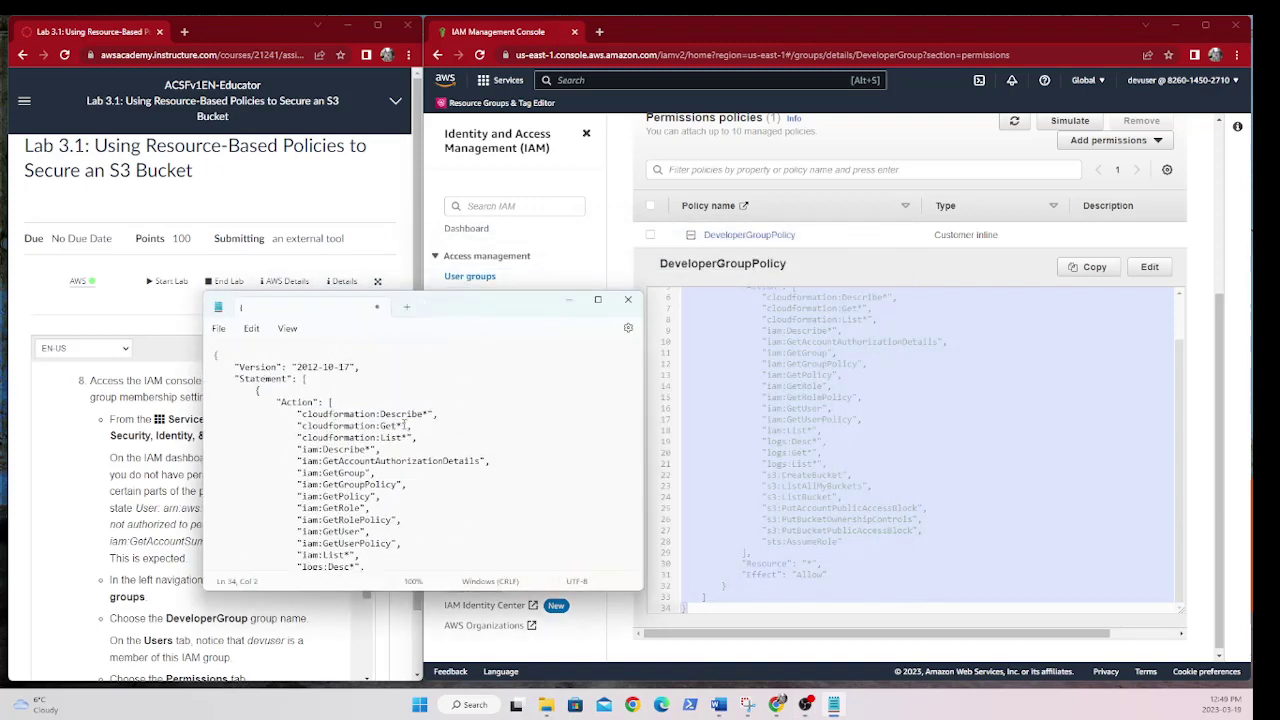
Save the Notepad document as DeveloperGroupPolicy.json in the C: drive's lab folder, with the file type set to All files.
{"action": "left_click_drag", "start_coordinate": [480, 306], "coordinate": [567, 174]}
{"action": "scroll", "coordinate": [200, 500], "scroll_direction": "down", "scroll_amount": 10}
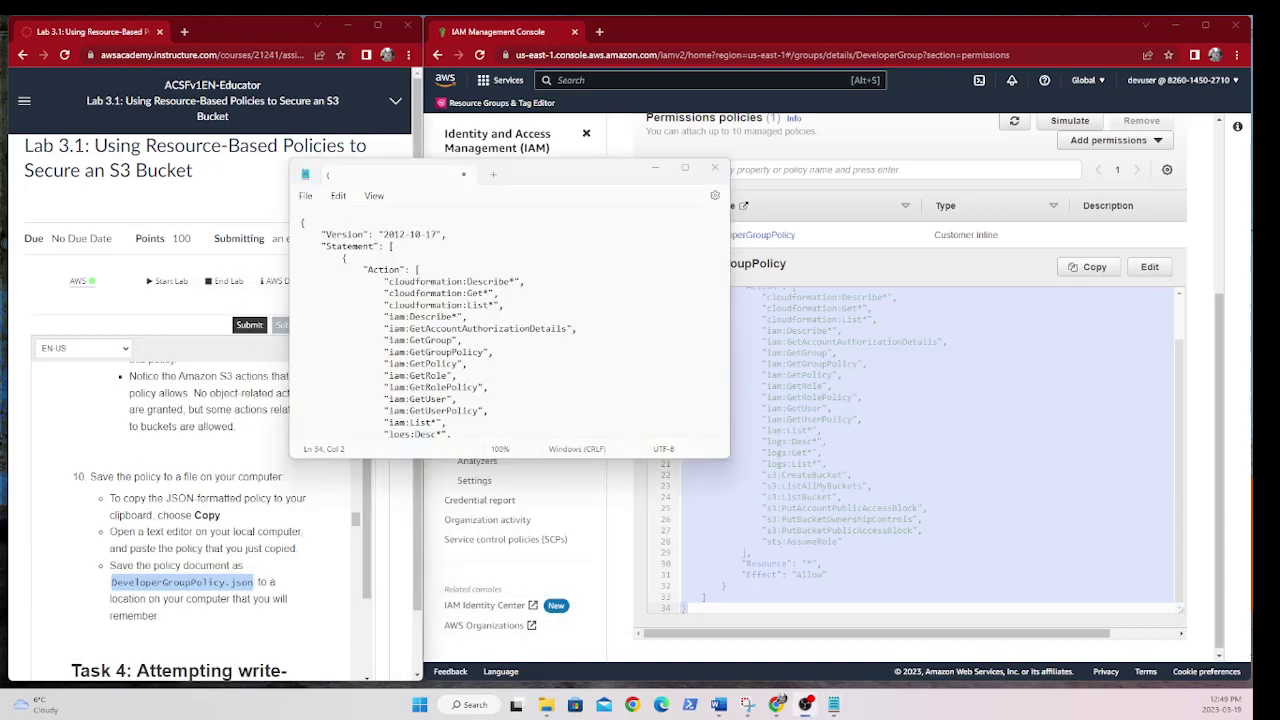
{"action": "left_click", "coordinate": [306, 196]}
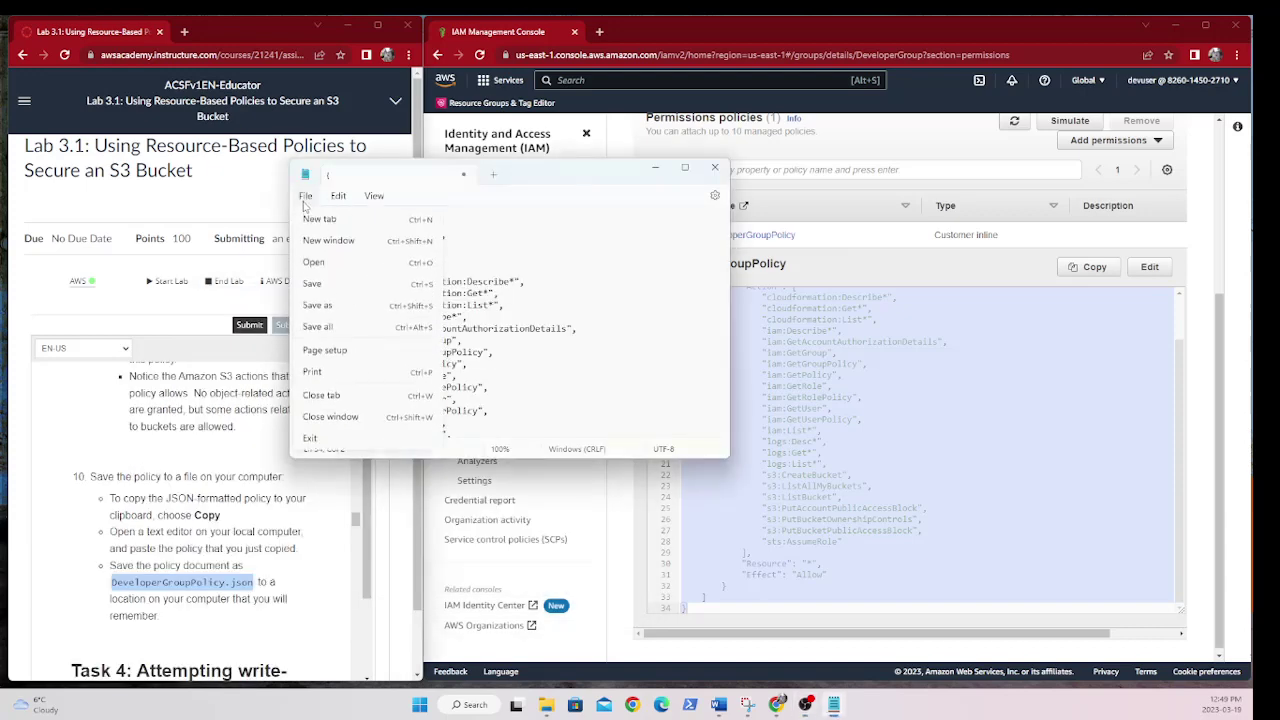
{"action": "key", "text": "Escape"}
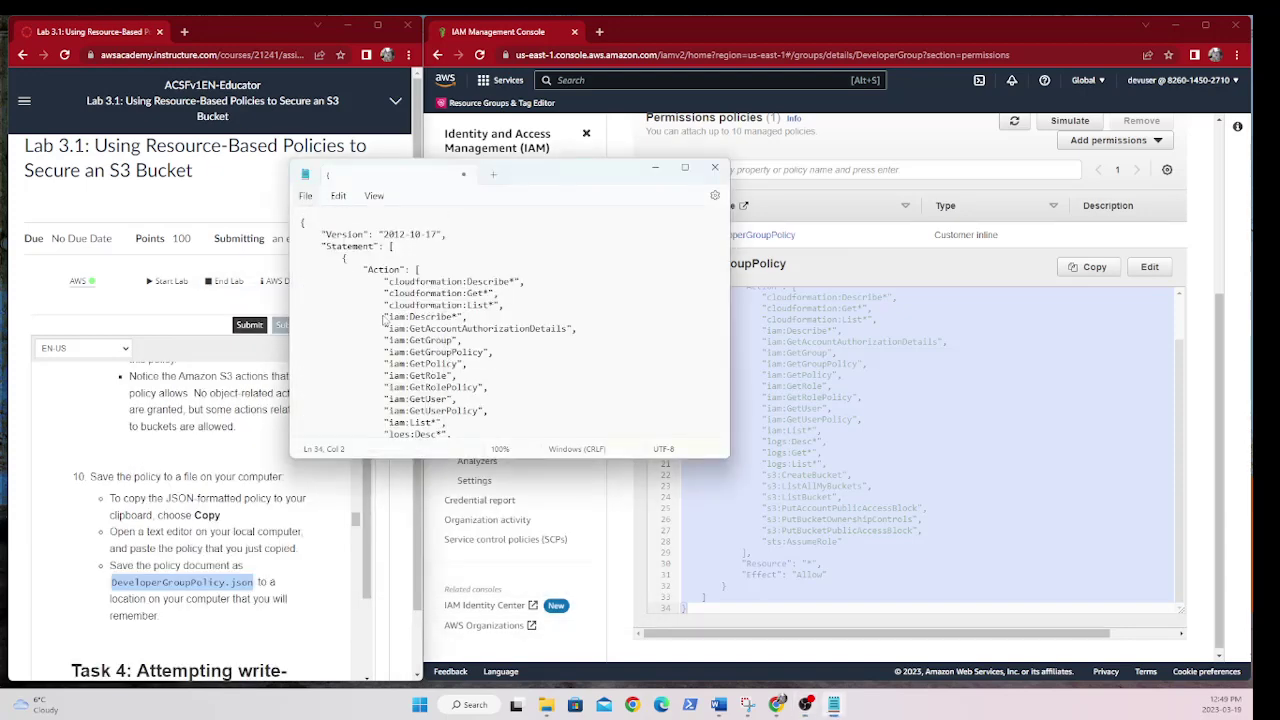
{"action": "key", "text": "ctrl+s"}
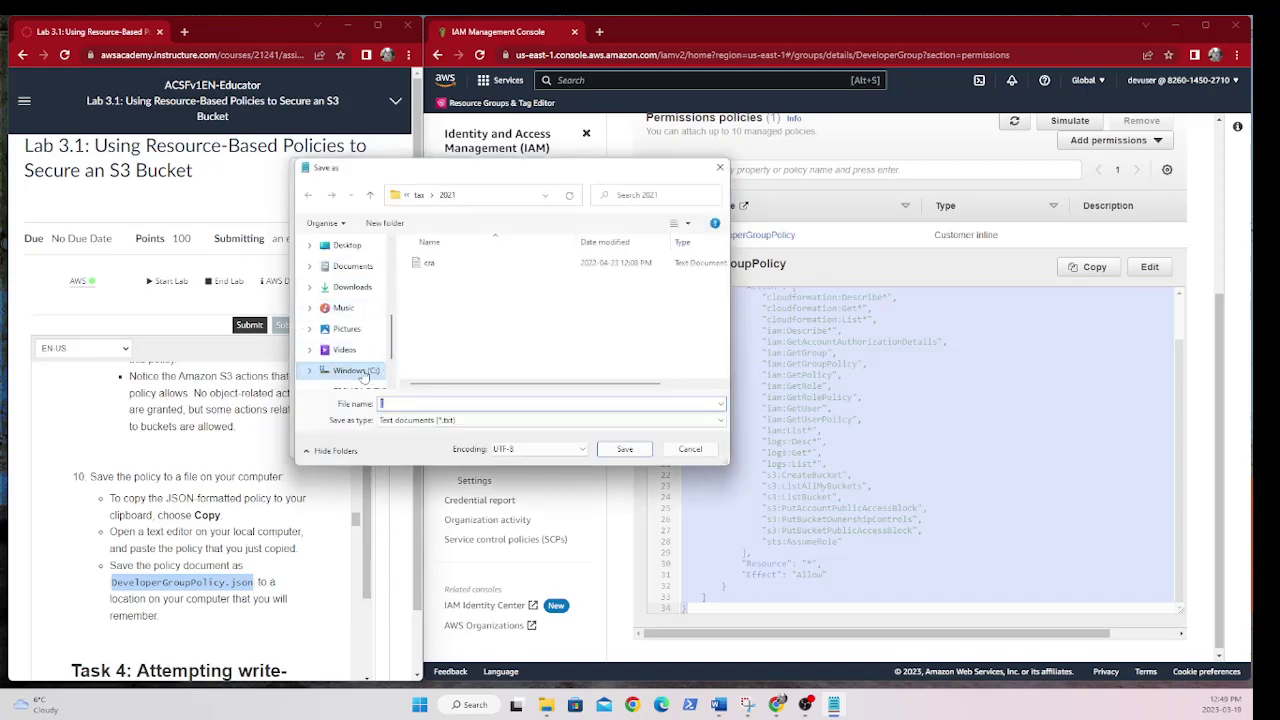
{"action": "double_click", "coordinate": [426, 289]}
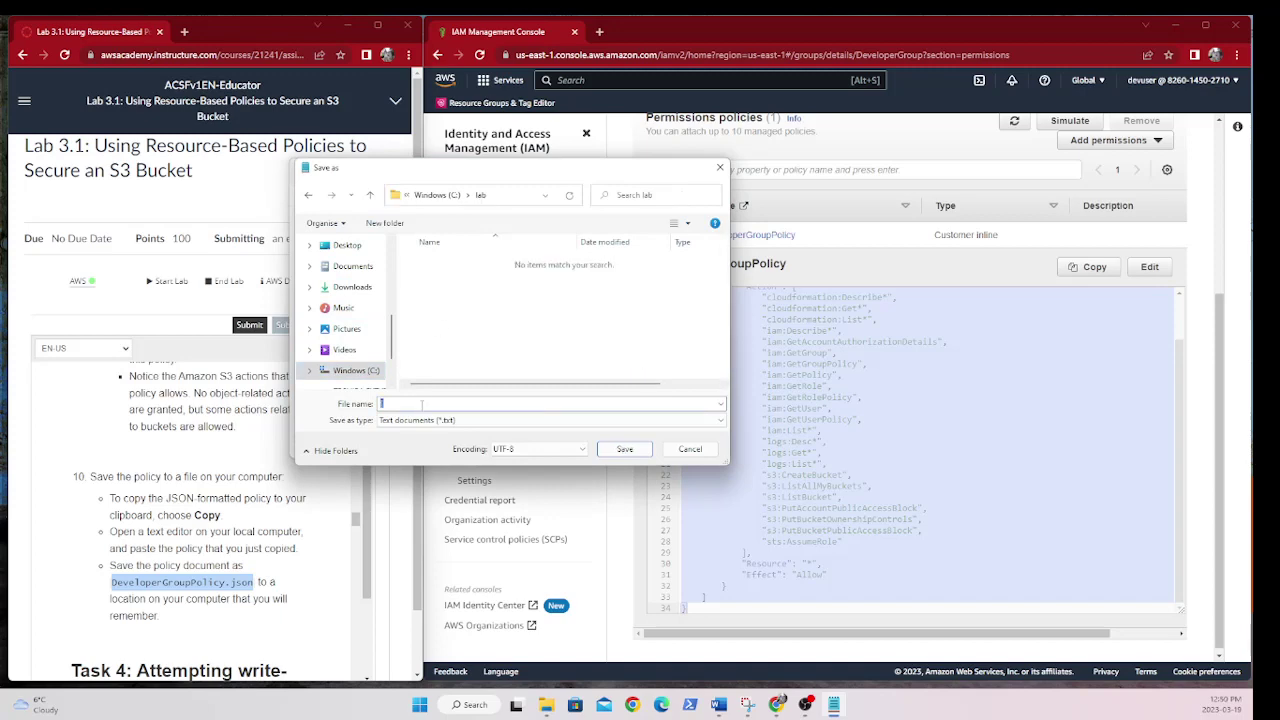
{"action": "type", "text": "DeveloperGroupPolicy.json"}
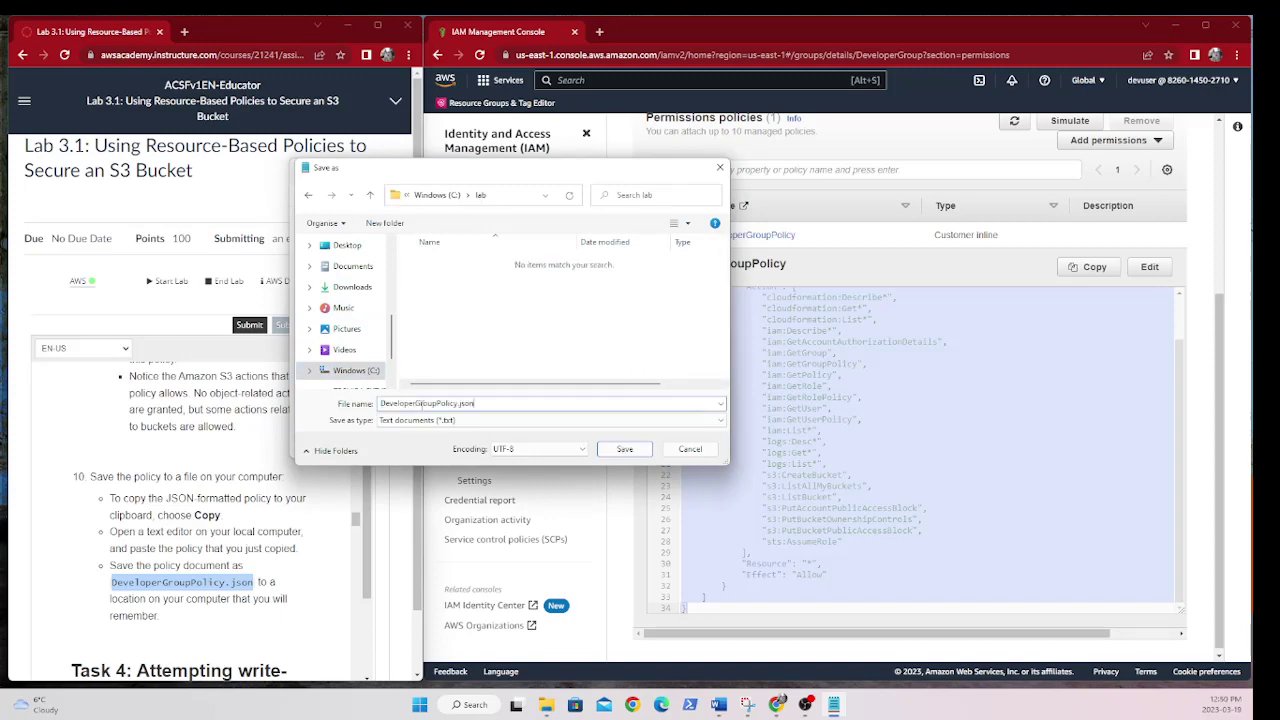
{"action": "left_click", "coordinate": [464, 422]}
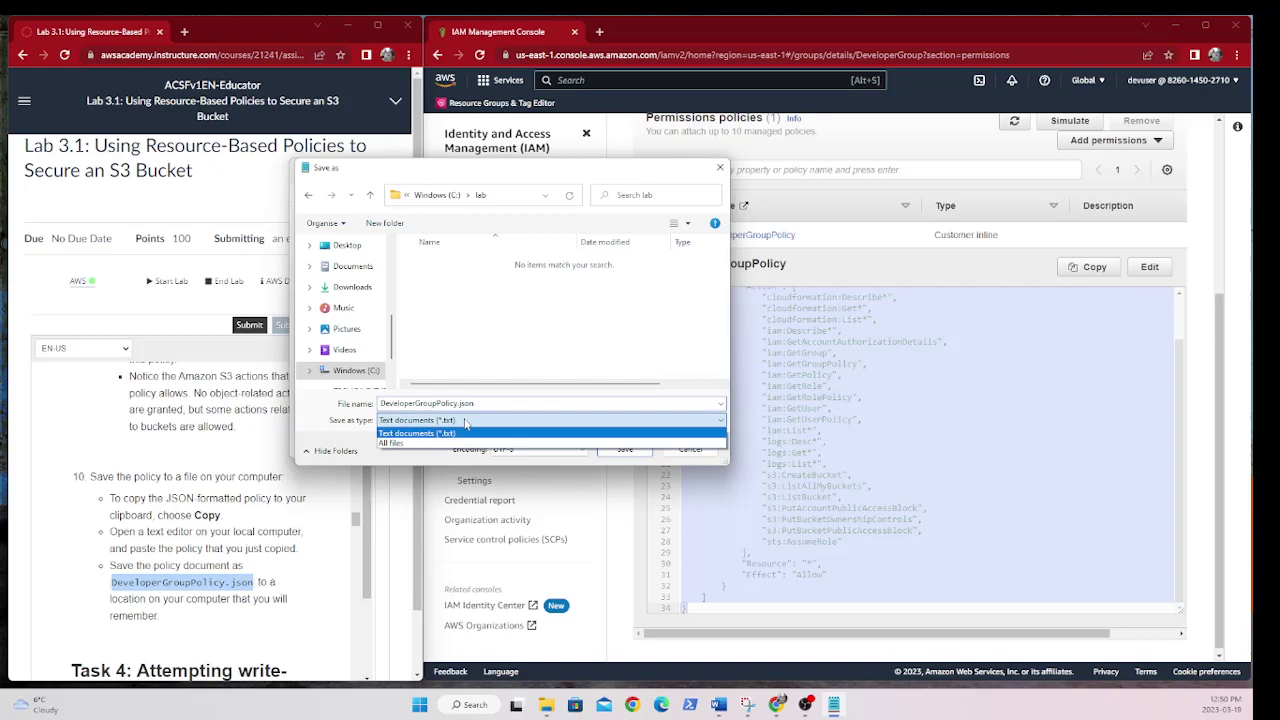
{"action": "left_click", "coordinate": [402, 444]}
{"action": "left_click", "coordinate": [626, 449]}
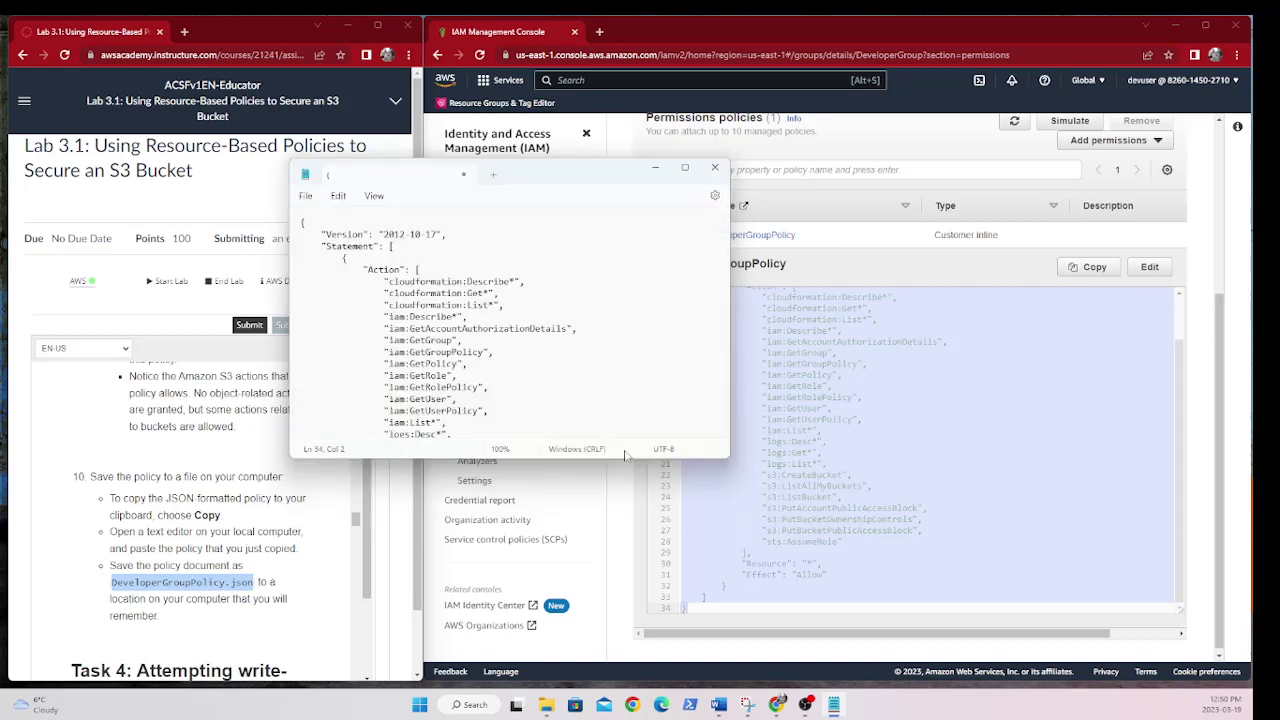
Read the Task 4 instructions and examine the IAM and S3 actions in the saved policy, especially s3:CreateBucket.
{"action": "left_click_drag", "start_coordinate": [514, 177], "coordinate": [473, 153]}
{"action": "left_click", "coordinate": [210, 550]}
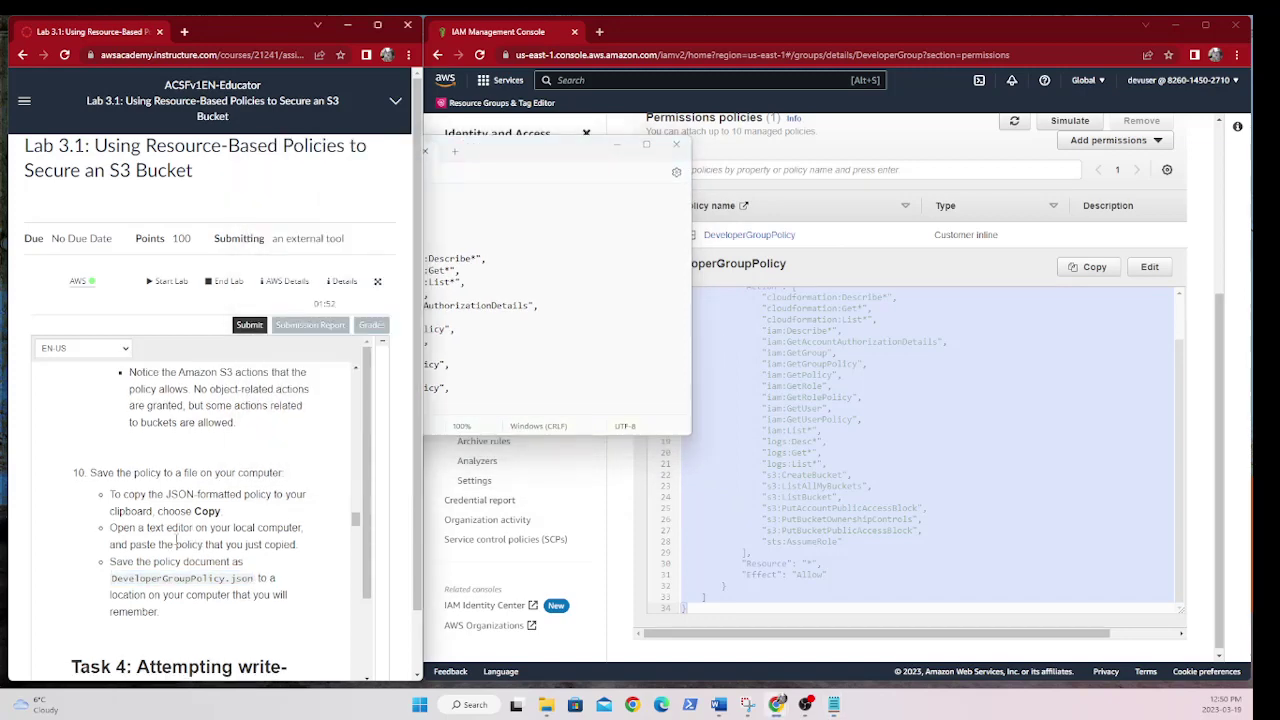
{"action": "scroll", "coordinate": [220, 530], "scroll_direction": "down", "scroll_amount": 5}
{"action": "left_click_drag", "start_coordinate": [528, 150], "coordinate": [563, 126]}
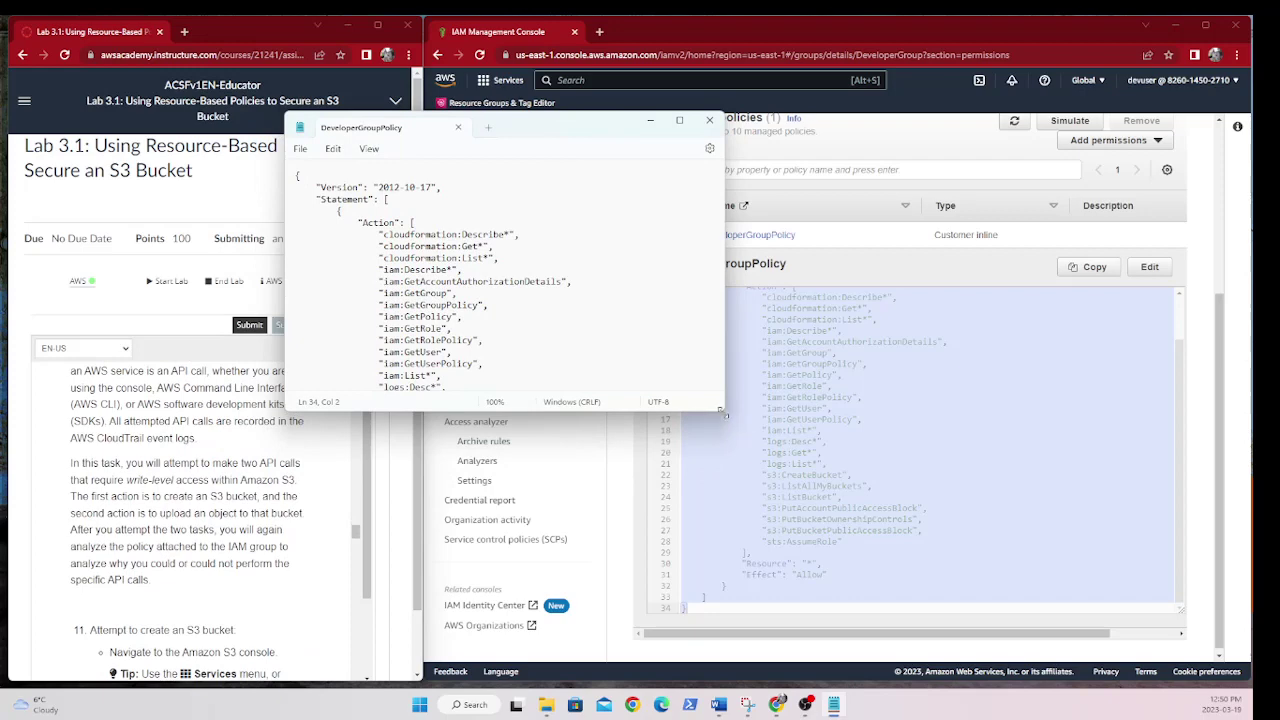
{"action": "left_click_drag", "start_coordinate": [724, 410], "coordinate": [820, 634]}
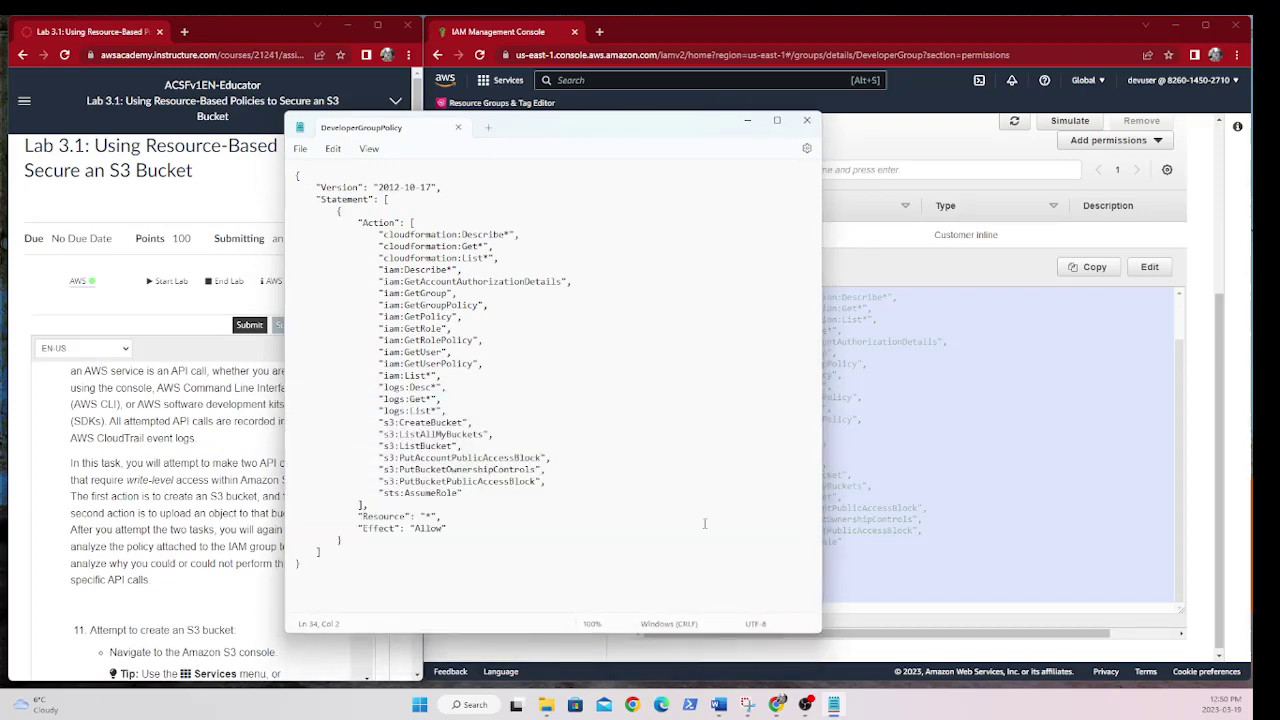
{"action": "left_click_drag", "start_coordinate": [484, 365], "coordinate": [346, 270]}
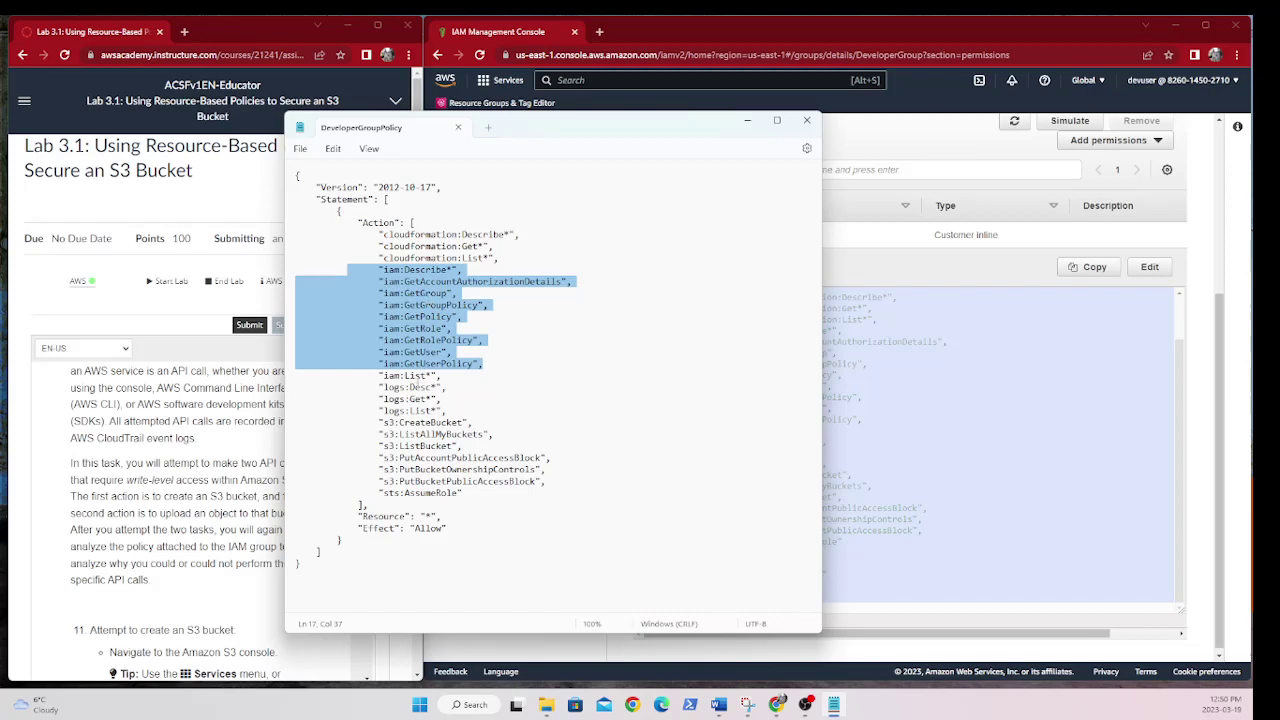
{"action": "left_click_drag", "start_coordinate": [557, 488], "coordinate": [243, 420]}
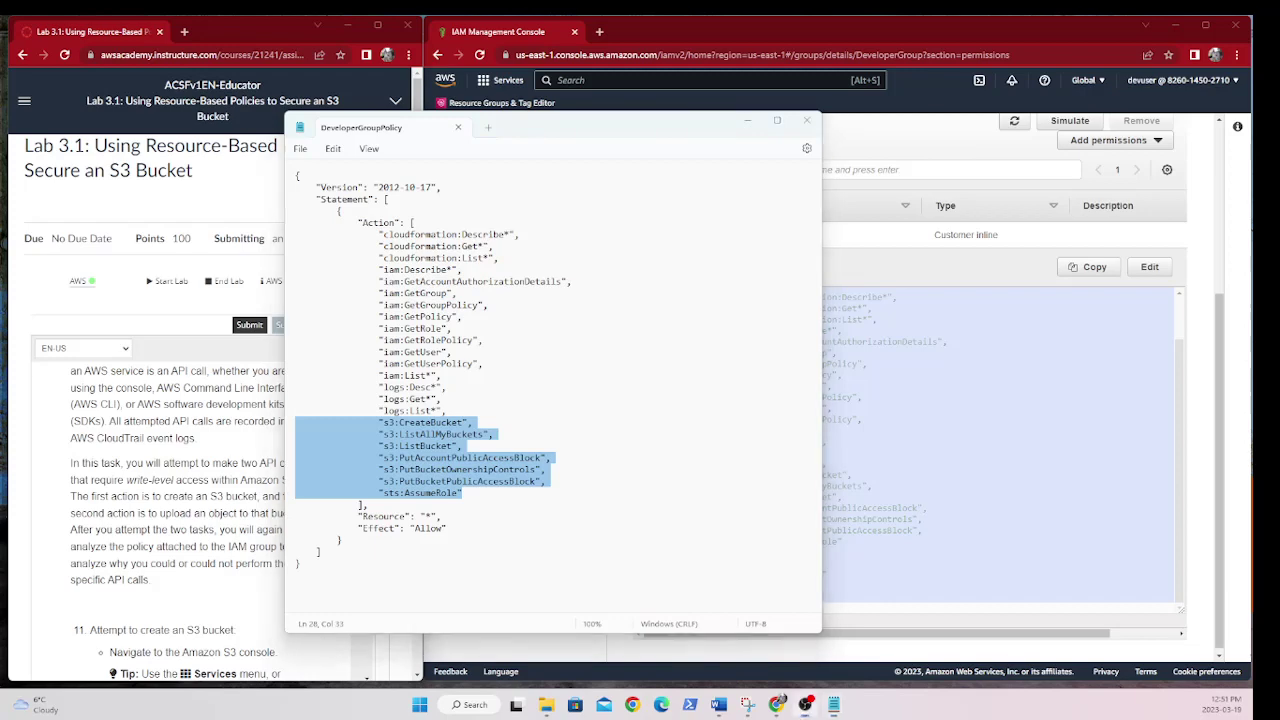
{"action": "scroll", "coordinate": [180, 480], "scroll_direction": "down", "scroll_amount": 3}
{"action": "left_click", "coordinate": [498, 423]}
{"action": "left_click_drag", "start_coordinate": [485, 423], "coordinate": [316, 423]}
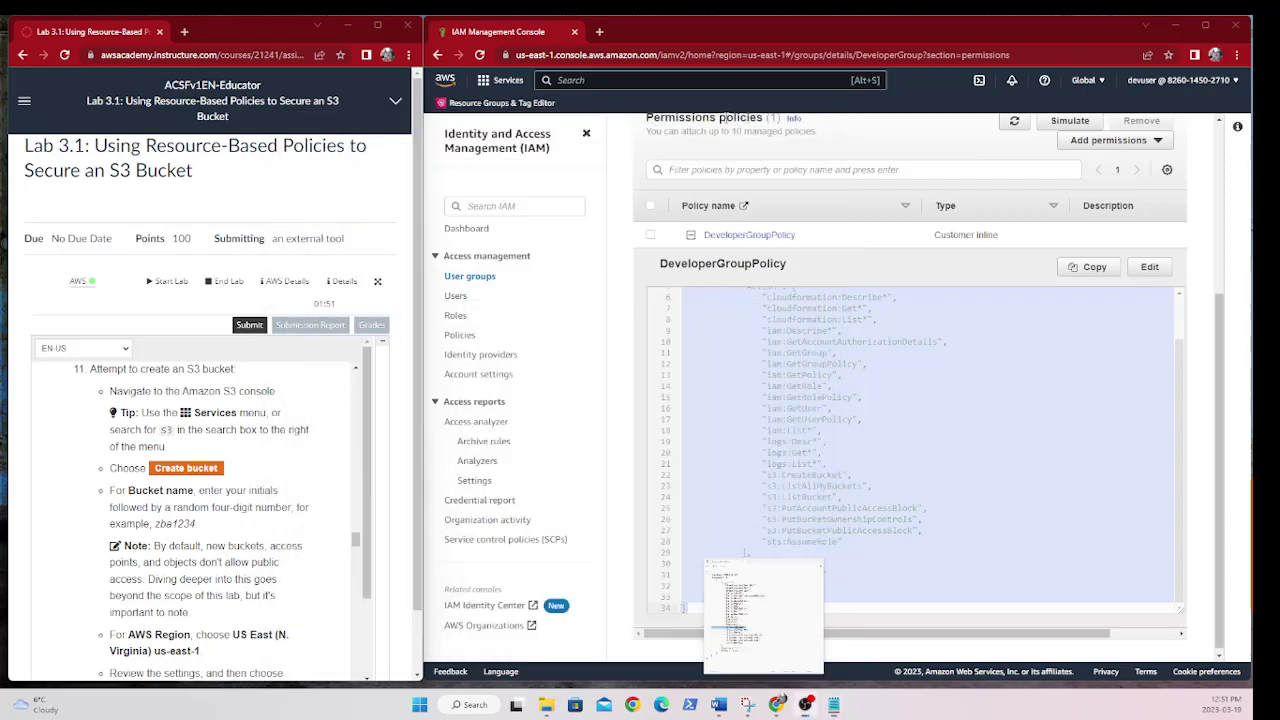
{"action": "left_click", "coordinate": [747, 120]}
Search the AWS console for s3, open the bucket list and start creating a new bucket.
{"action": "left_click", "coordinate": [602, 79]}
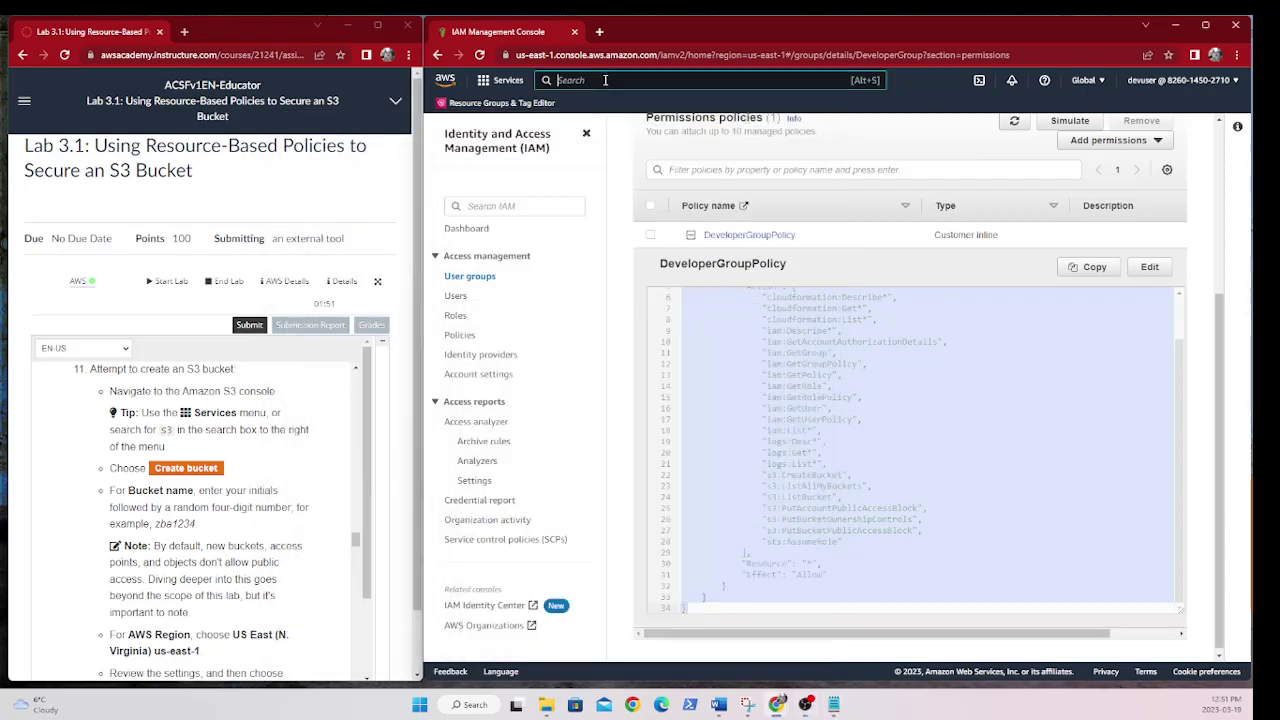
{"action": "type", "text": "s3"}
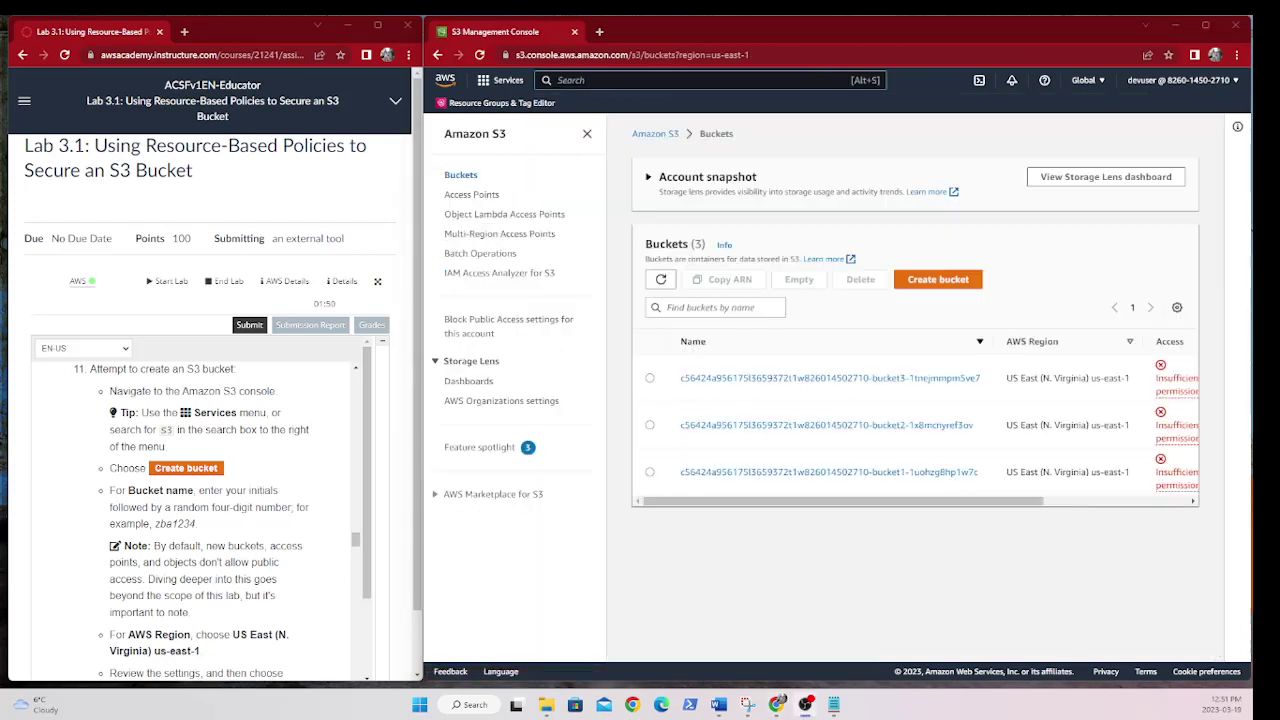
{"action": "left_click", "coordinate": [937, 280]}
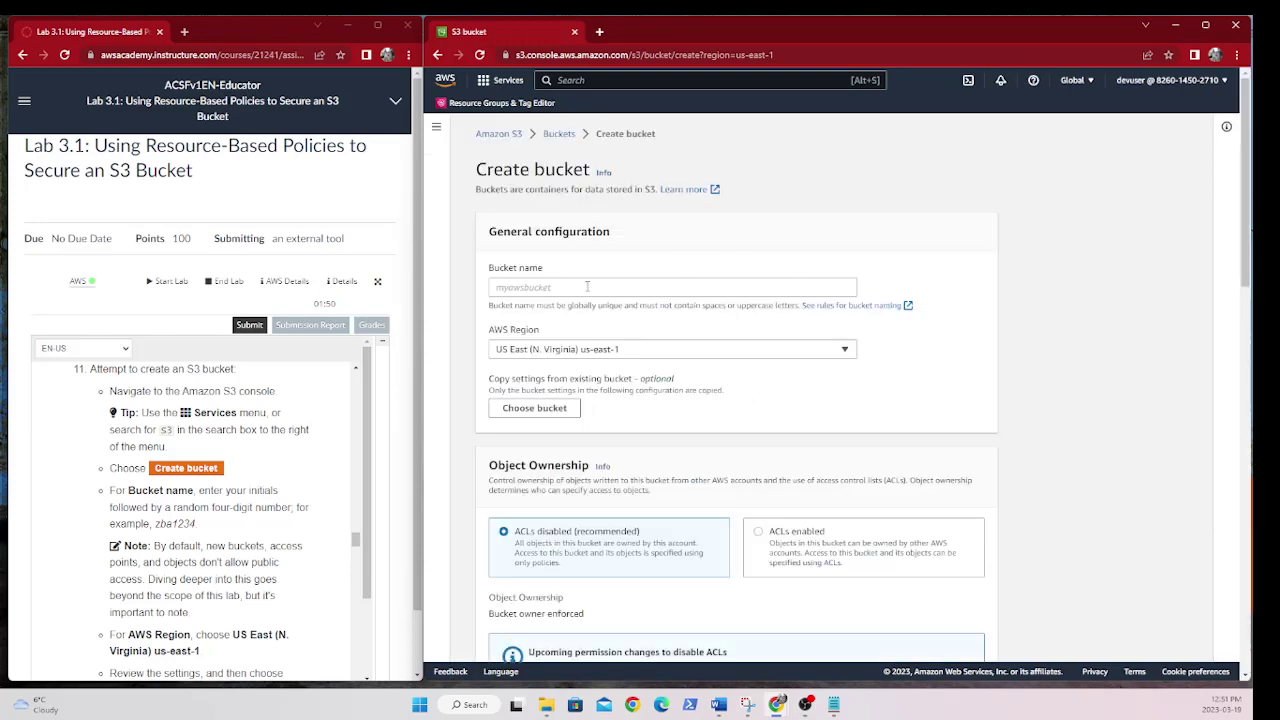
Name the bucket ddai-756643, create it with the default settings, and dismiss the default encryption permissions error.
{"action": "left_click", "coordinate": [587, 287]}
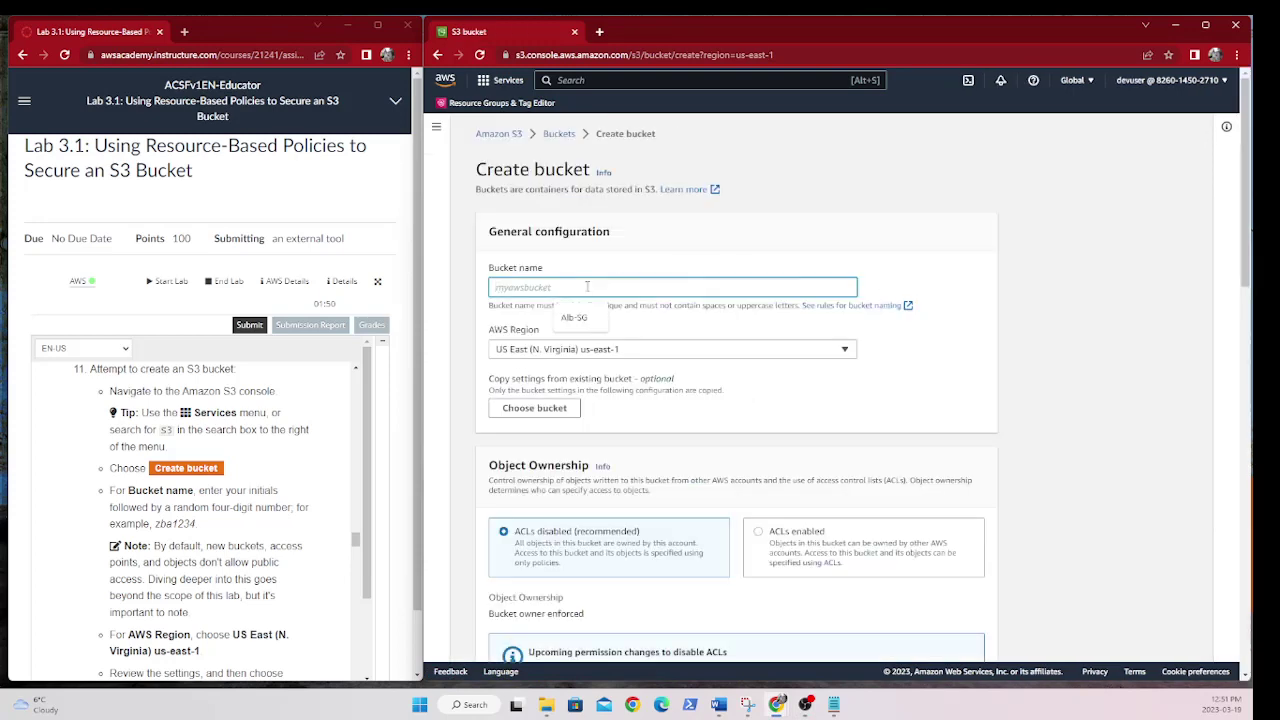
{"action": "type", "text": "ddai-"}
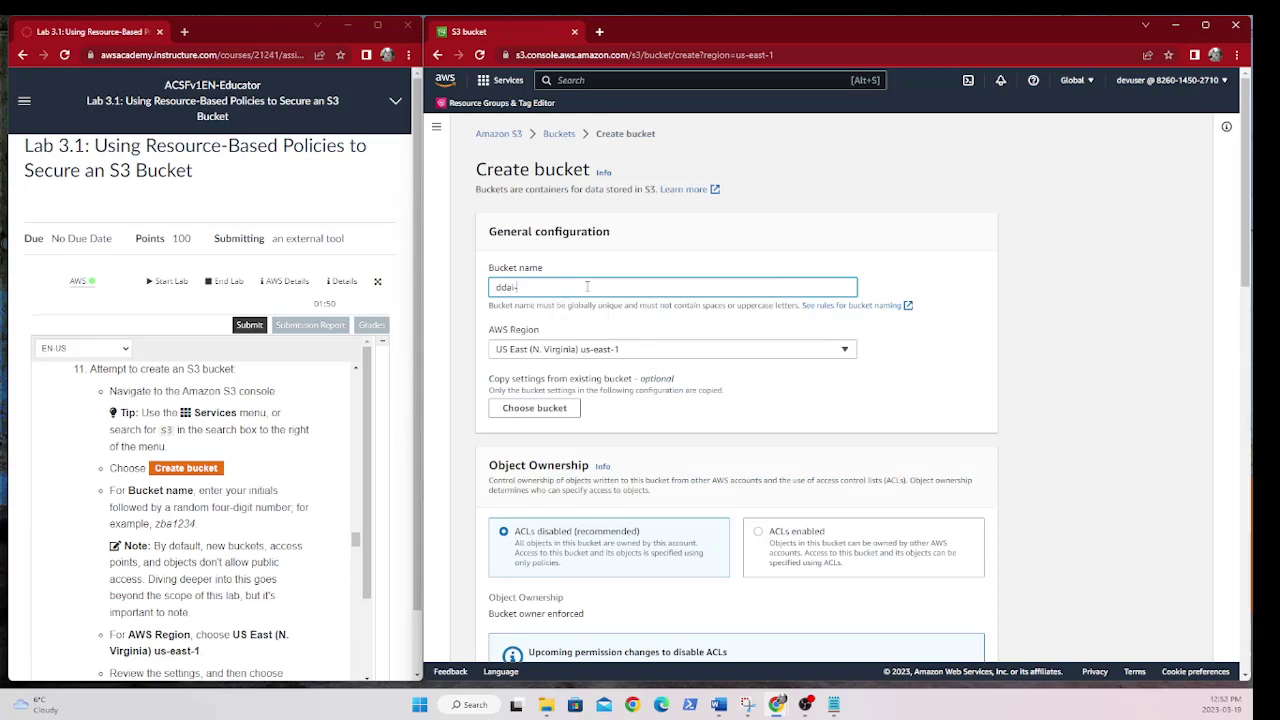
{"action": "type", "text": "756643"}
{"action": "scroll", "coordinate": [680, 382], "scroll_direction": "down", "scroll_amount": 2}
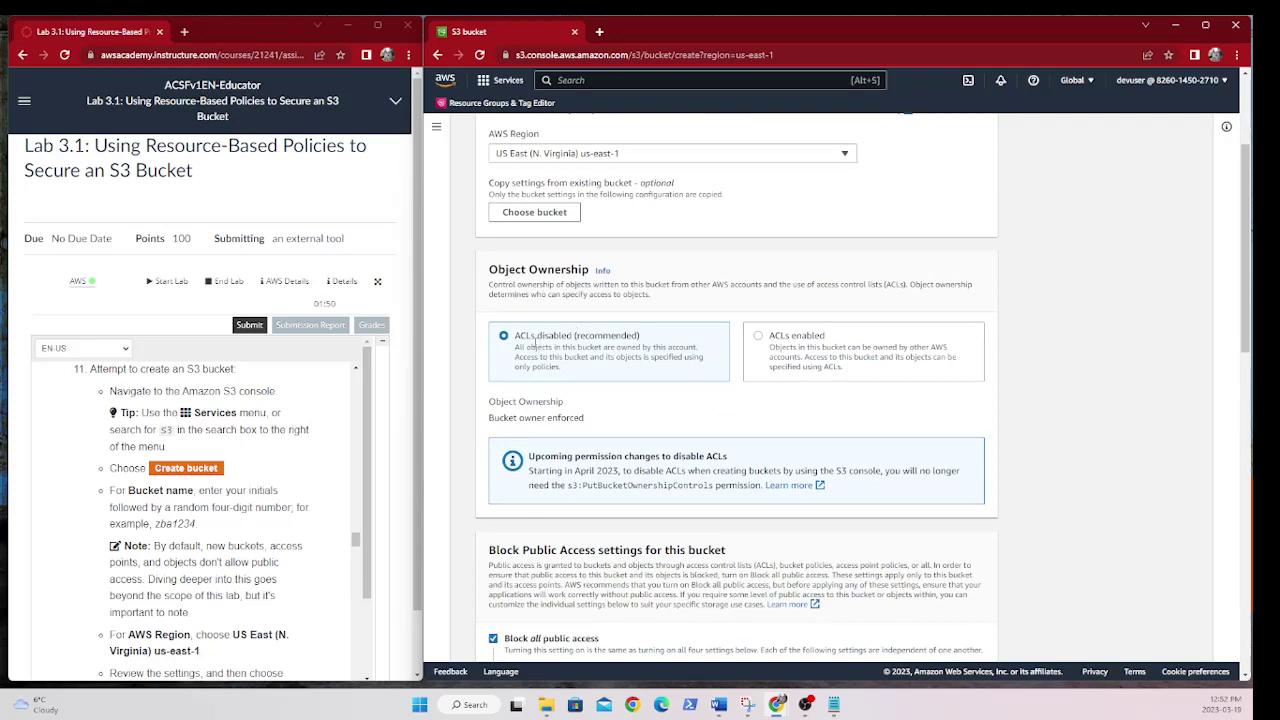
{"action": "scroll", "coordinate": [650, 388], "scroll_direction": "down", "scroll_amount": 2}
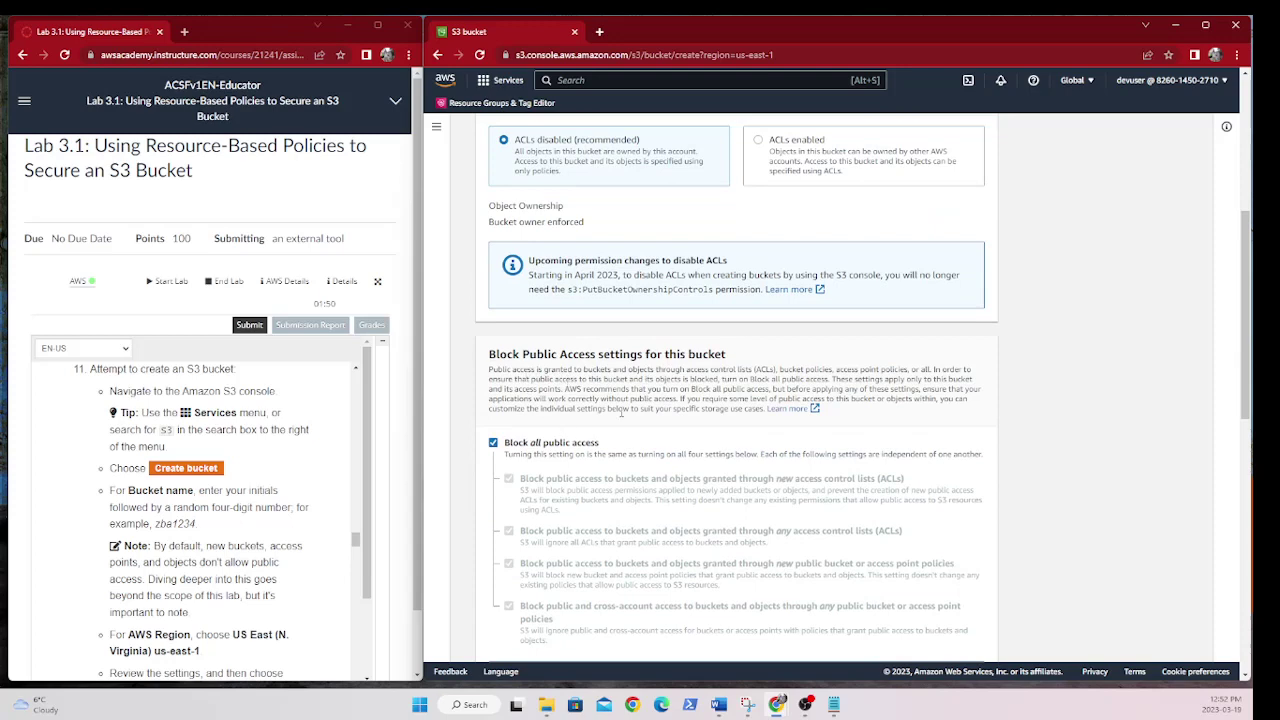
{"action": "scroll", "coordinate": [621, 413], "scroll_direction": "down", "scroll_amount": 10}
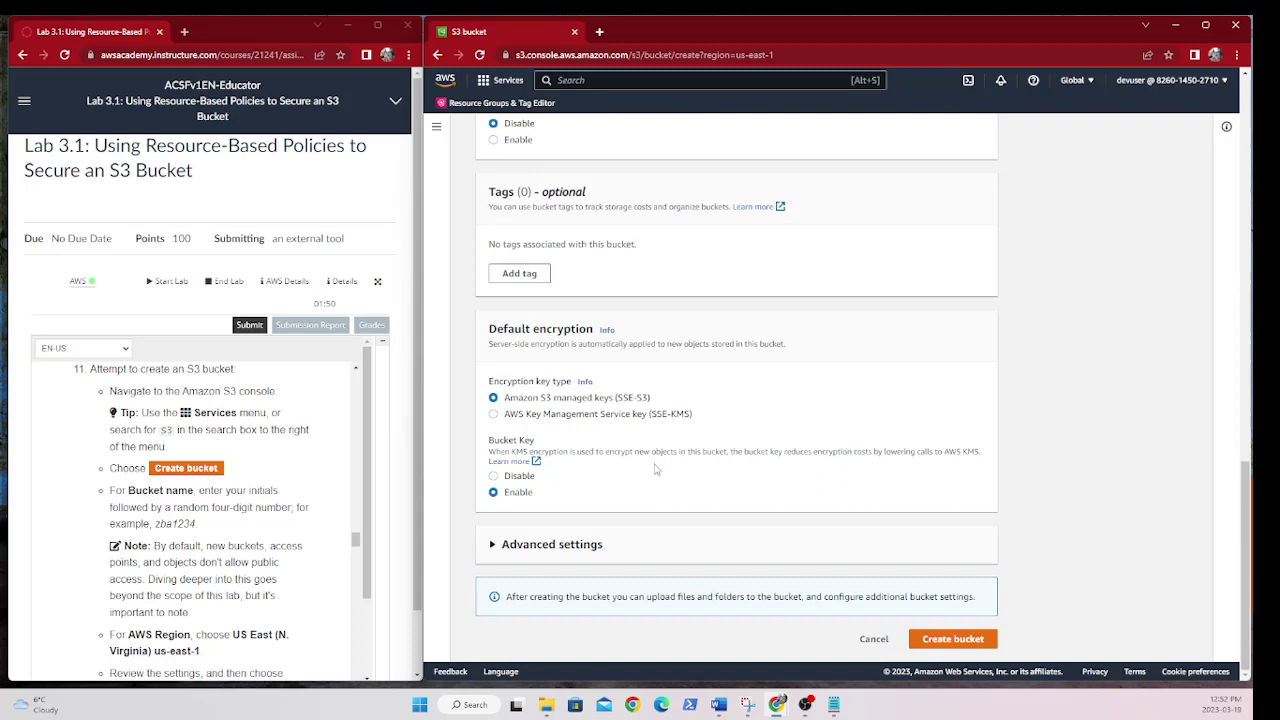
{"action": "left_click", "coordinate": [955, 639]}
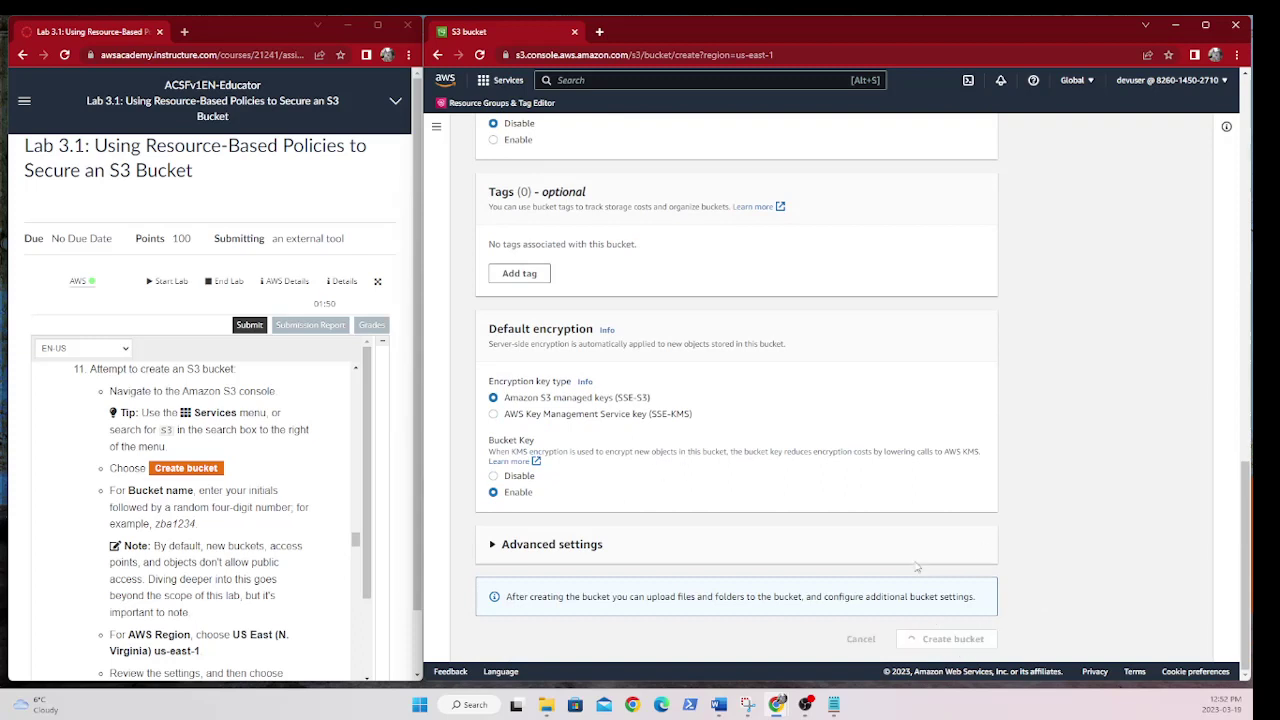
{"action": "scroll", "coordinate": [287, 510], "scroll_direction": "down", "scroll_amount": 2}
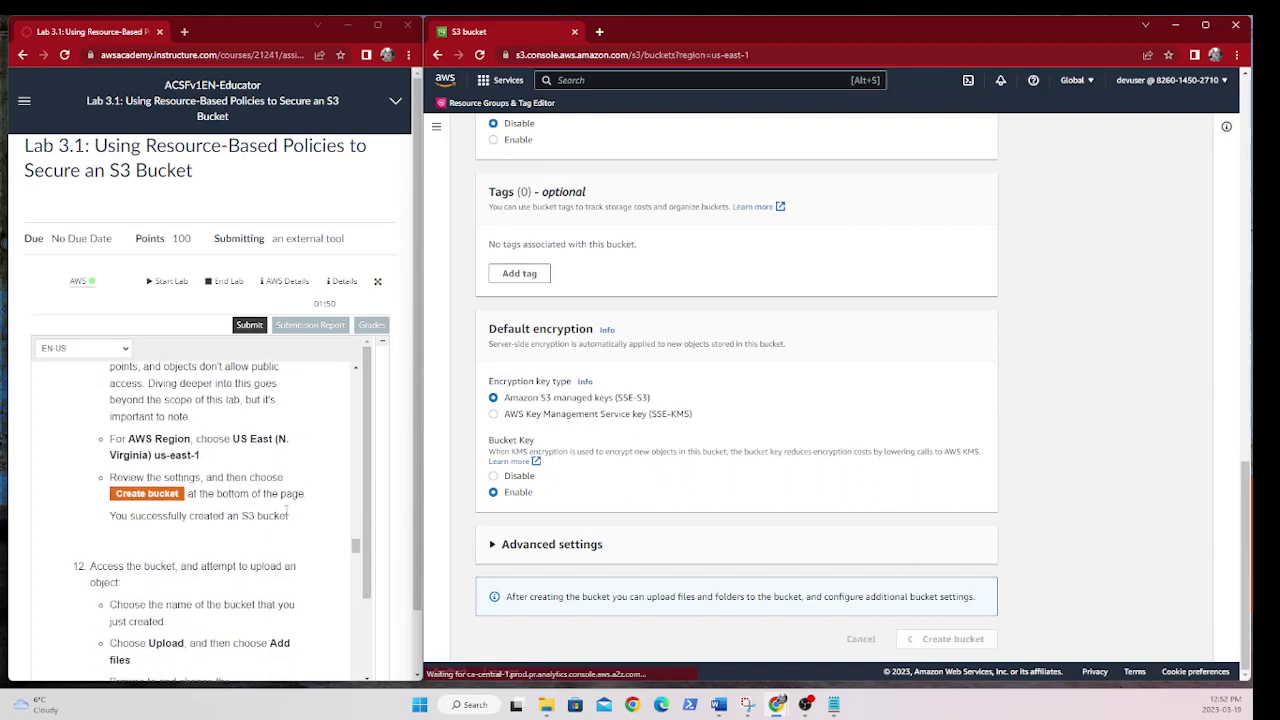
{"action": "scroll", "coordinate": [287, 512], "scroll_direction": "down", "scroll_amount": 1}
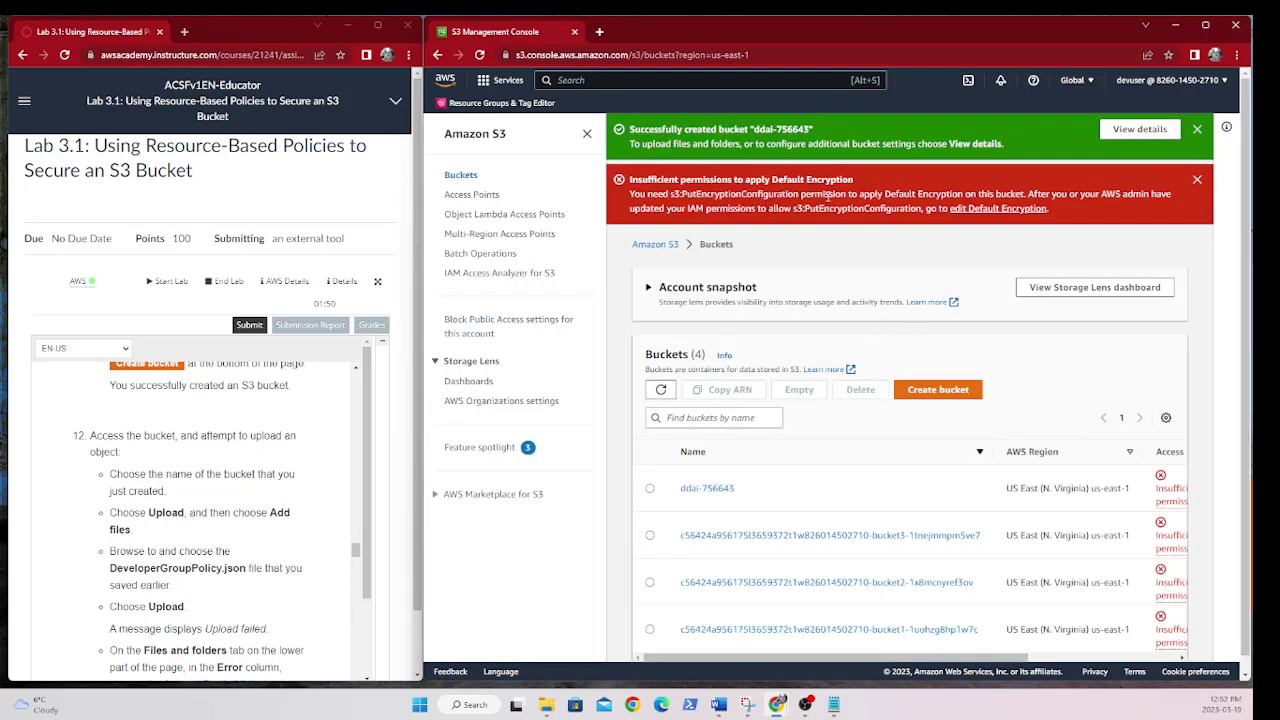
{"action": "left_click", "coordinate": [1196, 180]}
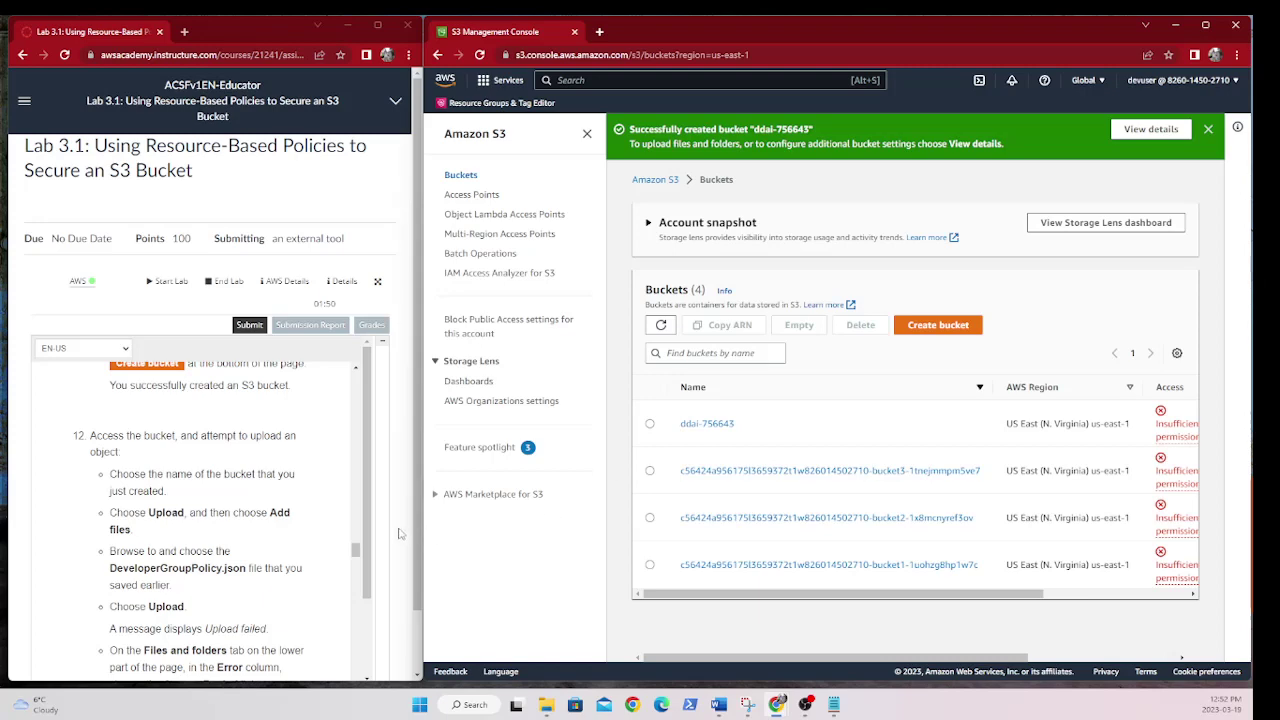
Open the ddai-756643 bucket and try to upload DeveloperGroupPolicy.json from the lab folder.
{"action": "scroll", "coordinate": [291, 491], "scroll_direction": "down", "scroll_amount": 1}
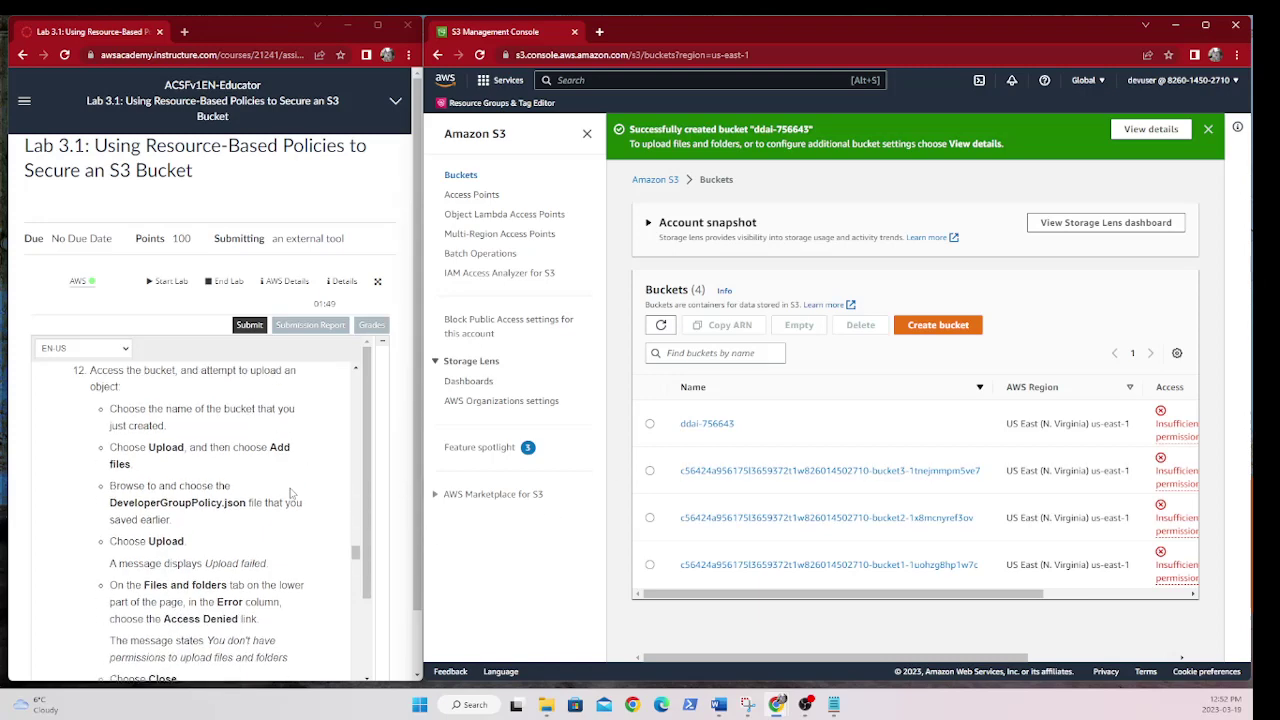
{"action": "left_click", "coordinate": [715, 428]}
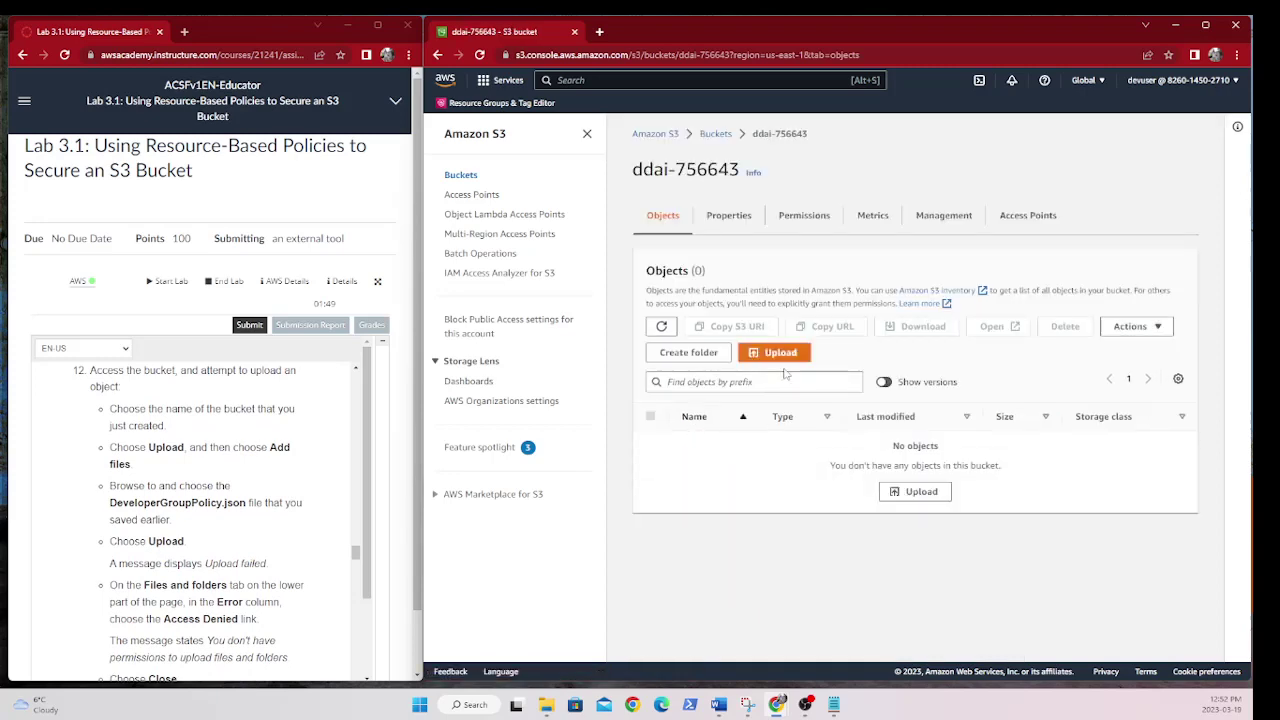
{"action": "left_click", "coordinate": [782, 356]}
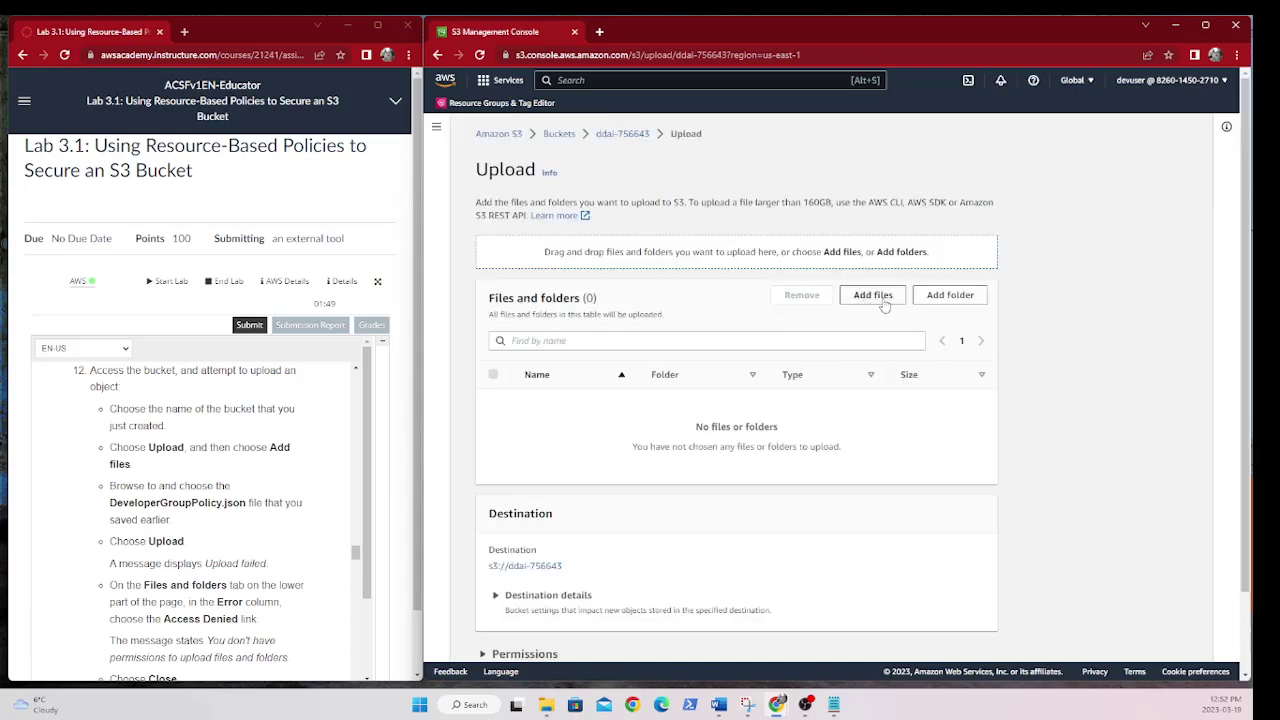
{"action": "left_click", "coordinate": [876, 298]}
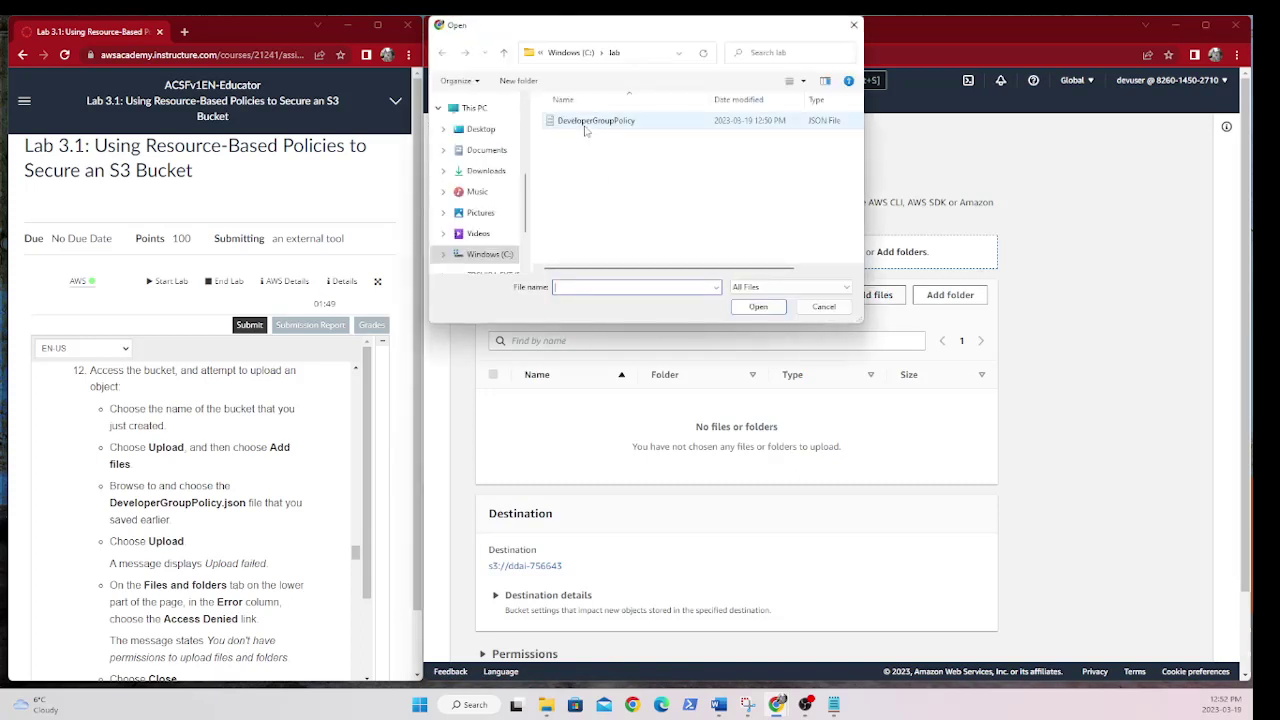
{"action": "double_click", "coordinate": [586, 121]}
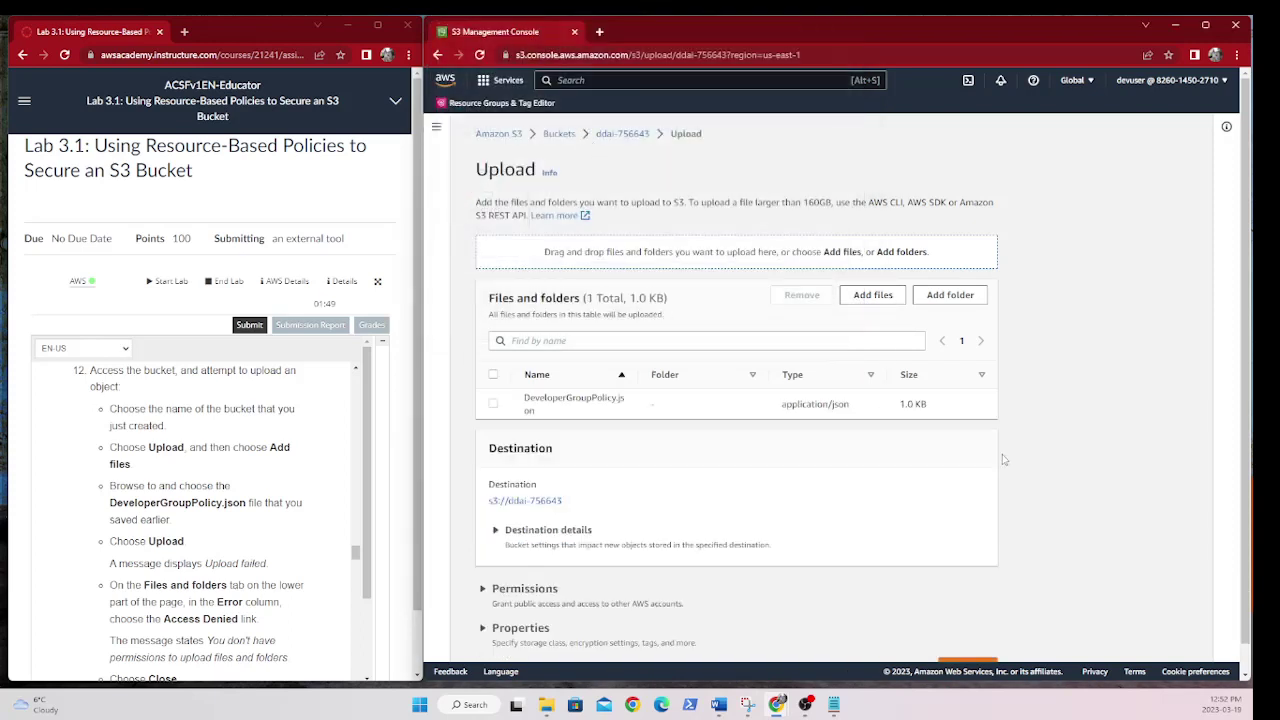
{"action": "scroll", "coordinate": [1005, 460], "scroll_direction": "down", "scroll_amount": 1}
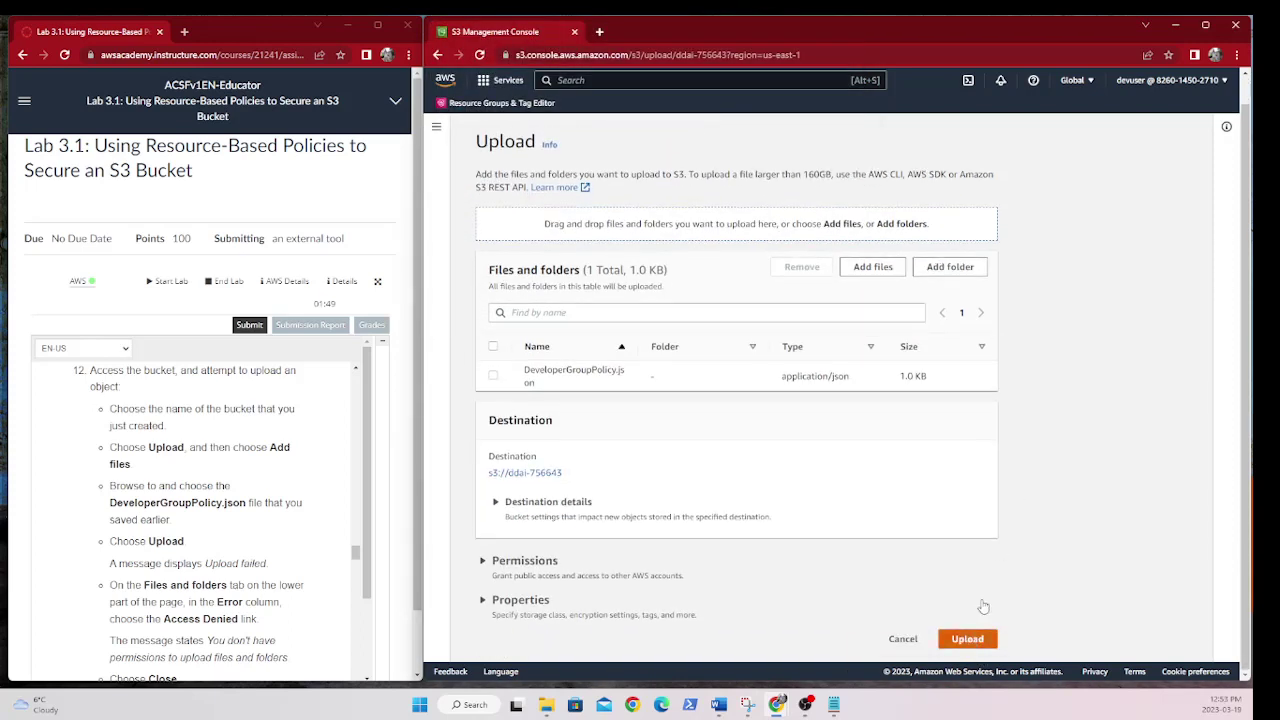
{"action": "left_click", "coordinate": [978, 634]}
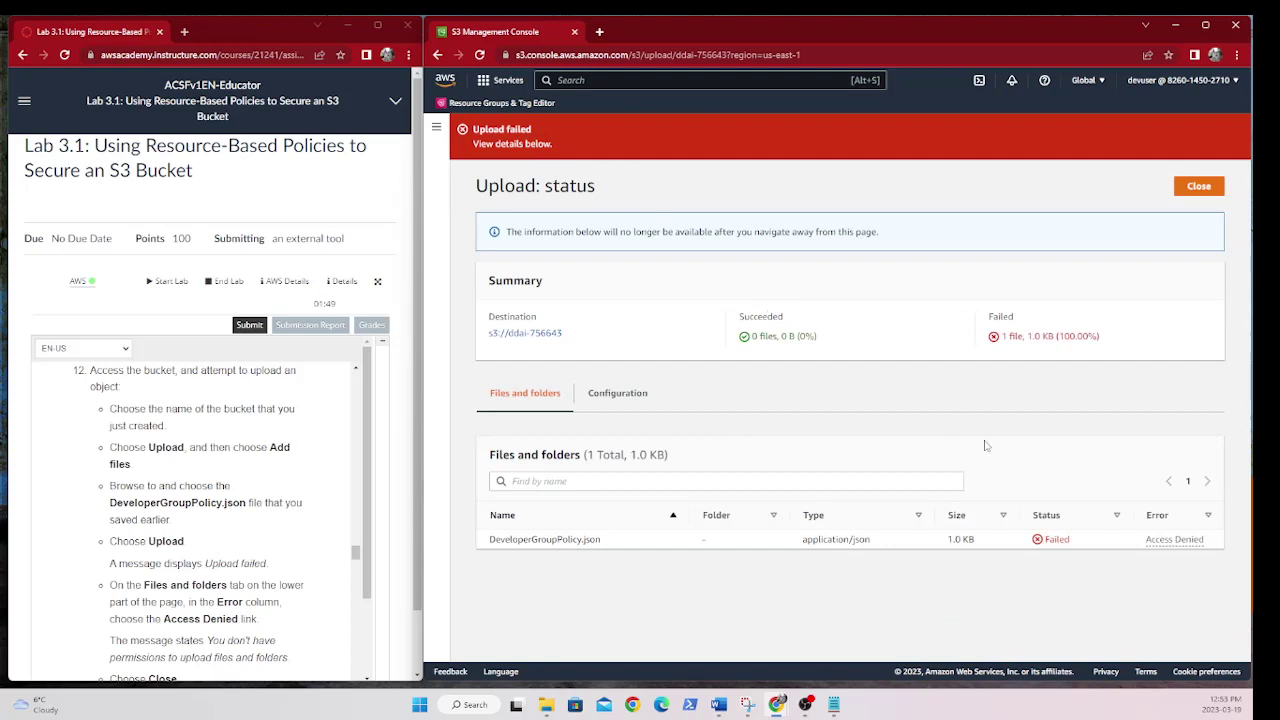
View the Access Denied details of the failed upload and compare them with the S3 bucket actions in the saved DeveloperGroupPolicy.
{"action": "left_click", "coordinate": [1165, 545]}
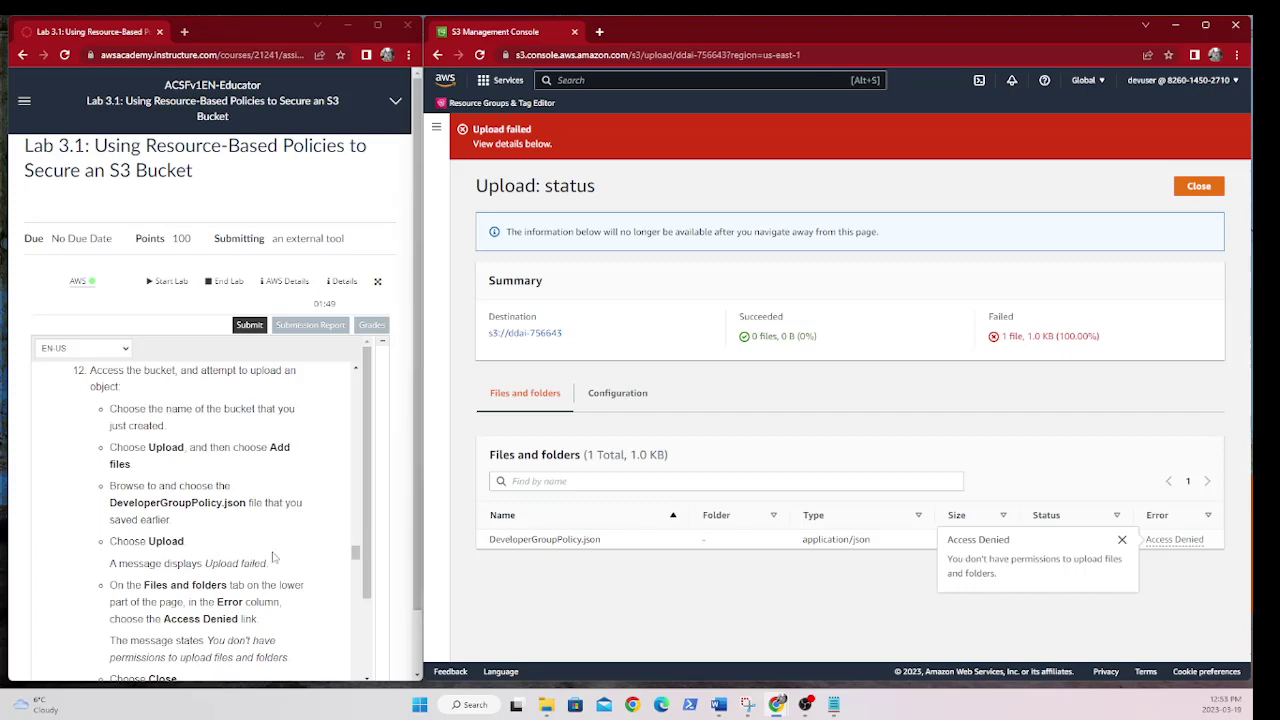
{"action": "left_click", "coordinate": [835, 706]}
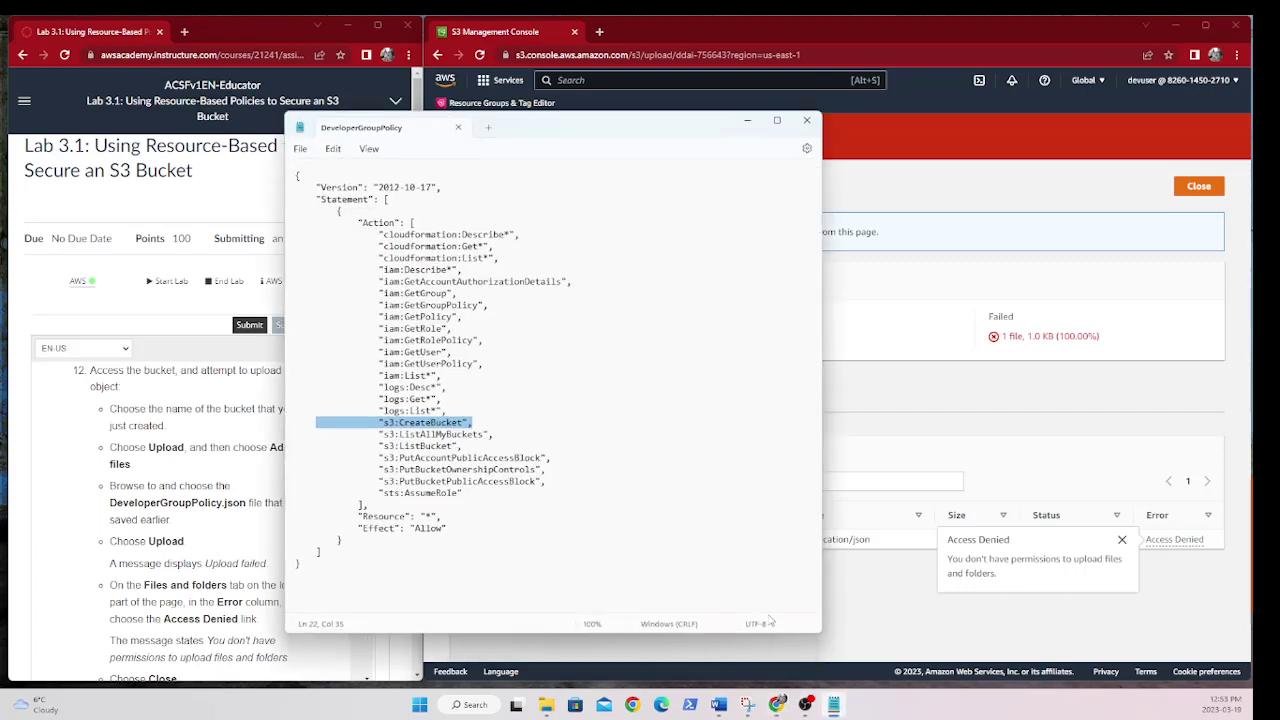
{"action": "left_click", "coordinate": [409, 423]}
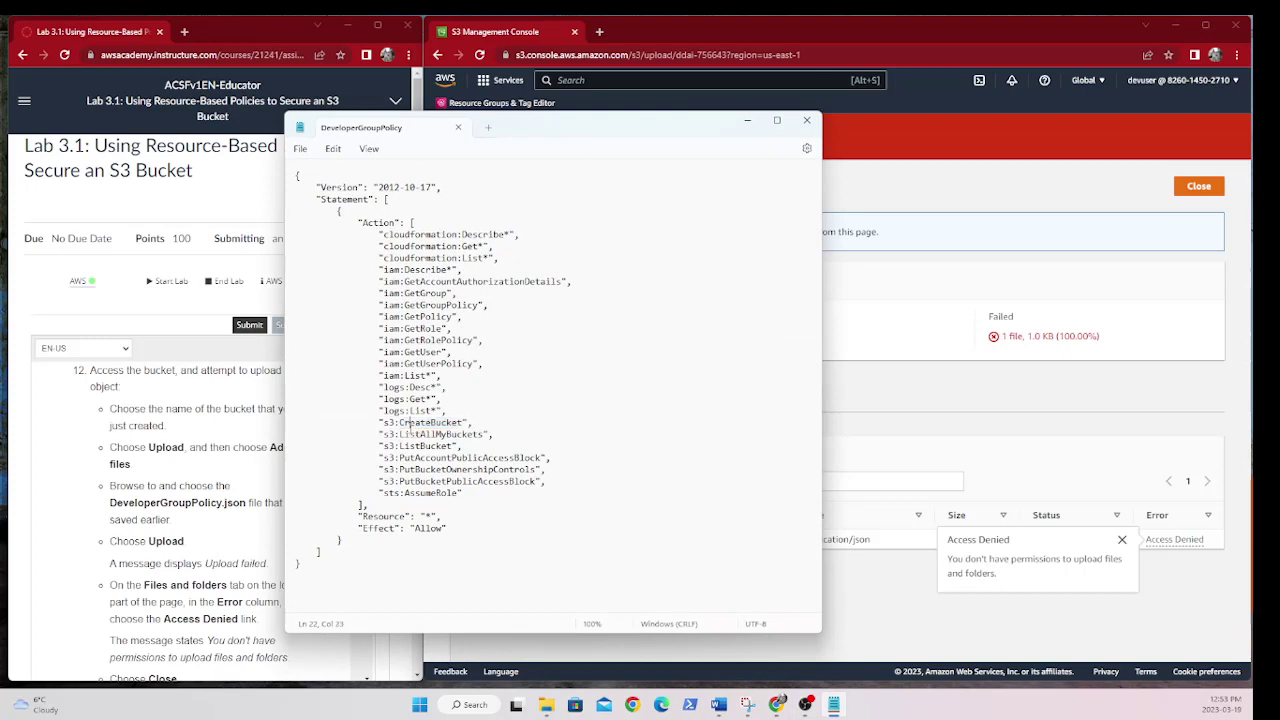
{"action": "left_click_drag", "start_coordinate": [397, 423], "coordinate": [460, 446]}
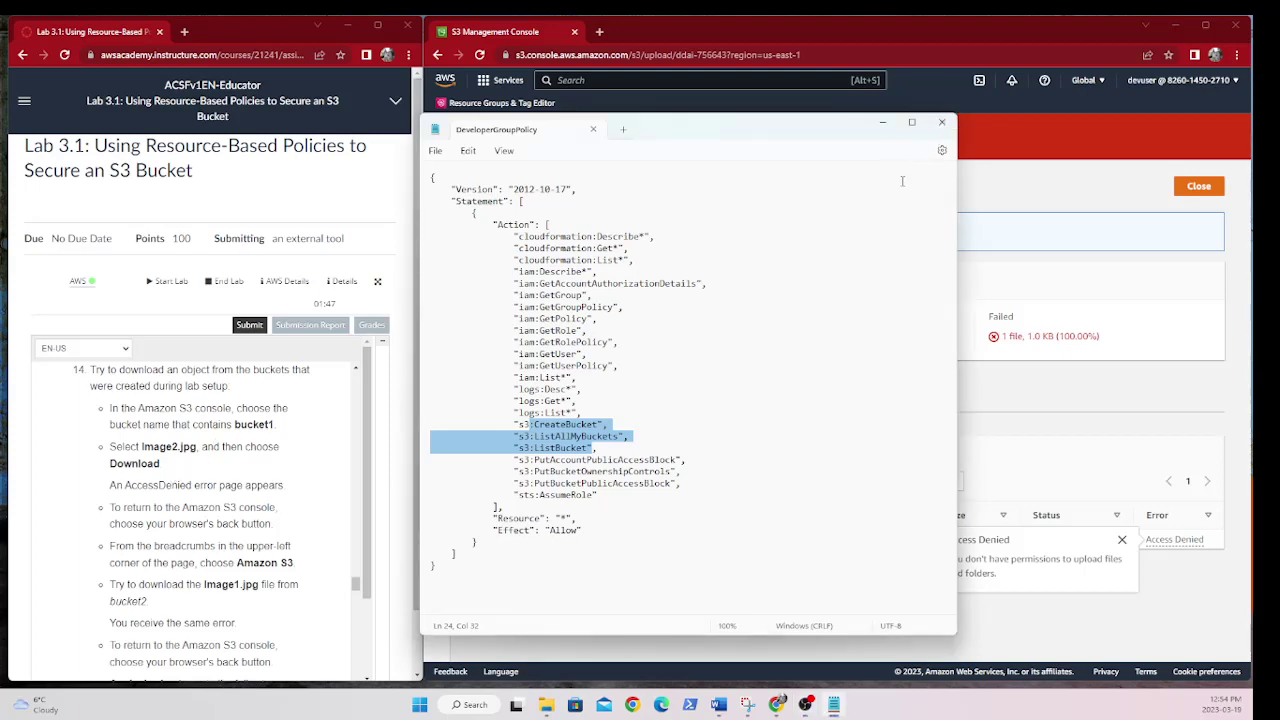
{"action": "left_click", "coordinate": [882, 122]}
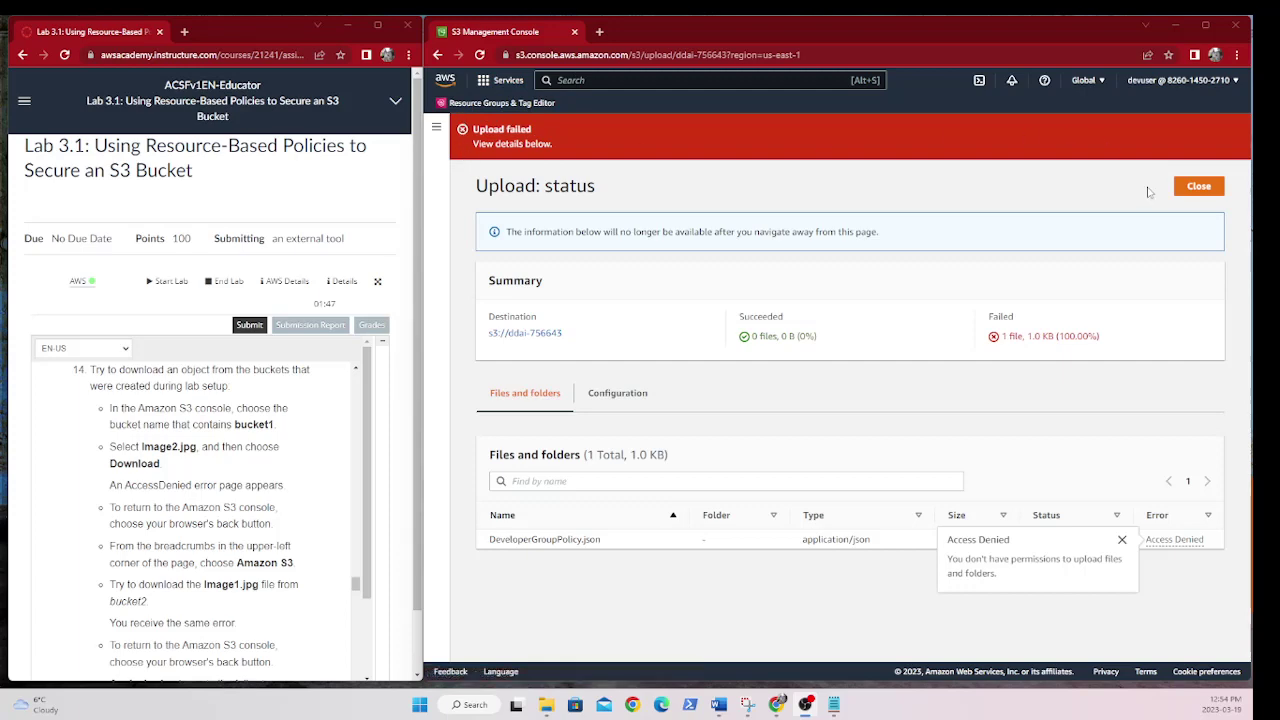
Close the upload status, return to the bucket list, and try to download Image1.jpg from the lab bucket containing bucket1.
{"action": "left_click", "coordinate": [1199, 190]}
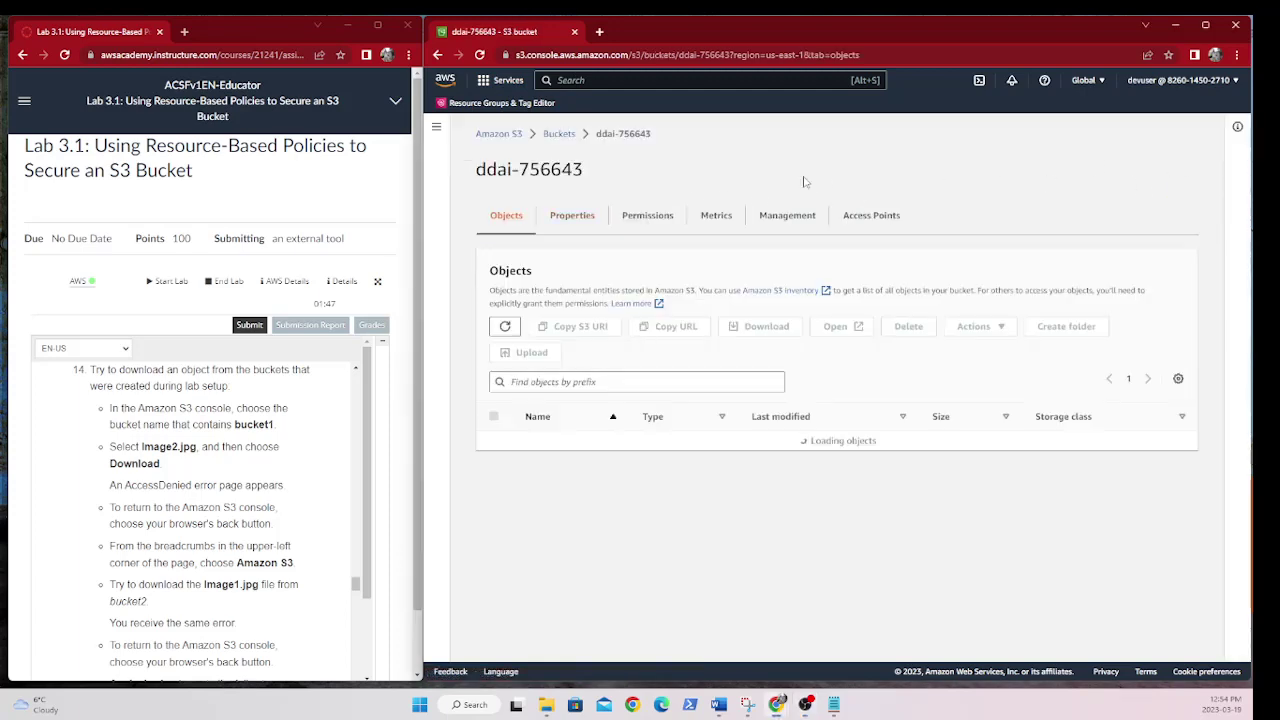
{"action": "left_click", "coordinate": [558, 137]}
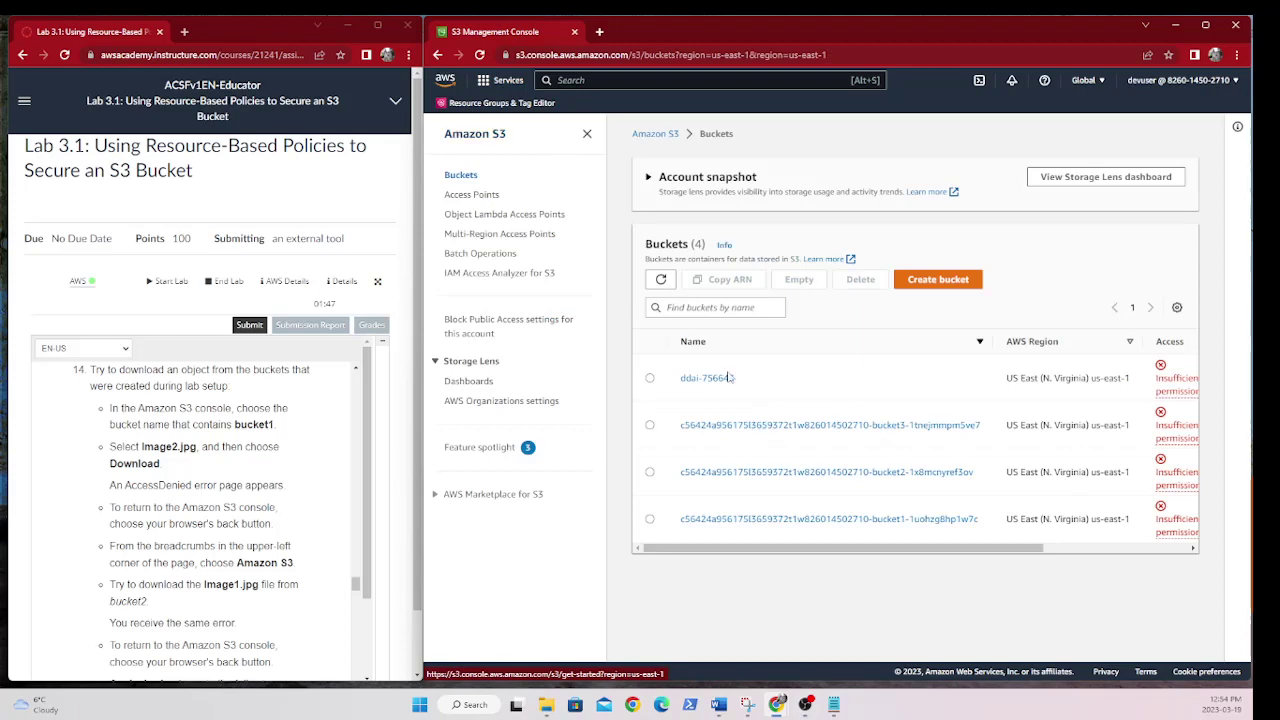
{"action": "left_click", "coordinate": [882, 521]}
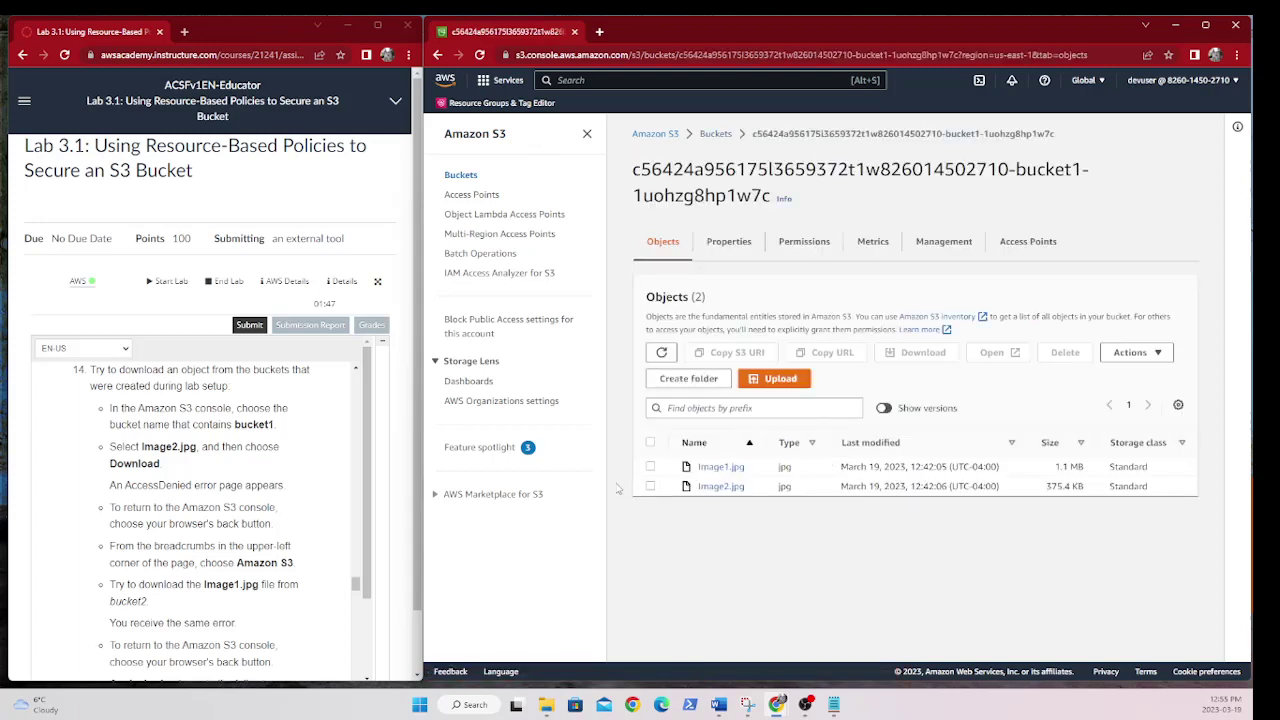
{"action": "left_click", "coordinate": [651, 467]}
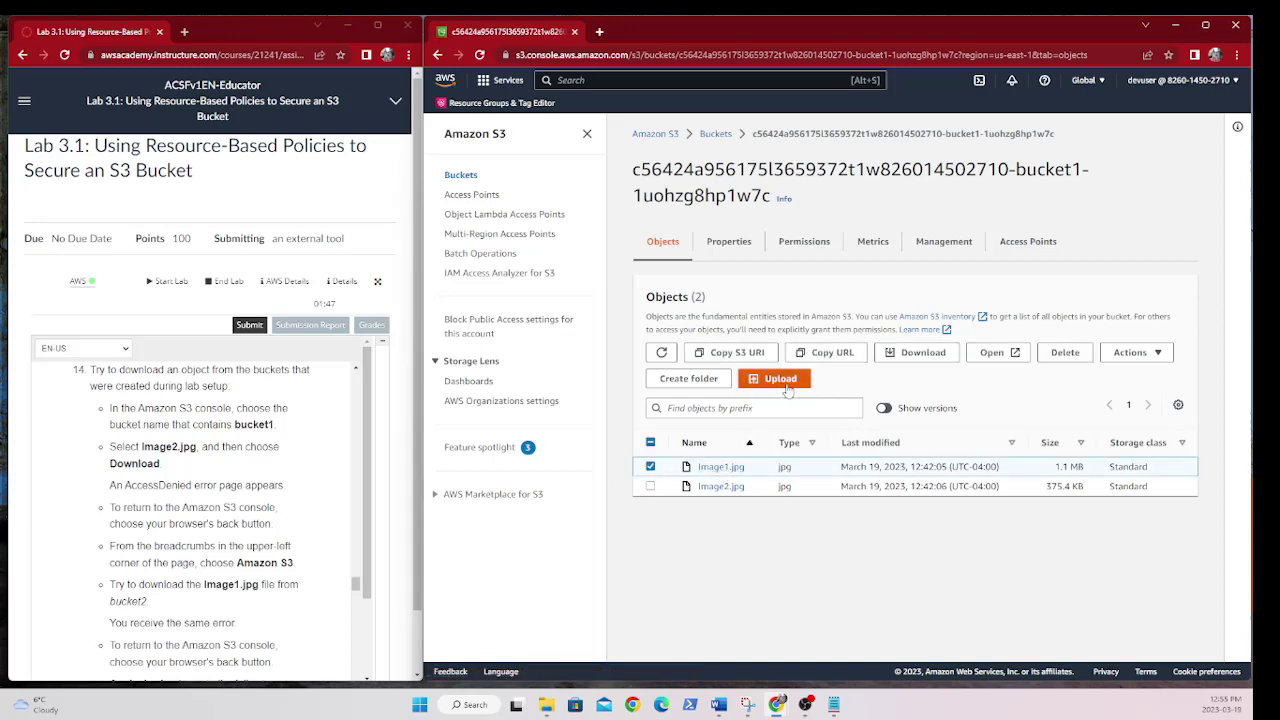
{"action": "left_click", "coordinate": [920, 358]}
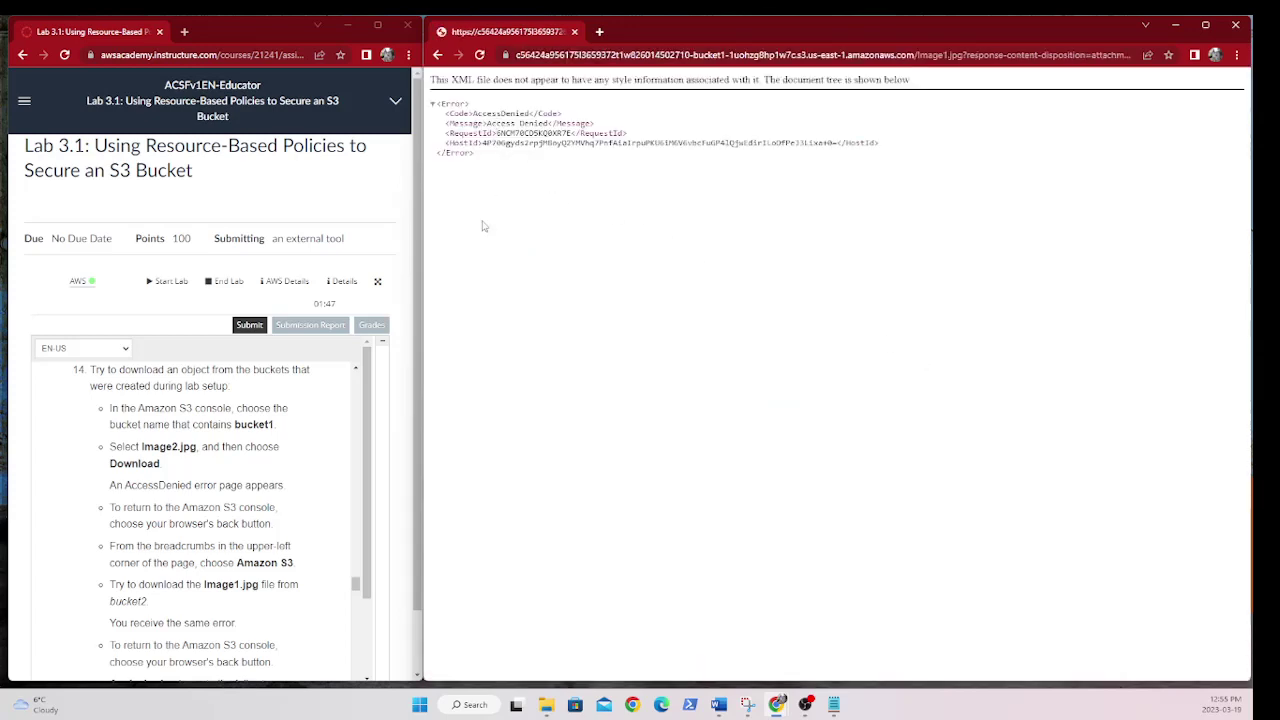
Check the lab instructions, try to download Image1.jpg from the lab bucket containing bucket2, and return to the S3 console.
{"action": "scroll", "coordinate": [258, 518], "scroll_direction": "down", "scroll_amount": 3}
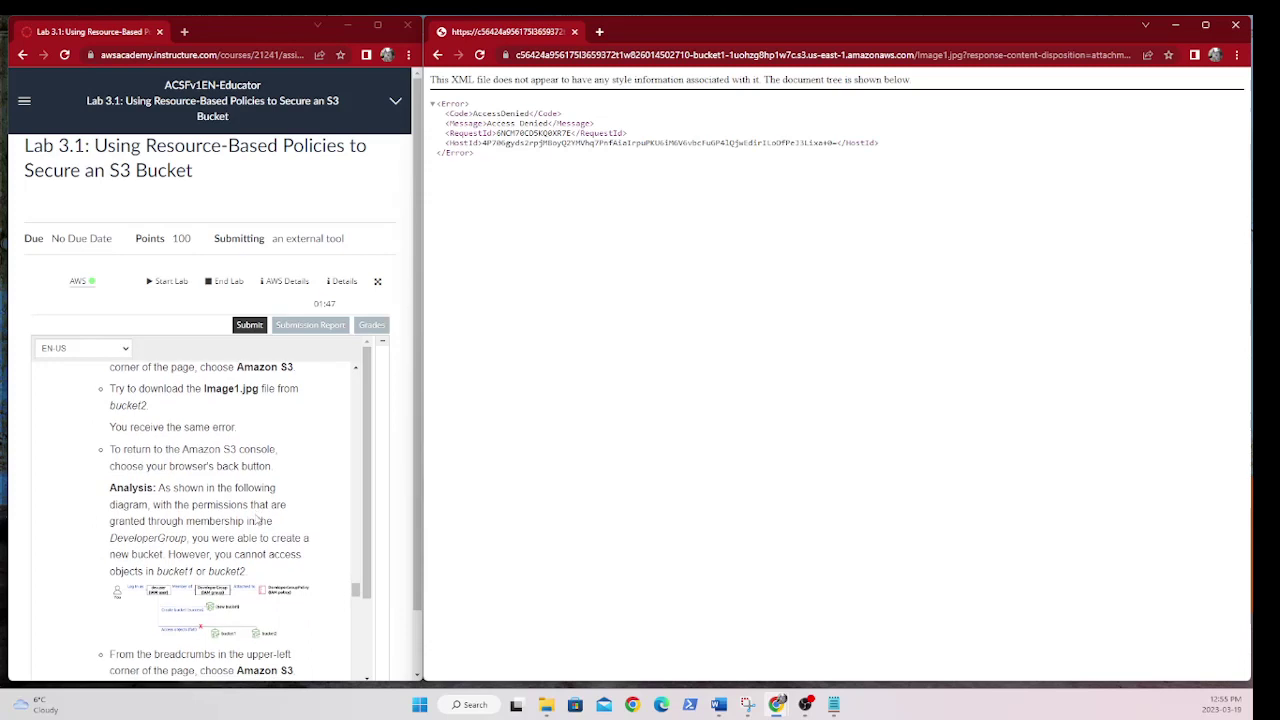
{"action": "scroll", "coordinate": [256, 518], "scroll_direction": "down", "scroll_amount": 1}
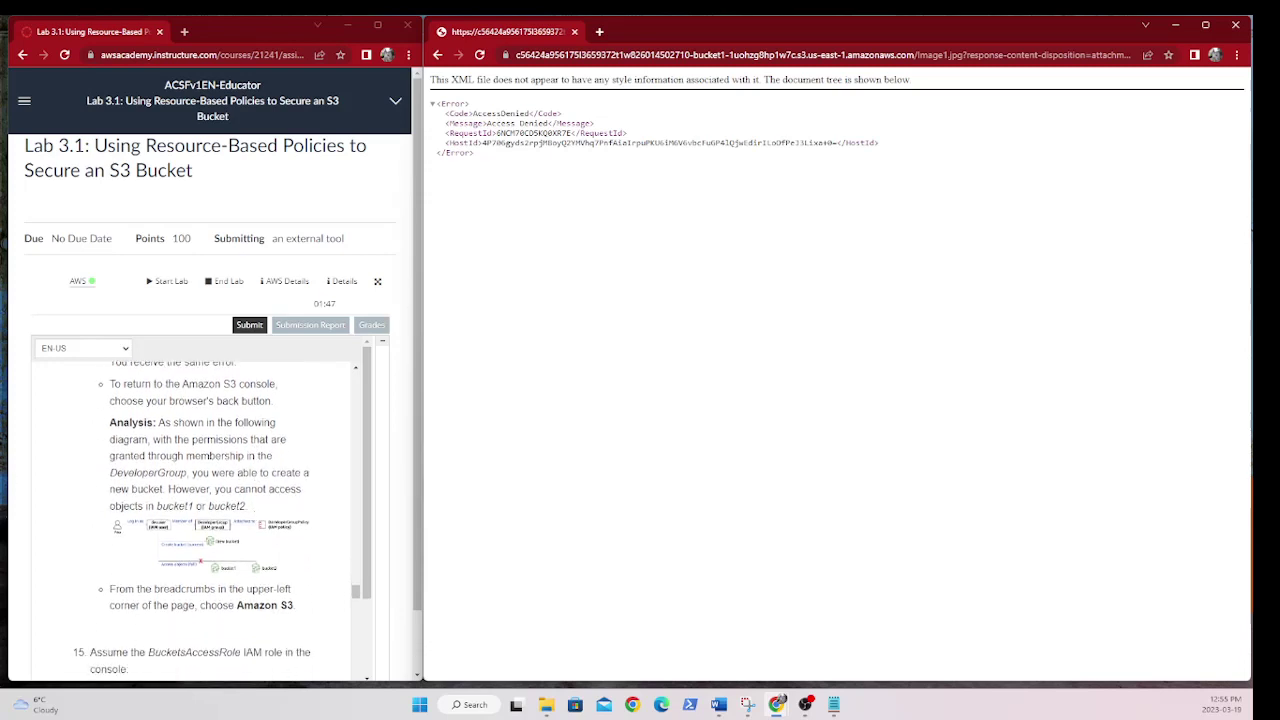
{"action": "scroll", "coordinate": [208, 456], "scroll_direction": "up", "scroll_amount": 1}
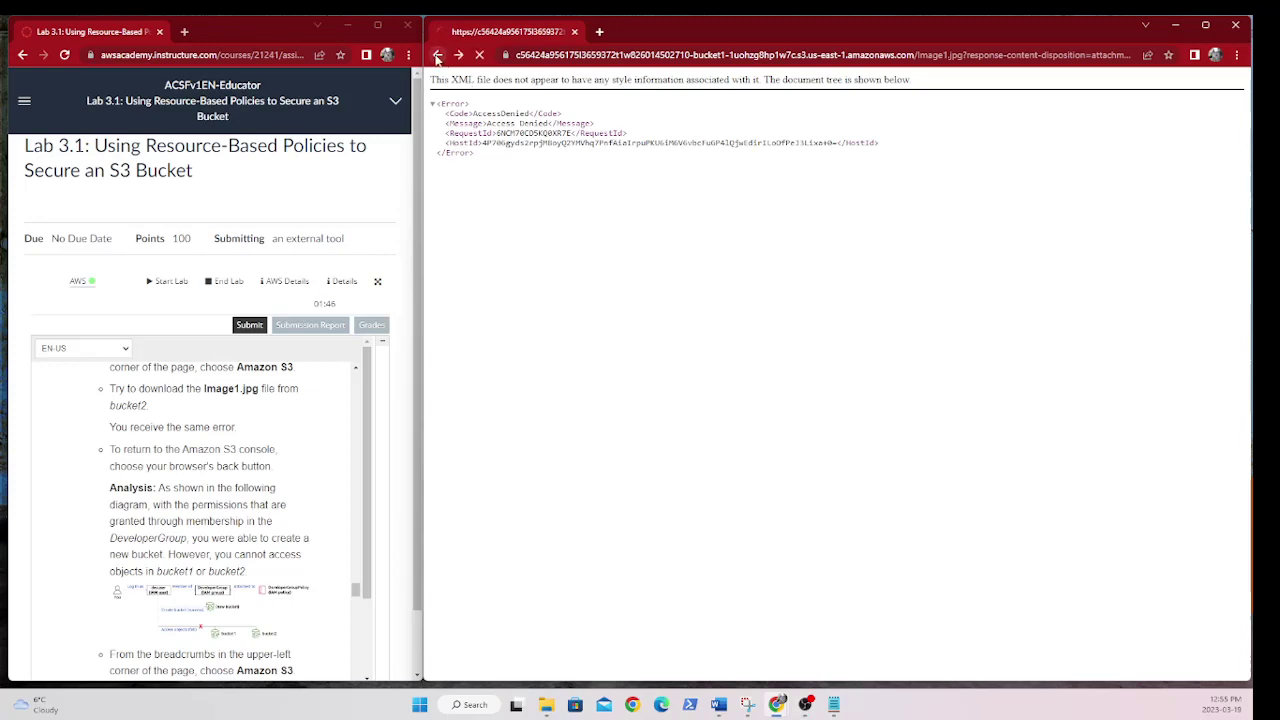
{"action": "left_click", "coordinate": [437, 56]}
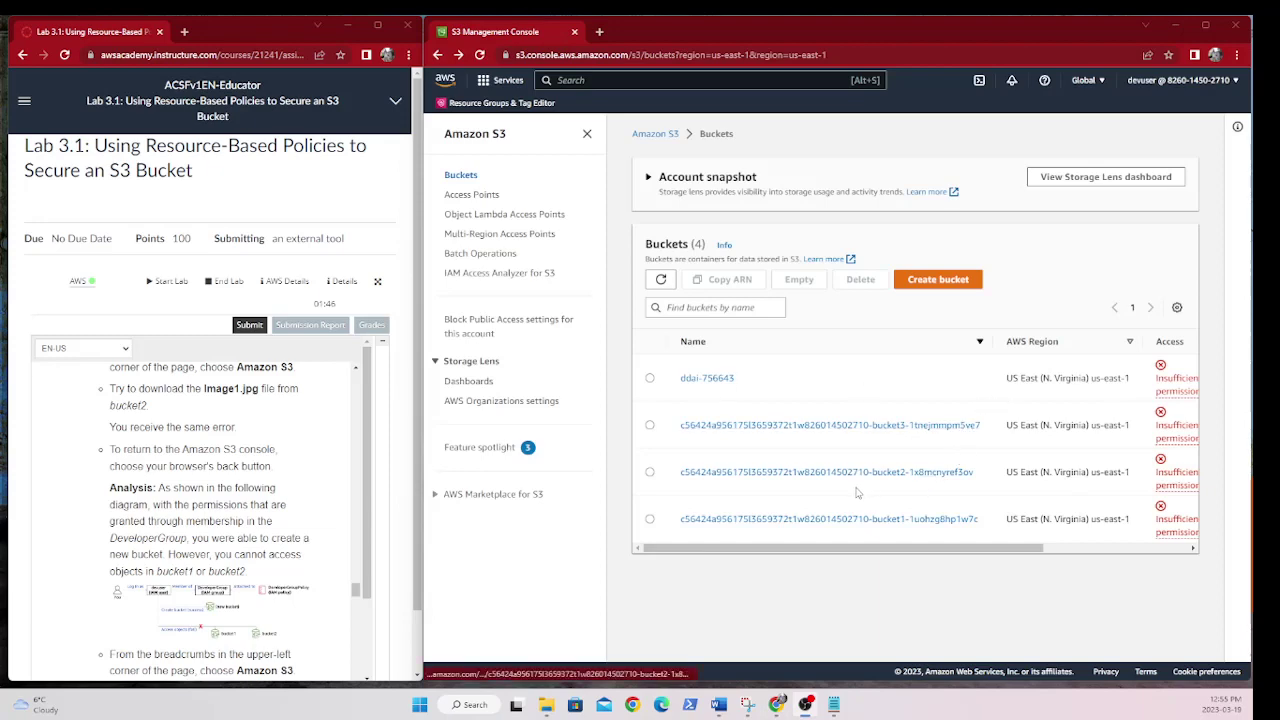
{"action": "left_click", "coordinate": [884, 478]}
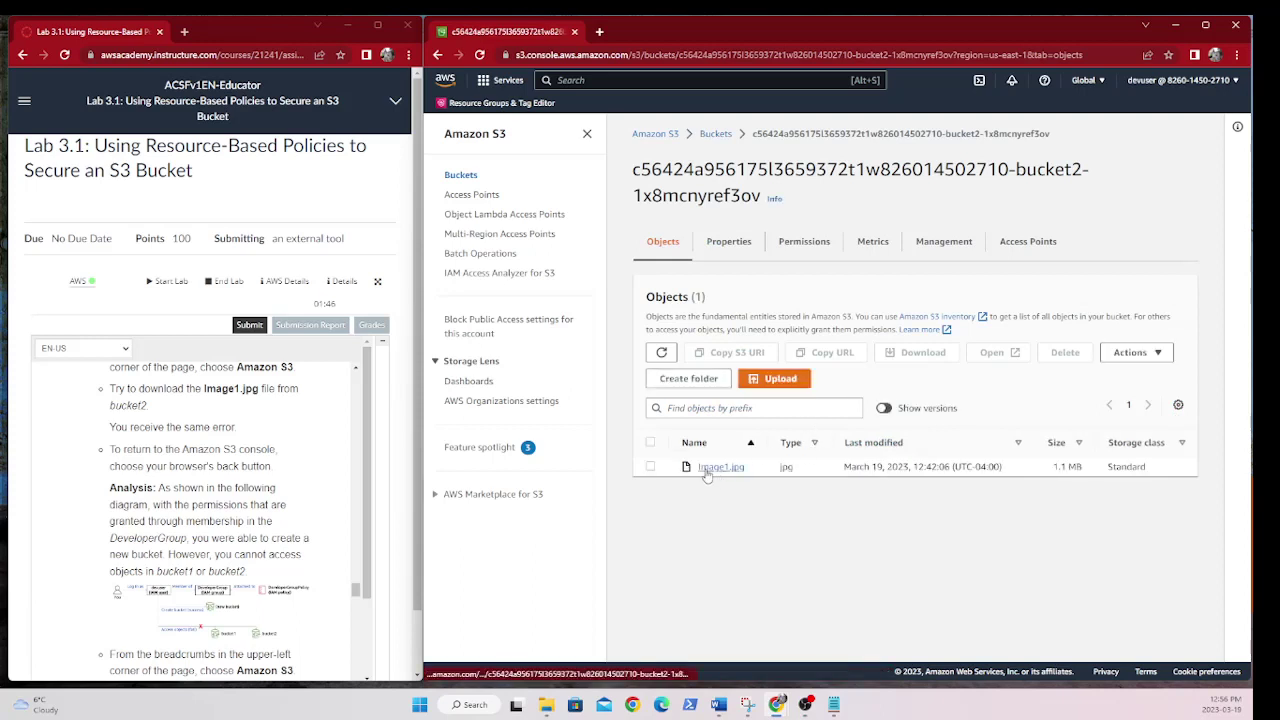
{"action": "left_click", "coordinate": [650, 466]}
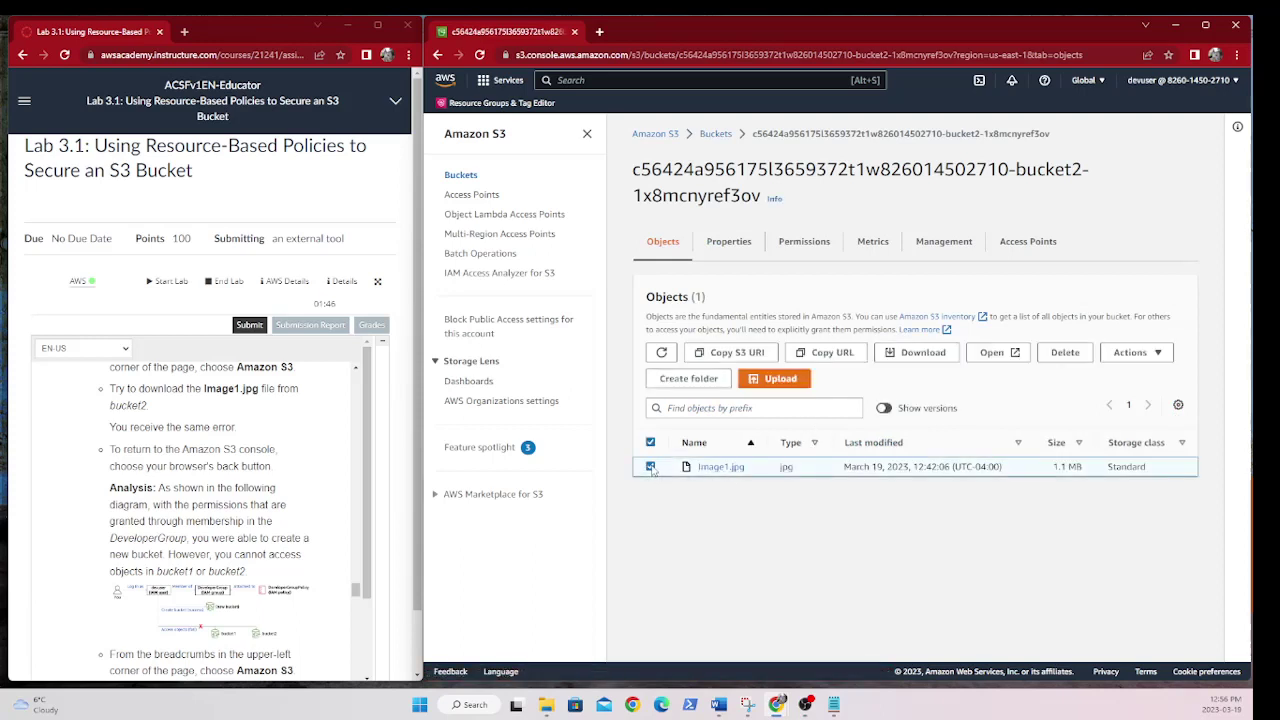
{"action": "left_click", "coordinate": [933, 356]}
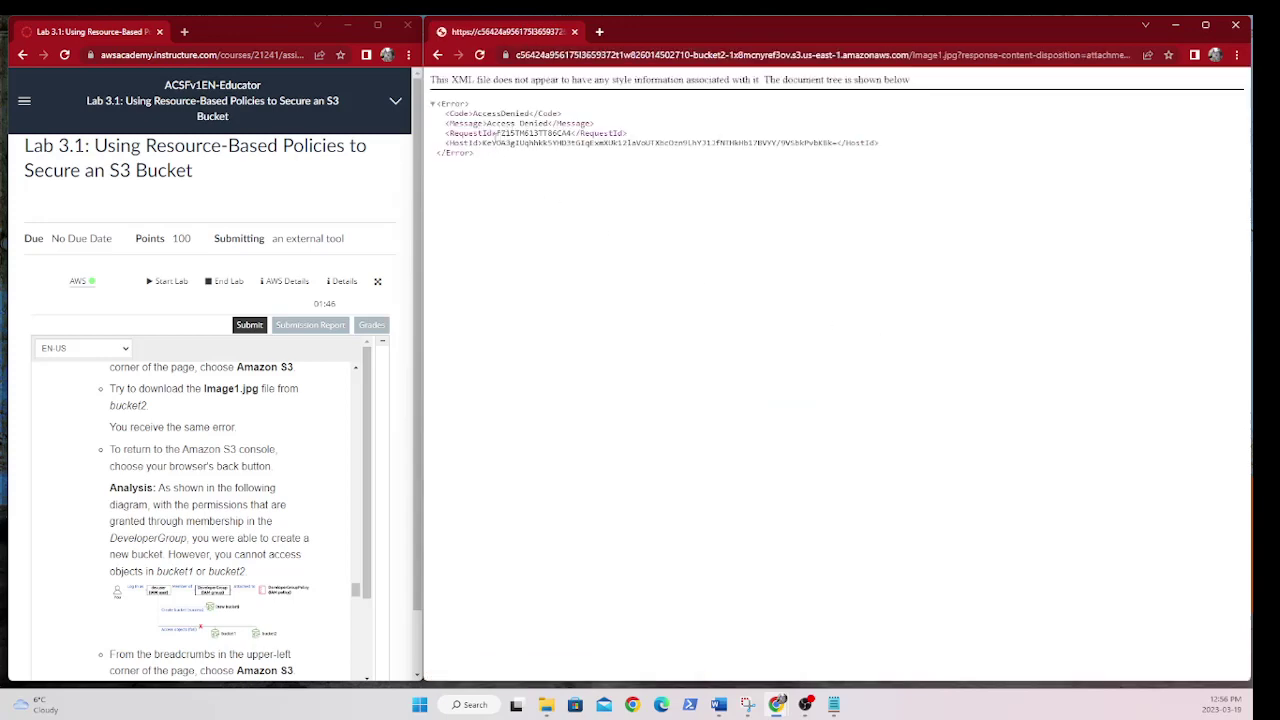
{"action": "left_click", "coordinate": [437, 56]}
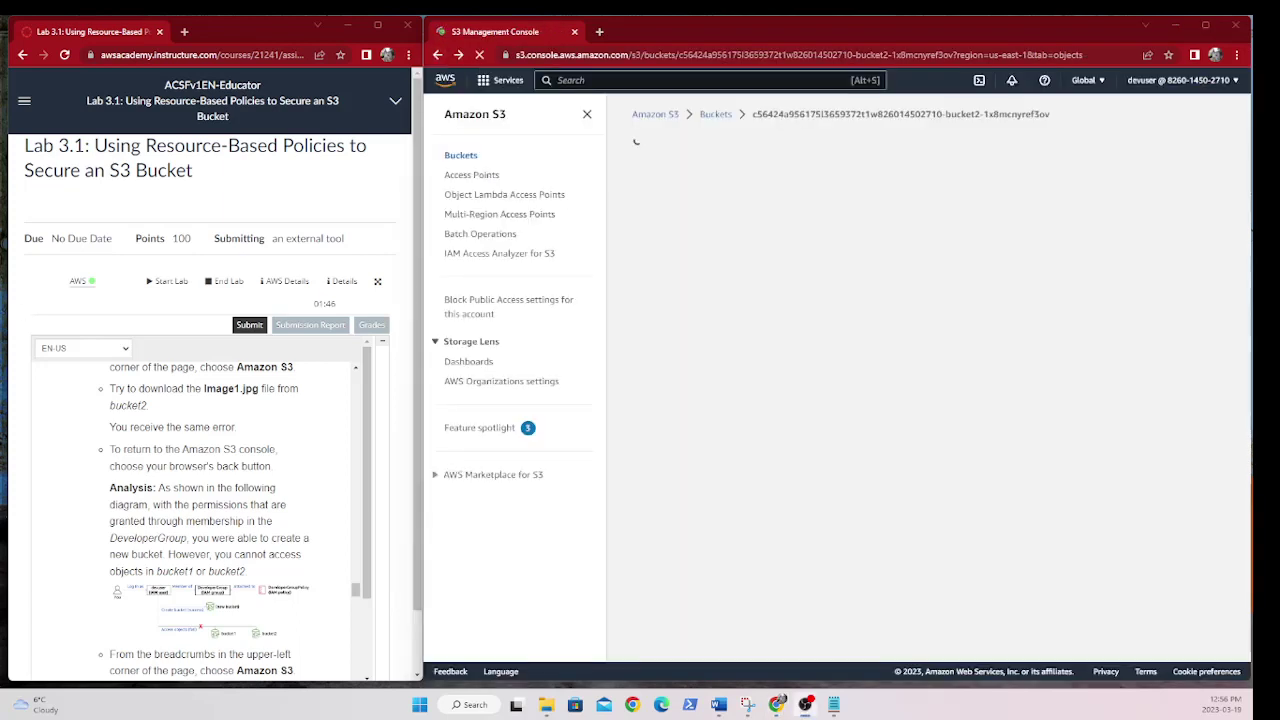
Review the S3 actions from s3:CreateBucket to s3:PutBucketPublicAccessBlock in the saved policy, and read lab step 15 on assuming BucketsAccessRole.
{"action": "left_click", "coordinate": [834, 705]}
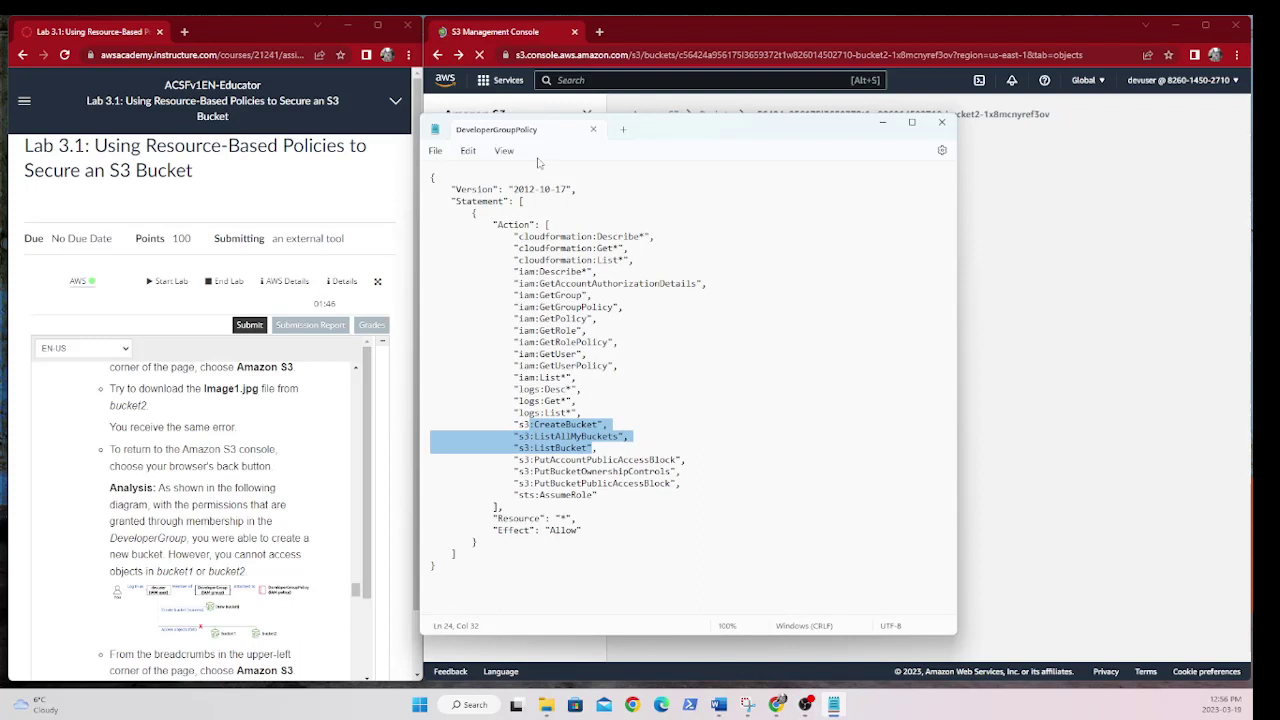
{"action": "left_click", "coordinate": [562, 437]}
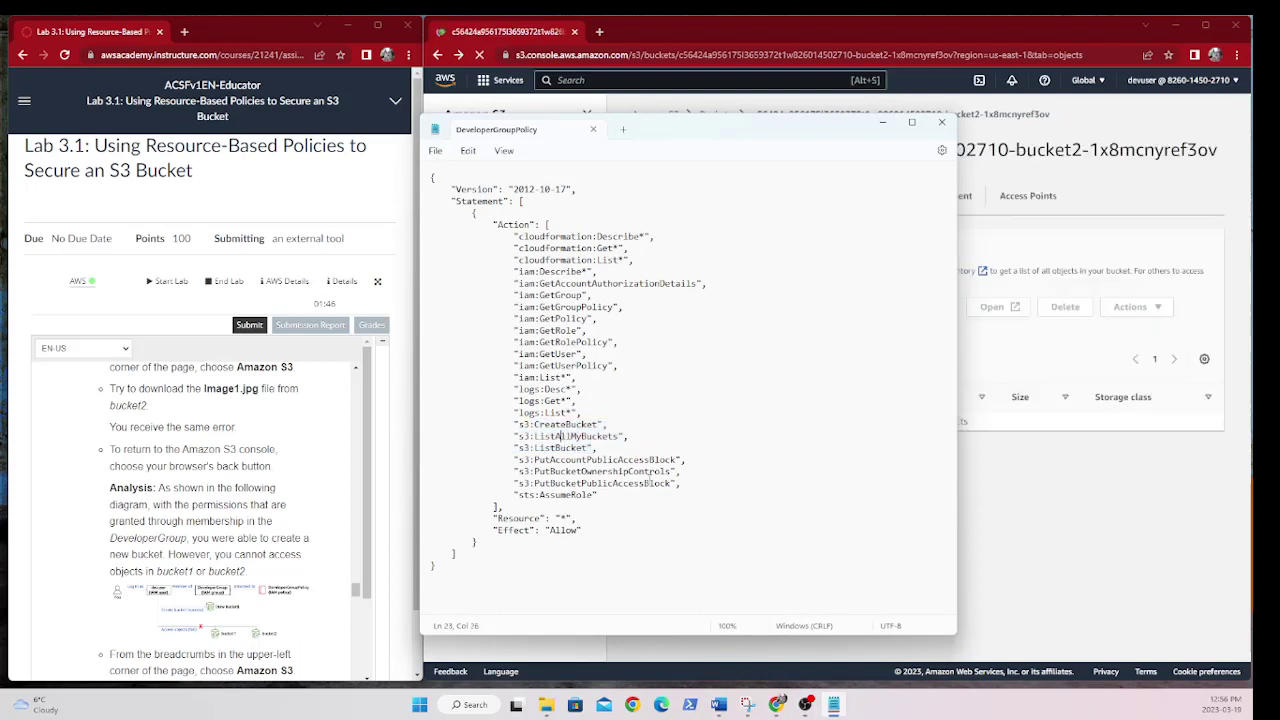
{"action": "left_click_drag", "start_coordinate": [676, 490], "coordinate": [517, 424]}
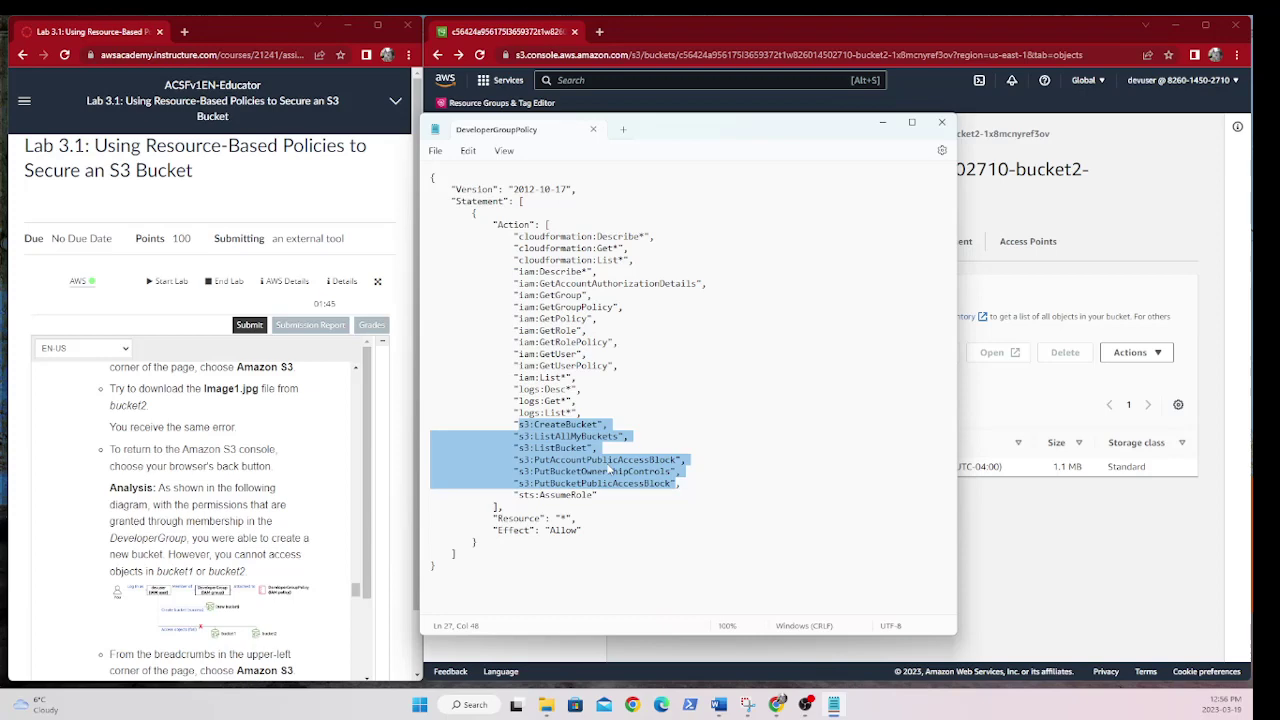
{"action": "left_click", "coordinate": [883, 122]}
{"action": "scroll", "coordinate": [200, 510], "scroll_direction": "down", "scroll_amount": 3}
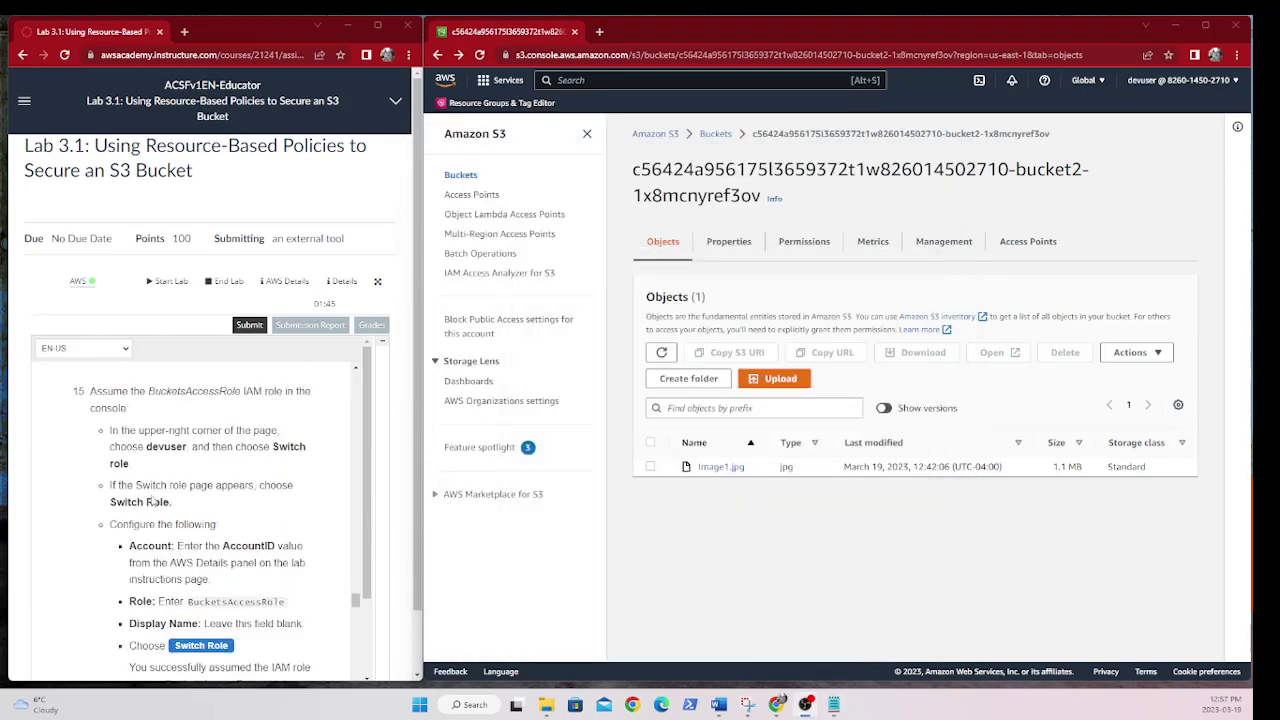
{"action": "left_click", "coordinate": [1237, 86]}
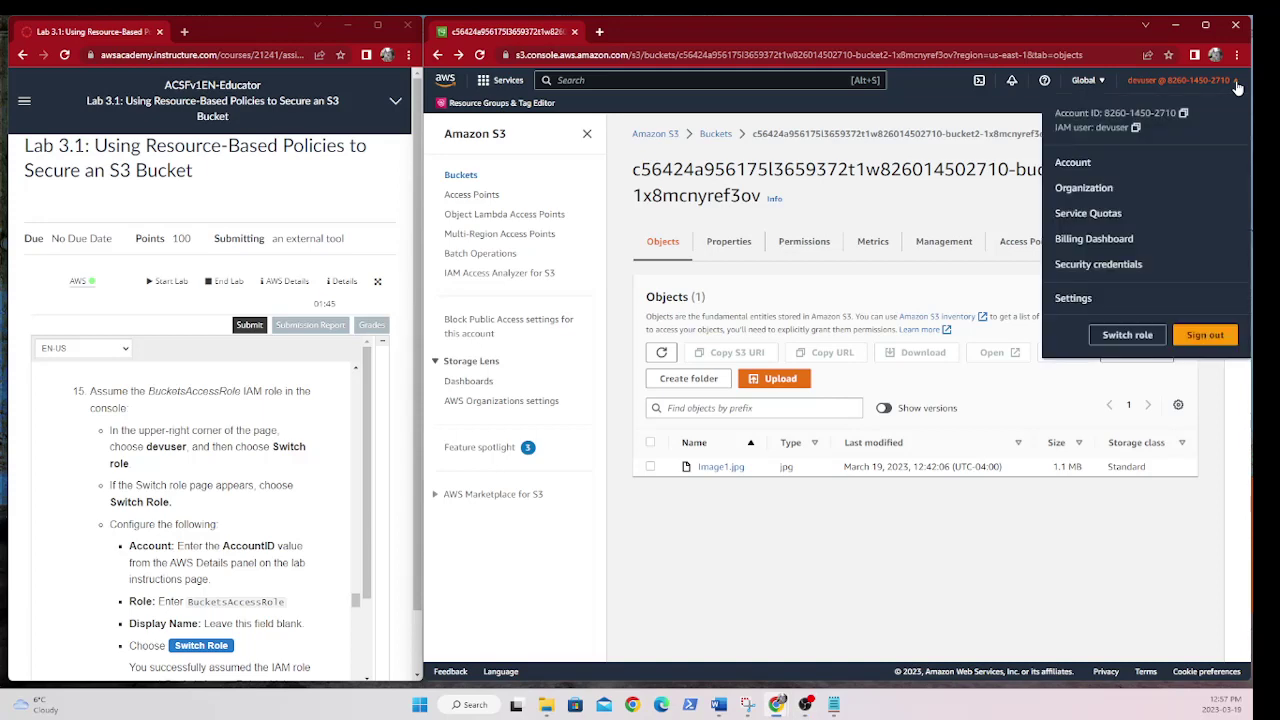
{"action": "left_click", "coordinate": [1127, 334]}
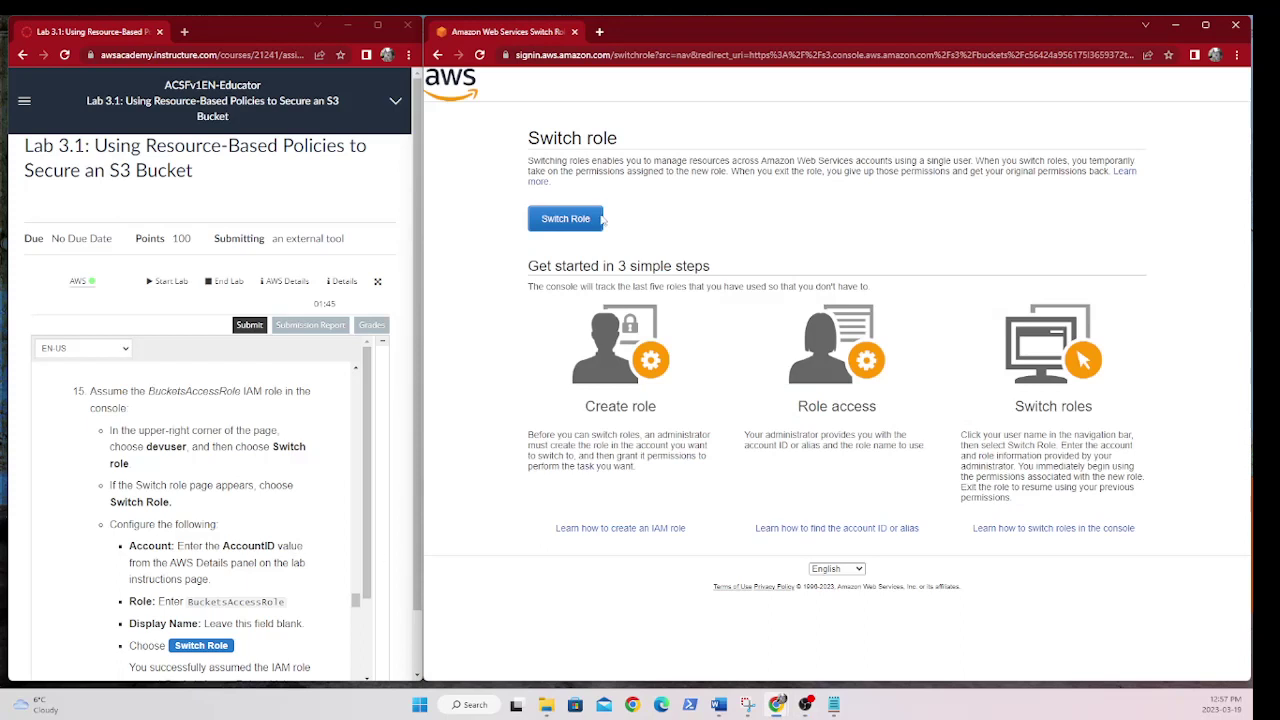
{"action": "left_click", "coordinate": [568, 220]}
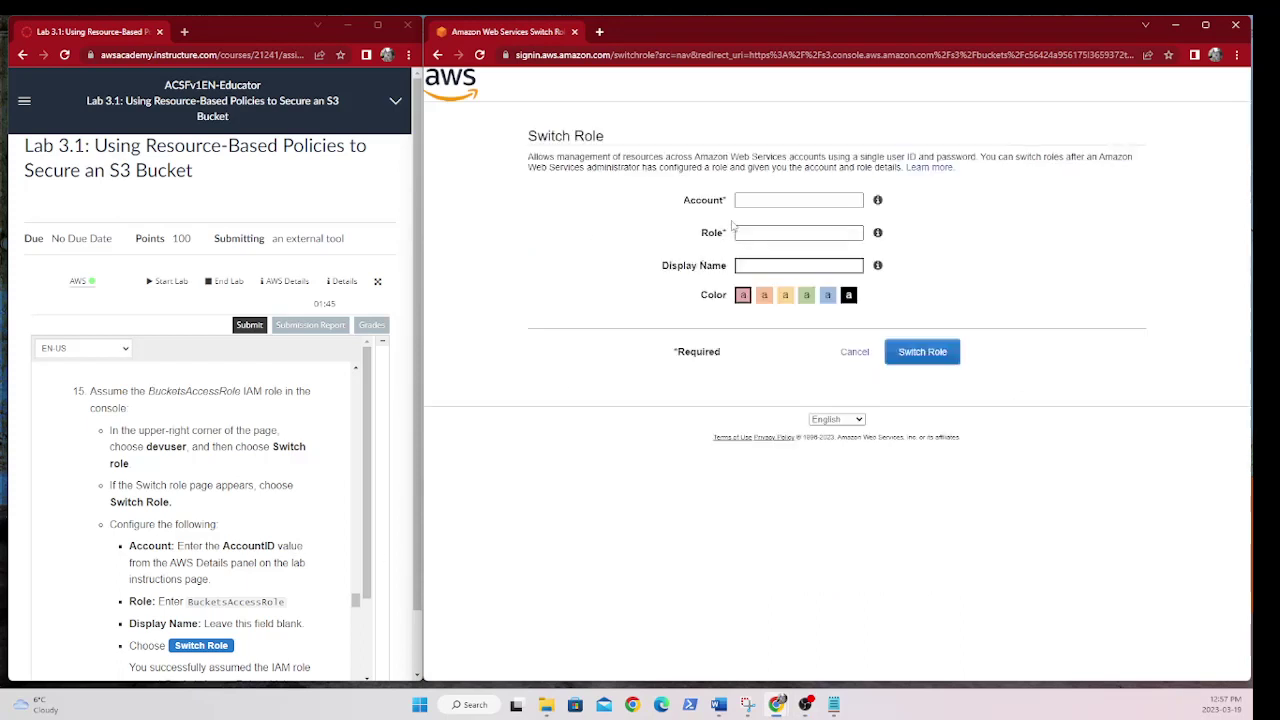
{"action": "scroll", "coordinate": [258, 492], "scroll_direction": "down", "scroll_amount": 1}
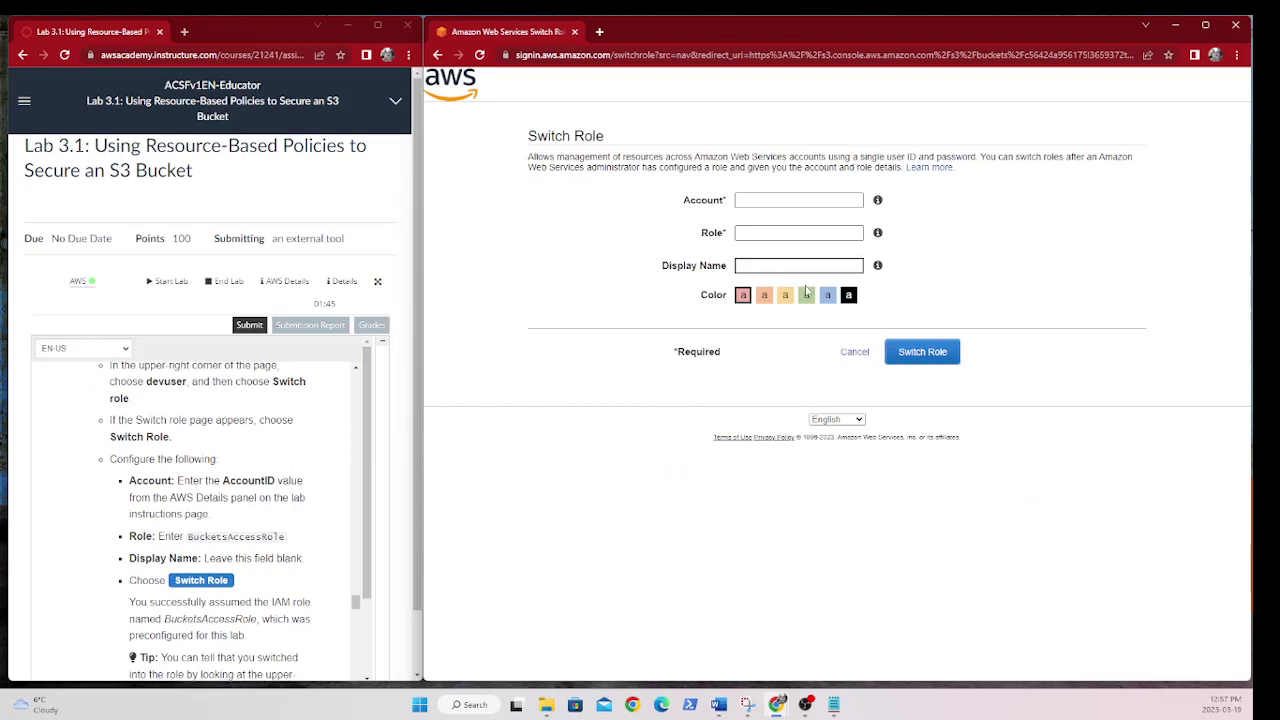
{"action": "left_click", "coordinate": [858, 362]}
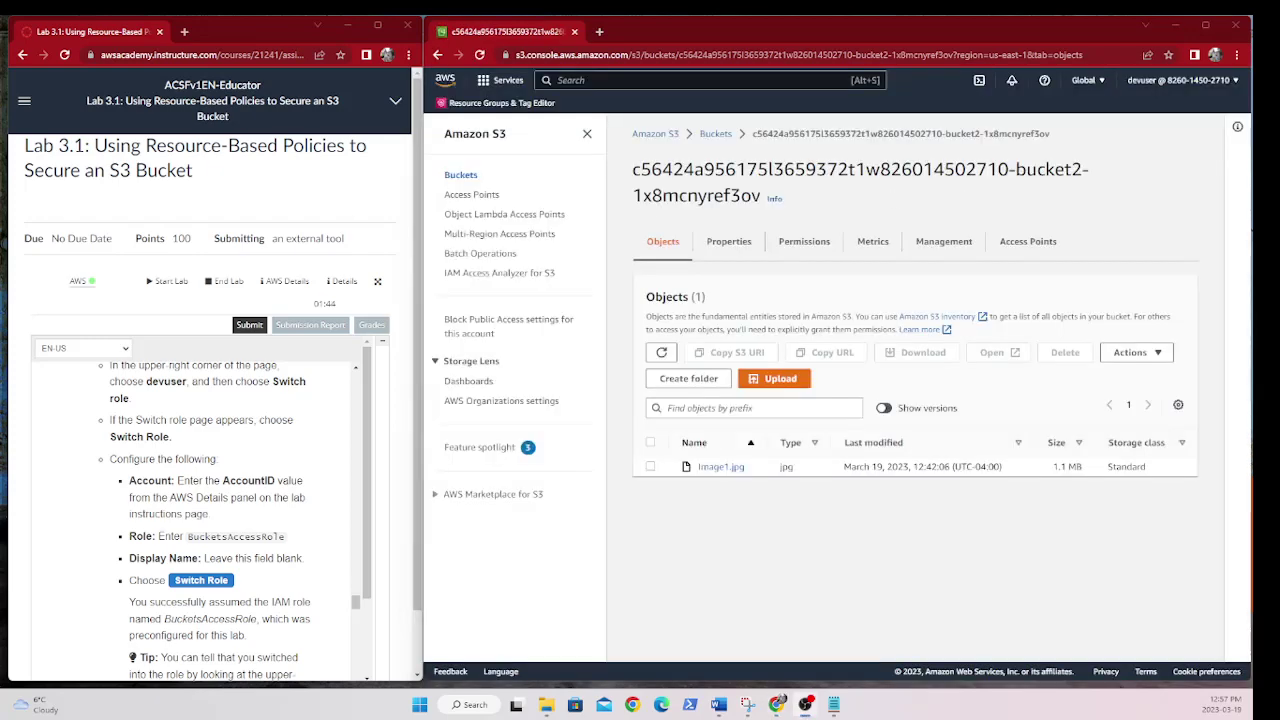
Open the Switch Role form for devuser and fill in the Account field with the AWS account ID.
{"action": "left_click", "coordinate": [1236, 84]}
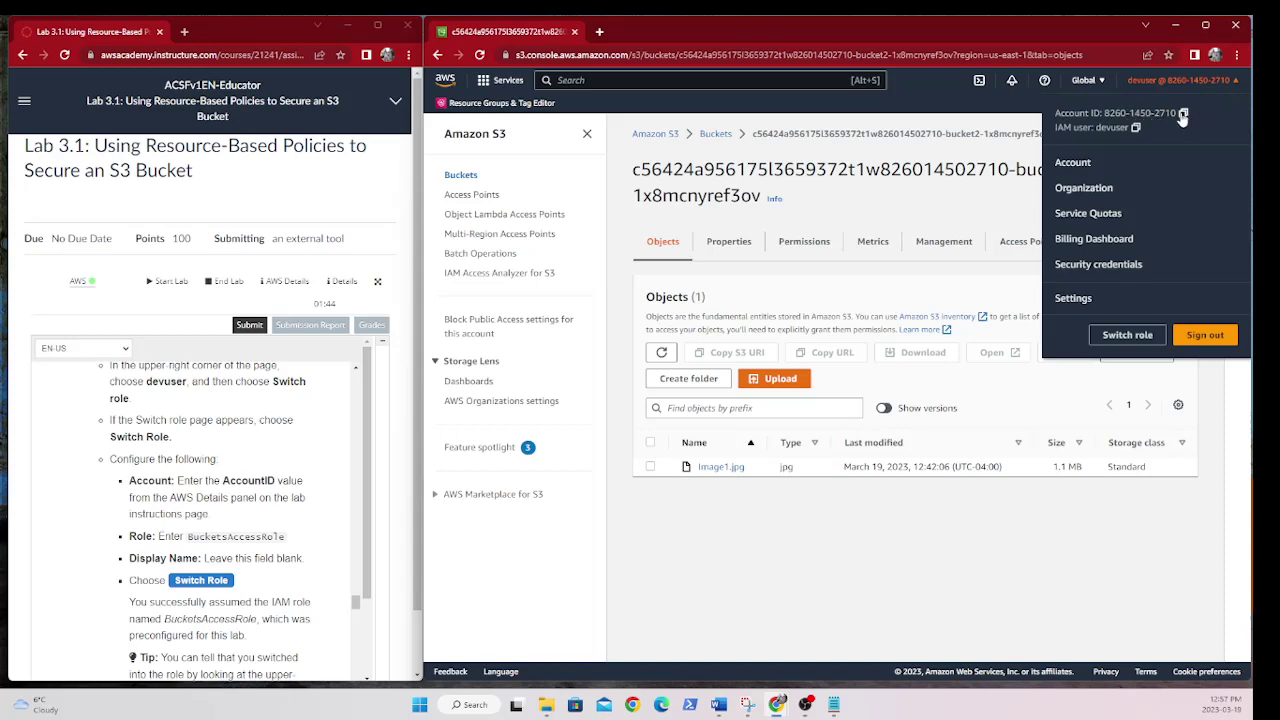
{"action": "left_click", "coordinate": [1127, 335]}
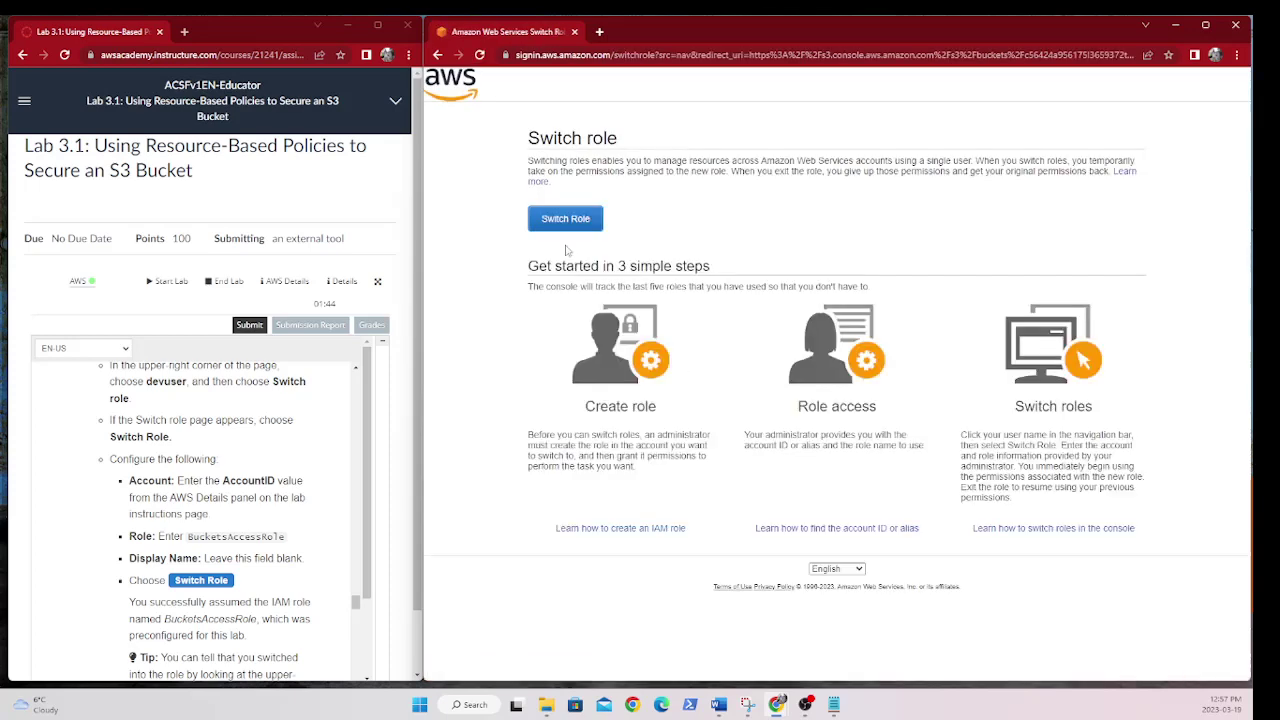
{"action": "left_click", "coordinate": [559, 223]}
{"action": "left_click", "coordinate": [785, 201]}
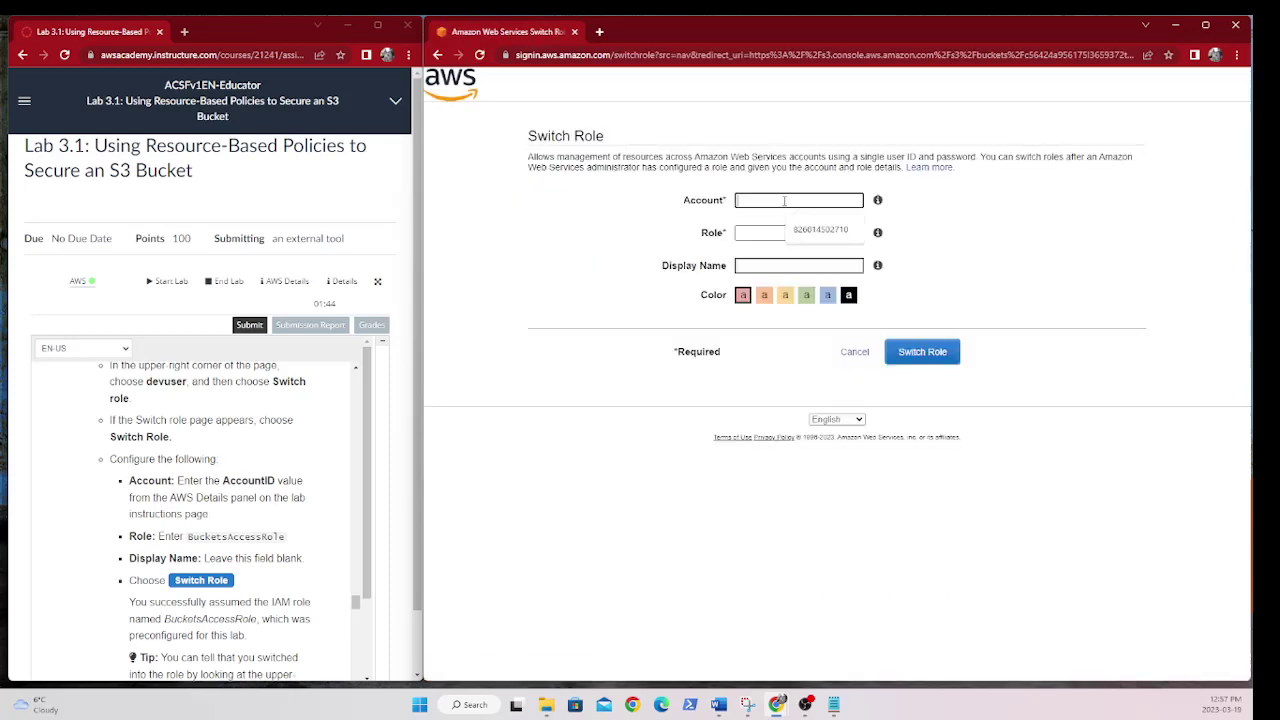
{"action": "key", "text": "Down"}
{"action": "key", "text": "Return"}
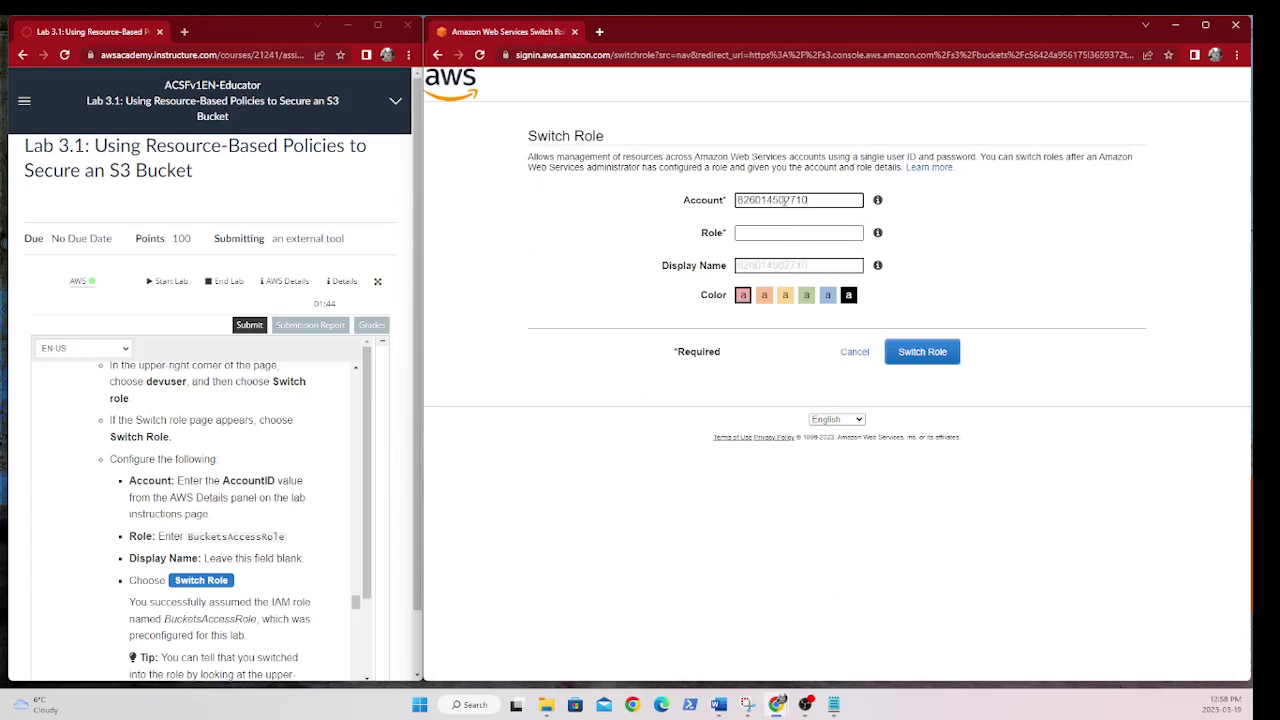
Set the role to BucketsAccessRole as given in the lab instructions, leave the display name blank, and switch to that role.
{"action": "left_click", "coordinate": [744, 232]}
{"action": "double_click", "coordinate": [228, 536]}
{"action": "key", "text": "ctrl+c"}
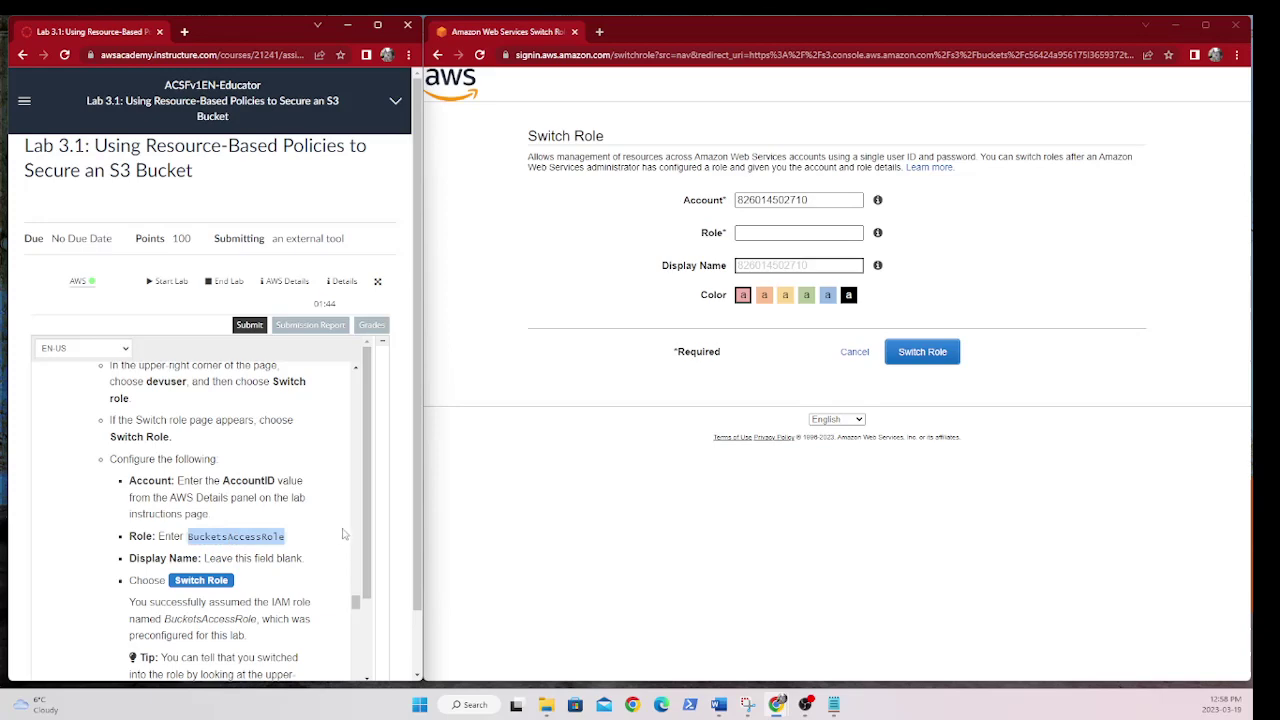
{"action": "left_click", "coordinate": [762, 233]}
{"action": "key", "text": "ctrl+v"}
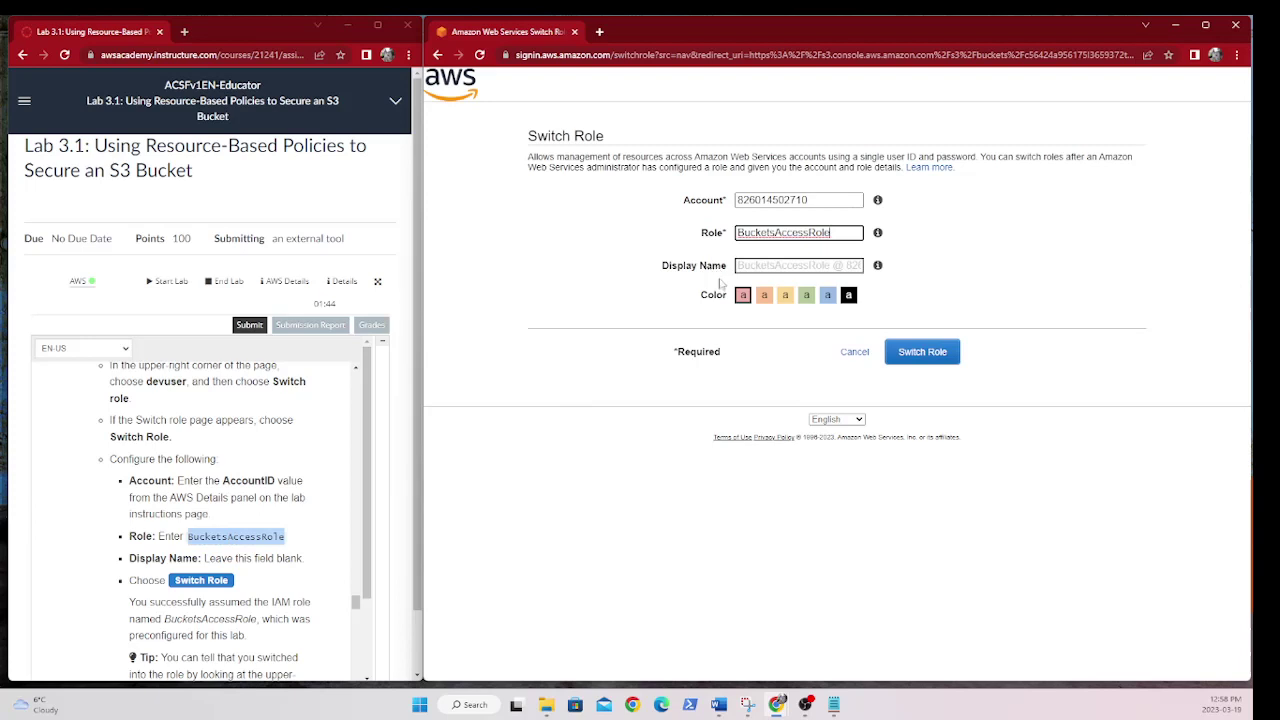
{"action": "left_click", "coordinate": [920, 353]}
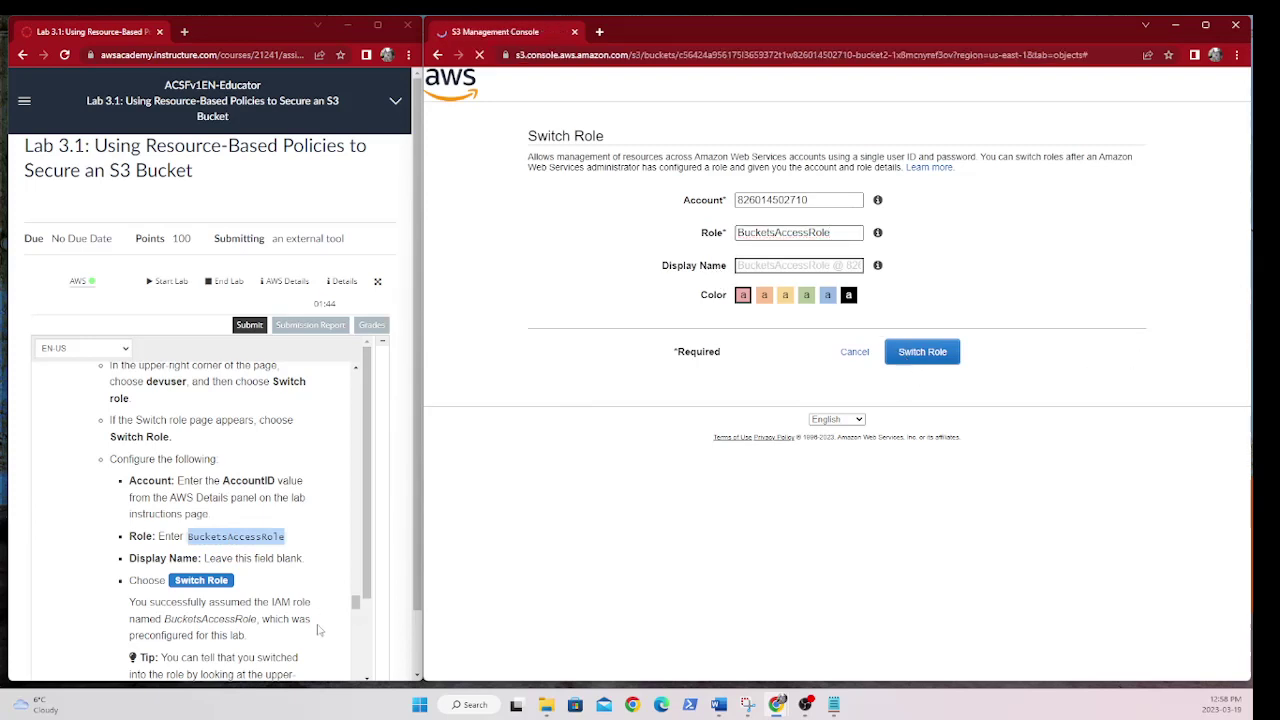
{"action": "scroll", "coordinate": [231, 591], "scroll_direction": "down", "scroll_amount": 3}
{"action": "scroll", "coordinate": [220, 595], "scroll_direction": "down", "scroll_amount": 3}
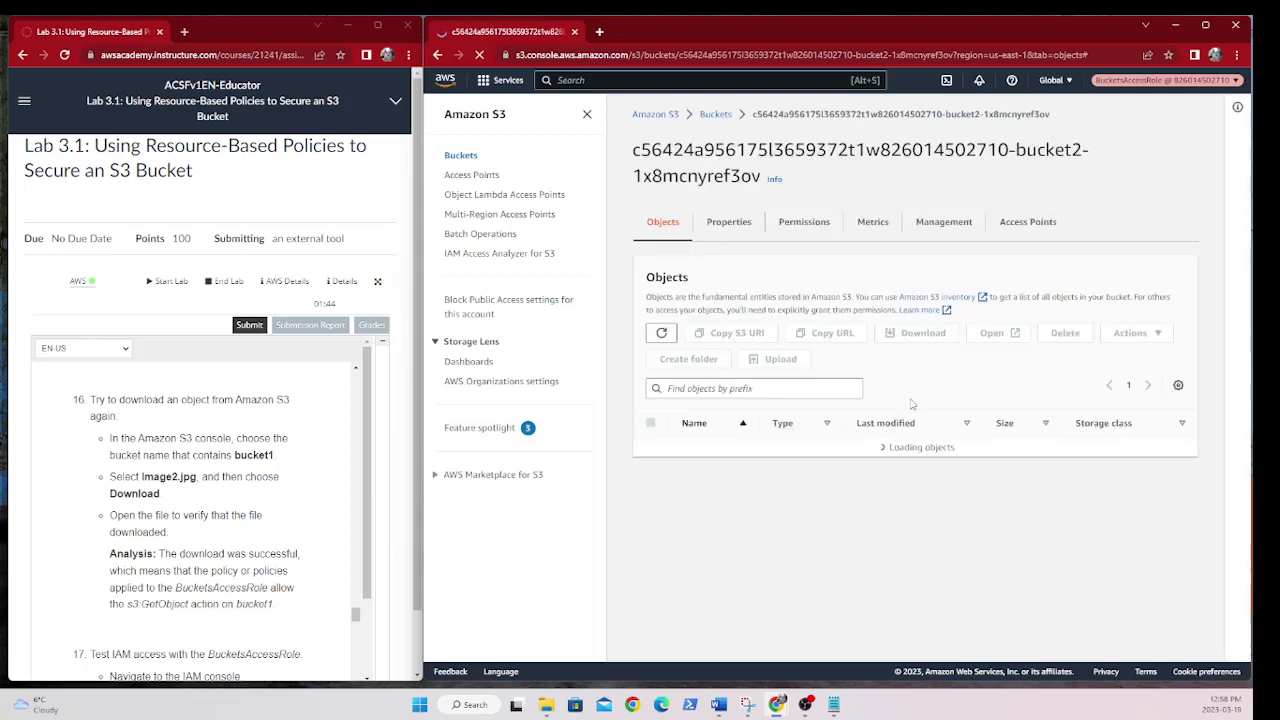
Return to the bucket list, open the lab bucket containing bucket1, and download Image2.jpg from it.
{"action": "left_click", "coordinate": [716, 115]}
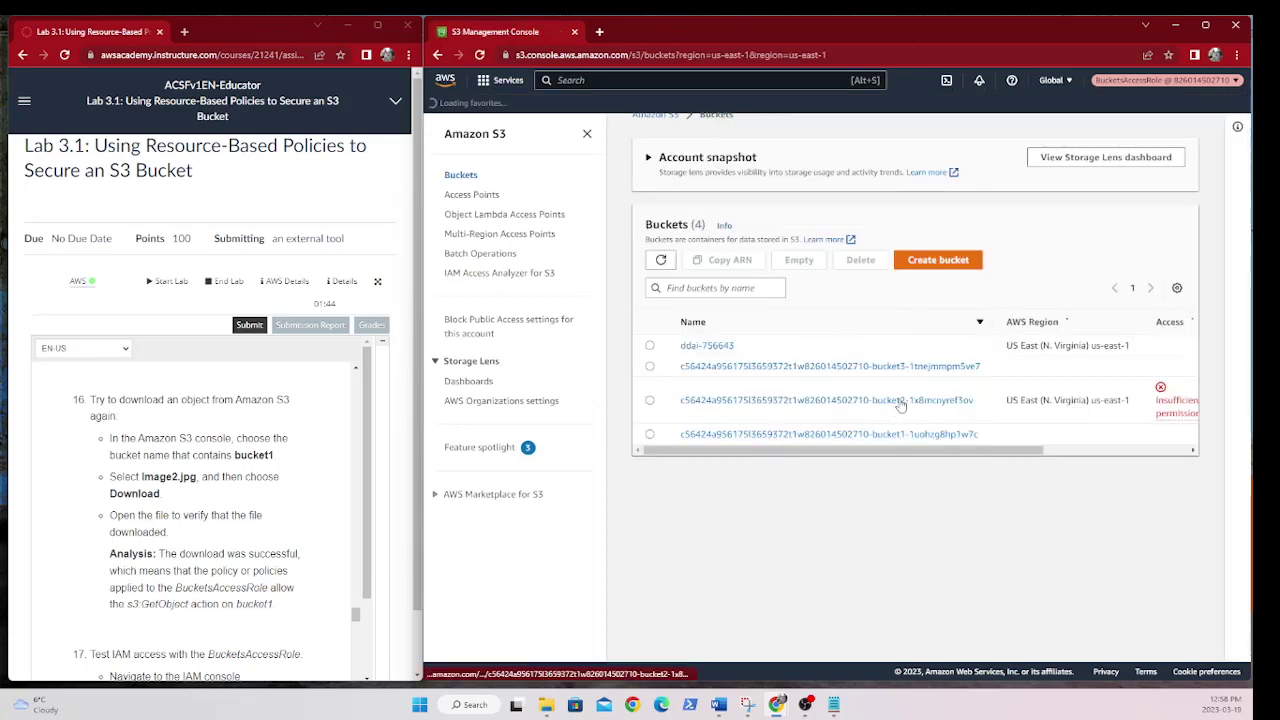
{"action": "left_click", "coordinate": [872, 438]}
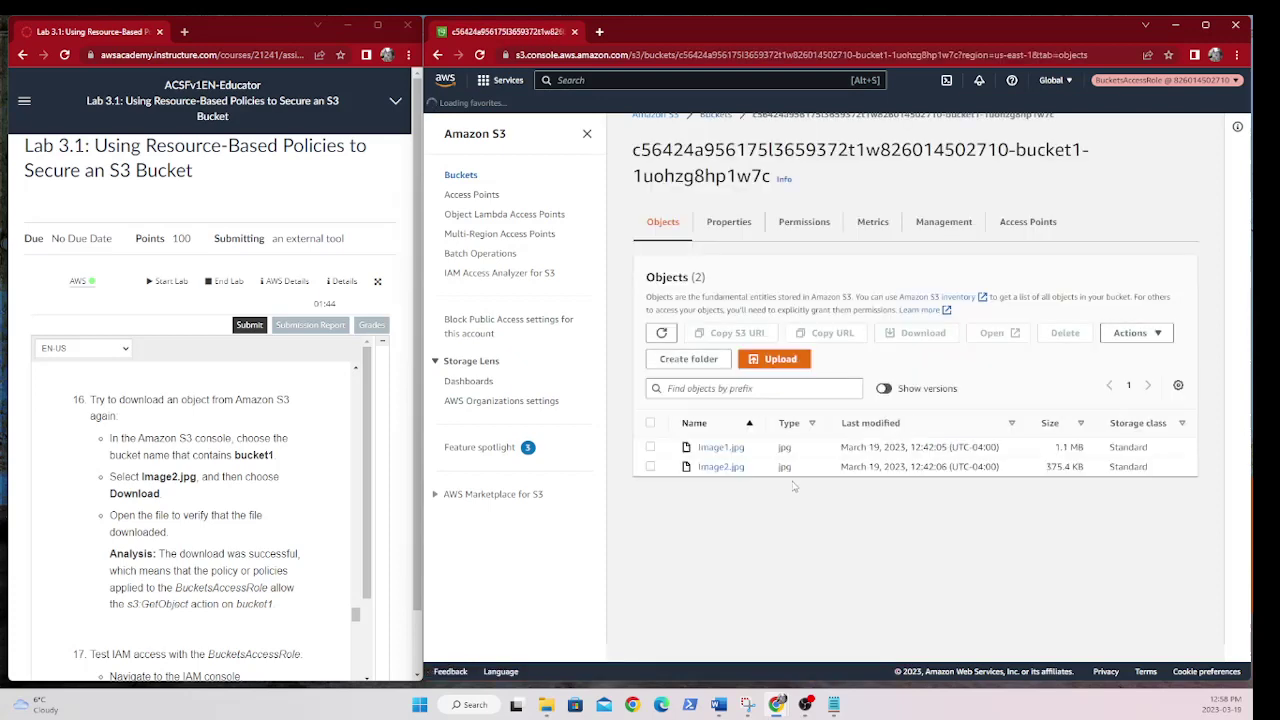
{"action": "left_click", "coordinate": [650, 486]}
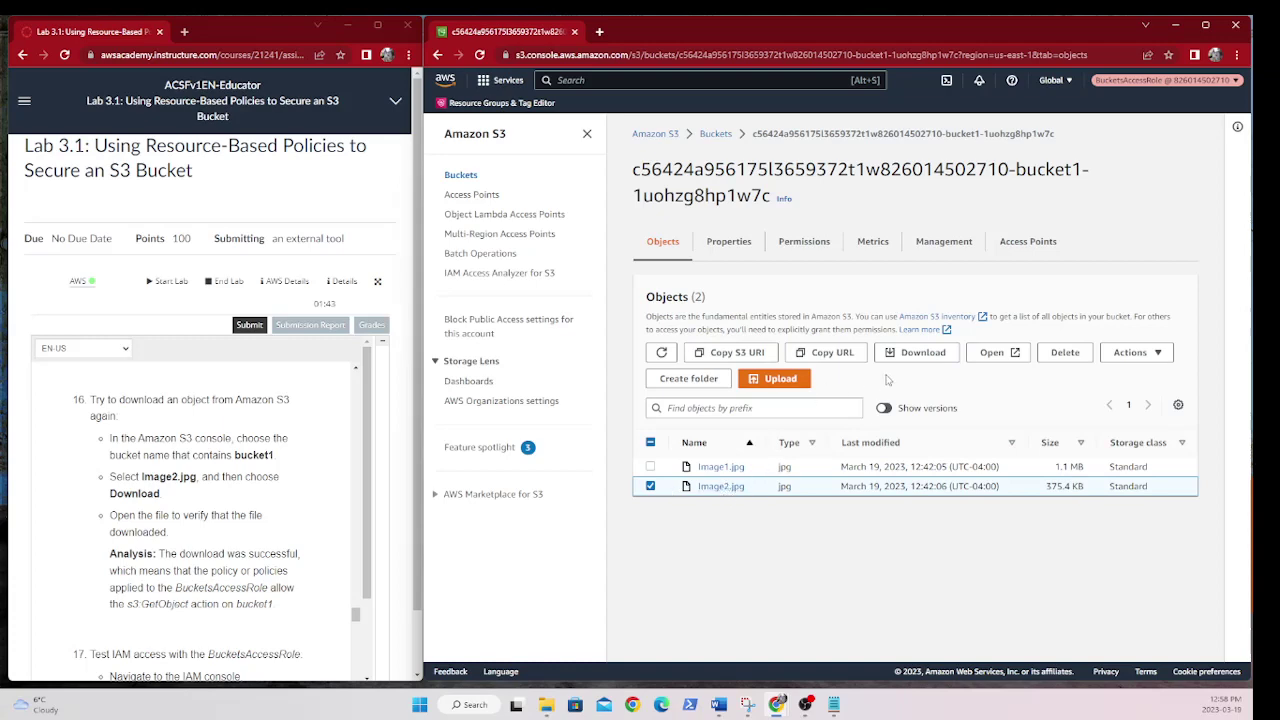
{"action": "left_click", "coordinate": [922, 352]}
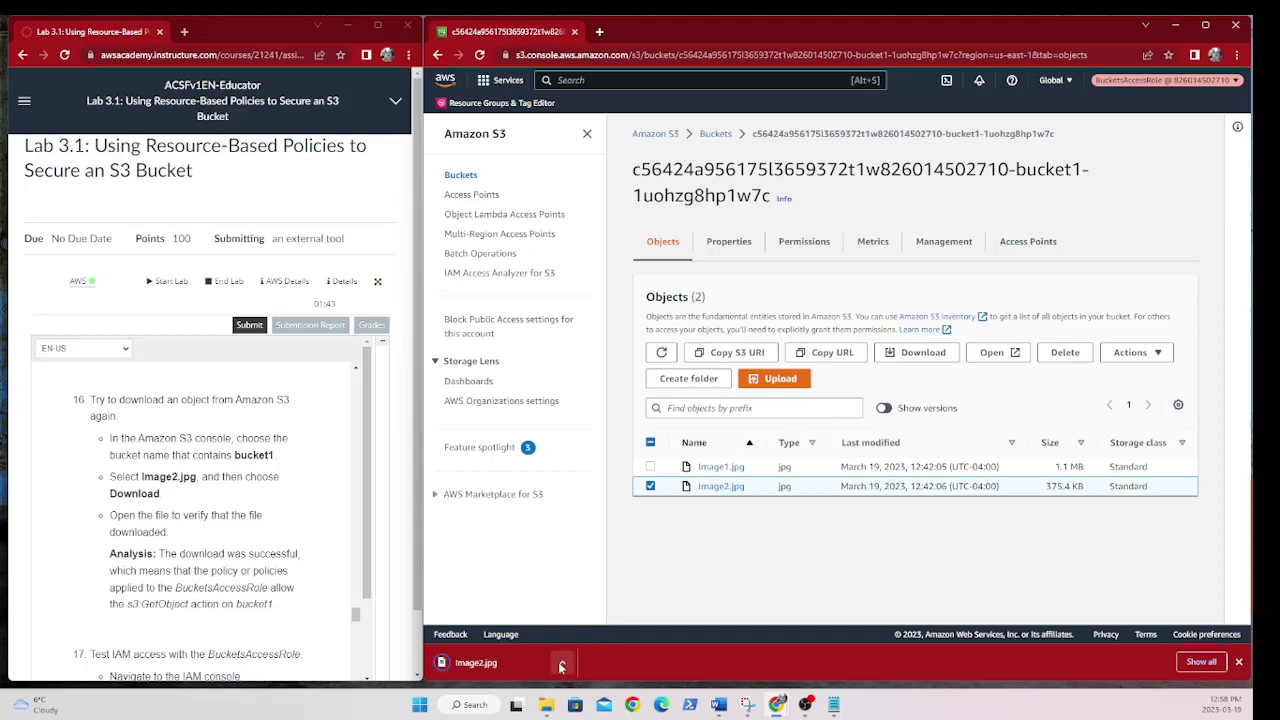
Show the downloaded Image2.jpg in the Downloads folder and transfer it to the lab folder on the C: drive.
{"action": "left_click", "coordinate": [562, 662]}
{"action": "left_click", "coordinate": [597, 616]}
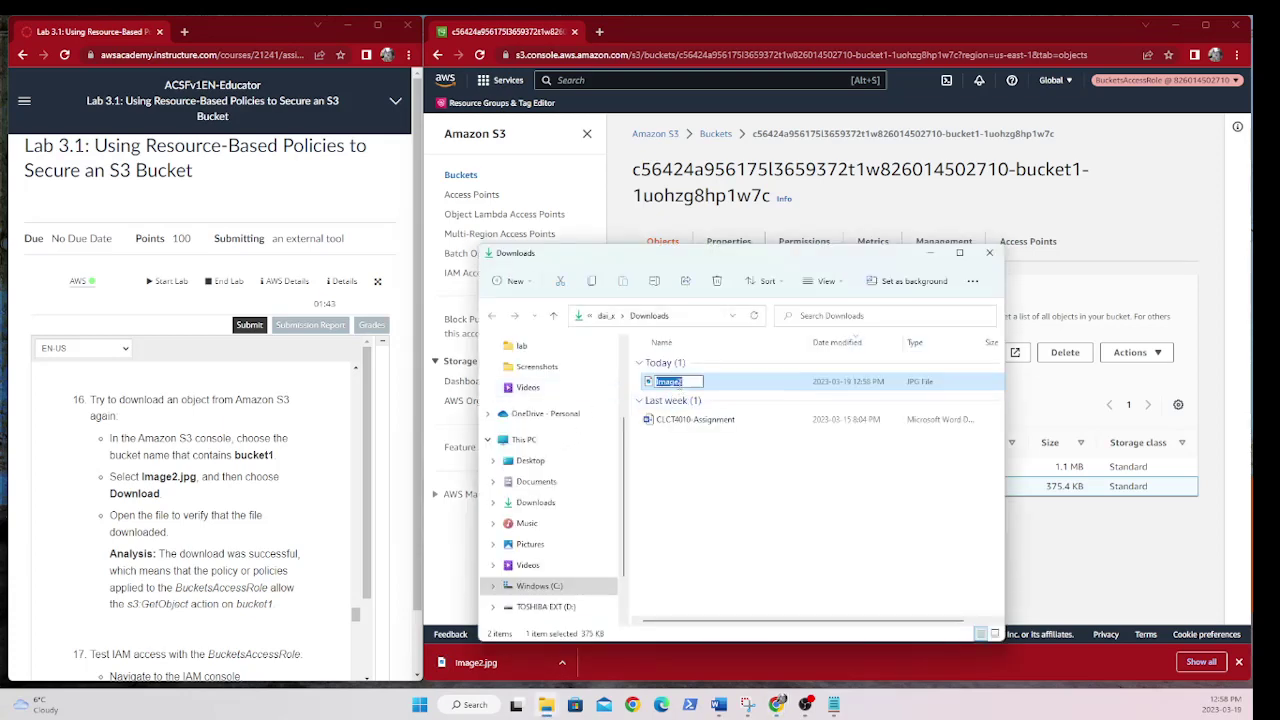
{"action": "left_click", "coordinate": [712, 437]}
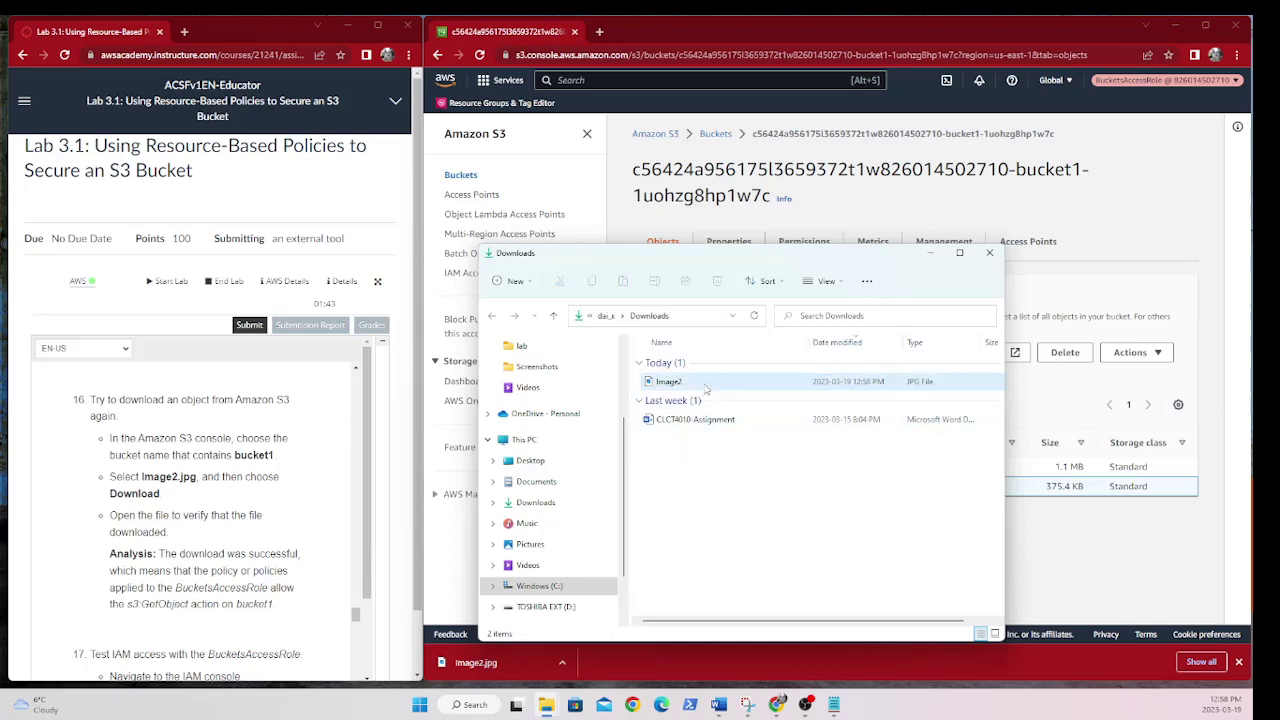
{"action": "left_click", "coordinate": [703, 386]}
{"action": "left_click", "coordinate": [555, 587]}
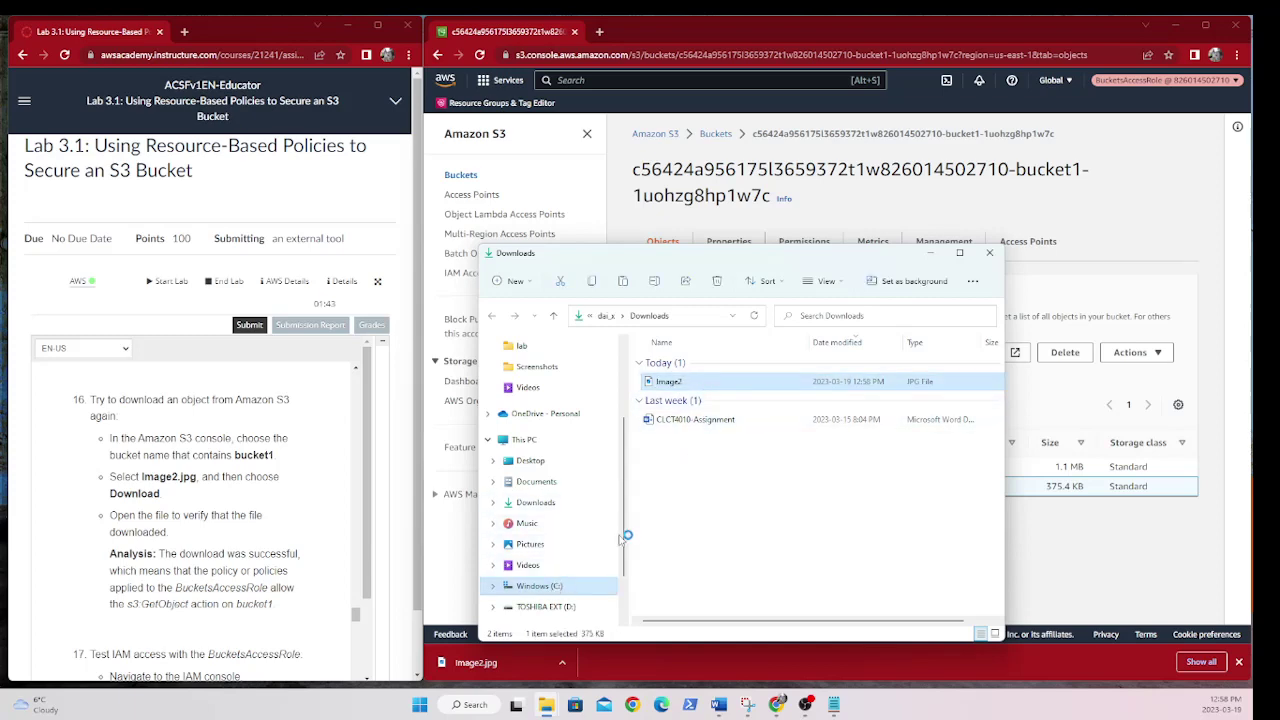
{"action": "double_click", "coordinate": [661, 384]}
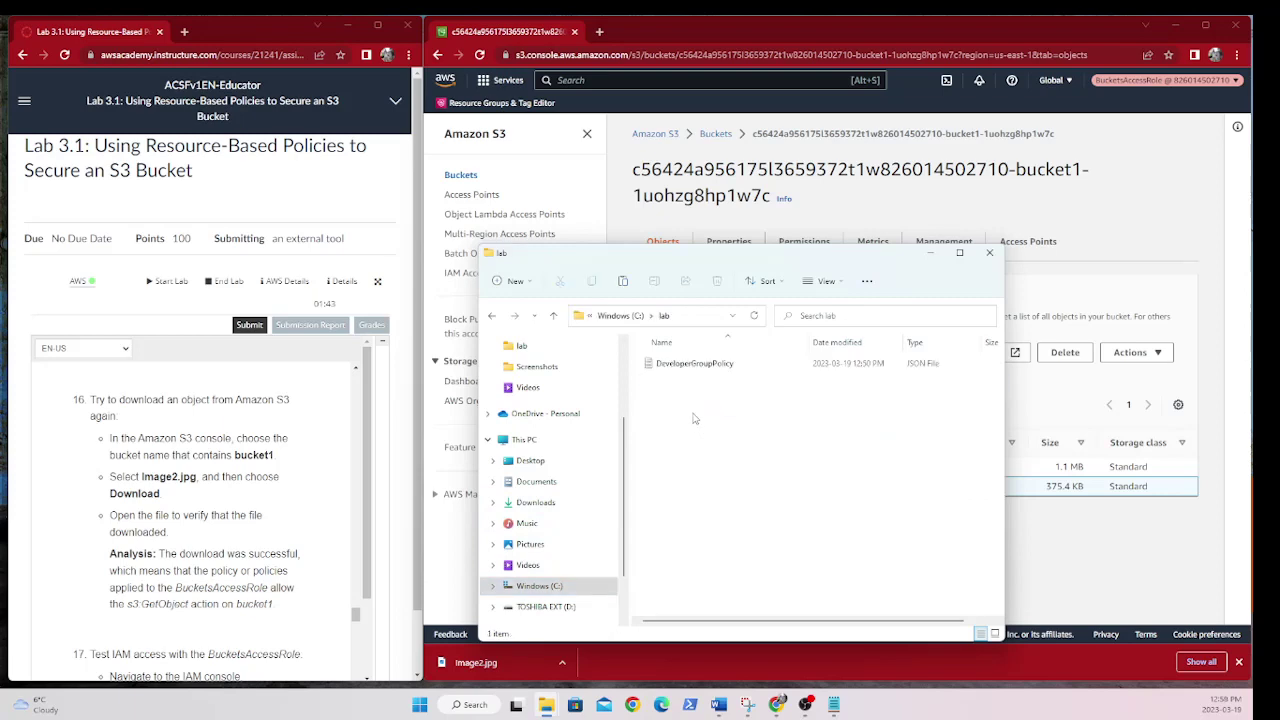
{"action": "key", "text": "ctrl+v"}
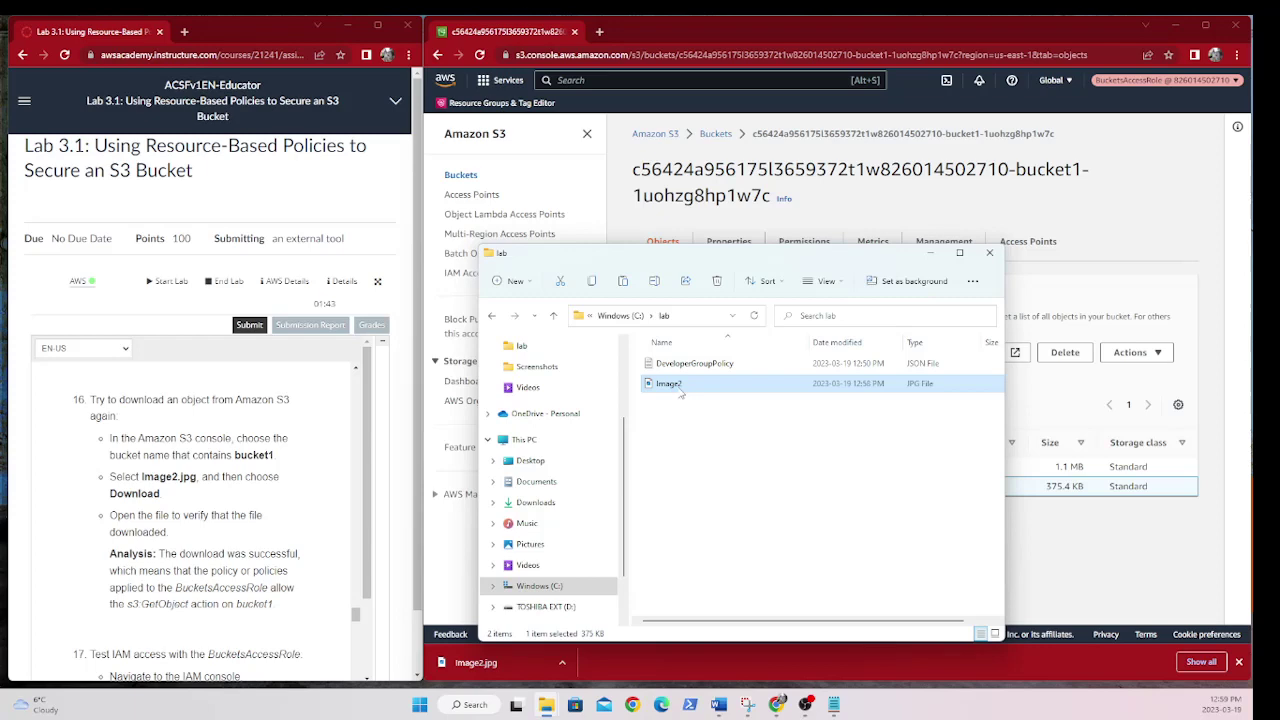
{"action": "double_click", "coordinate": [678, 392]}
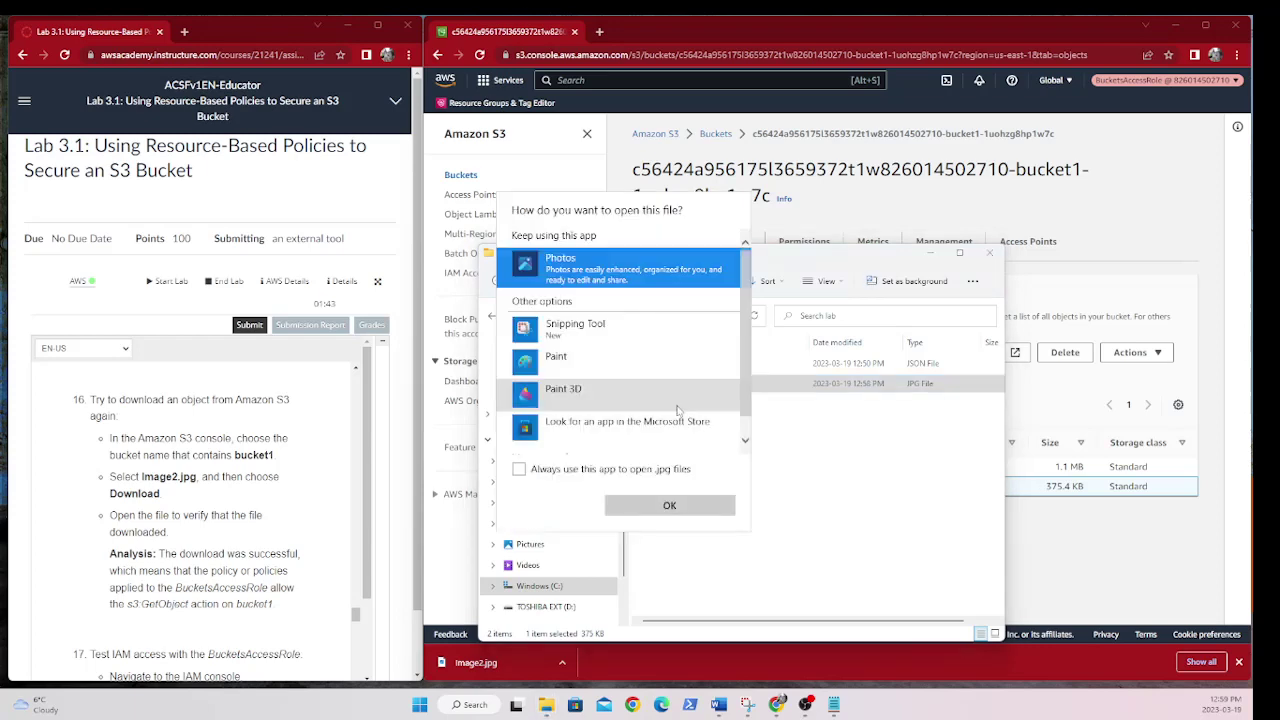
{"action": "double_click", "coordinate": [561, 392]}
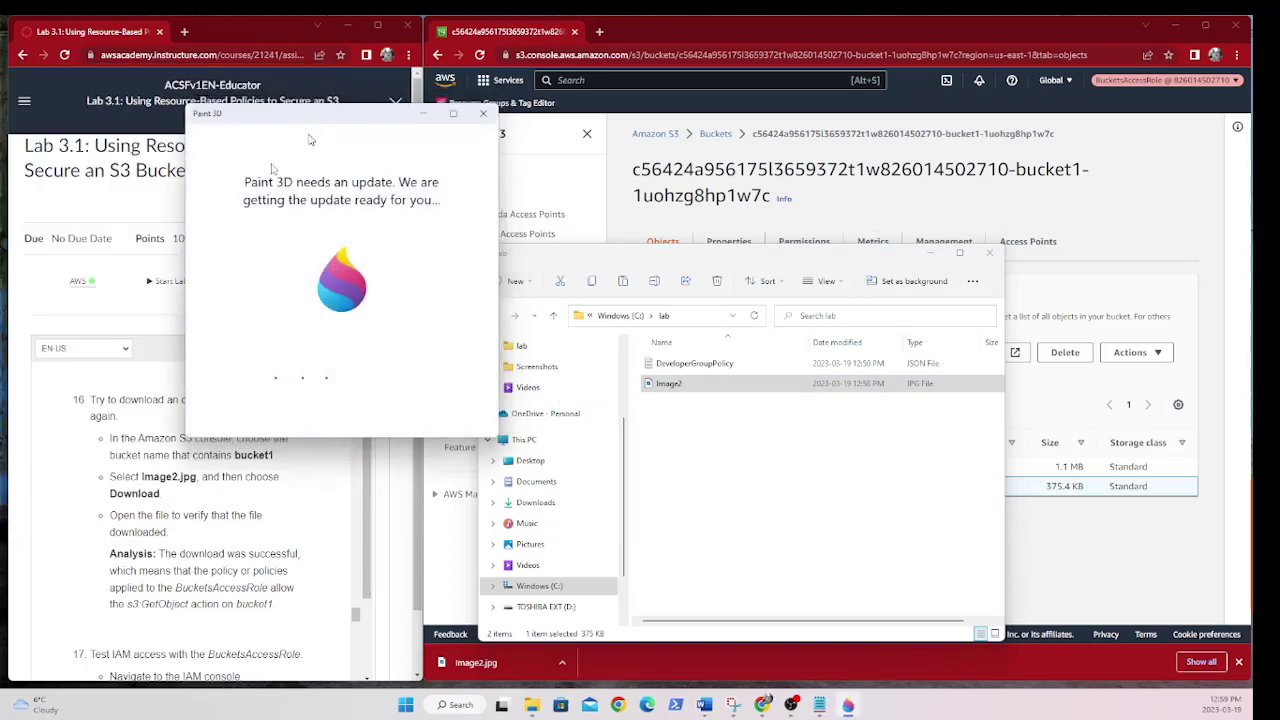
{"action": "left_click", "coordinate": [483, 113]}
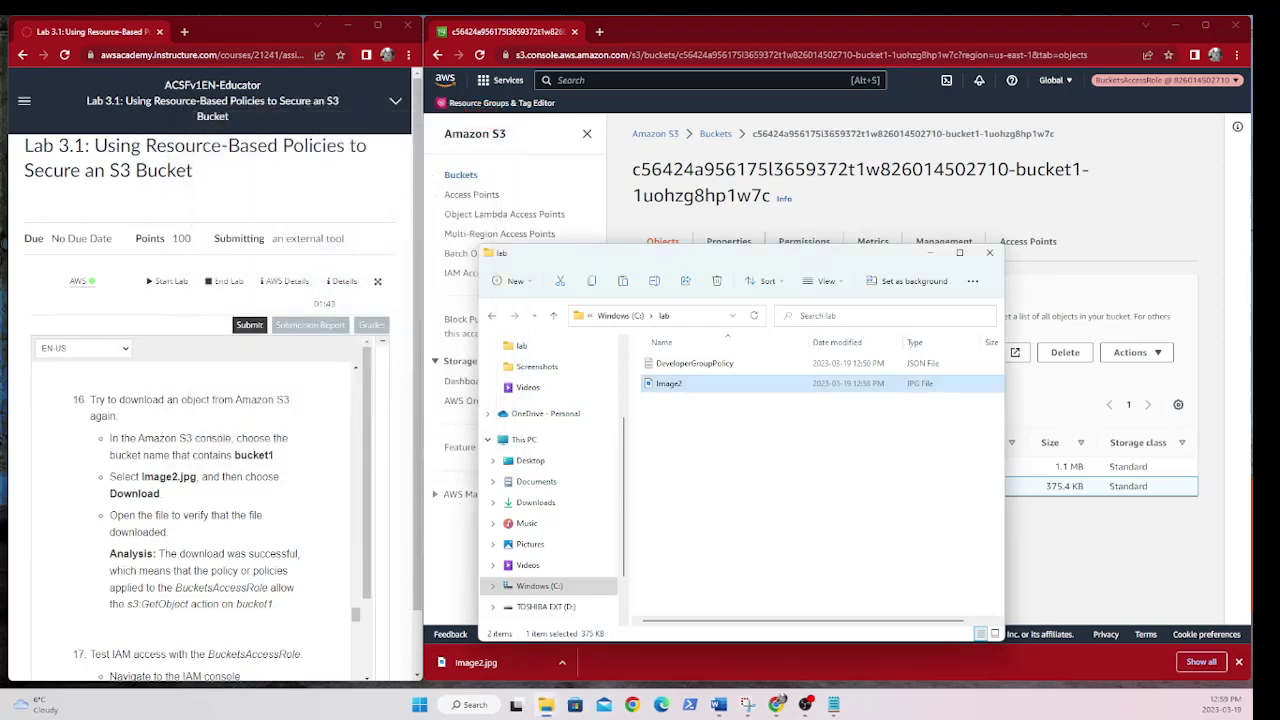
Open Image2 from the lab folder in Paint to verify the downloaded picture, and close Paint.
{"action": "key", "text": "Return"}
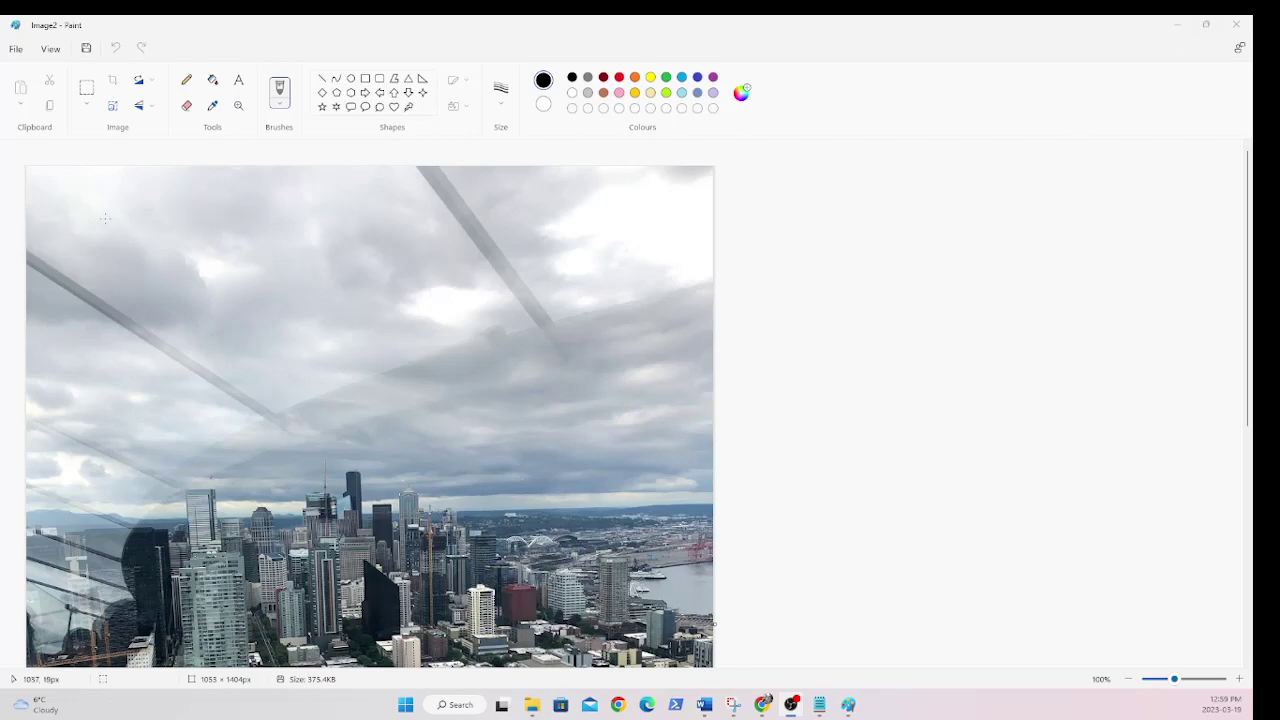
{"action": "key", "text": "alt+F4"}
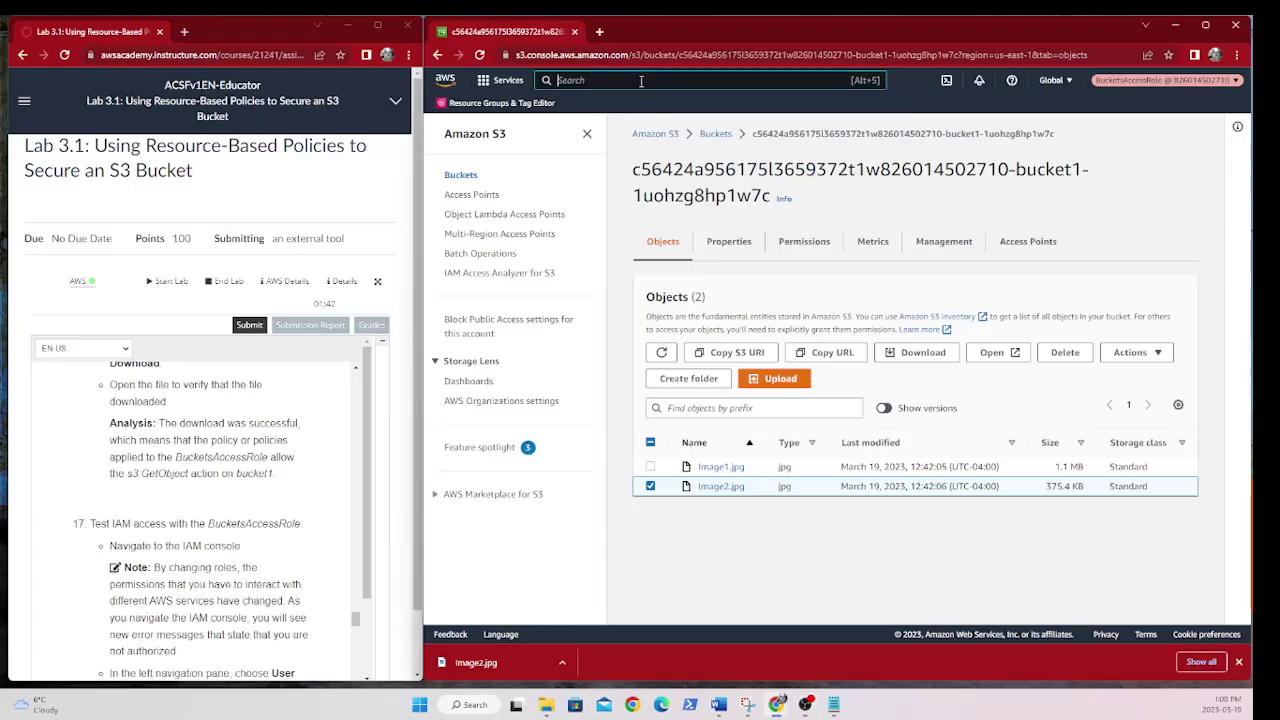
Open the IAM console under BucketsAccessRole, review its dashboard against lab step 17, and open the user groups page.
{"action": "type", "text": "IAM"}
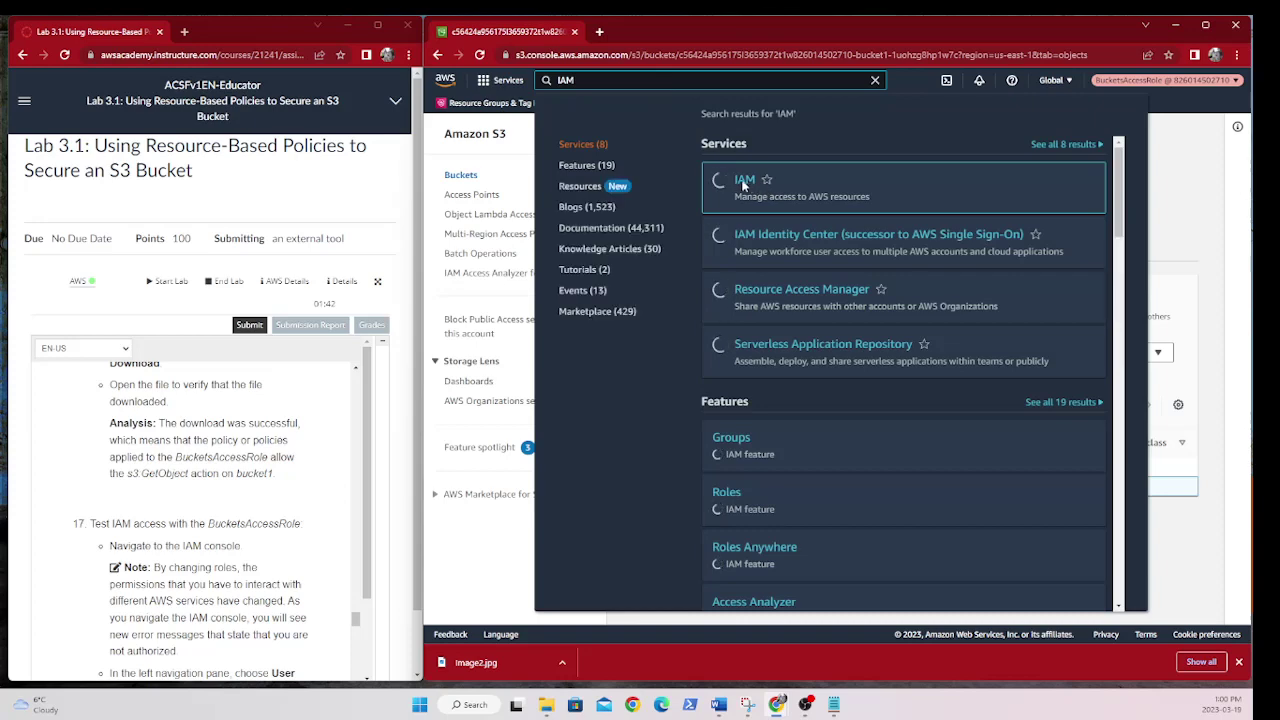
{"action": "left_click", "coordinate": [746, 185]}
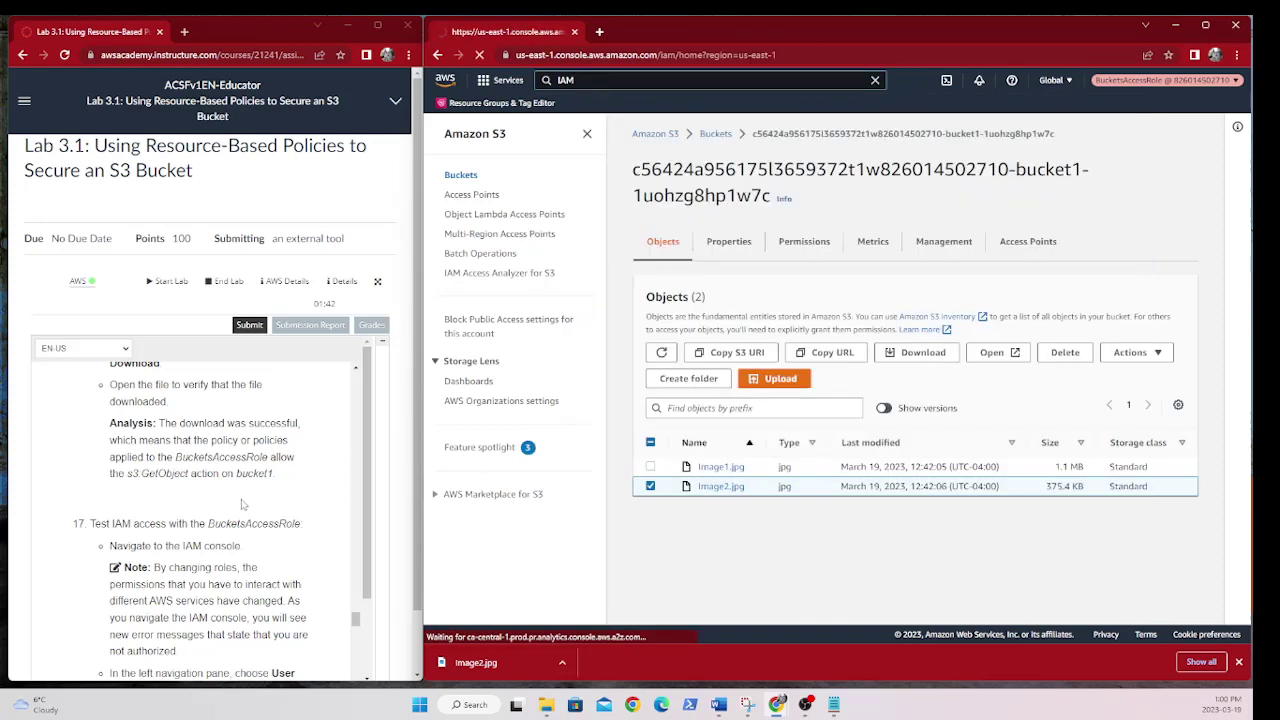
{"action": "scroll", "coordinate": [242, 504], "scroll_direction": "down", "scroll_amount": 1}
{"action": "scroll", "coordinate": [242, 504], "scroll_direction": "down", "scroll_amount": 3}
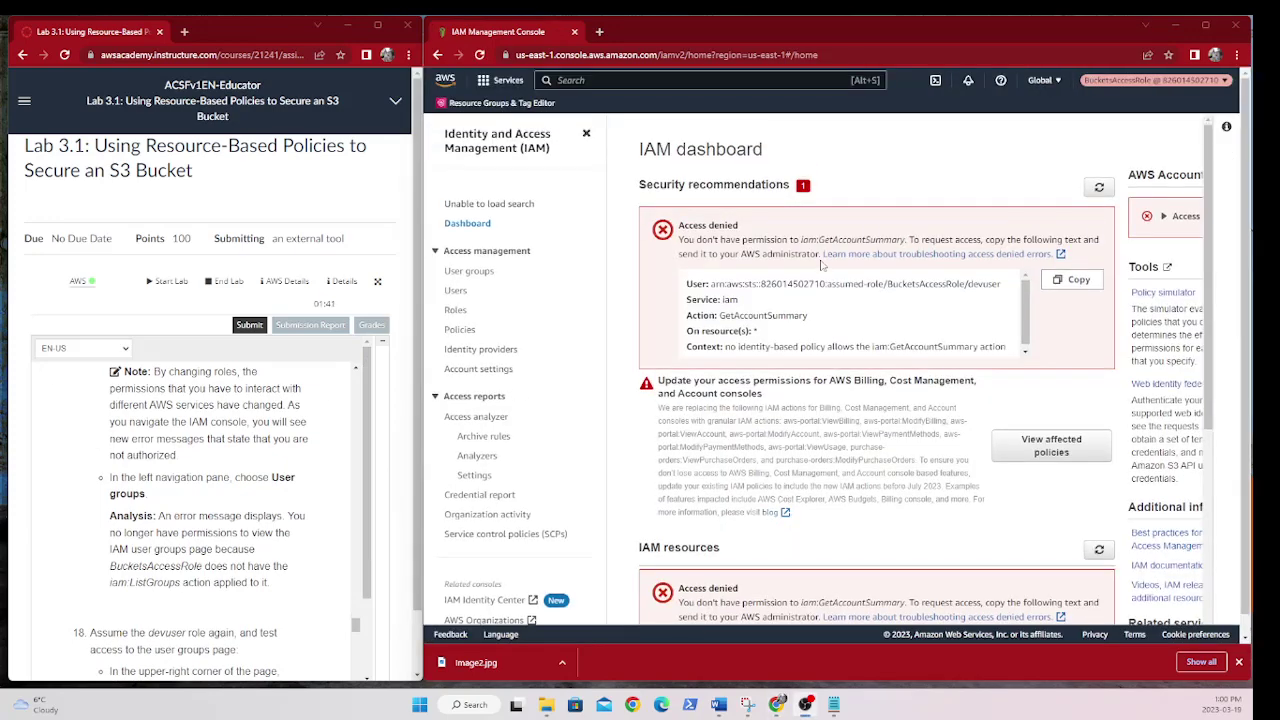
{"action": "scroll", "coordinate": [839, 376], "scroll_direction": "down", "scroll_amount": 3}
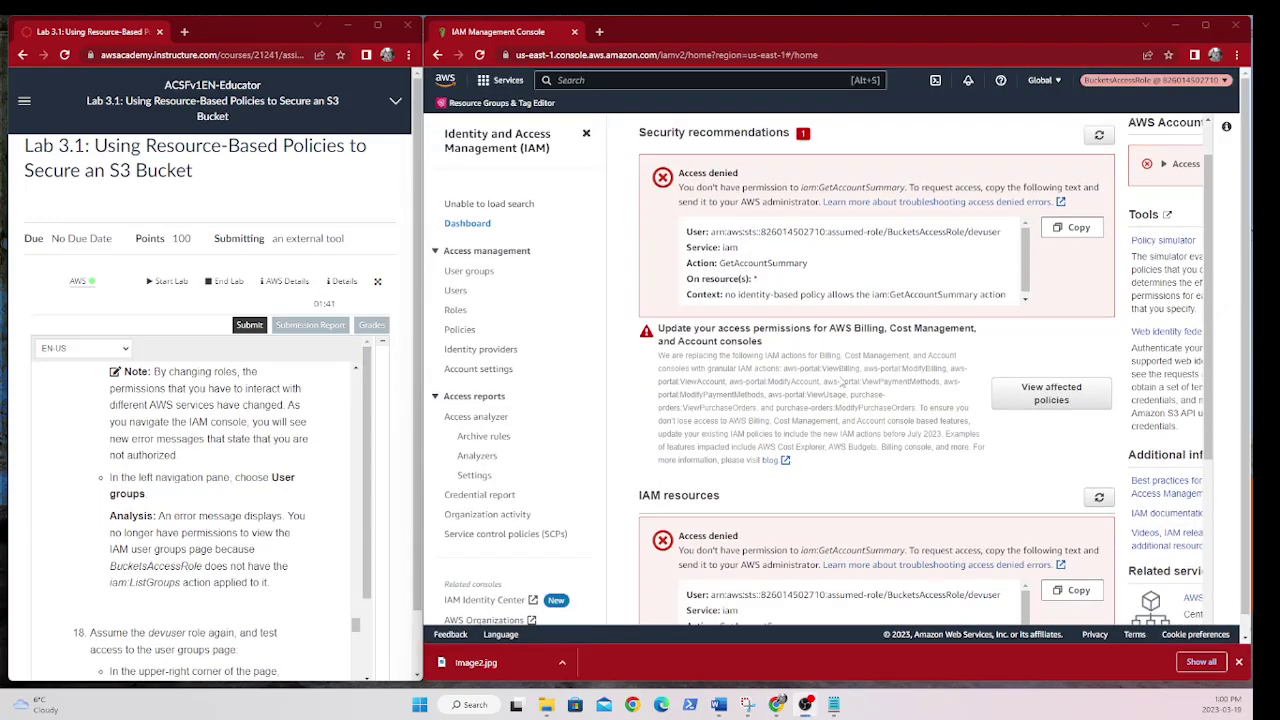
{"action": "scroll", "coordinate": [840, 376], "scroll_direction": "up", "scroll_amount": 3}
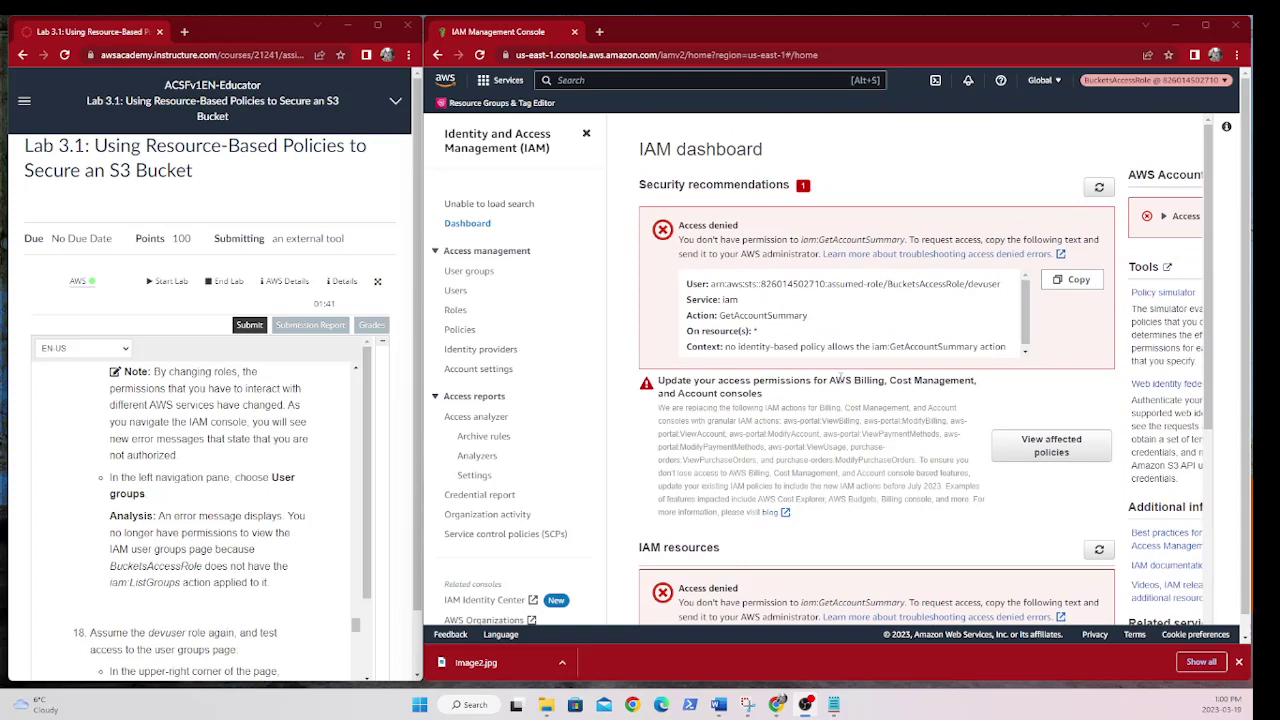
{"action": "left_click", "coordinate": [474, 275]}
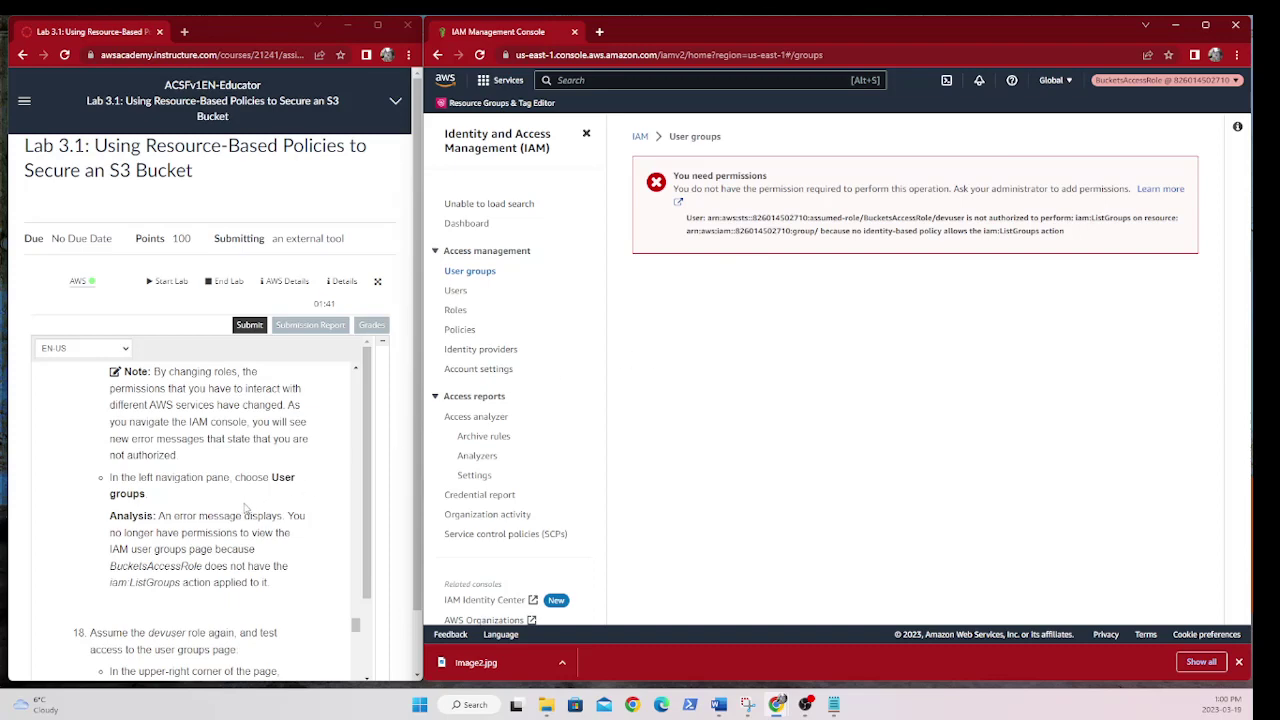
Switch back from BucketsAccessRole to devuser as lab step 18 instructs, and open the IAM user groups page again.
{"action": "scroll", "coordinate": [241, 507], "scroll_direction": "down", "scroll_amount": 2}
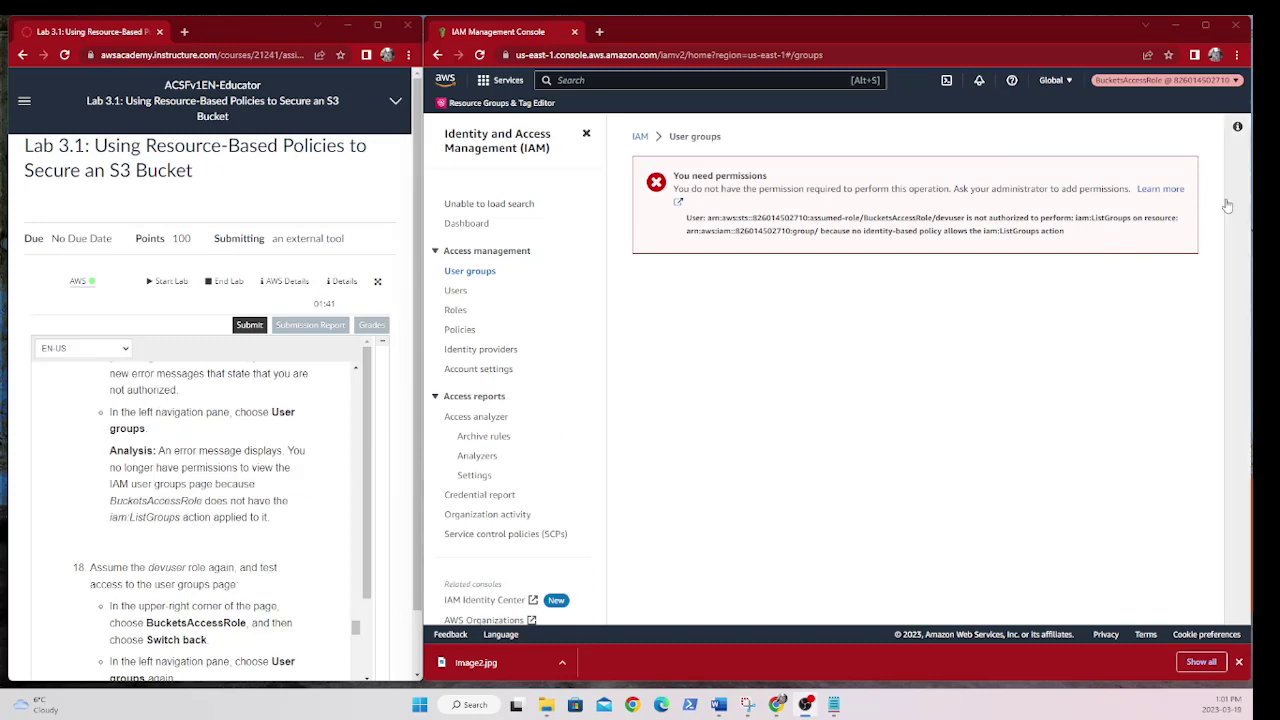
{"action": "left_click", "coordinate": [1237, 82]}
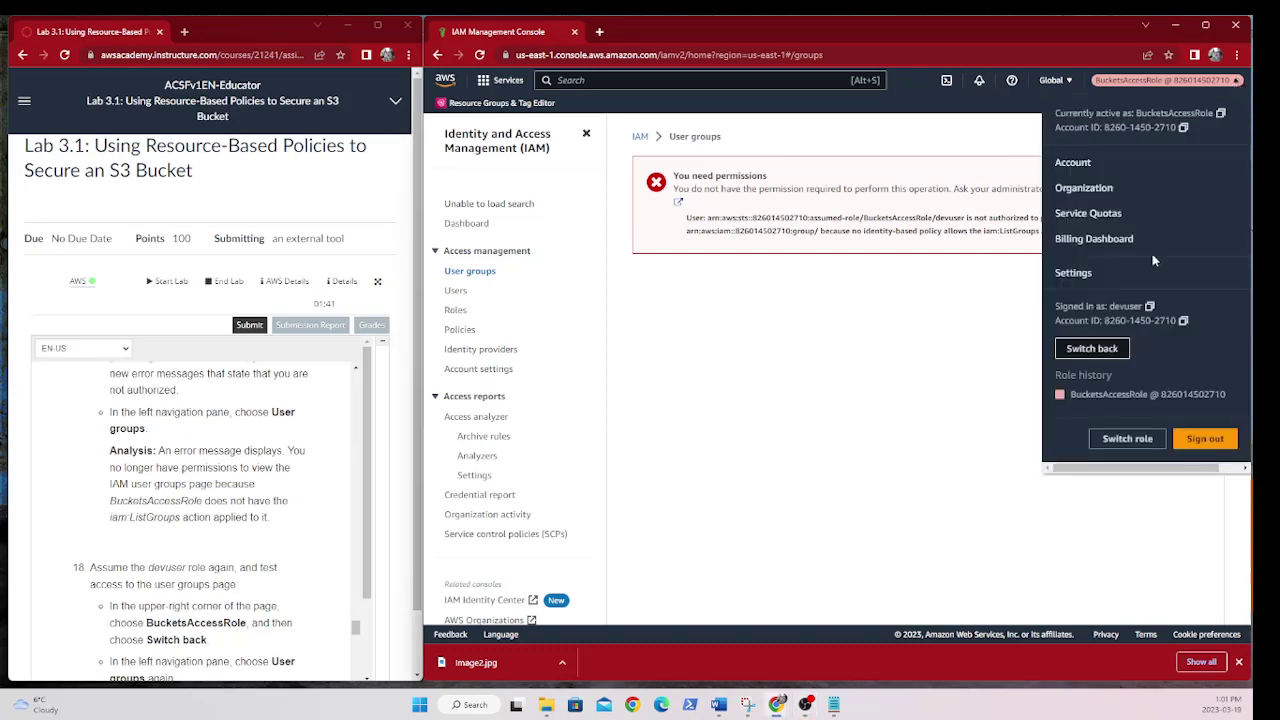
{"action": "left_click", "coordinate": [1088, 350]}
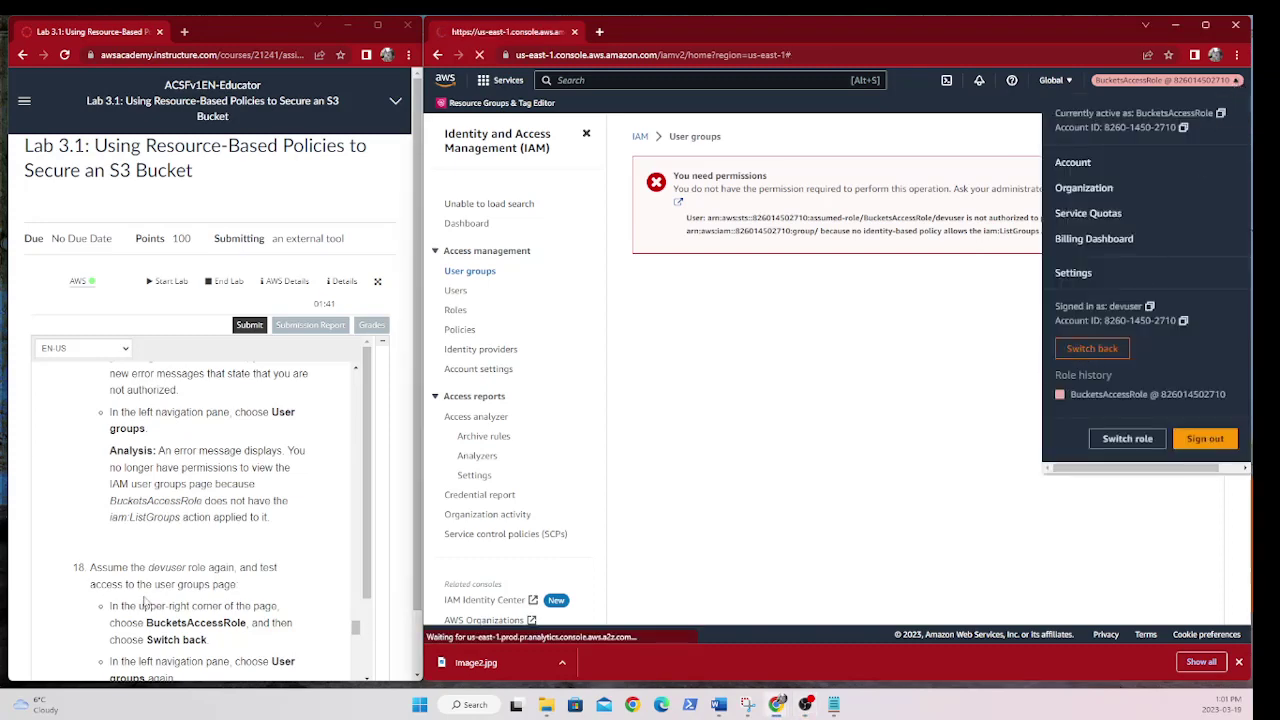
{"action": "scroll", "coordinate": [145, 590], "scroll_direction": "down", "scroll_amount": 3}
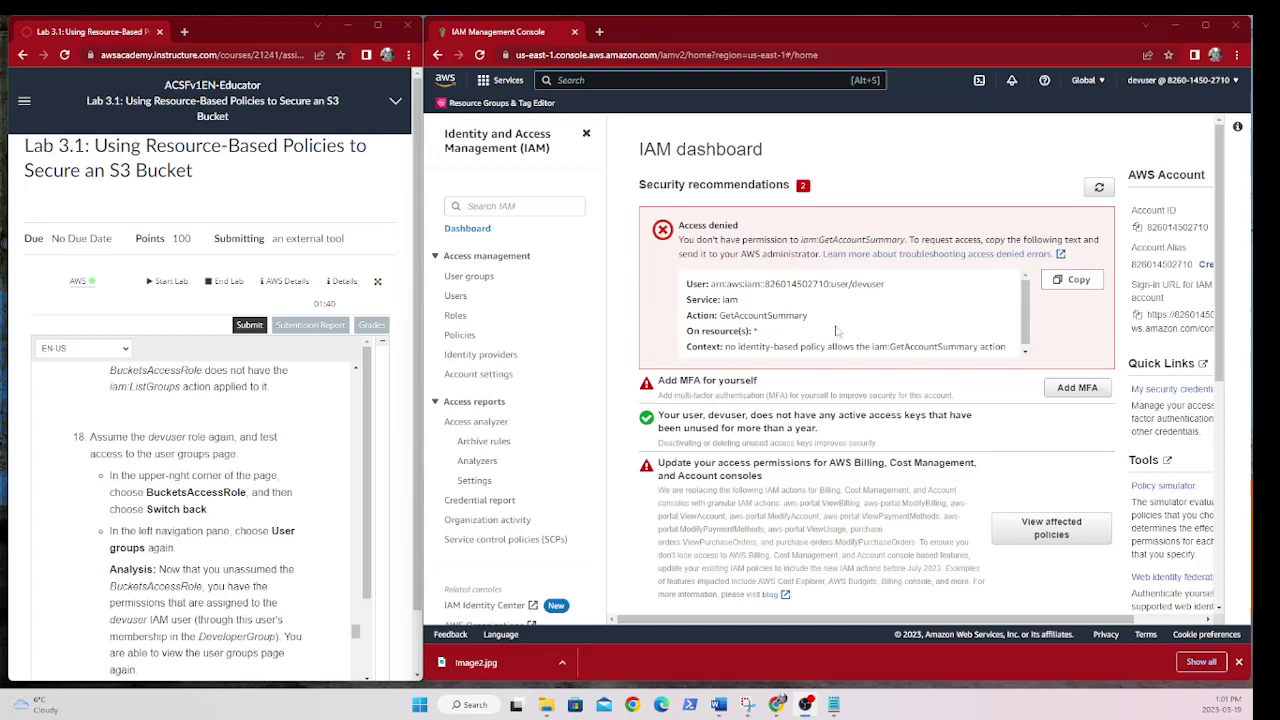
{"action": "scroll", "coordinate": [925, 427], "scroll_direction": "down", "scroll_amount": 2}
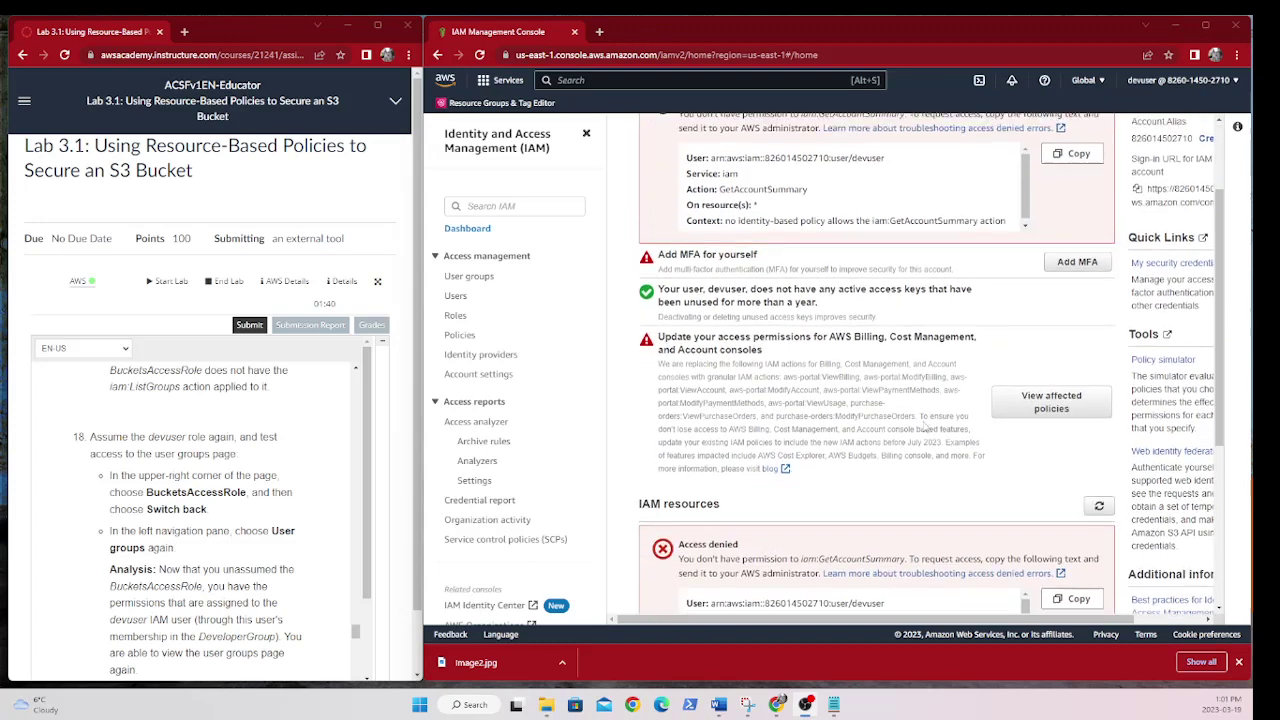
{"action": "left_click", "coordinate": [468, 278]}
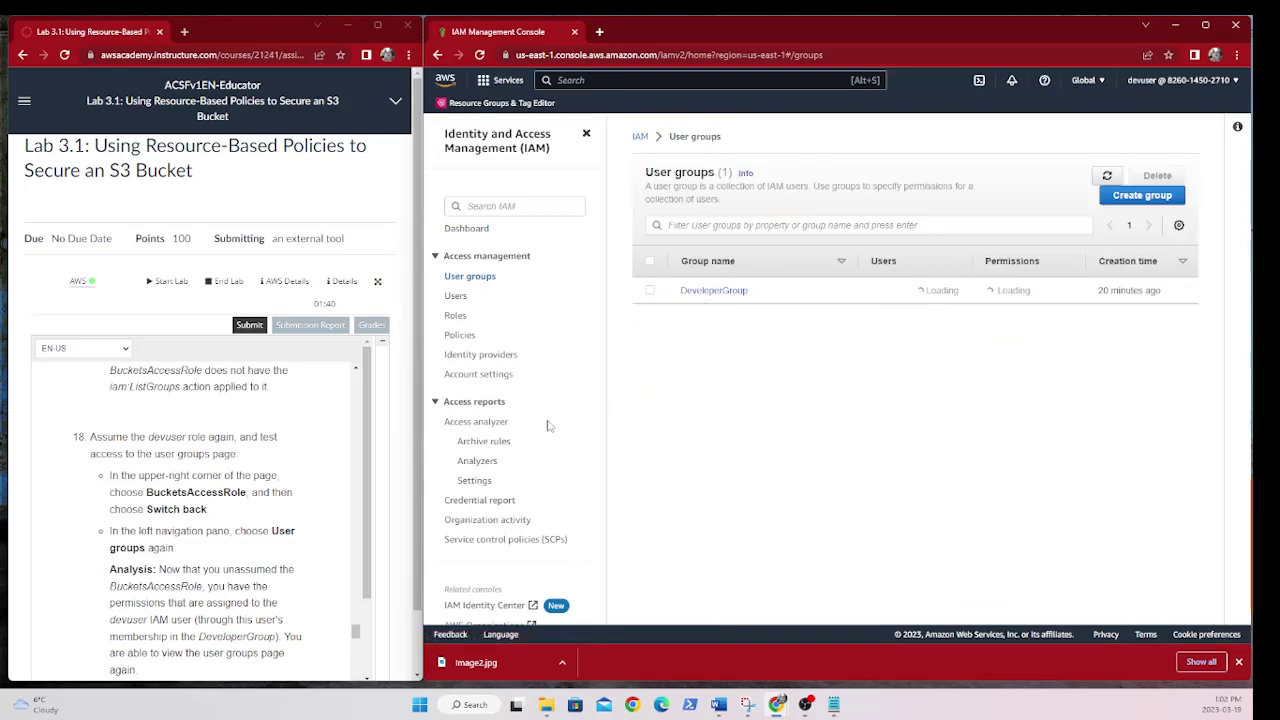
Following lab step 19, search the IAM roles for "bu" and open BucketsAccessRole.
{"action": "scroll", "coordinate": [160, 500], "scroll_direction": "down", "scroll_amount": 2}
{"action": "scroll", "coordinate": [207, 501], "scroll_direction": "down", "scroll_amount": 1}
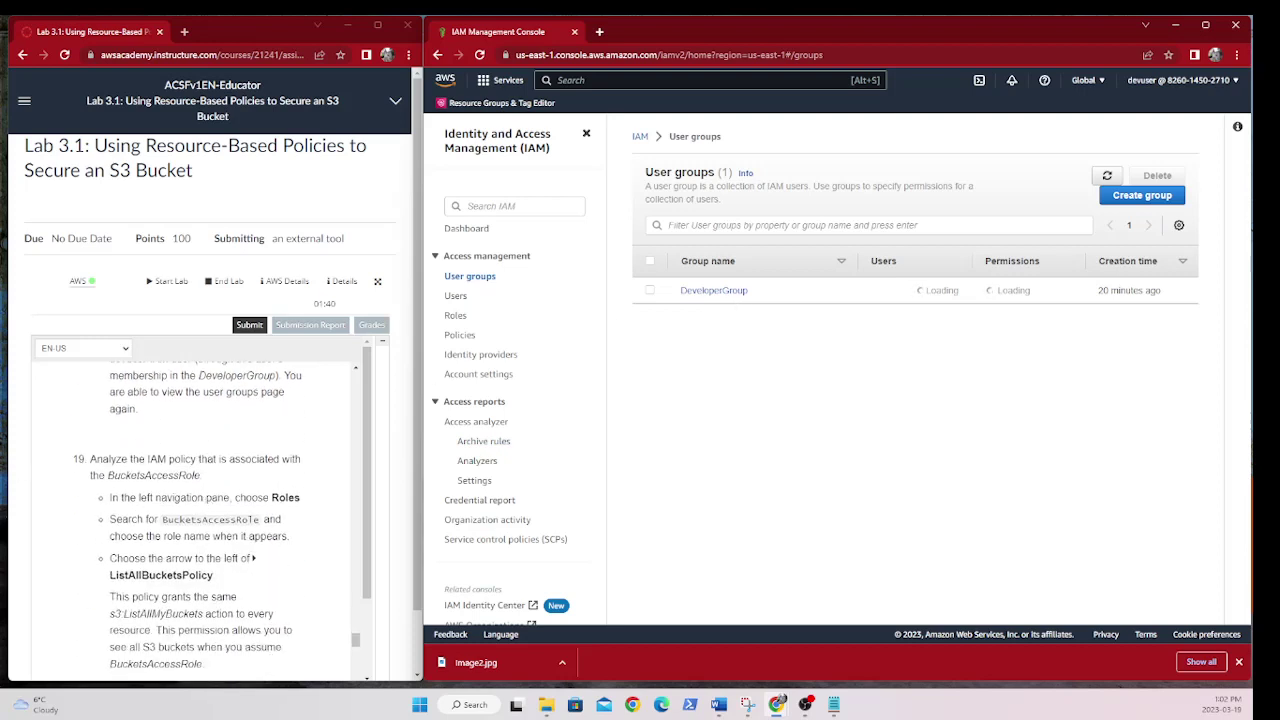
{"action": "left_click", "coordinate": [456, 317]}
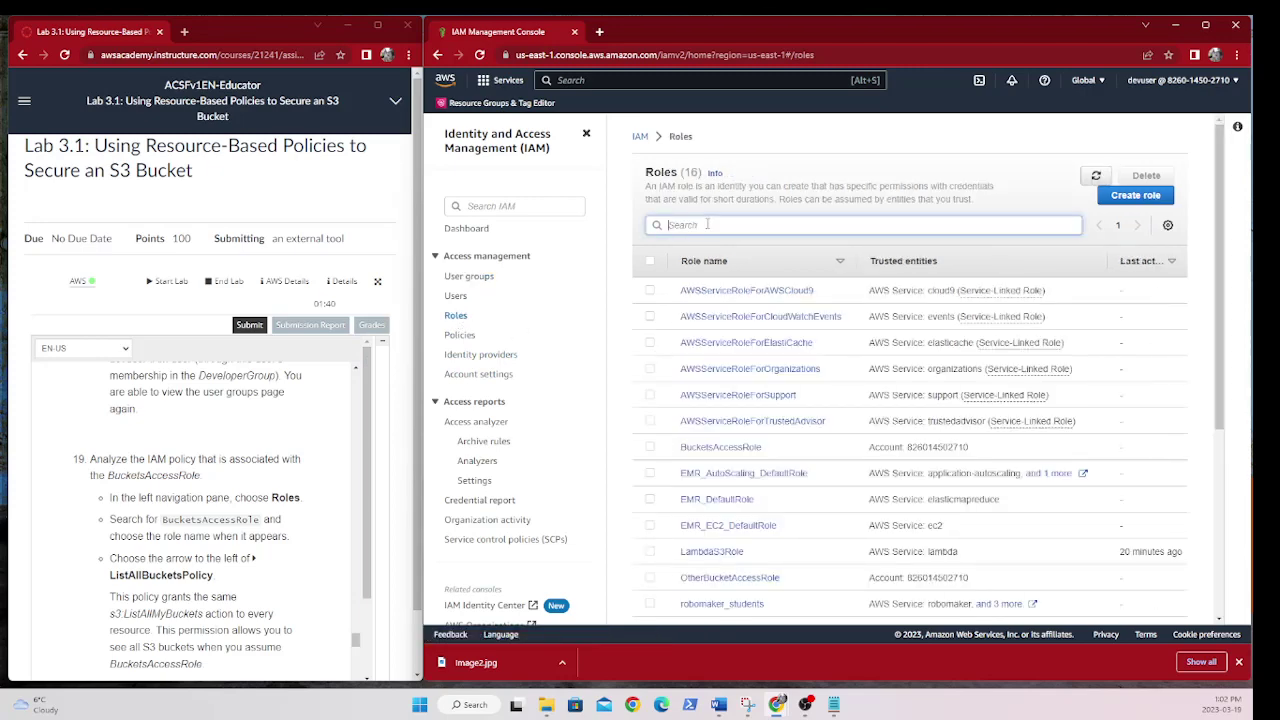
{"action": "type", "text": "bu"}
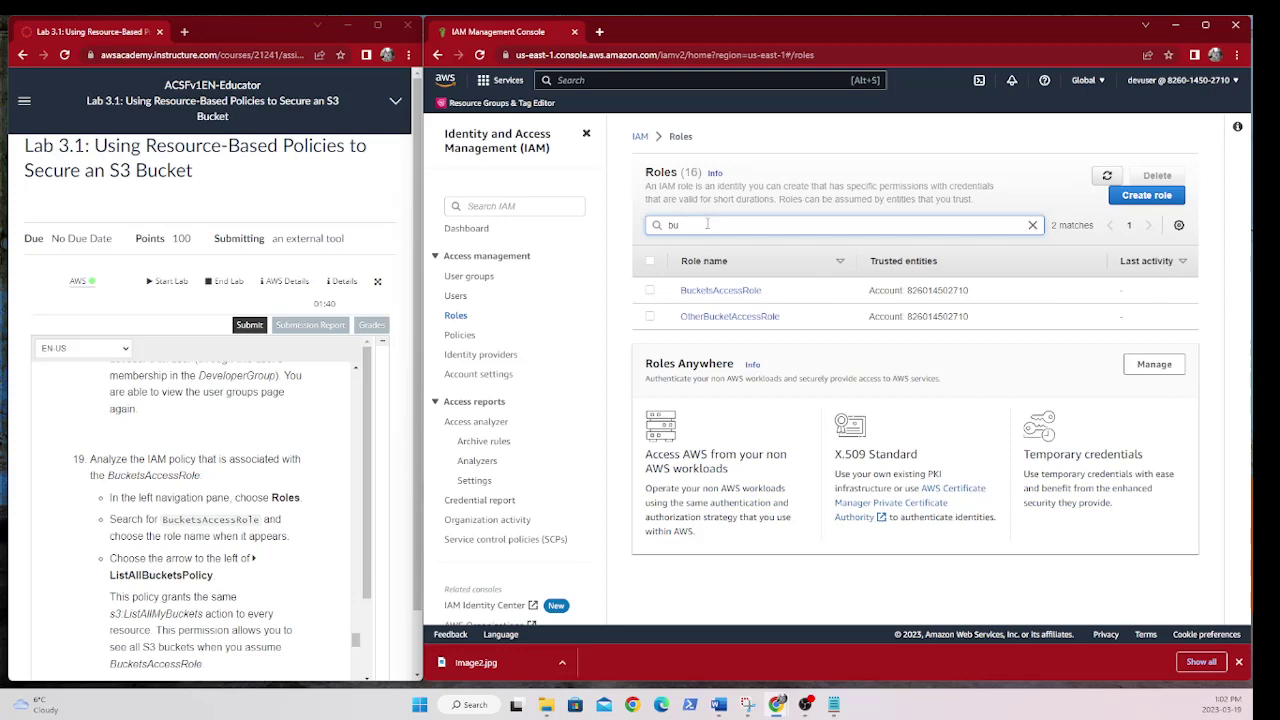
{"action": "left_click", "coordinate": [710, 292]}
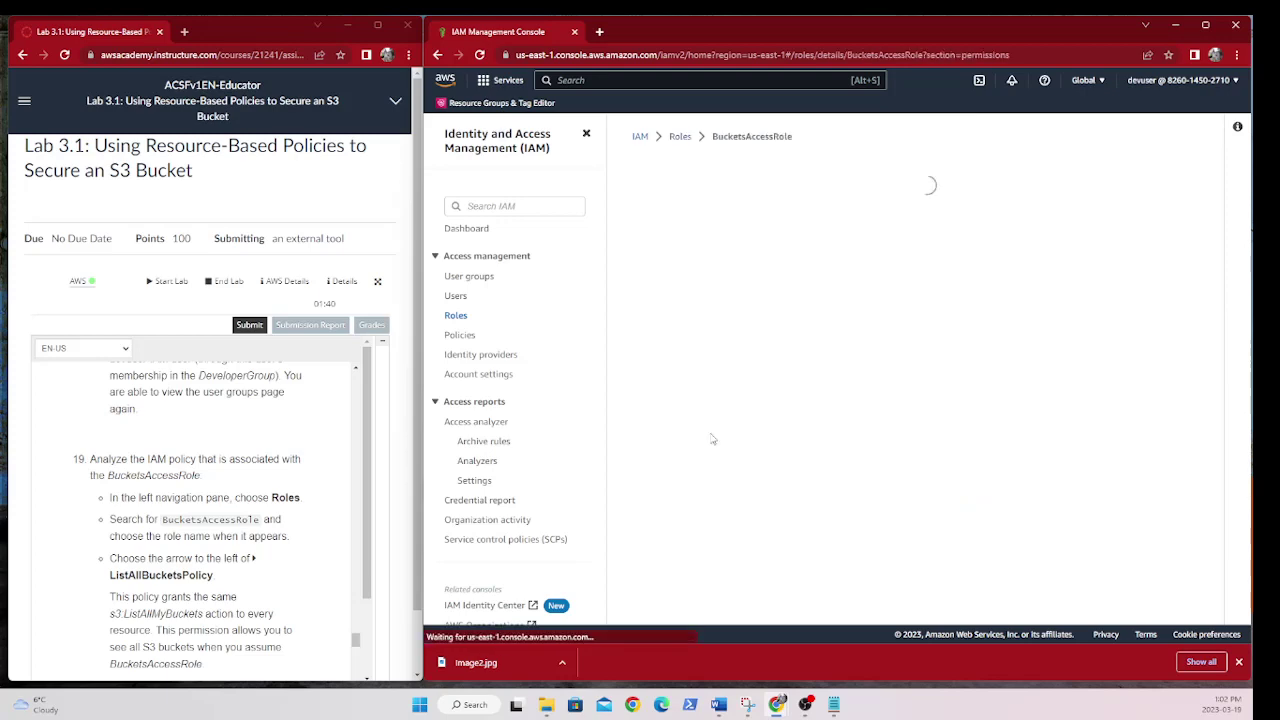
Expand ListAllBucketsPolicy among the permissions policies of BucketsAccessRole and examine its JSON from the action to the effect.
{"action": "scroll", "coordinate": [255, 484], "scroll_direction": "down", "scroll_amount": 1}
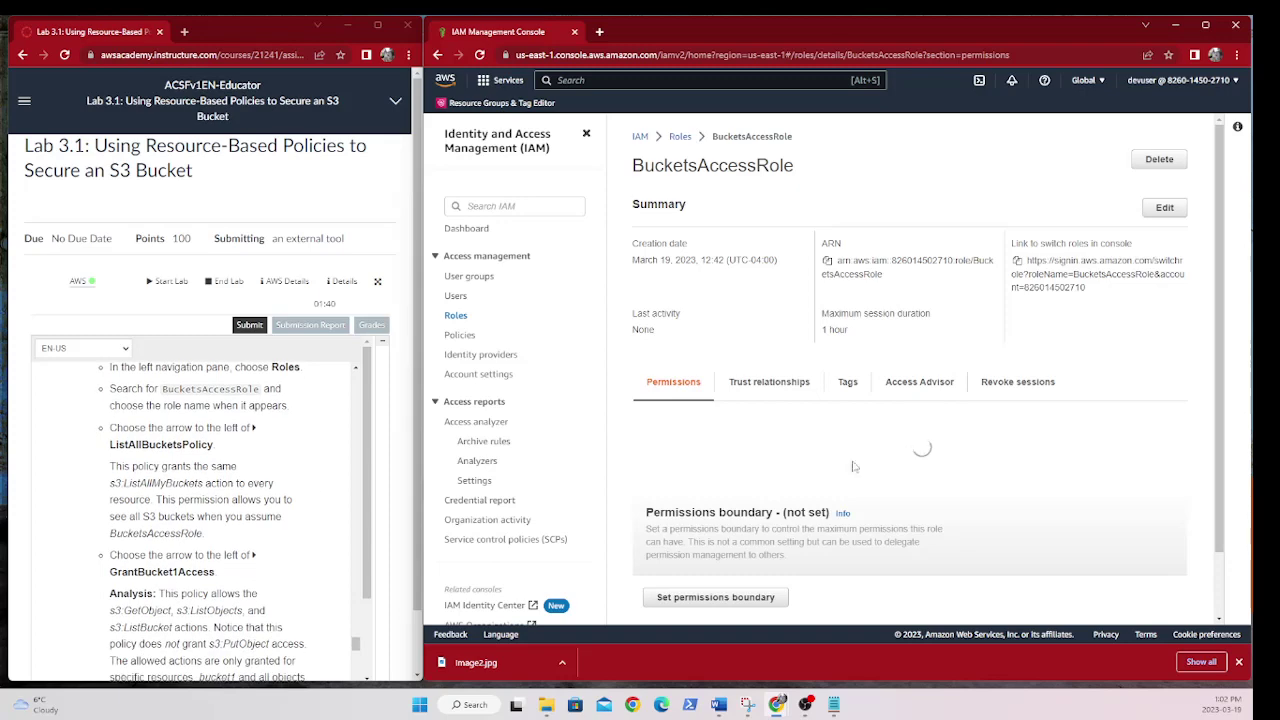
{"action": "scroll", "coordinate": [965, 335], "scroll_direction": "down", "scroll_amount": 2}
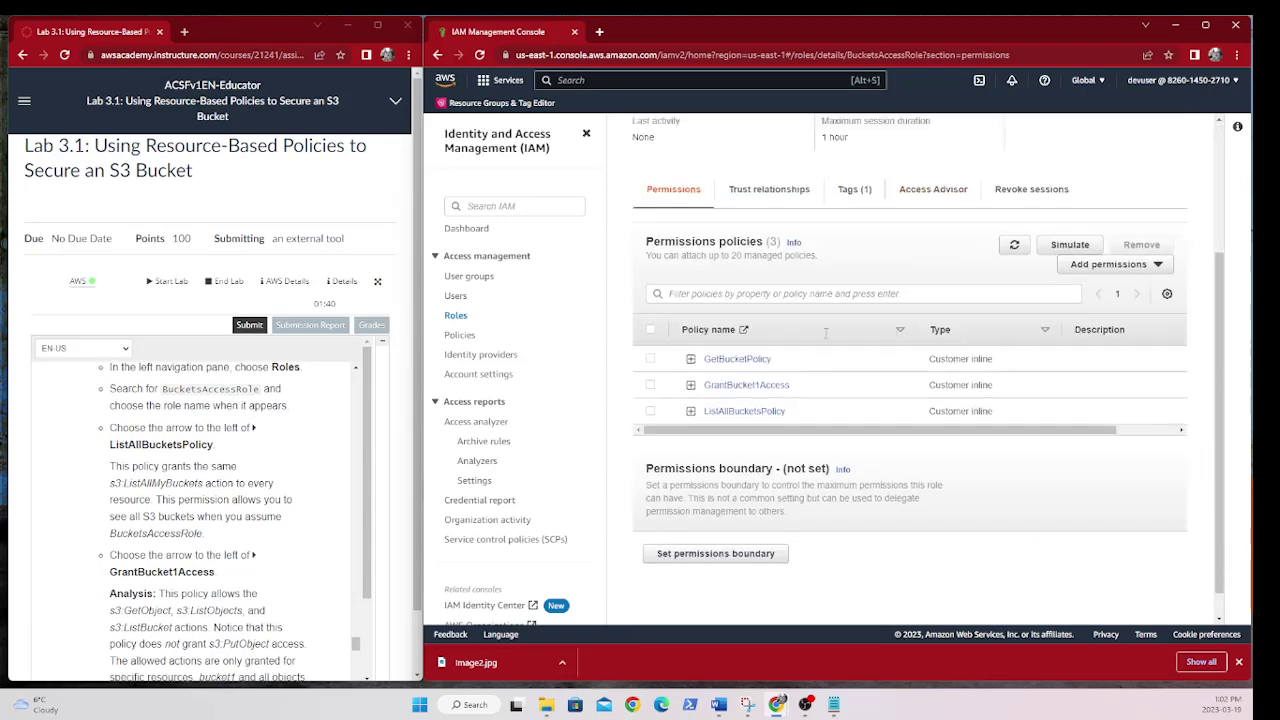
{"action": "scroll", "coordinate": [707, 338], "scroll_direction": "down", "scroll_amount": 1}
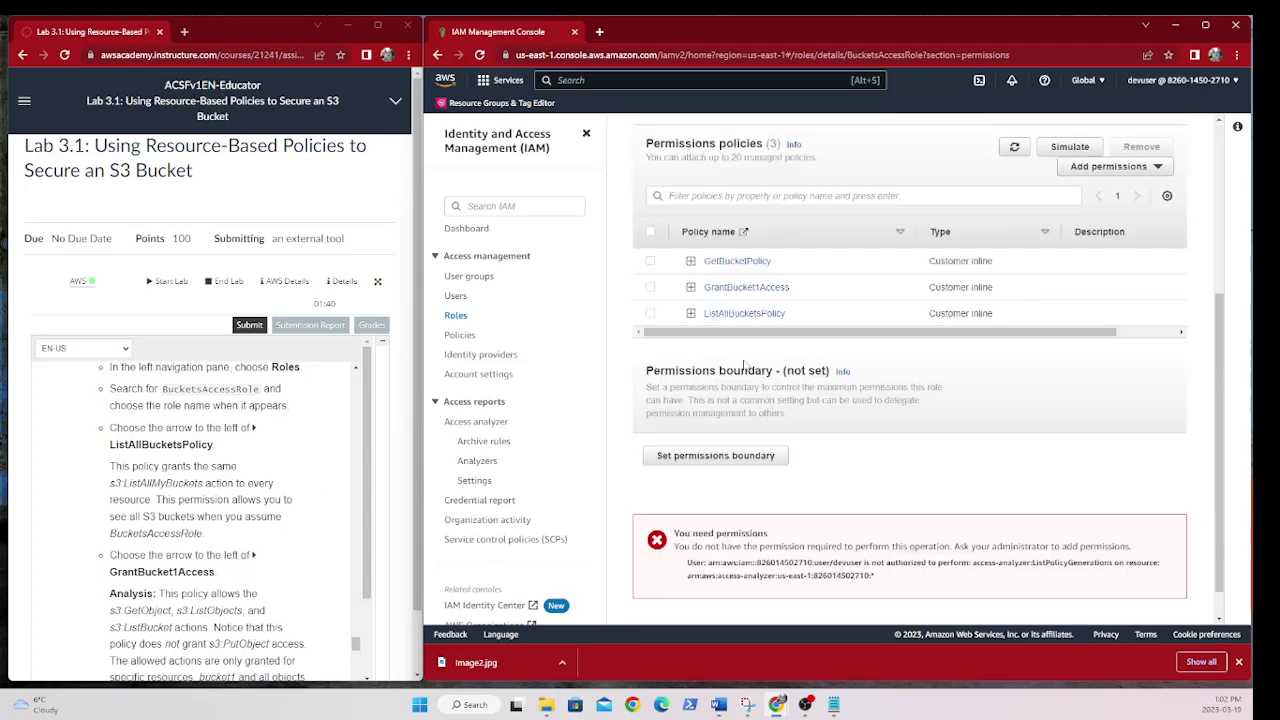
{"action": "left_click", "coordinate": [690, 314]}
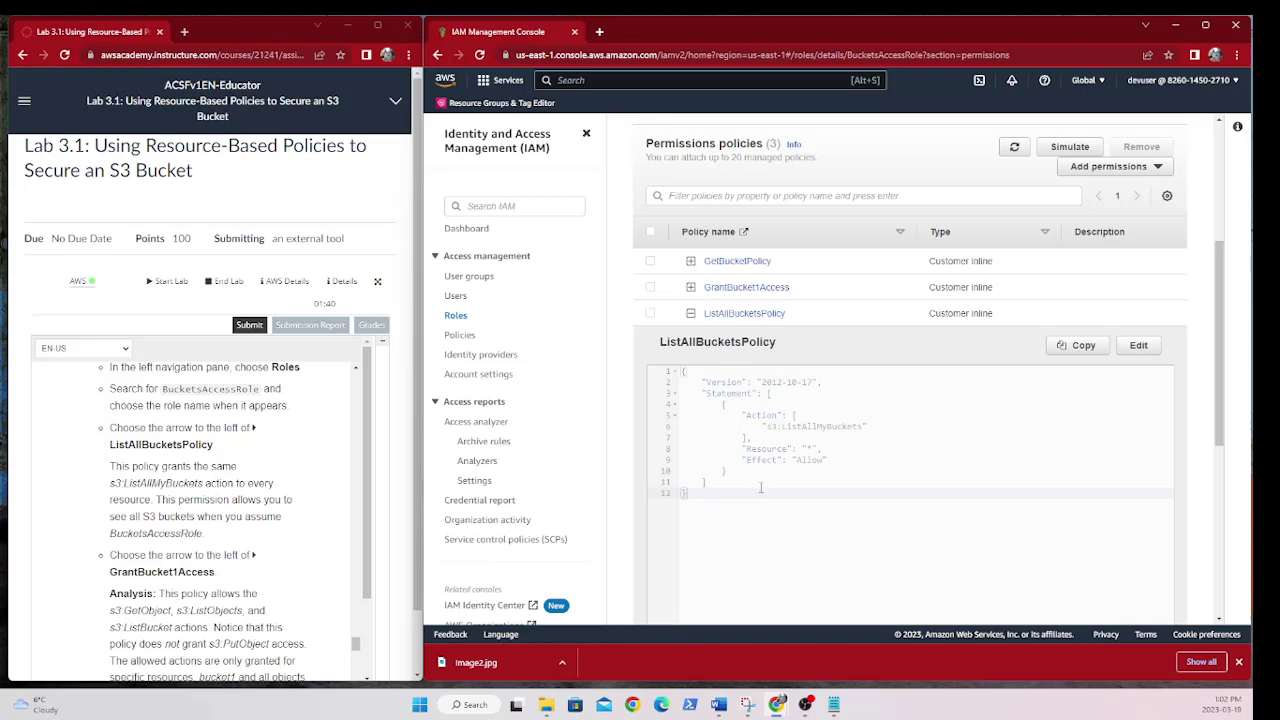
{"action": "key", "text": "Up"}
{"action": "key", "text": "Up"}
{"action": "key", "text": "Up"}
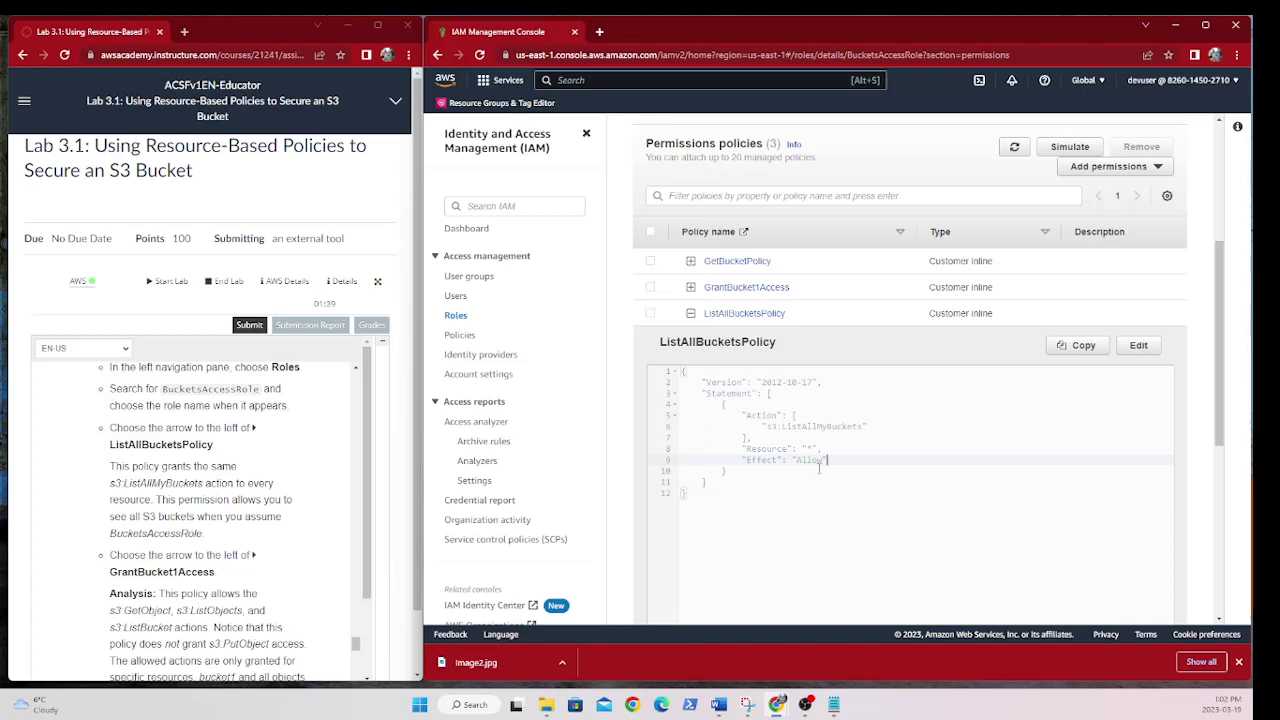
Highlight the ListAllBucketsPolicy statement from its effect back to its action, and expand GrantBucket1Access to review its JSON against the lab analysis.
{"action": "key", "text": "shift+Up"}
{"action": "key", "text": "shift+Up"}
{"action": "key", "text": "shift+Up"}
{"action": "key", "text": "shift+Up"}
{"action": "key", "text": "shift+Home"}
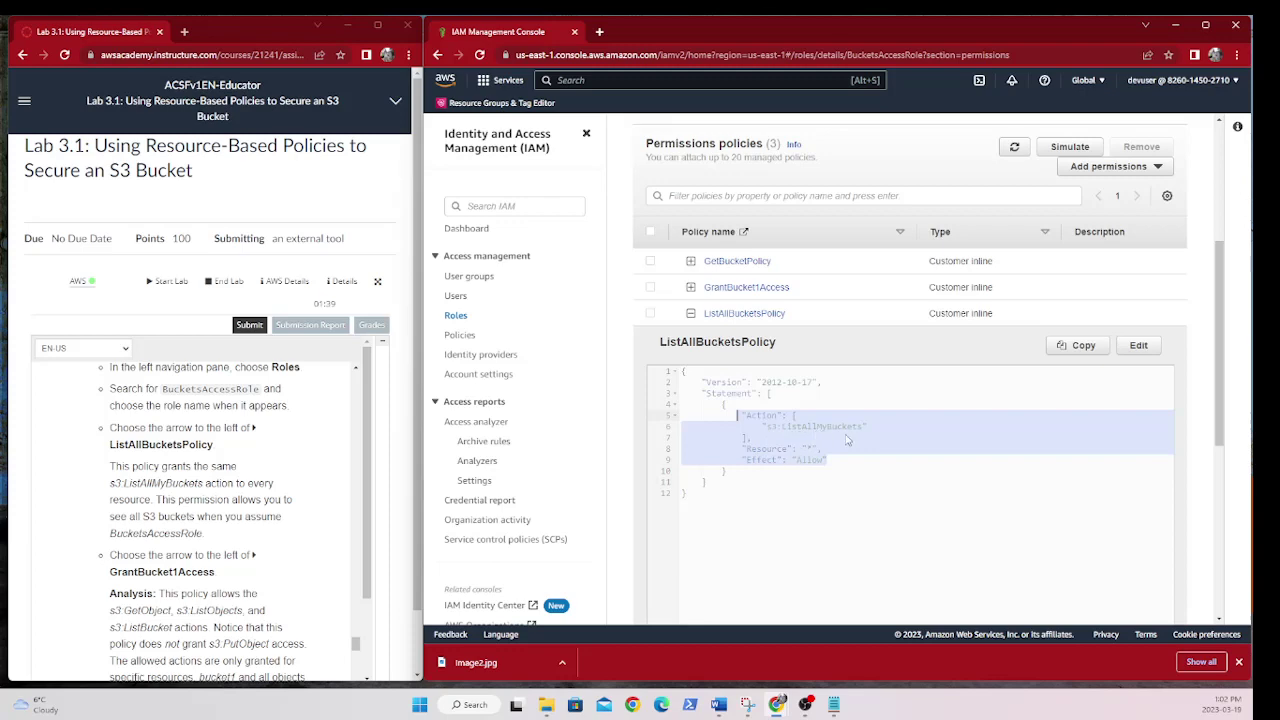
{"action": "scroll", "coordinate": [186, 562], "scroll_direction": "down", "scroll_amount": 3}
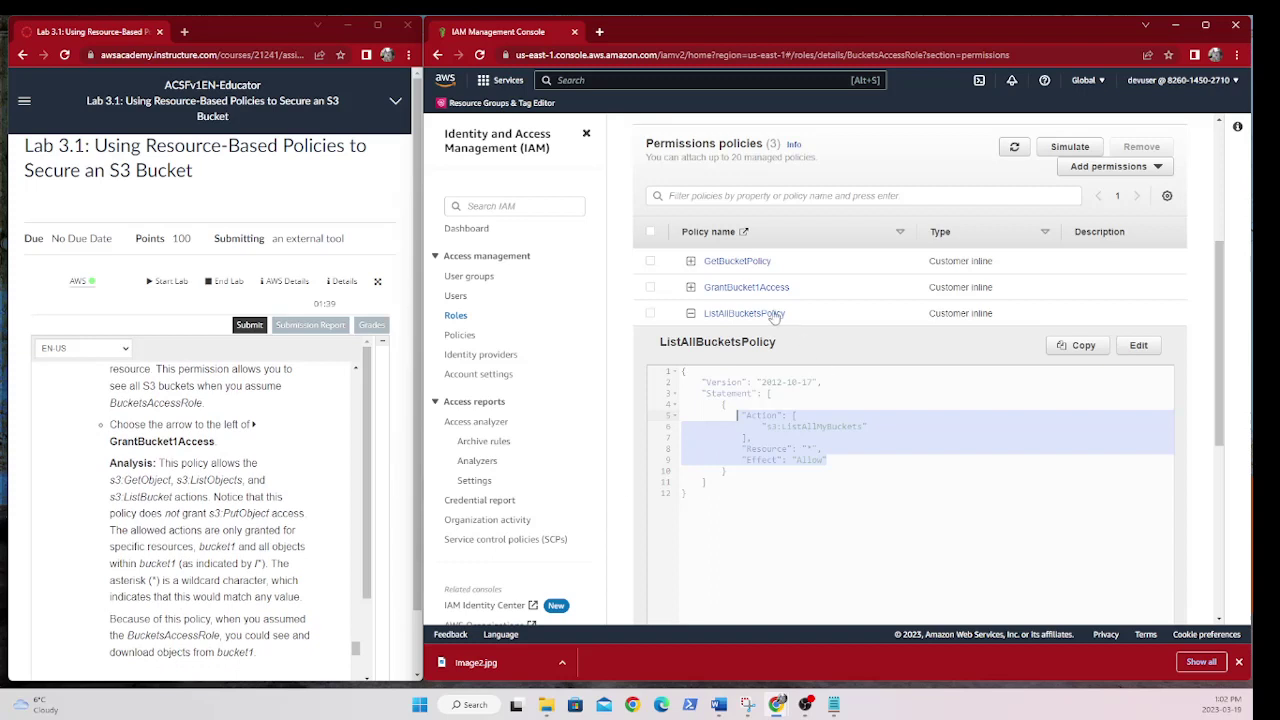
{"action": "left_click", "coordinate": [713, 292]}
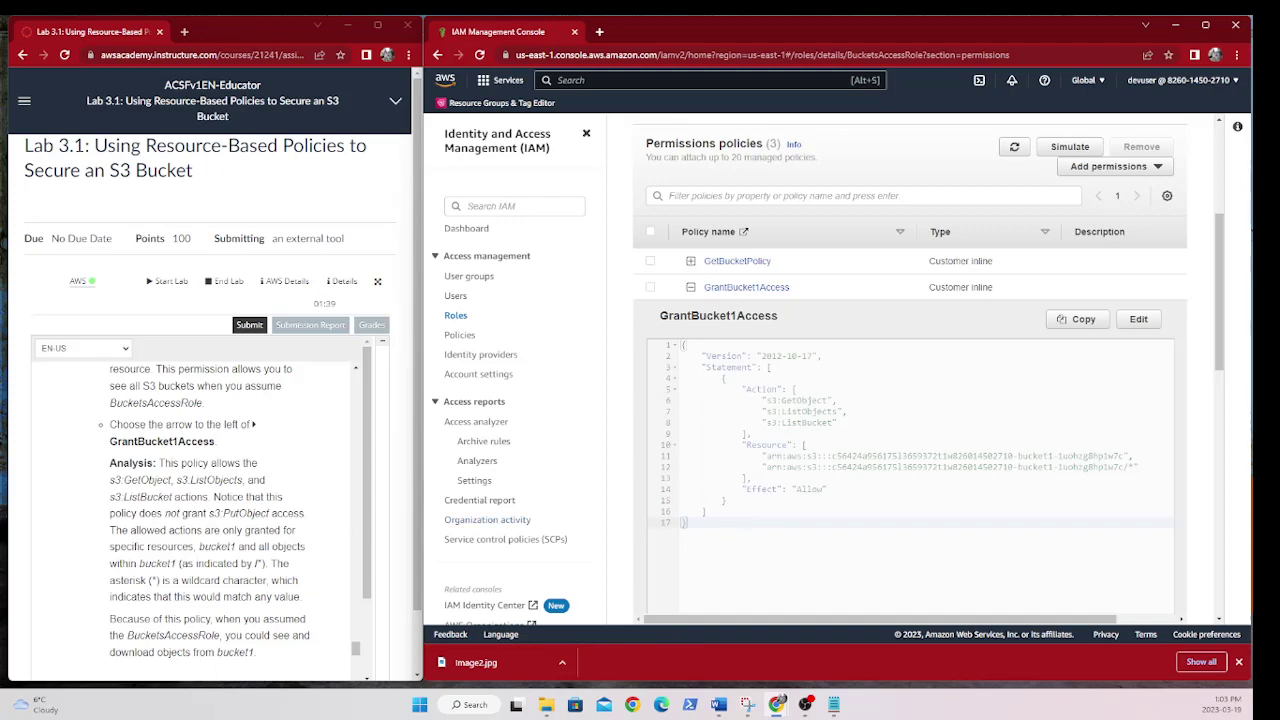
Open the trust relationships of BucketsAccessRole as the lab instructs, and highlight the sts:AssumeRole action in the trusted entities JSON.
{"action": "scroll", "coordinate": [200, 510], "scroll_direction": "down", "scroll_amount": 5}
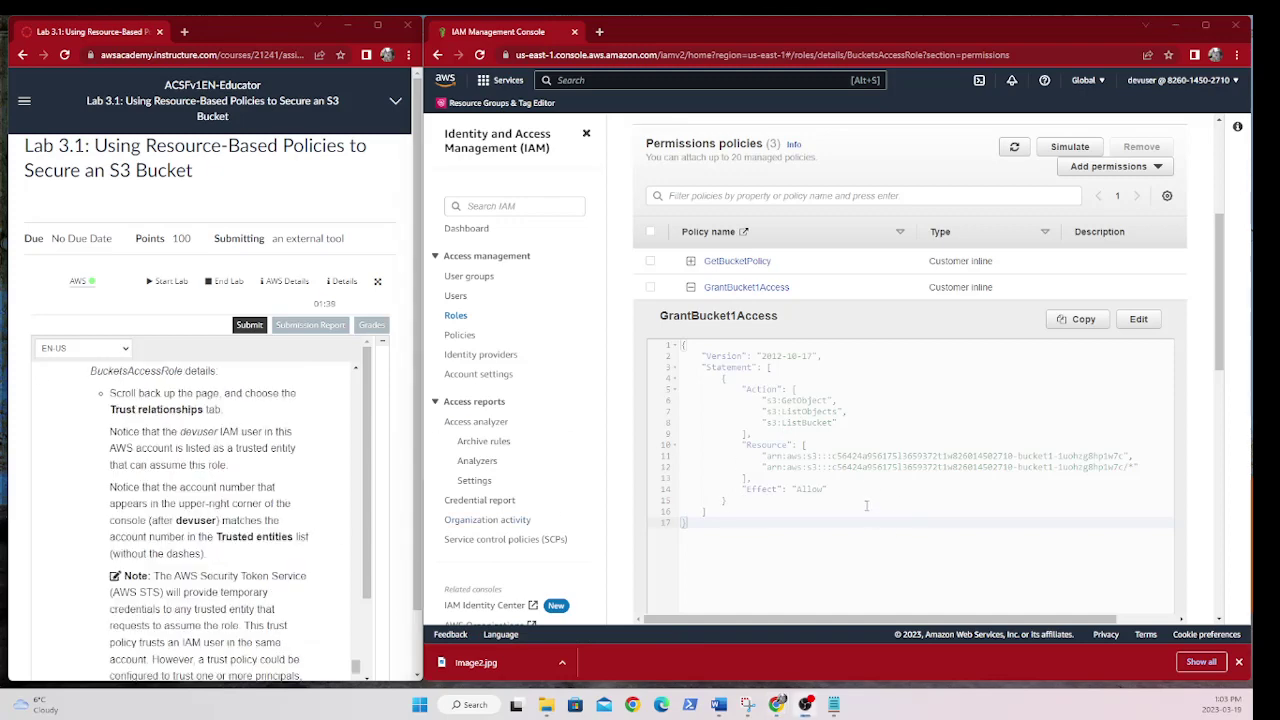
{"action": "scroll", "coordinate": [866, 505], "scroll_direction": "up", "scroll_amount": 2}
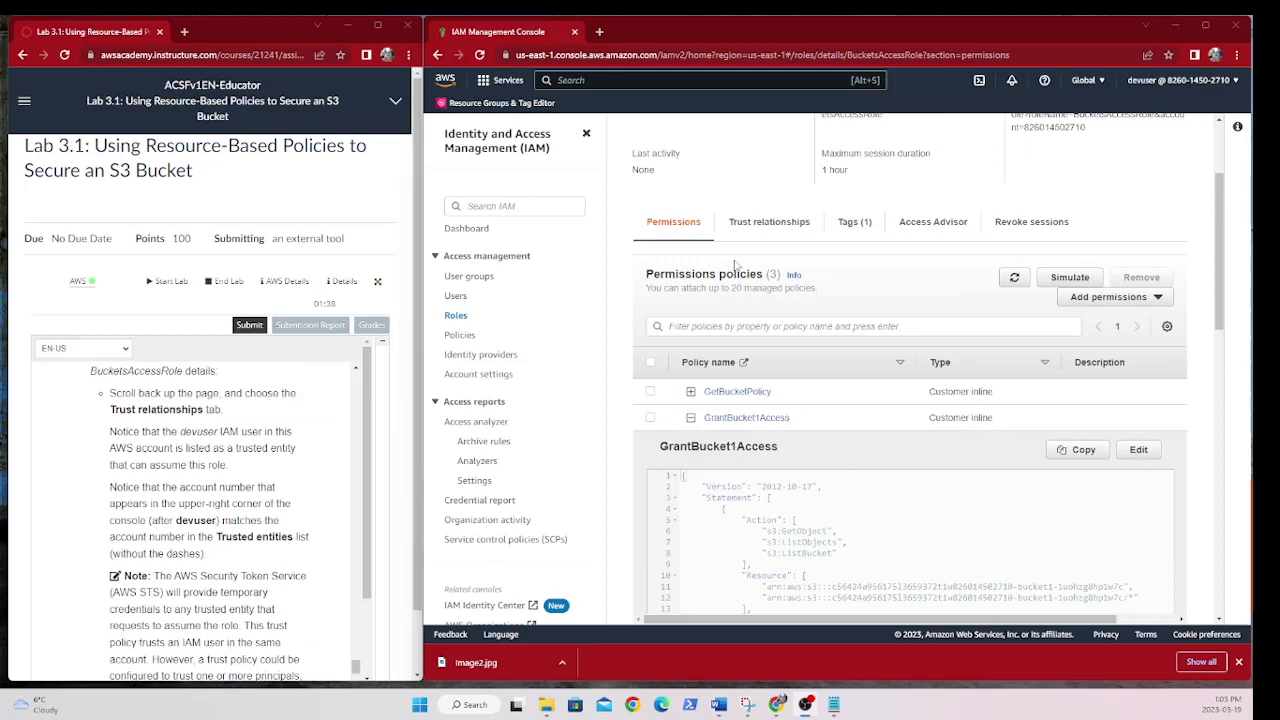
{"action": "left_click", "coordinate": [766, 222]}
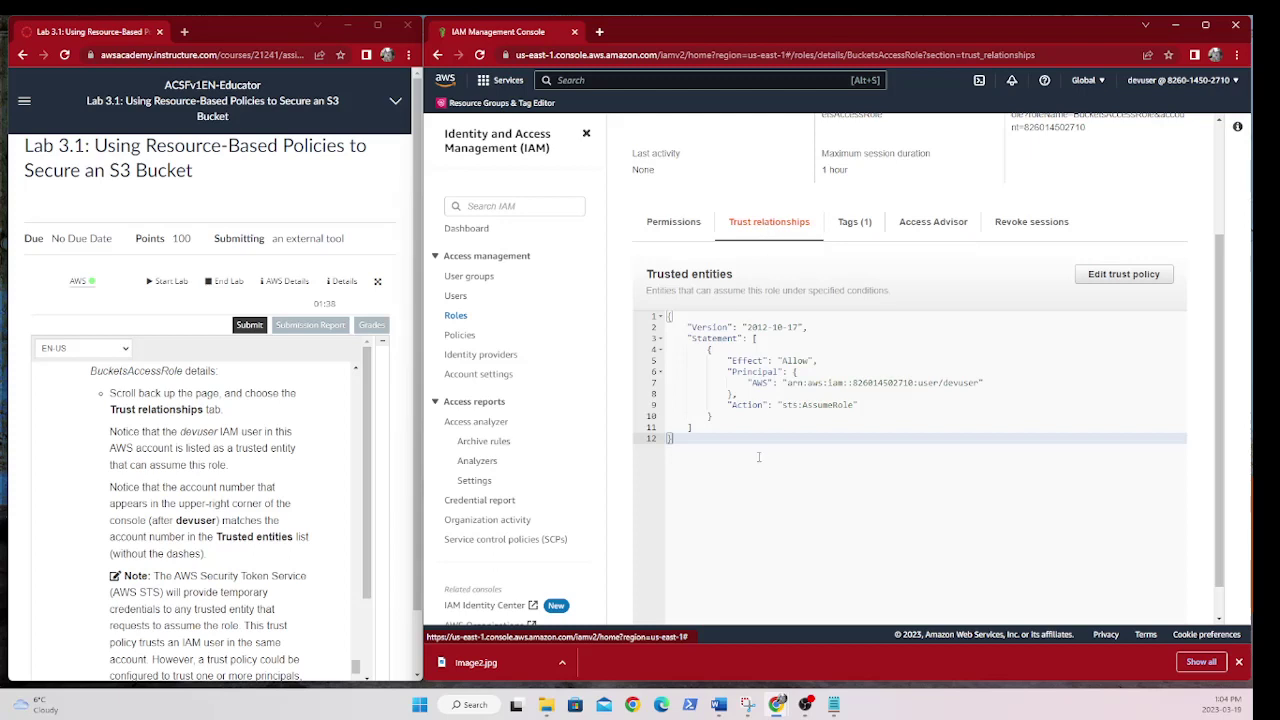
{"action": "key", "text": "ctrl+a"}
{"action": "left_click", "coordinate": [843, 449]}
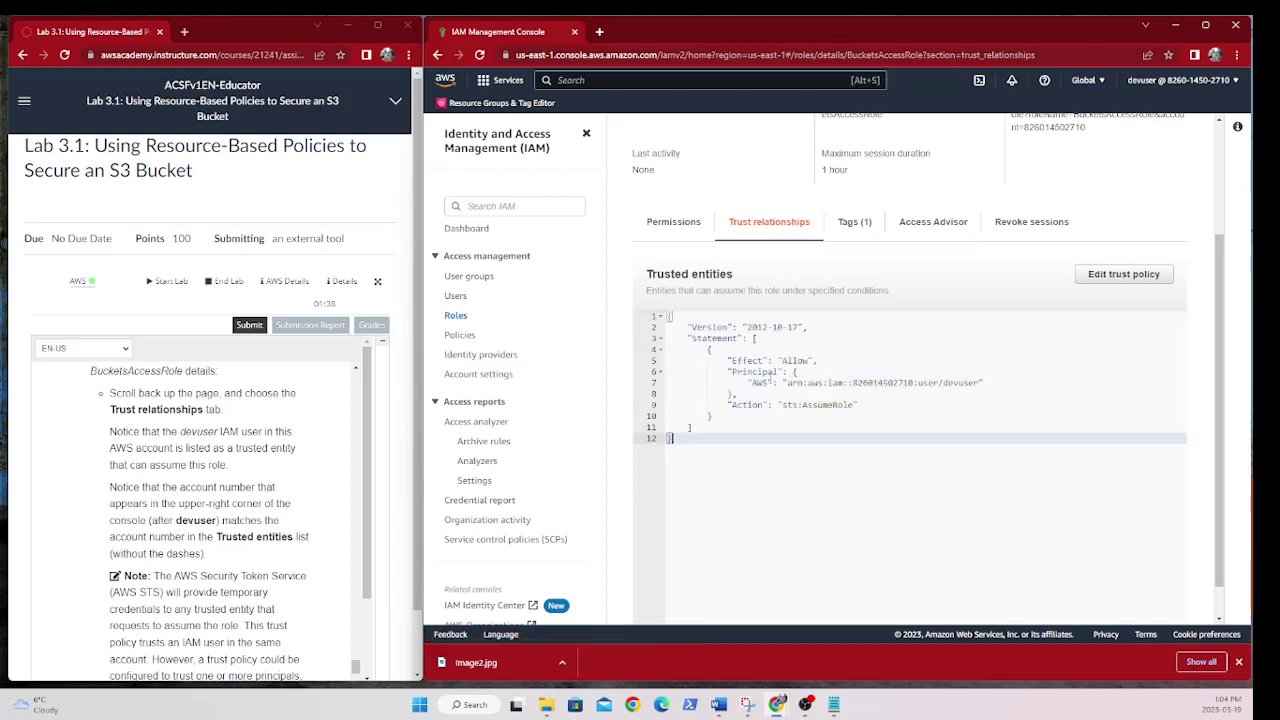
{"action": "left_click", "coordinate": [850, 405]}
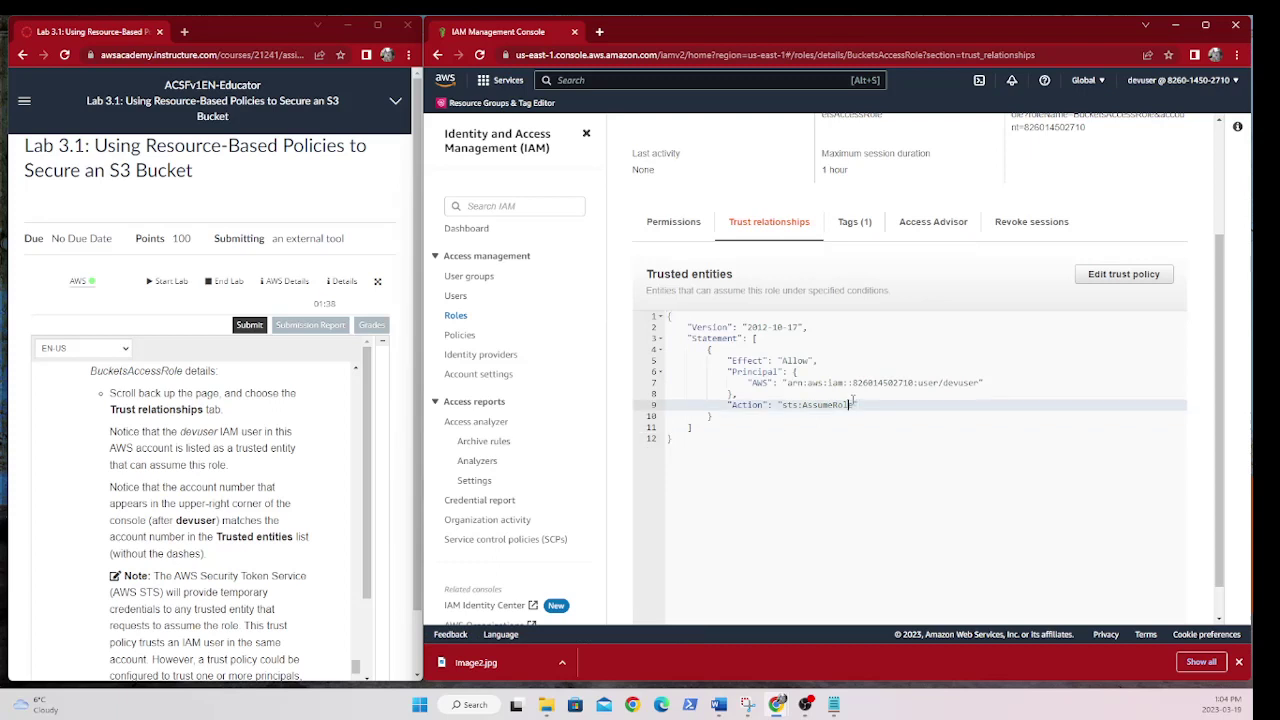
{"action": "left_click_drag", "start_coordinate": [853, 405], "coordinate": [777, 405]}
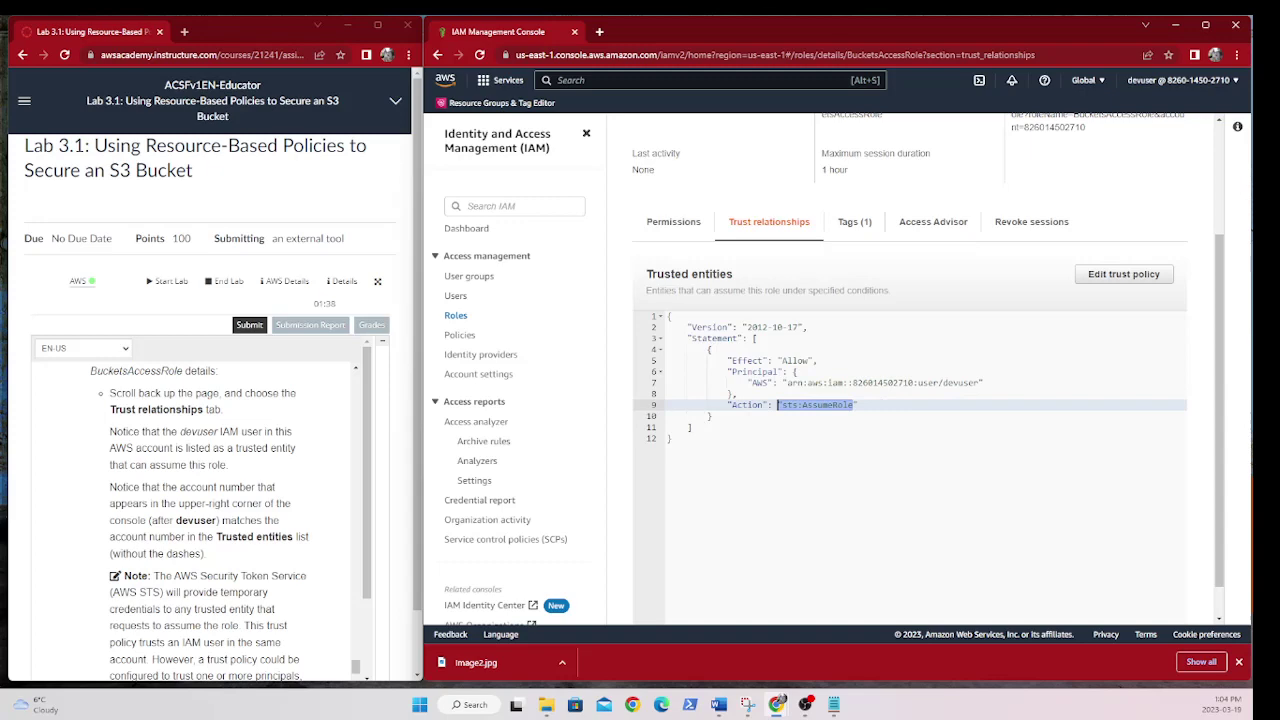
Following lab step 22, switch from devuser to BucketsAccessRole through the role history.
{"action": "scroll", "coordinate": [200, 510], "scroll_direction": "down", "scroll_amount": 5}
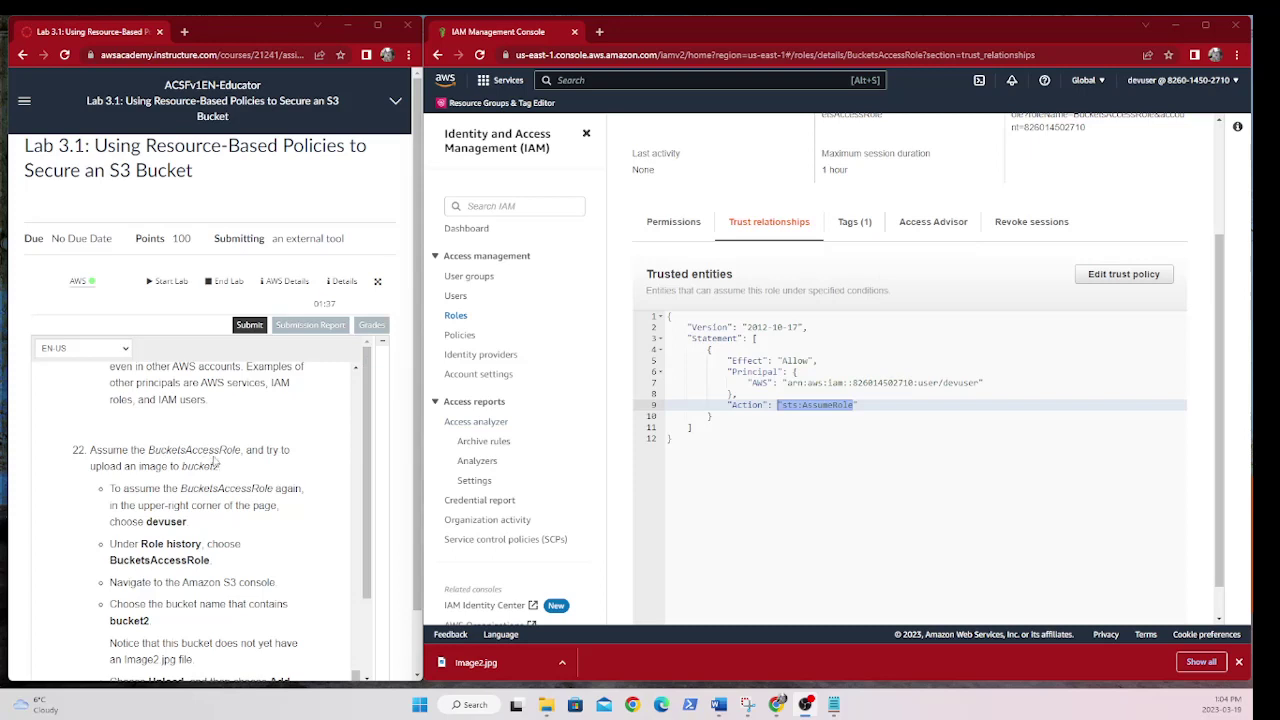
{"action": "left_click", "coordinate": [1236, 82]}
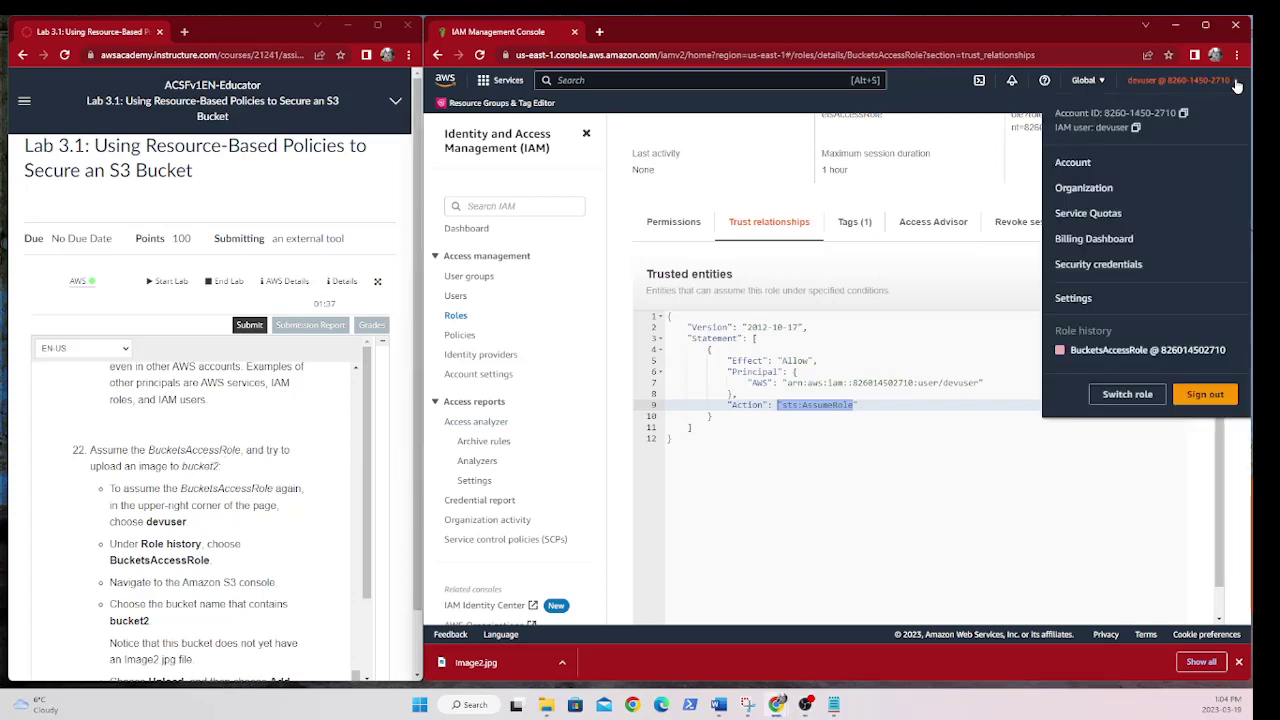
{"action": "left_click", "coordinate": [1117, 352]}
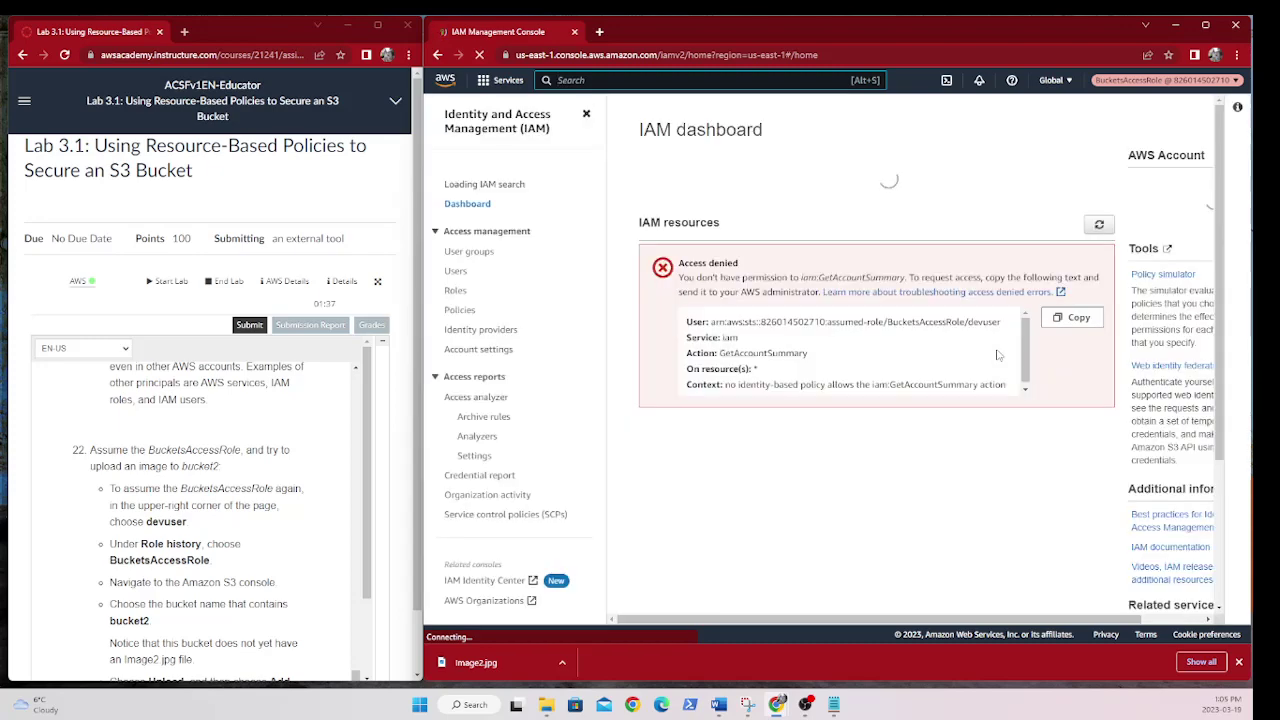
Search the AWS services for "s3", go to the S3 console and open the bucket whose name contains bucket2.
{"action": "scroll", "coordinate": [203, 532], "scroll_direction": "down", "scroll_amount": 1}
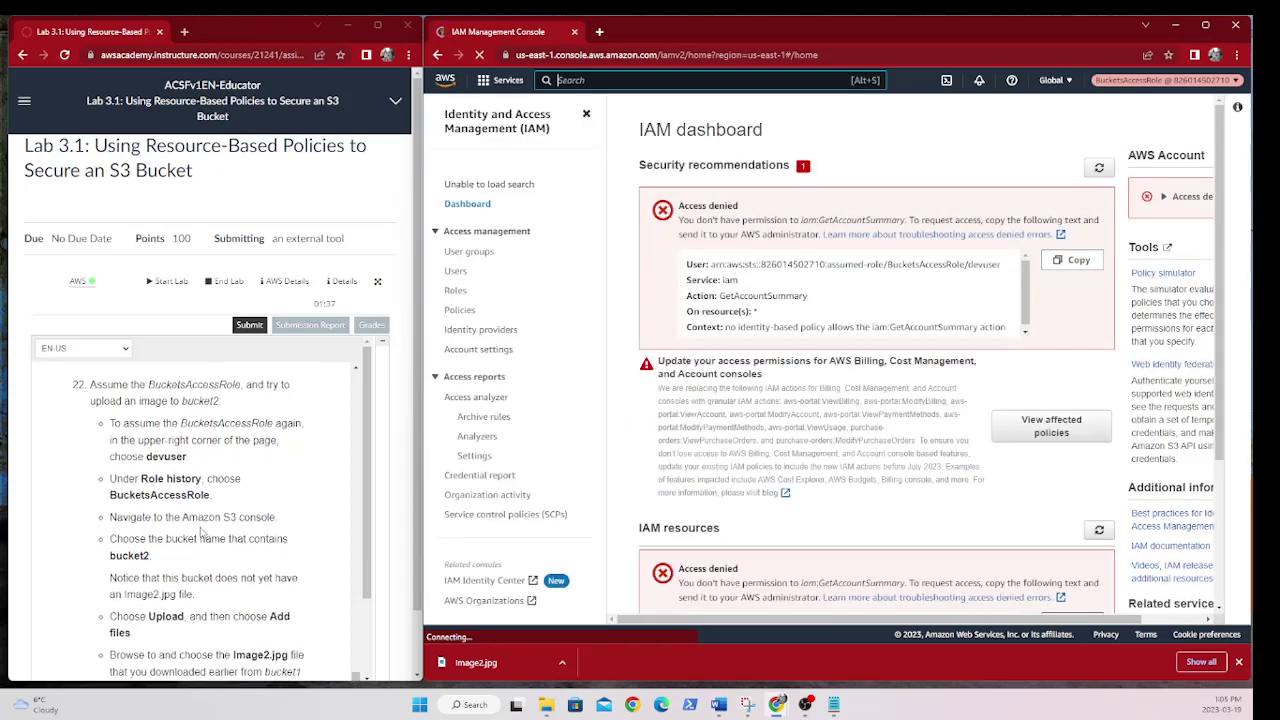
{"action": "left_click", "coordinate": [575, 80]}
{"action": "type", "text": "s3"}
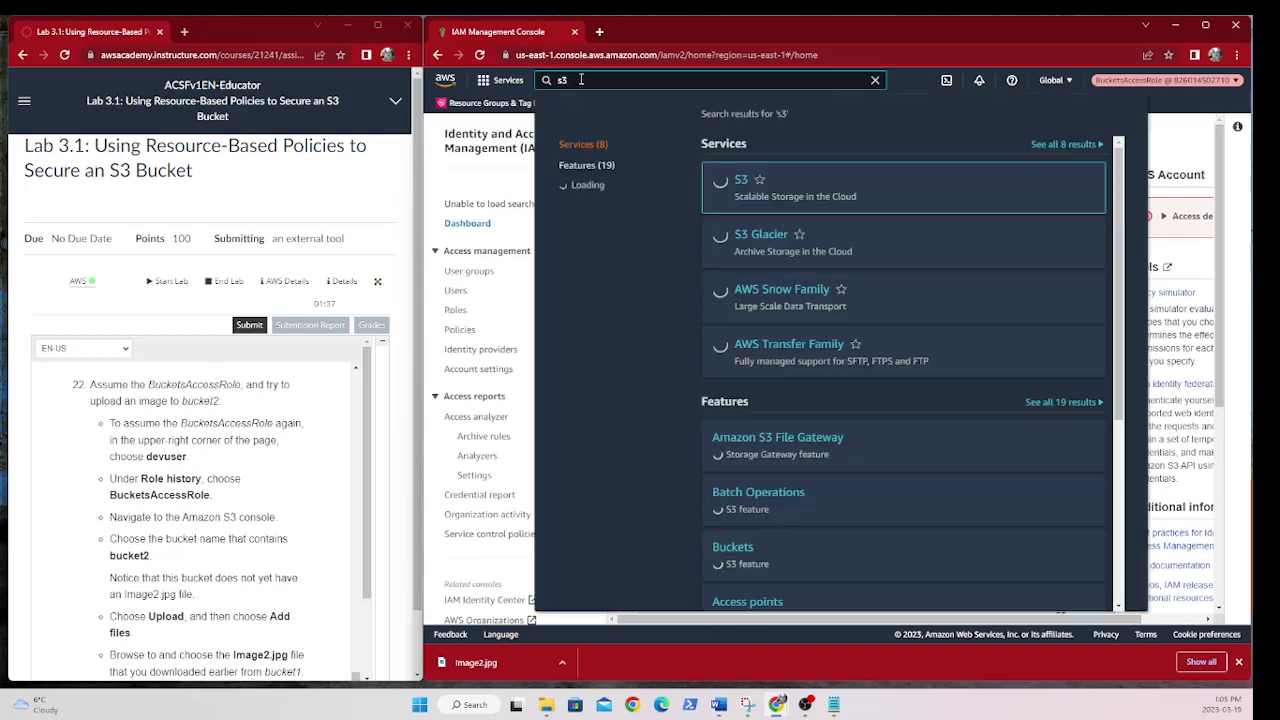
{"action": "key", "text": "Return"}
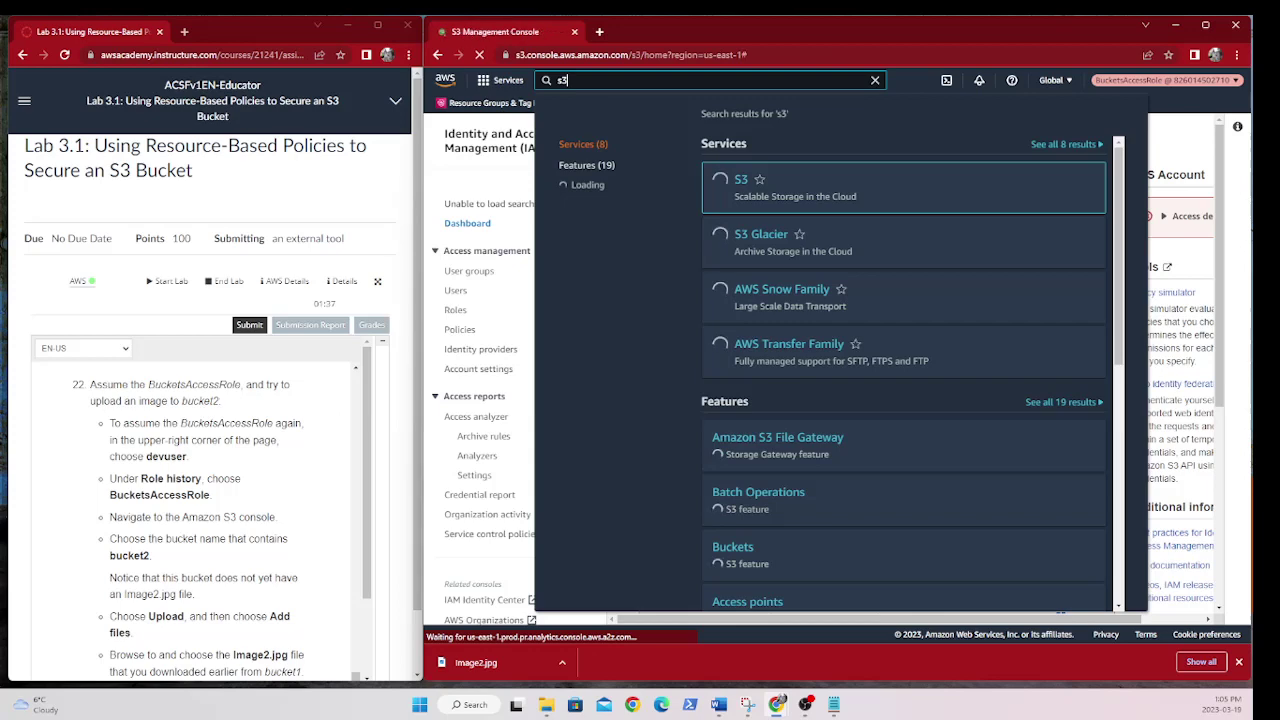
{"action": "scroll", "coordinate": [218, 408], "scroll_direction": "down", "scroll_amount": 2}
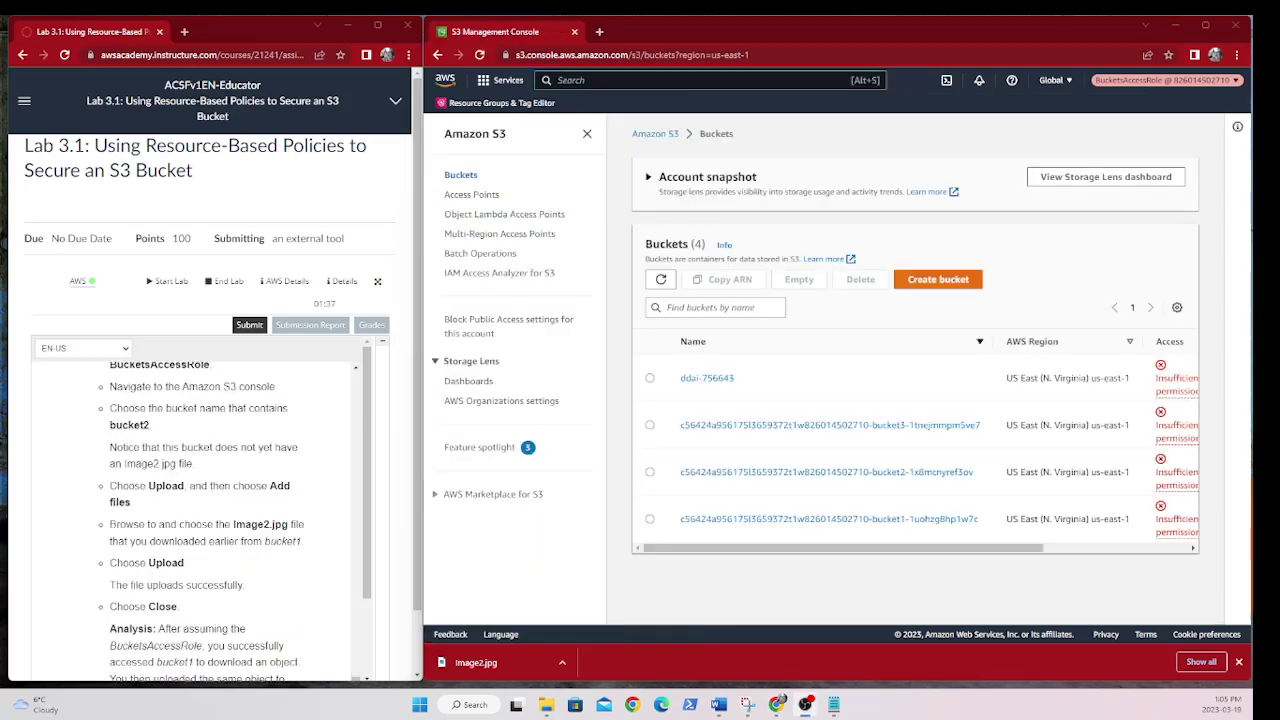
{"action": "left_click", "coordinate": [870, 476]}
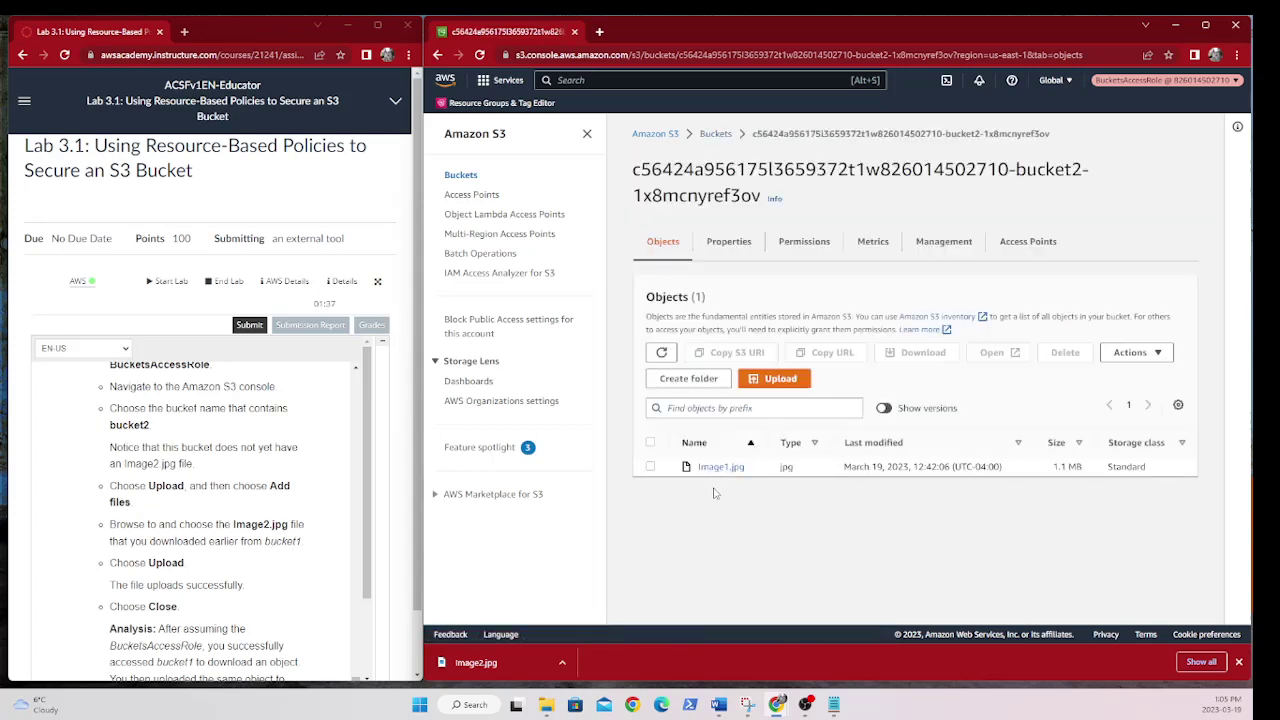
Upload the downloaded Image2.jpg file to bucket2.
{"action": "left_click", "coordinate": [783, 381]}
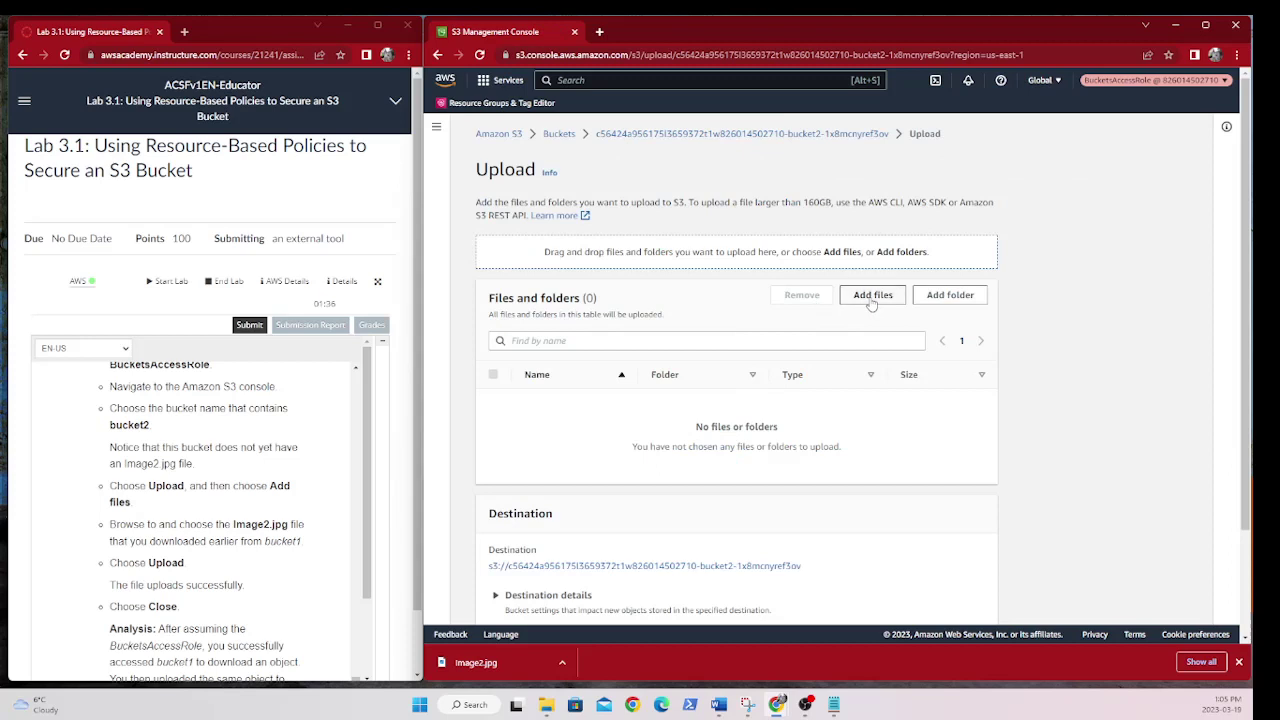
{"action": "left_click", "coordinate": [871, 299]}
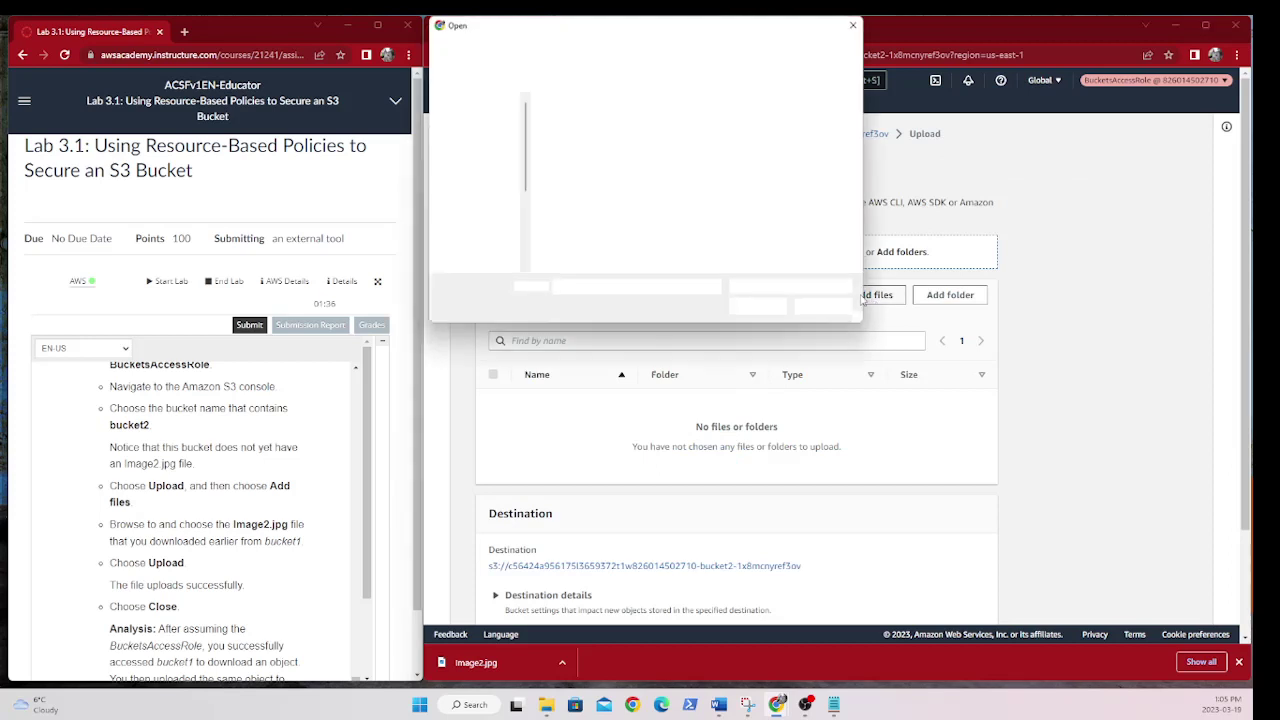
{"action": "double_click", "coordinate": [660, 150]}
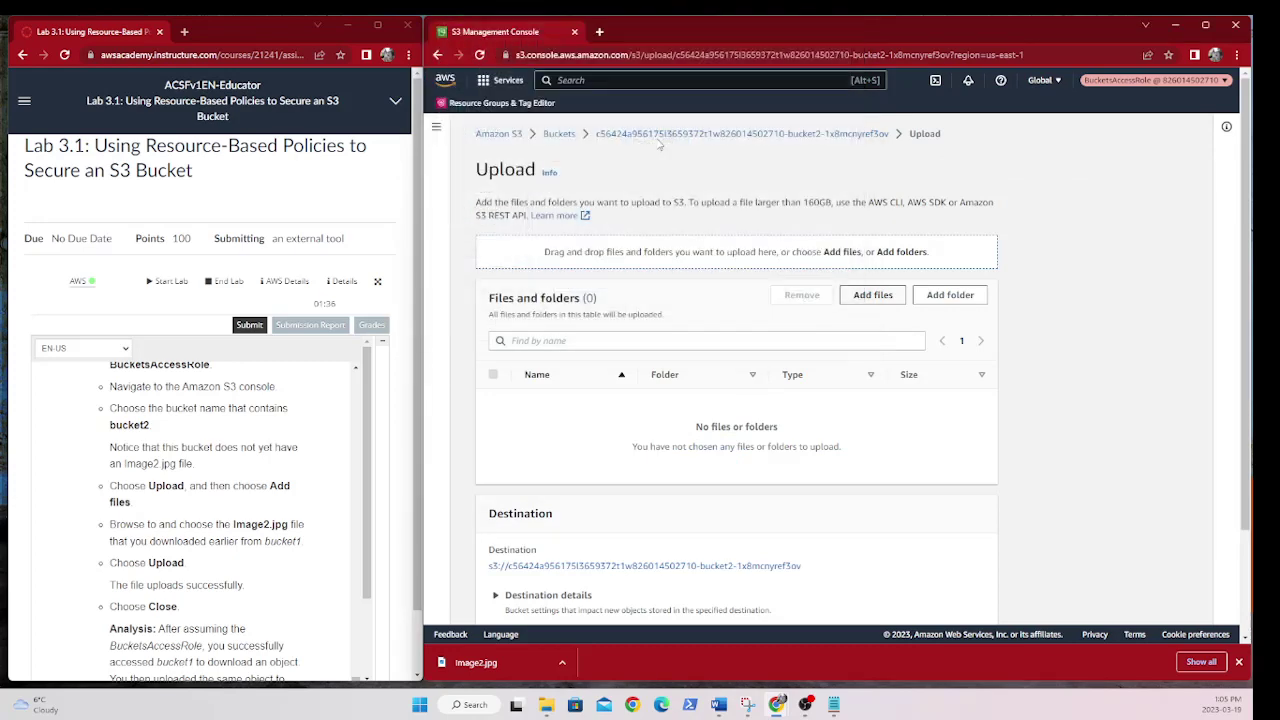
{"action": "scroll", "coordinate": [1070, 412], "scroll_direction": "down", "scroll_amount": 1}
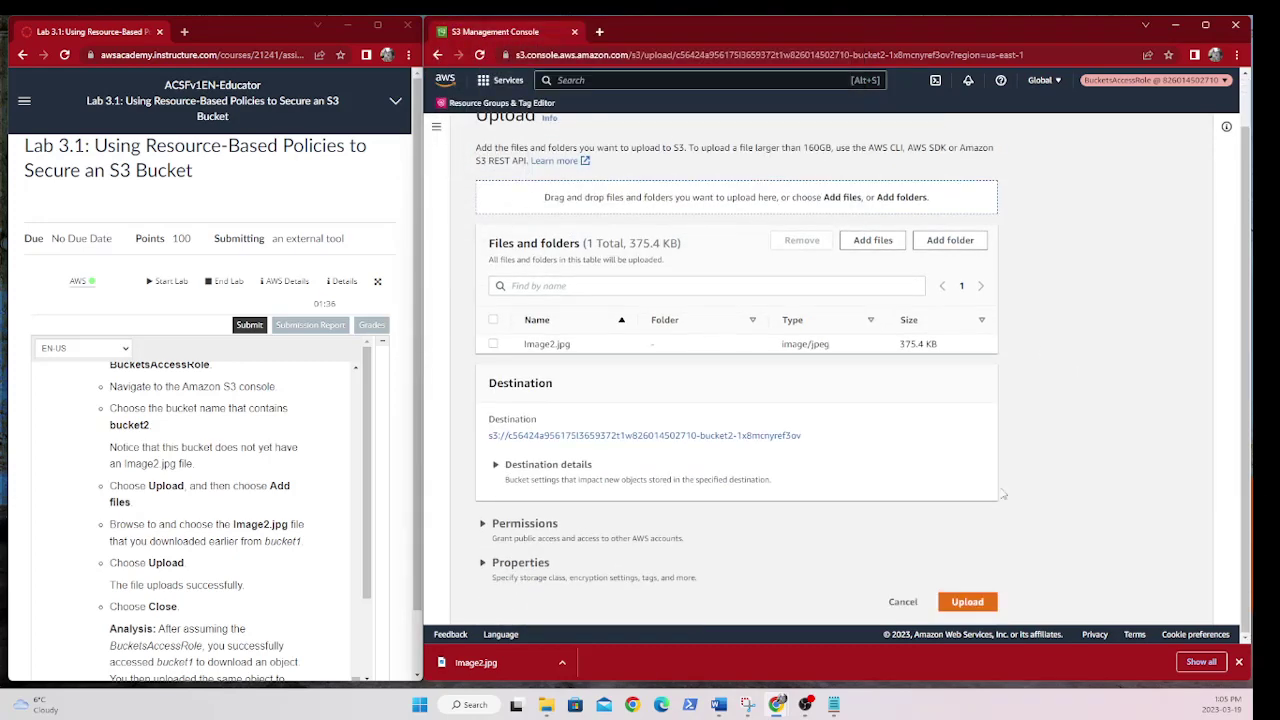
{"action": "left_click", "coordinate": [968, 602]}
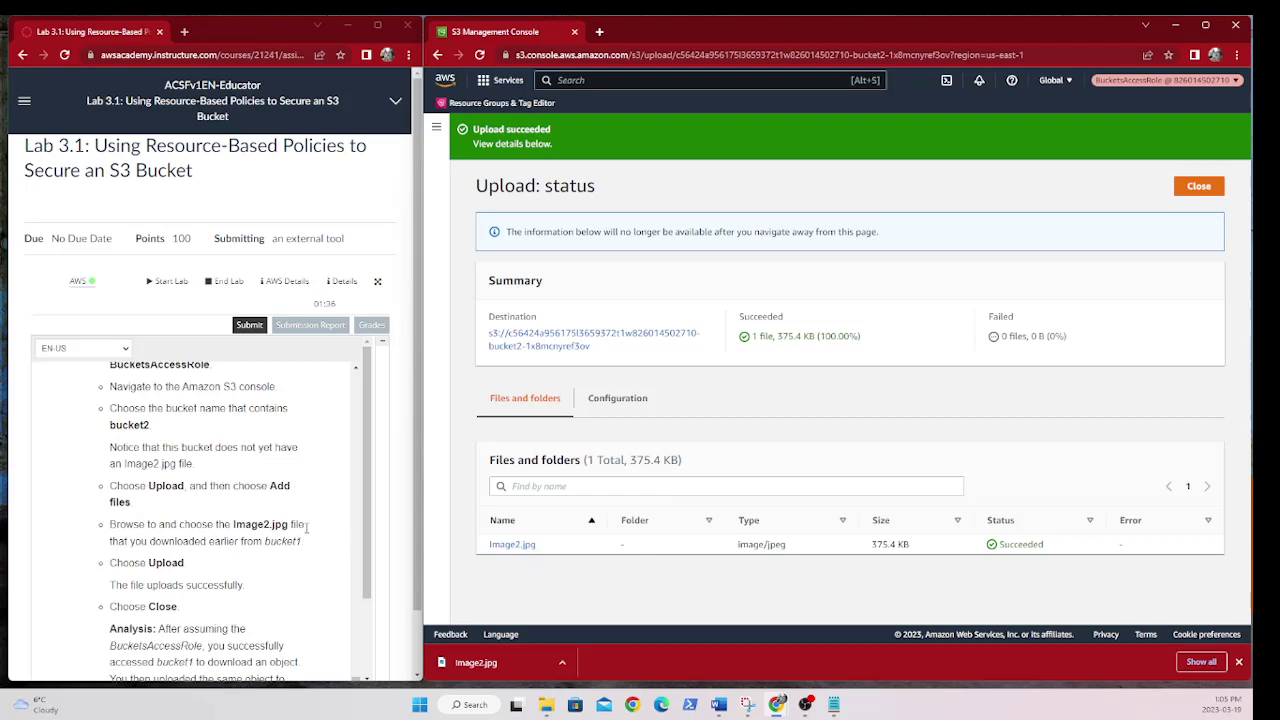
Read the lab guide through to step 23, close the upload status, and bring up the bucket policy in bucket2's permissions.
{"action": "scroll", "coordinate": [325, 538], "scroll_direction": "down", "scroll_amount": 5}
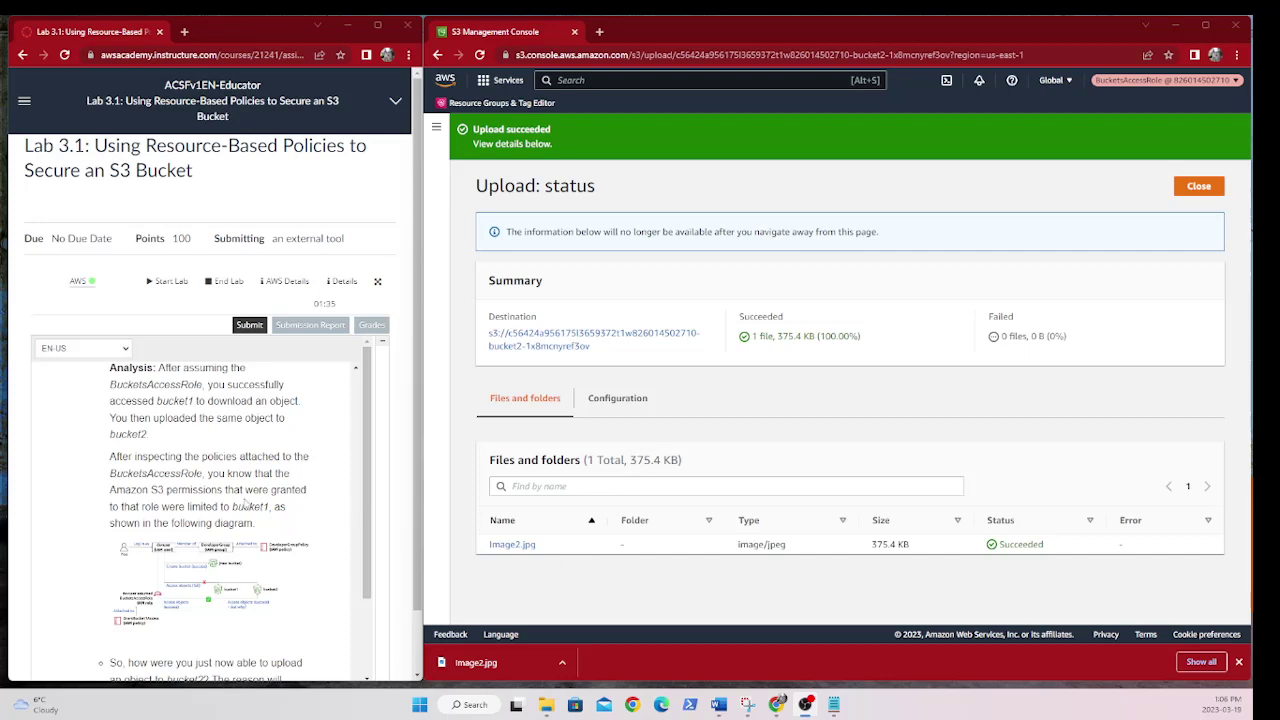
{"action": "scroll", "coordinate": [240, 508], "scroll_direction": "down", "scroll_amount": 3}
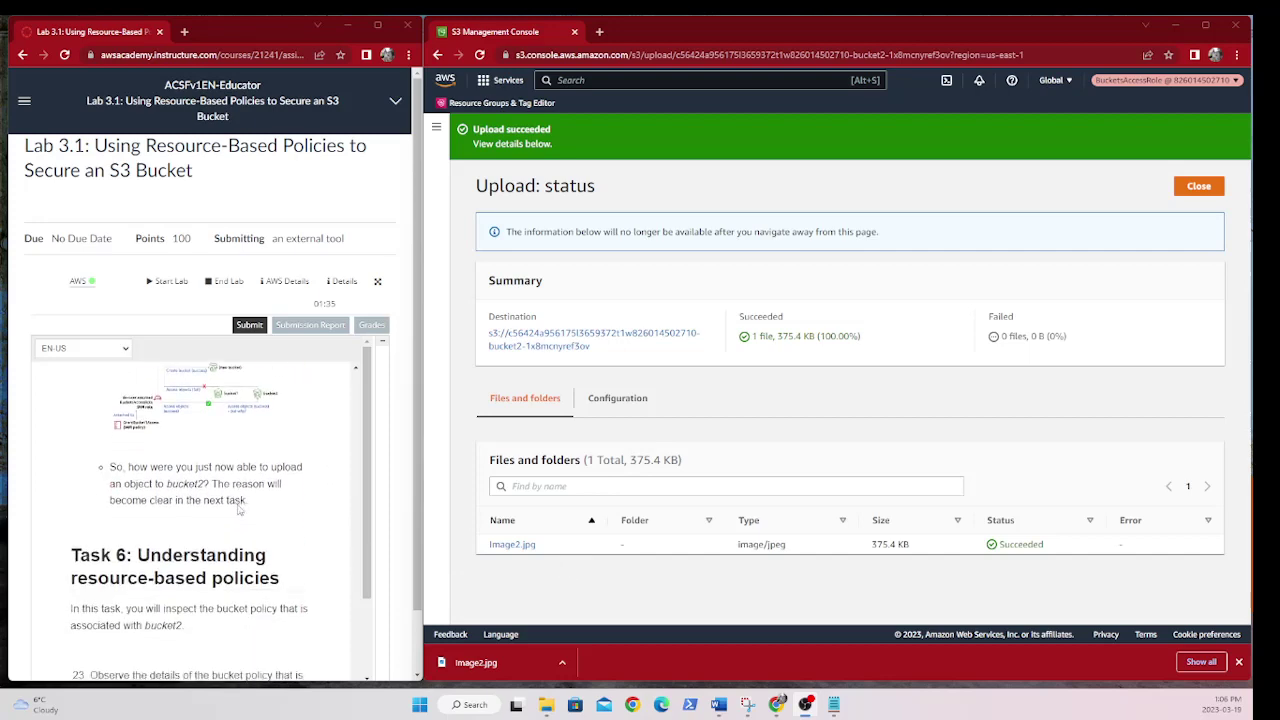
{"action": "scroll", "coordinate": [240, 510], "scroll_direction": "down", "scroll_amount": 2}
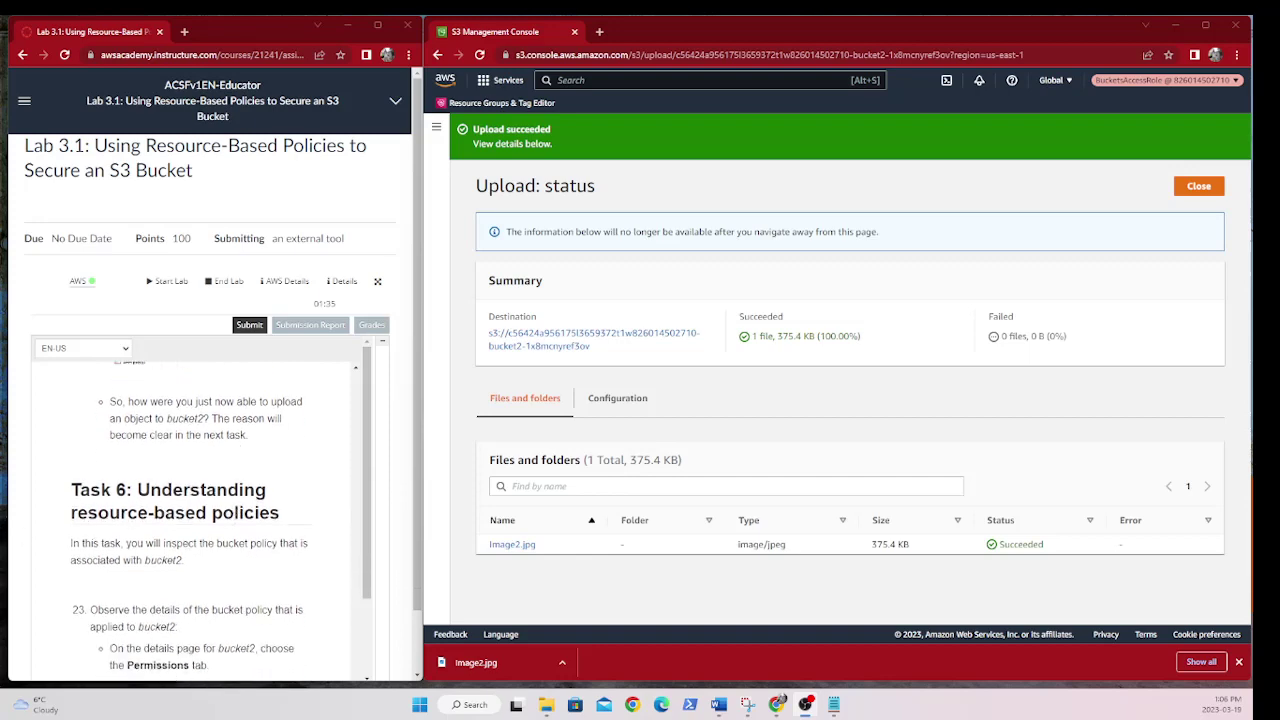
{"action": "scroll", "coordinate": [266, 511], "scroll_direction": "down", "scroll_amount": 5}
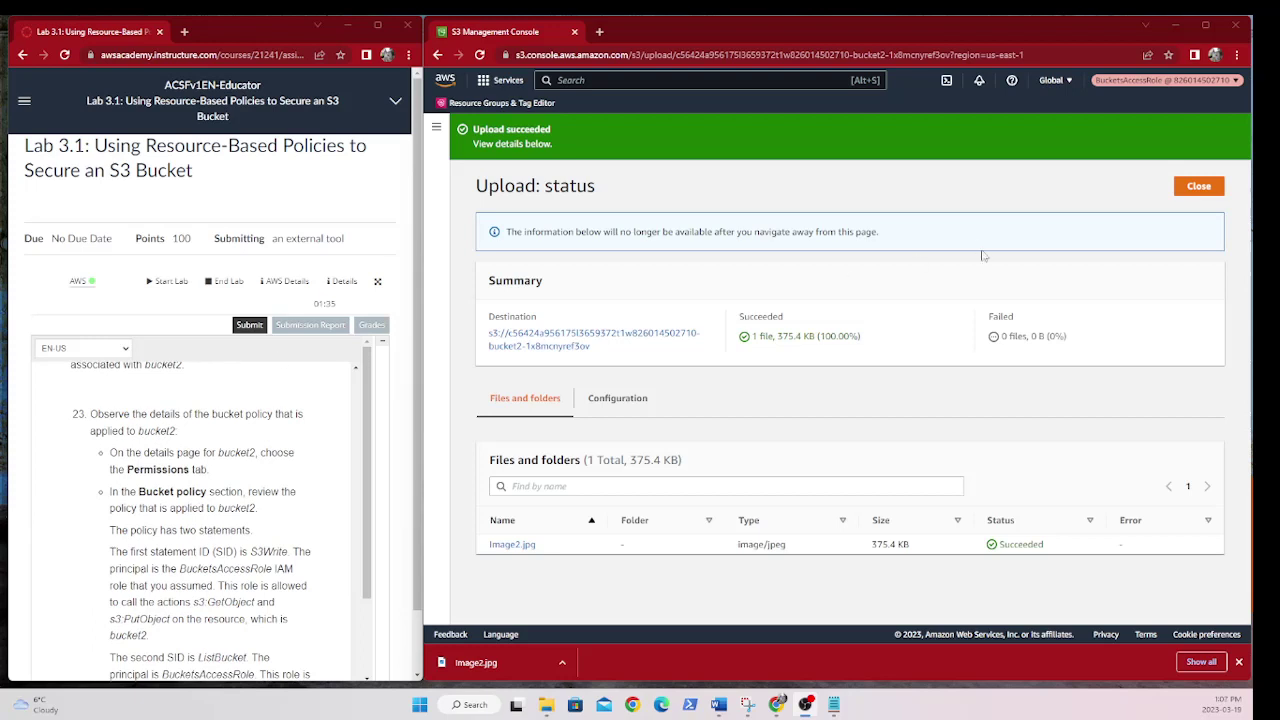
{"action": "left_click", "coordinate": [1199, 187]}
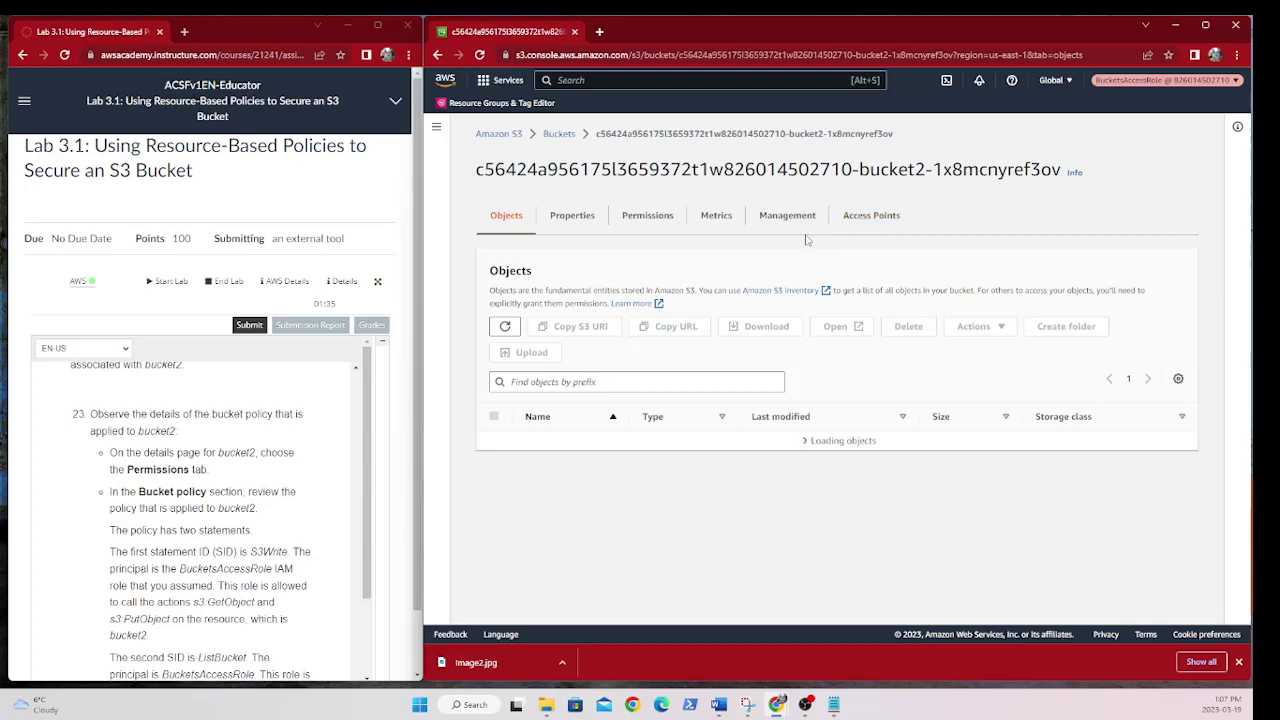
{"action": "left_click", "coordinate": [647, 216]}
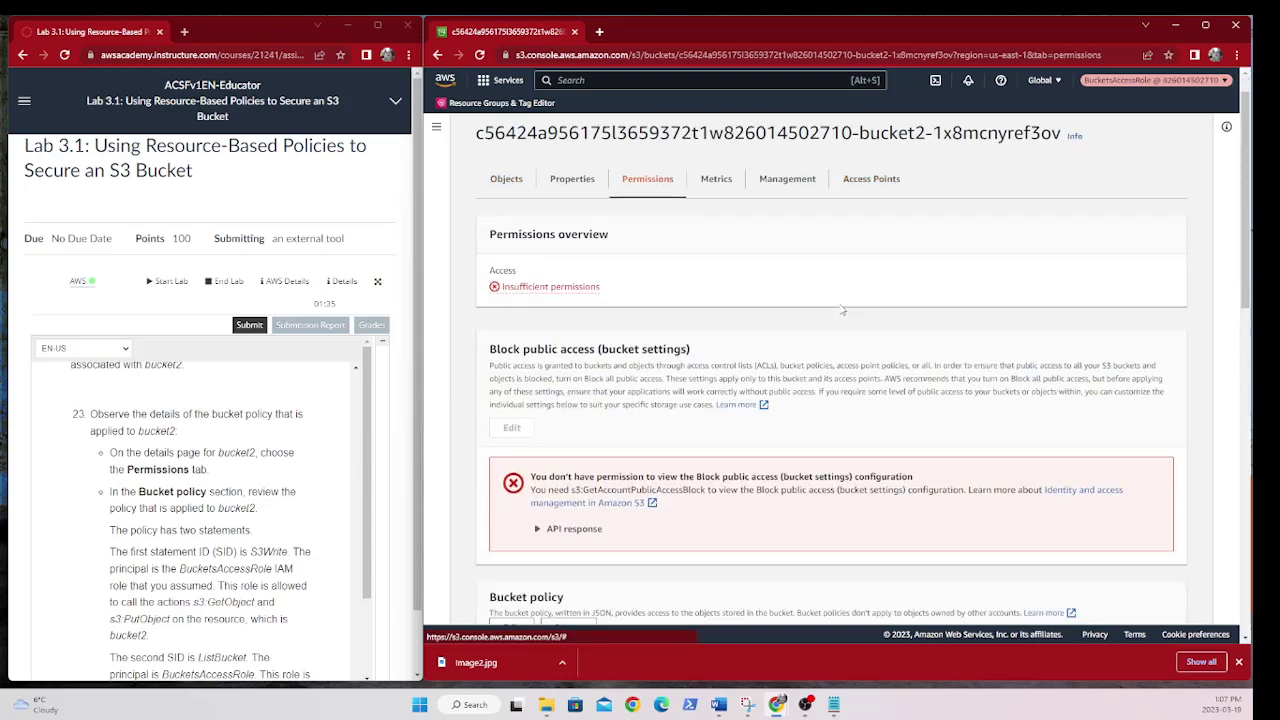
{"action": "scroll", "coordinate": [841, 311], "scroll_direction": "down", "scroll_amount": 3}
{"action": "scroll", "coordinate": [841, 311], "scroll_direction": "down", "scroll_amount": 2}
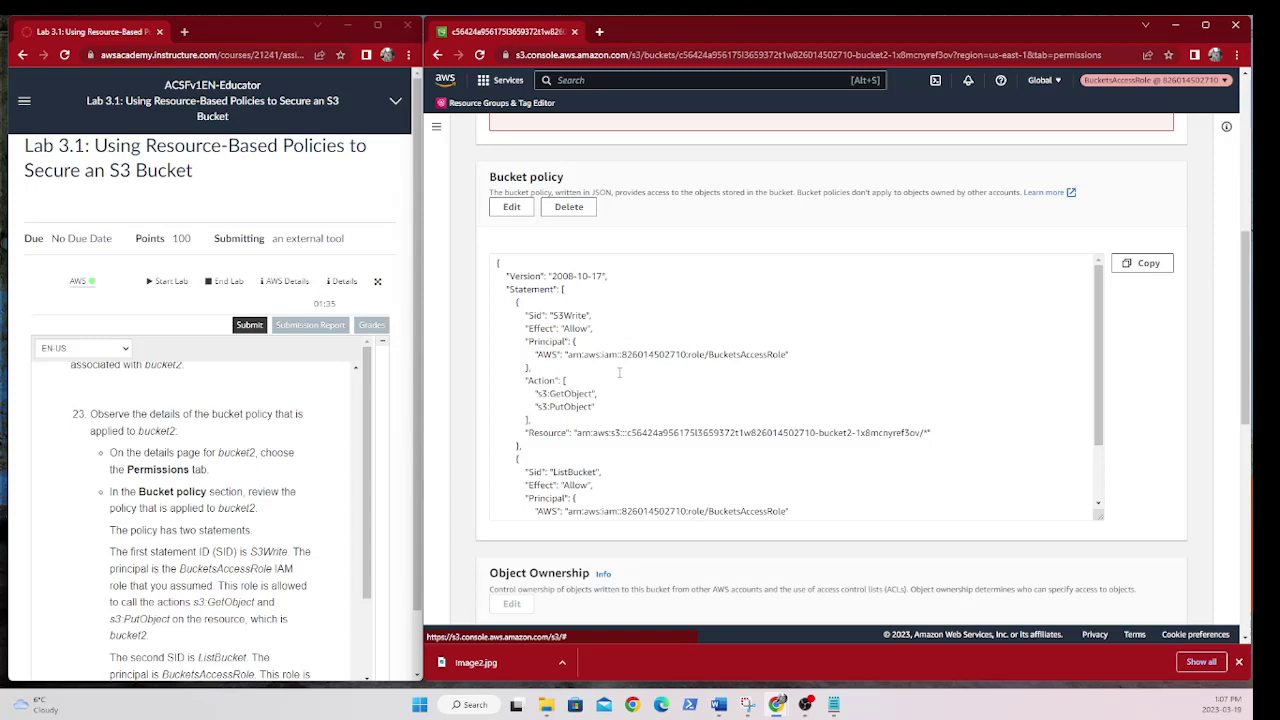
Examine the S3Write and ListBucket statements of bucket2's policy against the lab text, highlighting both statement IDs and the whole S3Write statement.
{"action": "scroll", "coordinate": [619, 372], "scroll_direction": "down", "scroll_amount": 2}
{"action": "scroll", "coordinate": [600, 360], "scroll_direction": "up", "scroll_amount": 2}
{"action": "double_click", "coordinate": [569, 315]}
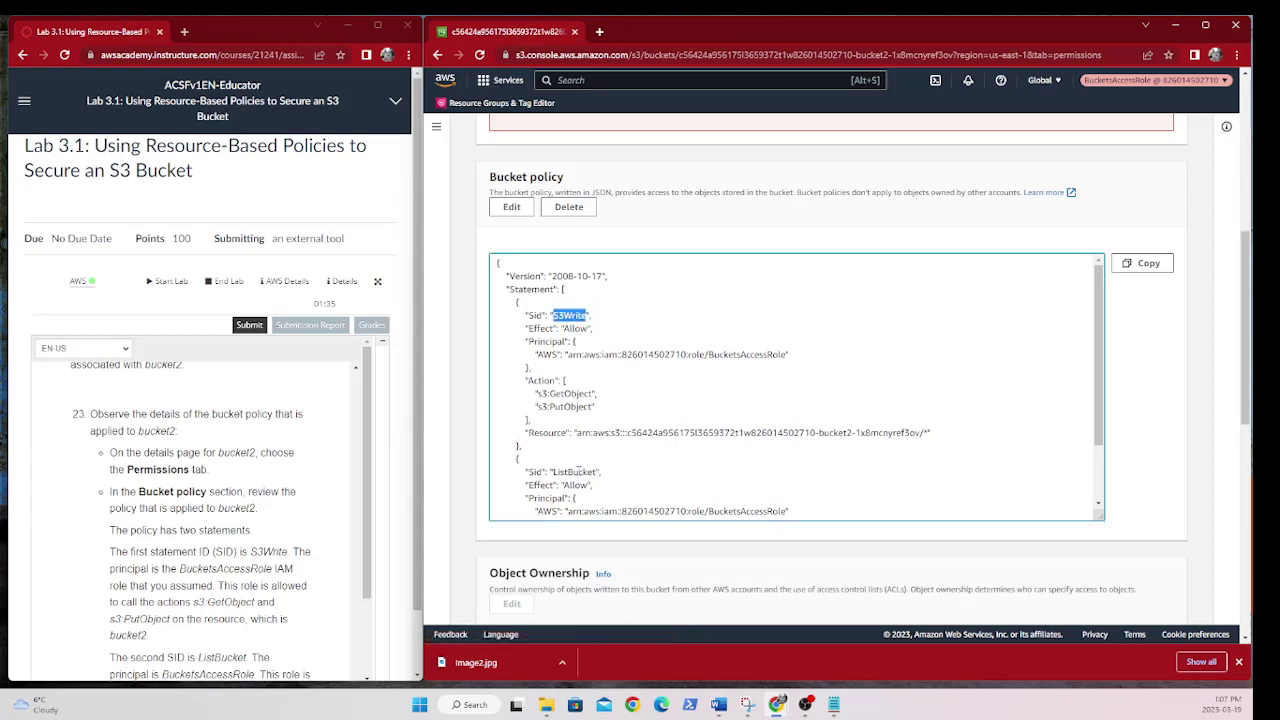
{"action": "double_click", "coordinate": [575, 471]}
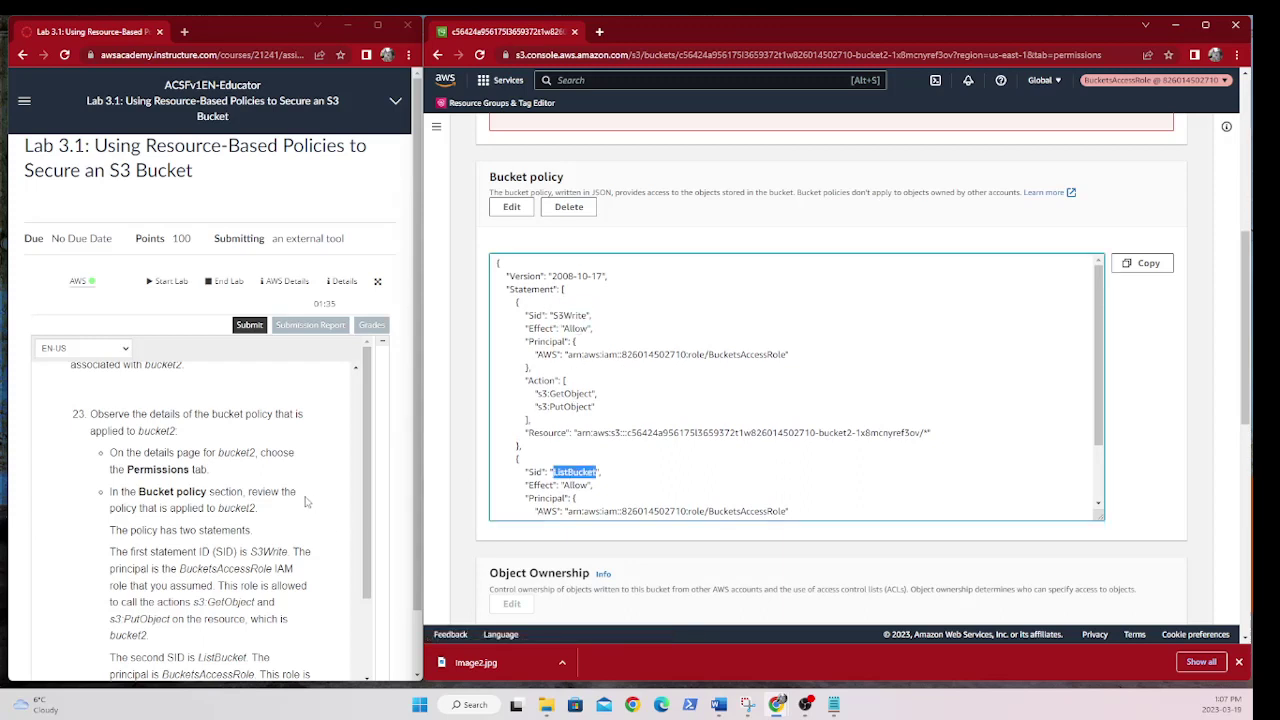
{"action": "scroll", "coordinate": [285, 494], "scroll_direction": "down", "scroll_amount": 1}
{"action": "scroll", "coordinate": [285, 494], "scroll_direction": "down", "scroll_amount": 1}
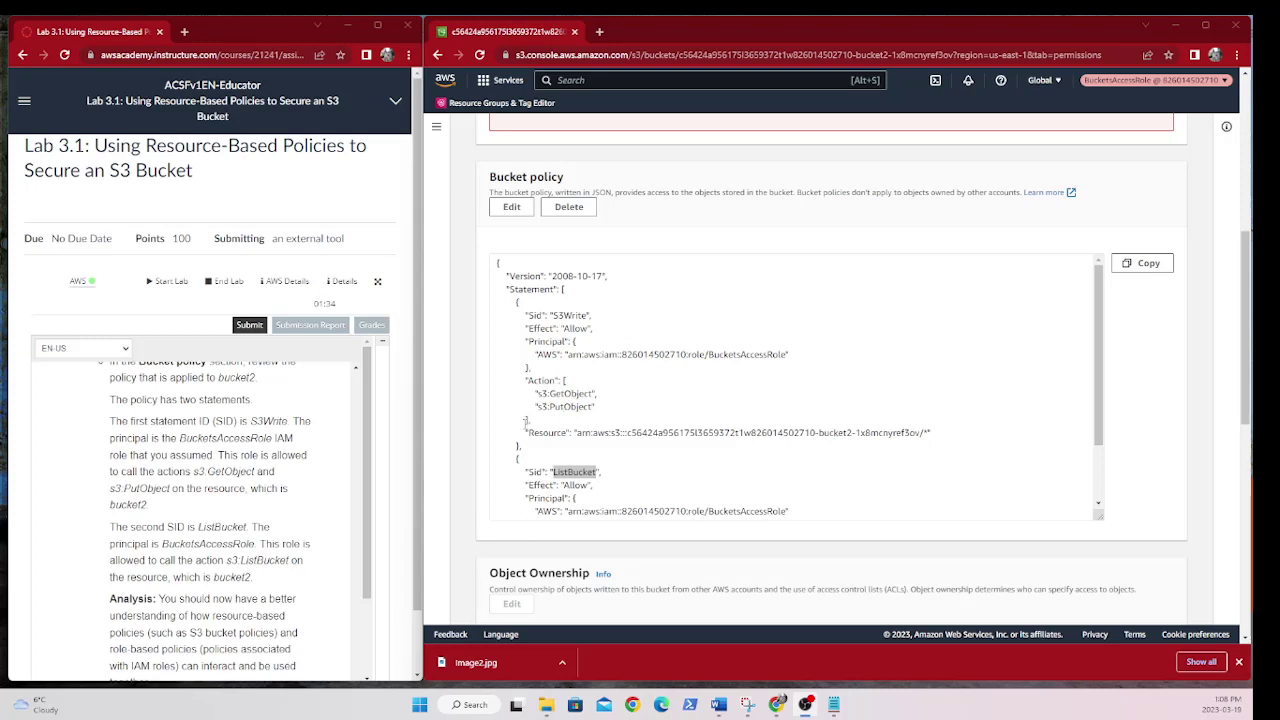
{"action": "left_click_drag", "start_coordinate": [522, 446], "coordinate": [482, 310]}
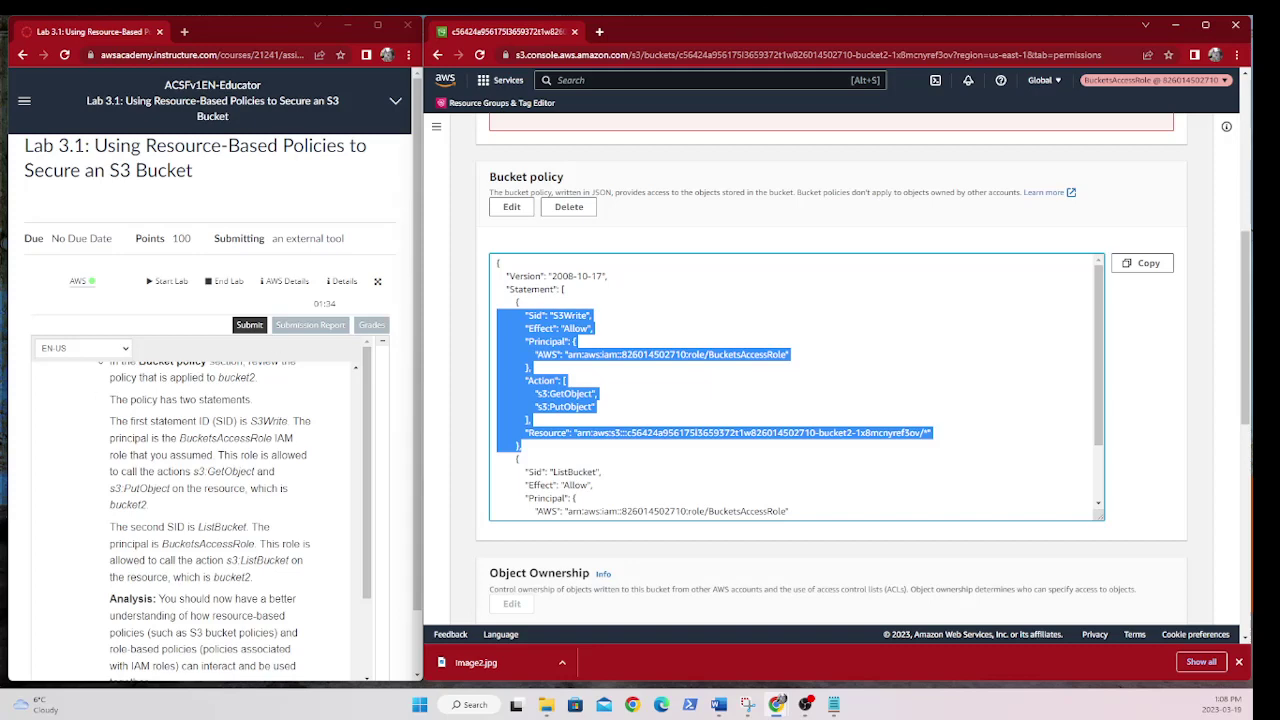
Read the lab guide's challenge task and the step 24 instructions about uploading Image2.jpg to bucket3 as devuser.
{"action": "left_click", "coordinate": [137, 421]}
{"action": "scroll", "coordinate": [137, 421], "scroll_direction": "down", "scroll_amount": 5}
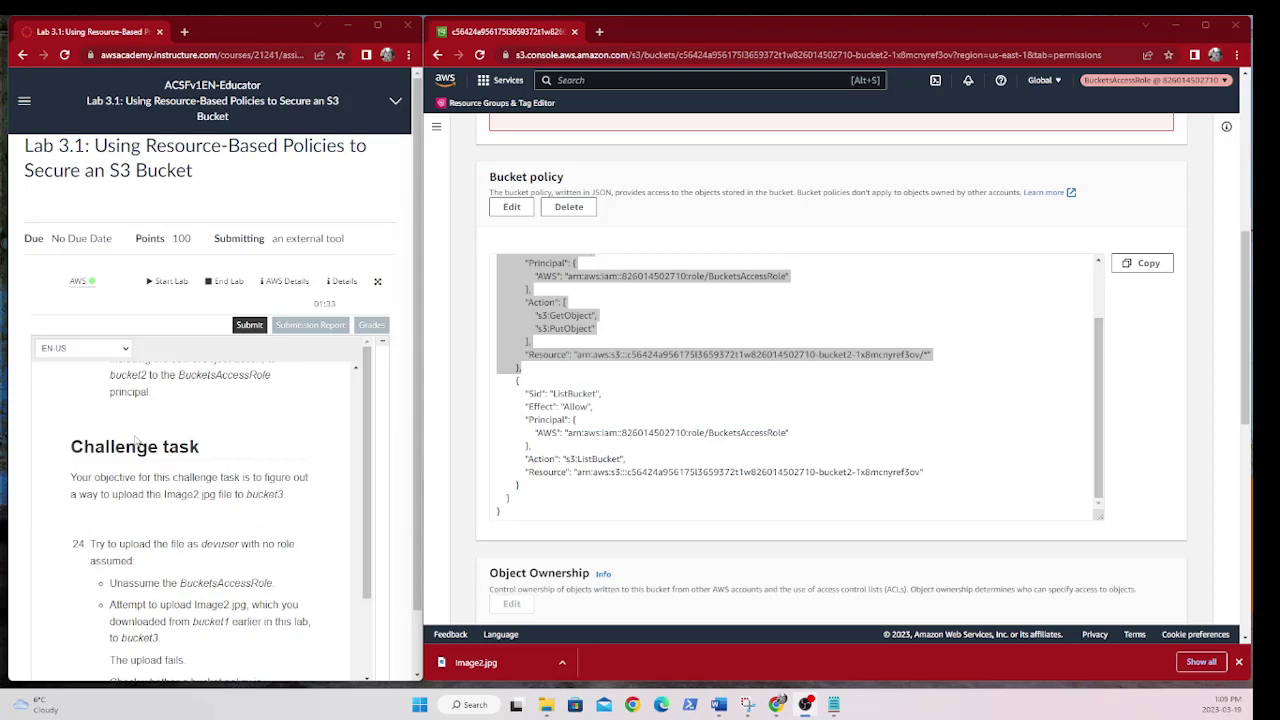
{"action": "scroll", "coordinate": [217, 513], "scroll_direction": "down", "scroll_amount": 3}
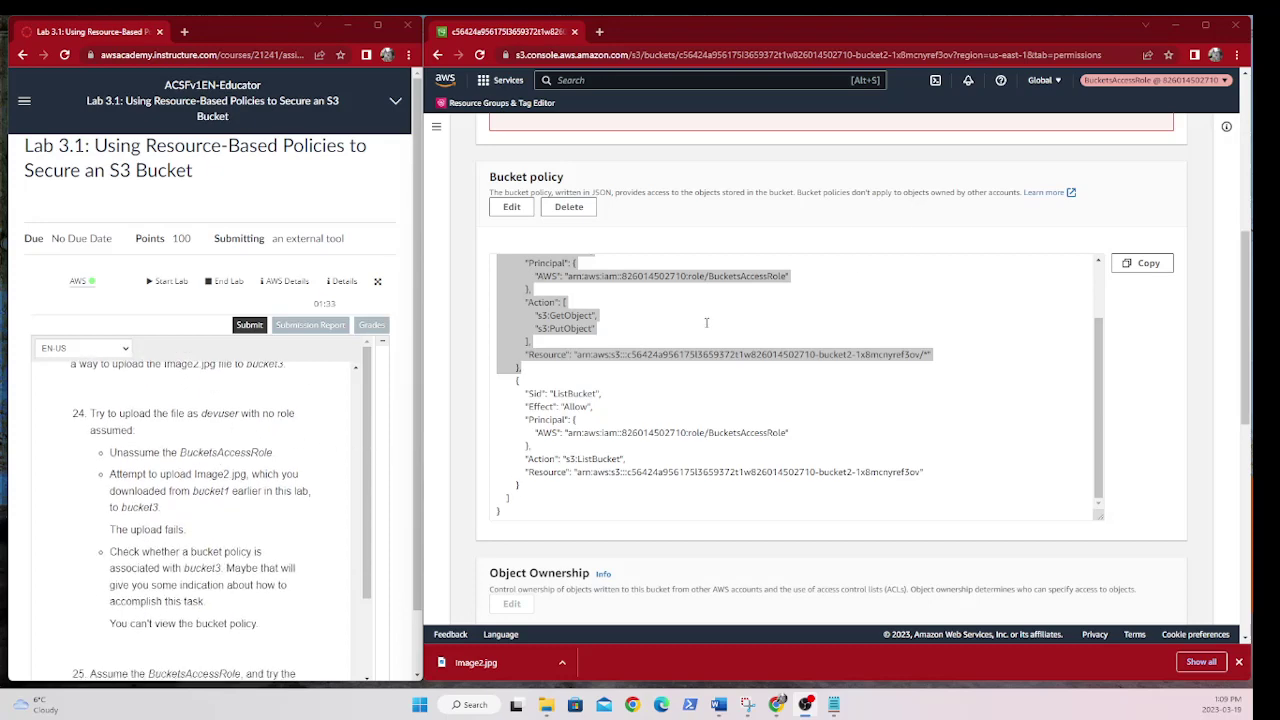
Unassume the BucketsAccessRole by switching back to the devuser identity.
{"action": "scroll", "coordinate": [1221, 268], "scroll_direction": "up", "scroll_amount": 4}
{"action": "scroll", "coordinate": [1221, 268], "scroll_direction": "up", "scroll_amount": 2}
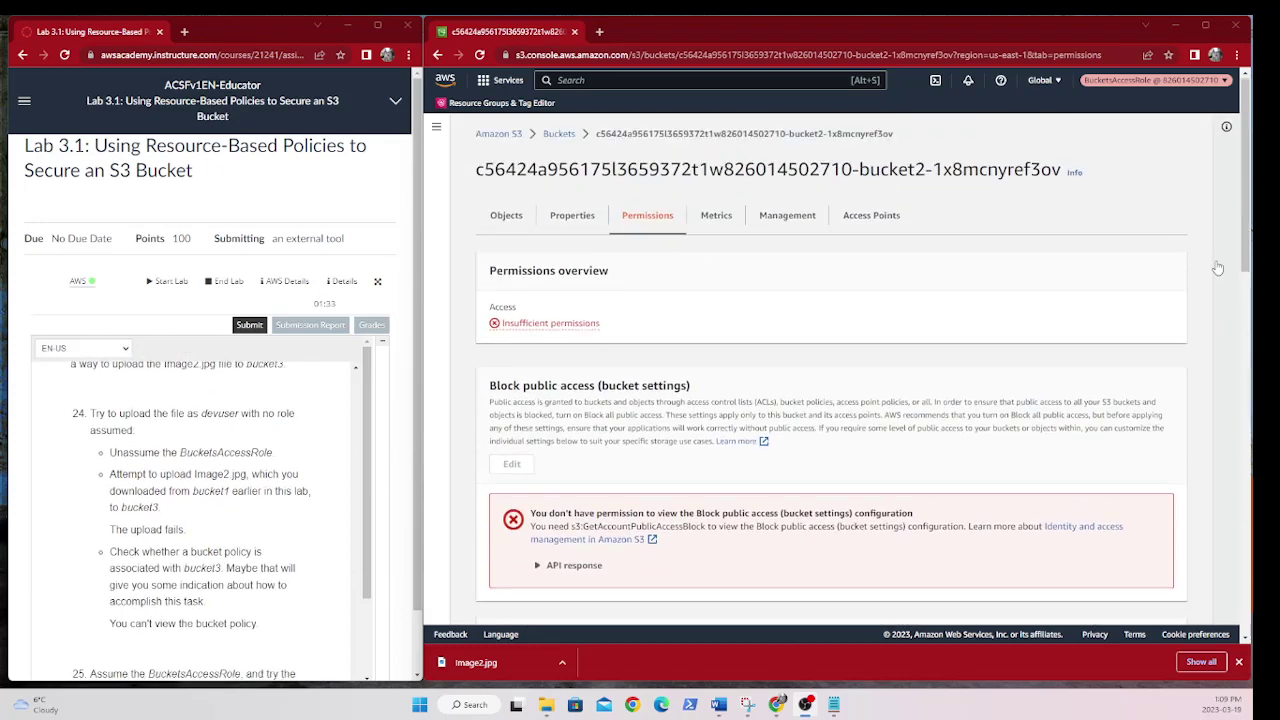
{"action": "left_click", "coordinate": [1224, 82]}
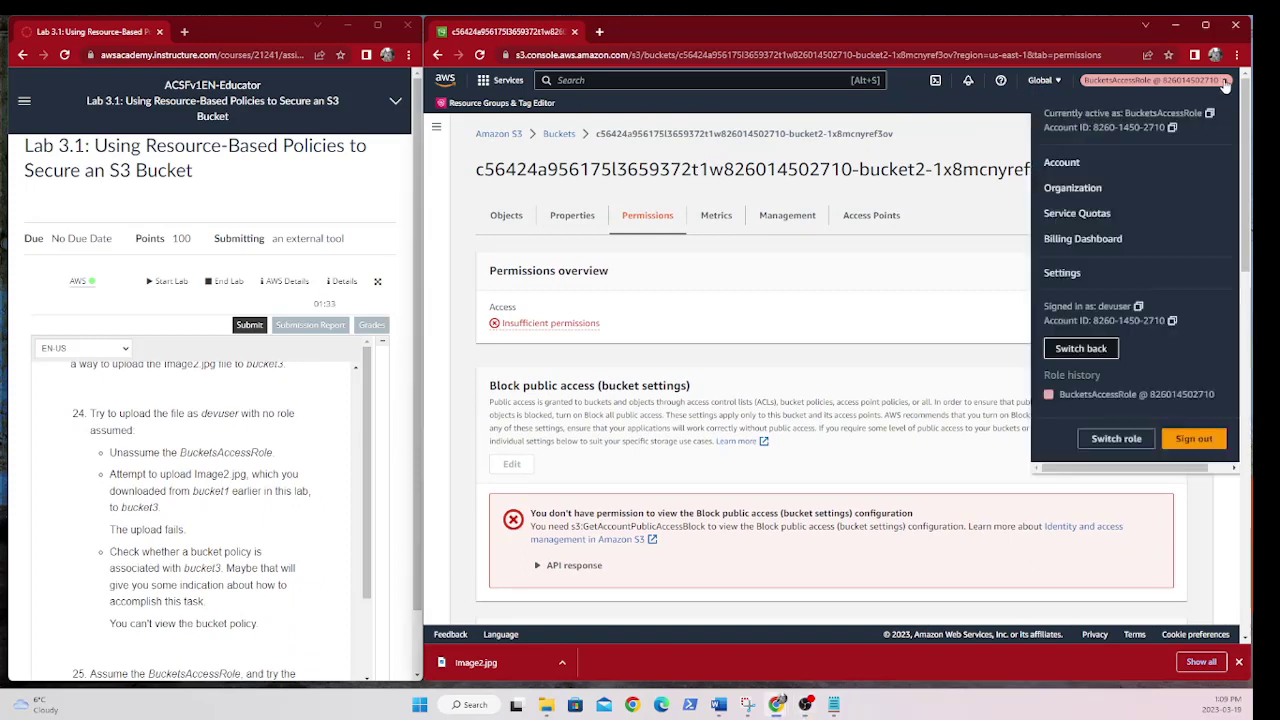
{"action": "left_click", "coordinate": [1078, 349]}
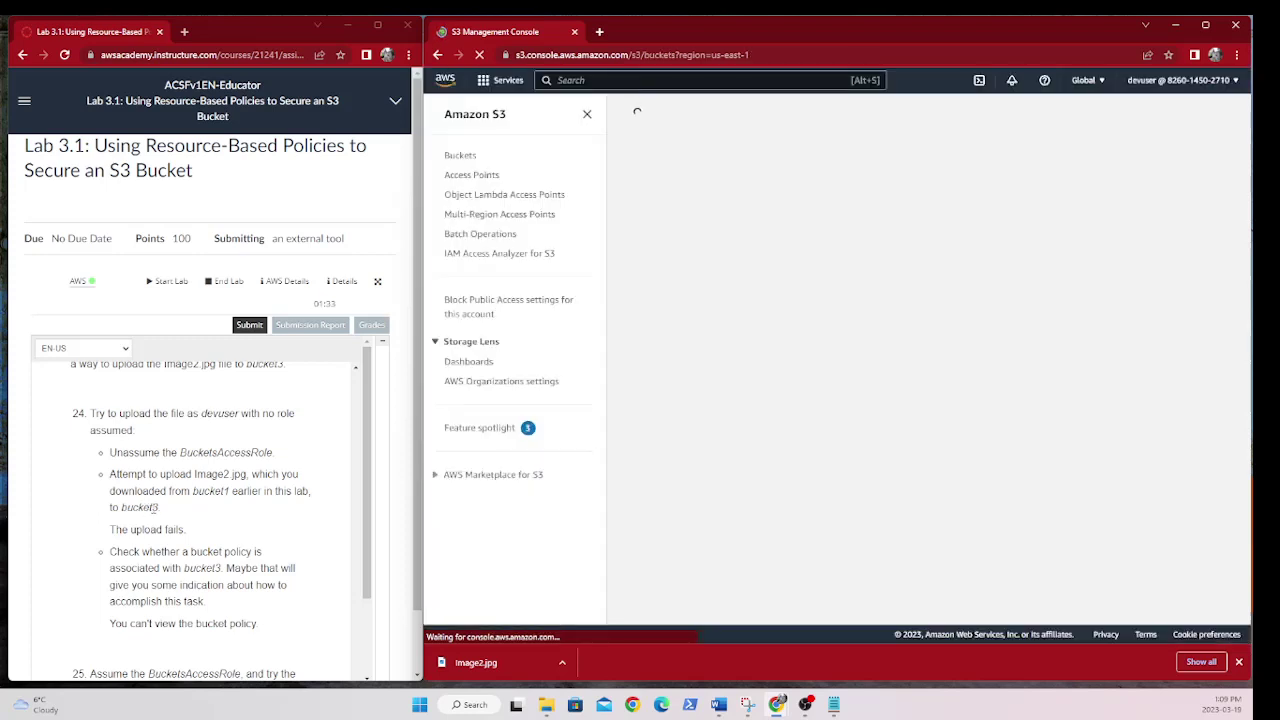
Try to upload Image2.jpg from the lab folder to bucket3 as devuser with no role assumed.
{"action": "double_click", "coordinate": [148, 508]}
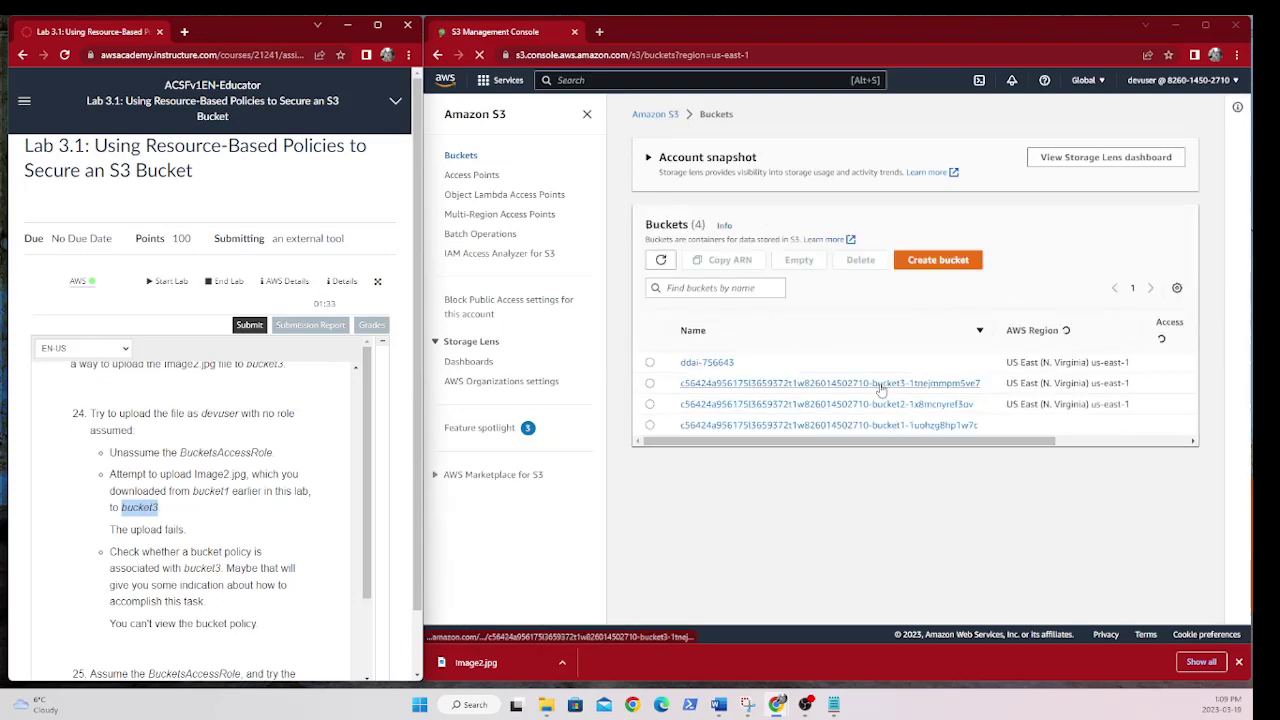
{"action": "left_click", "coordinate": [878, 384]}
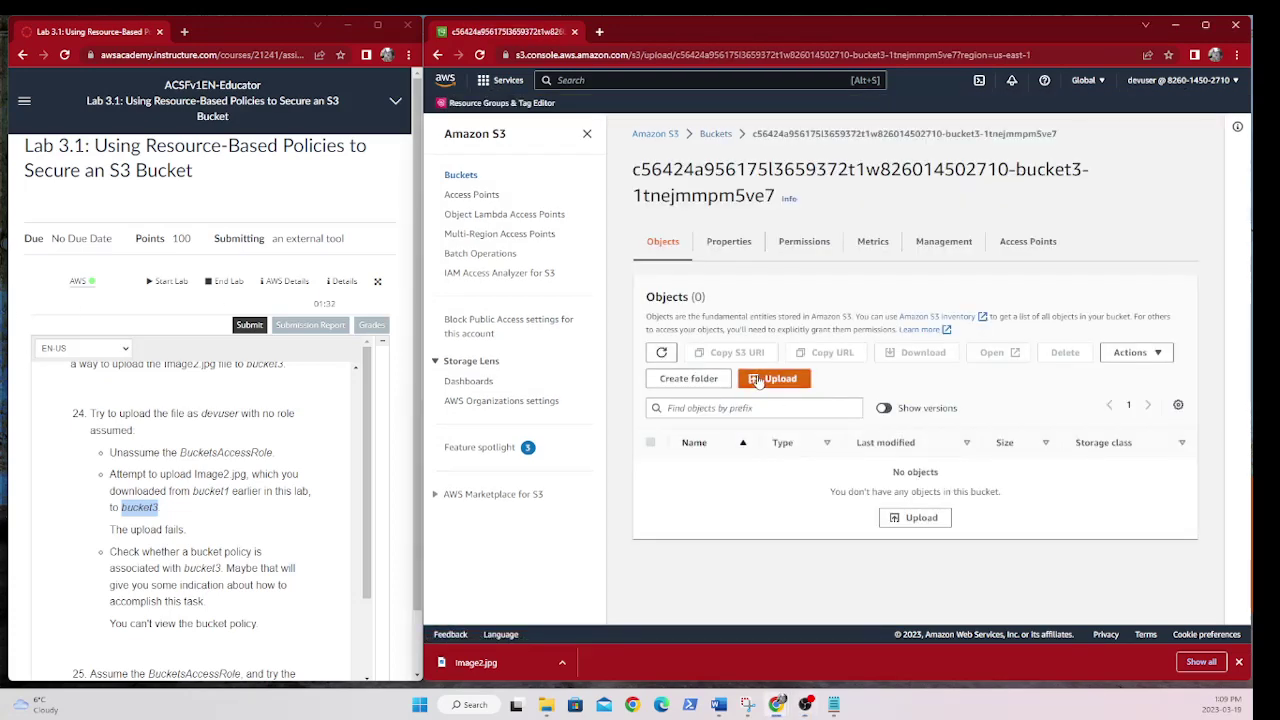
{"action": "left_click", "coordinate": [781, 384]}
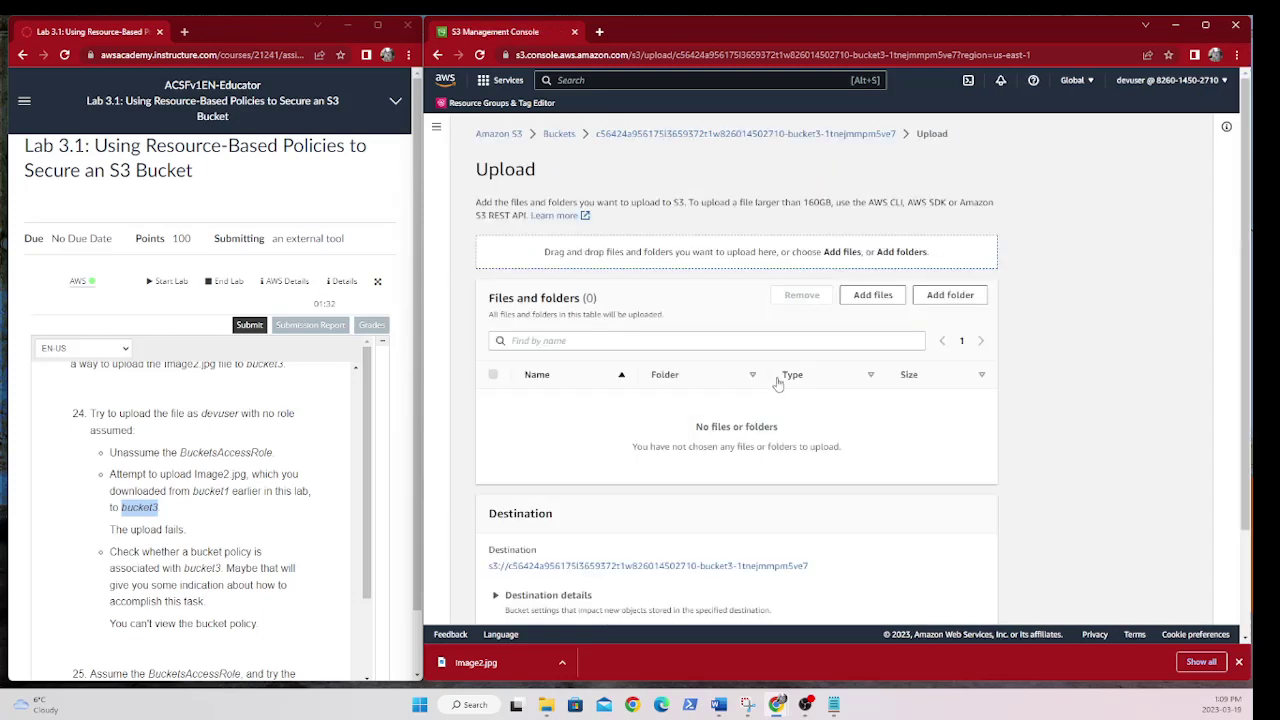
{"action": "left_click", "coordinate": [889, 296]}
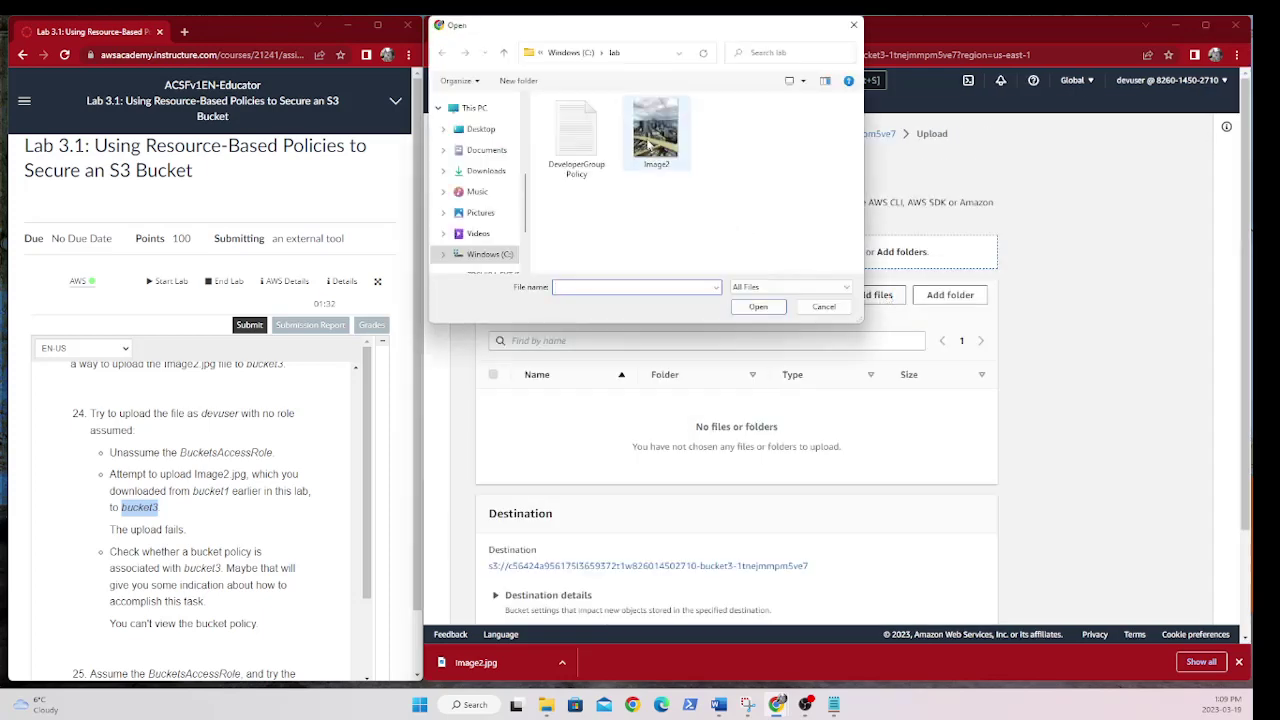
{"action": "double_click", "coordinate": [655, 130]}
{"action": "scroll", "coordinate": [1075, 388], "scroll_direction": "down", "scroll_amount": 1}
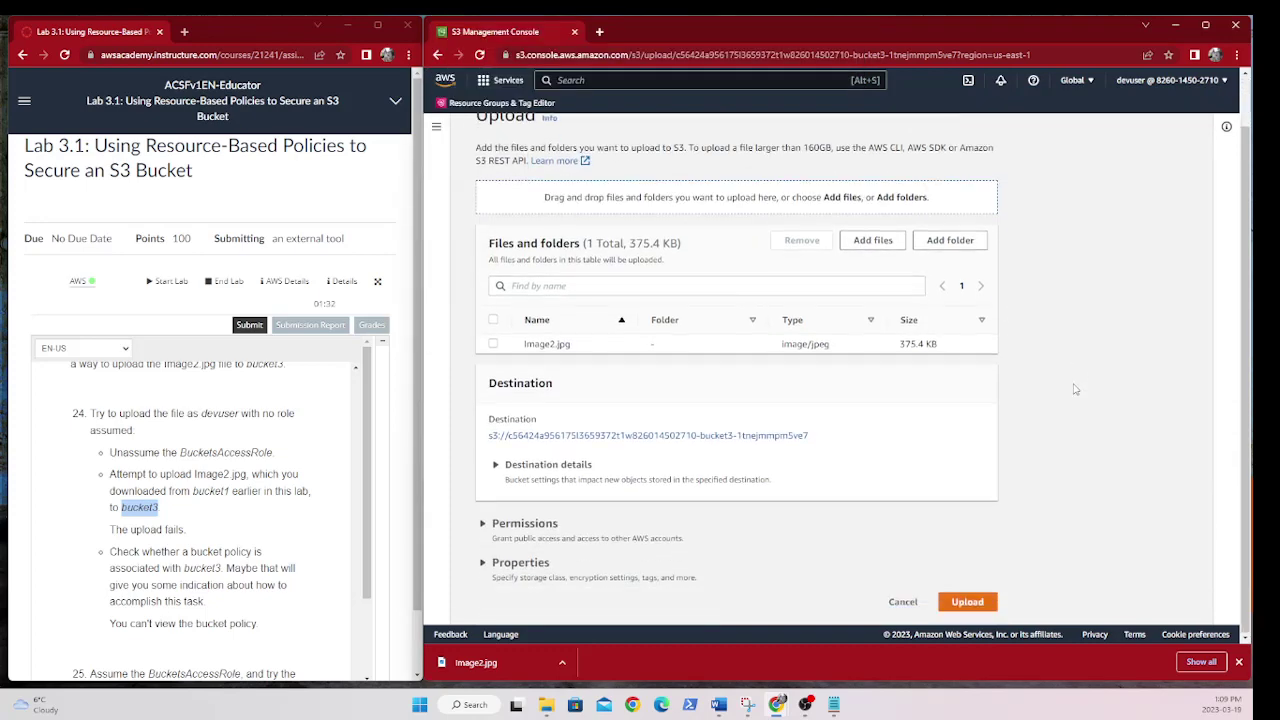
{"action": "left_click", "coordinate": [968, 602]}
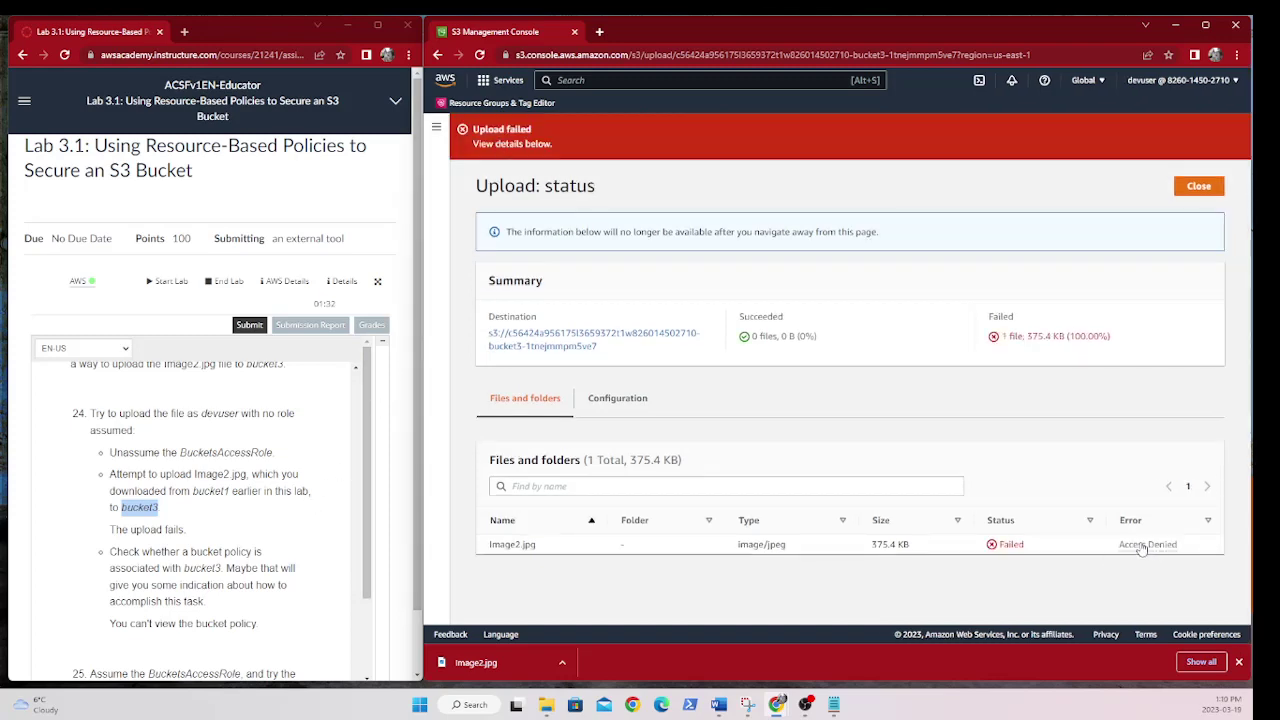
Close the upload status and check bucket3's permissions for a bucket policy as devuser.
{"action": "scroll", "coordinate": [229, 551], "scroll_direction": "down", "scroll_amount": 2}
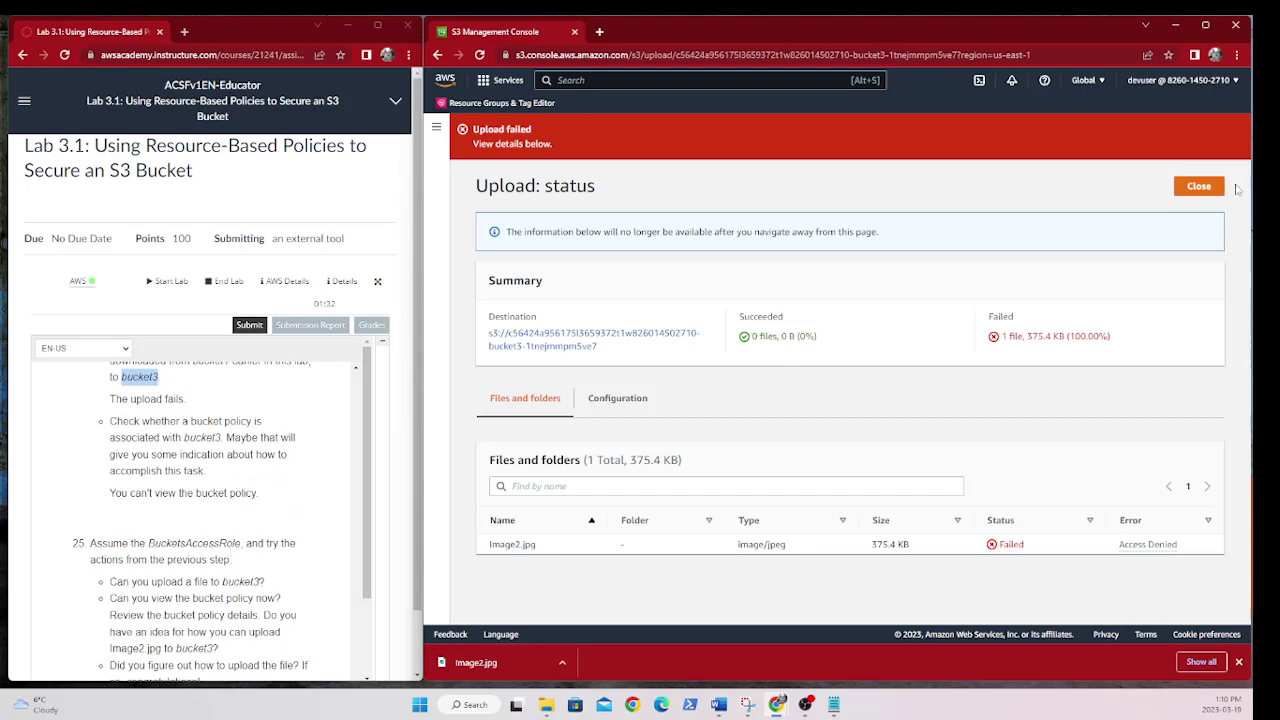
{"action": "left_click", "coordinate": [1199, 187]}
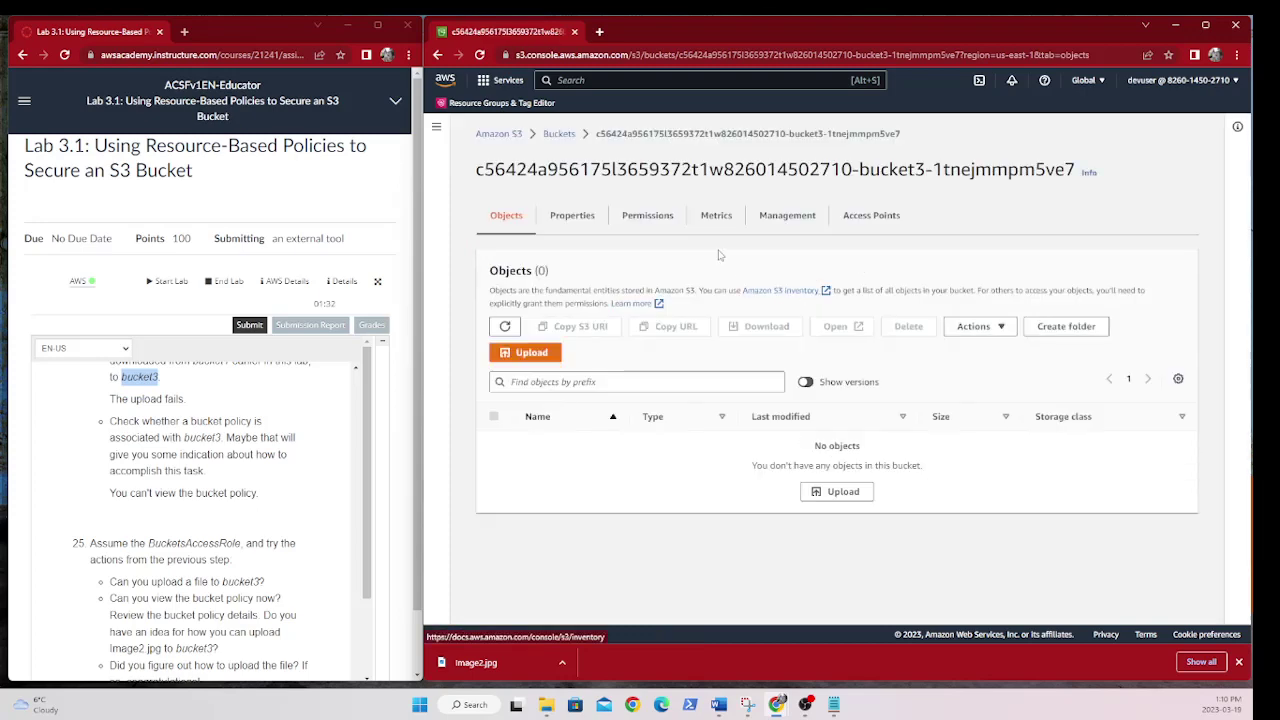
{"action": "left_click", "coordinate": [643, 222]}
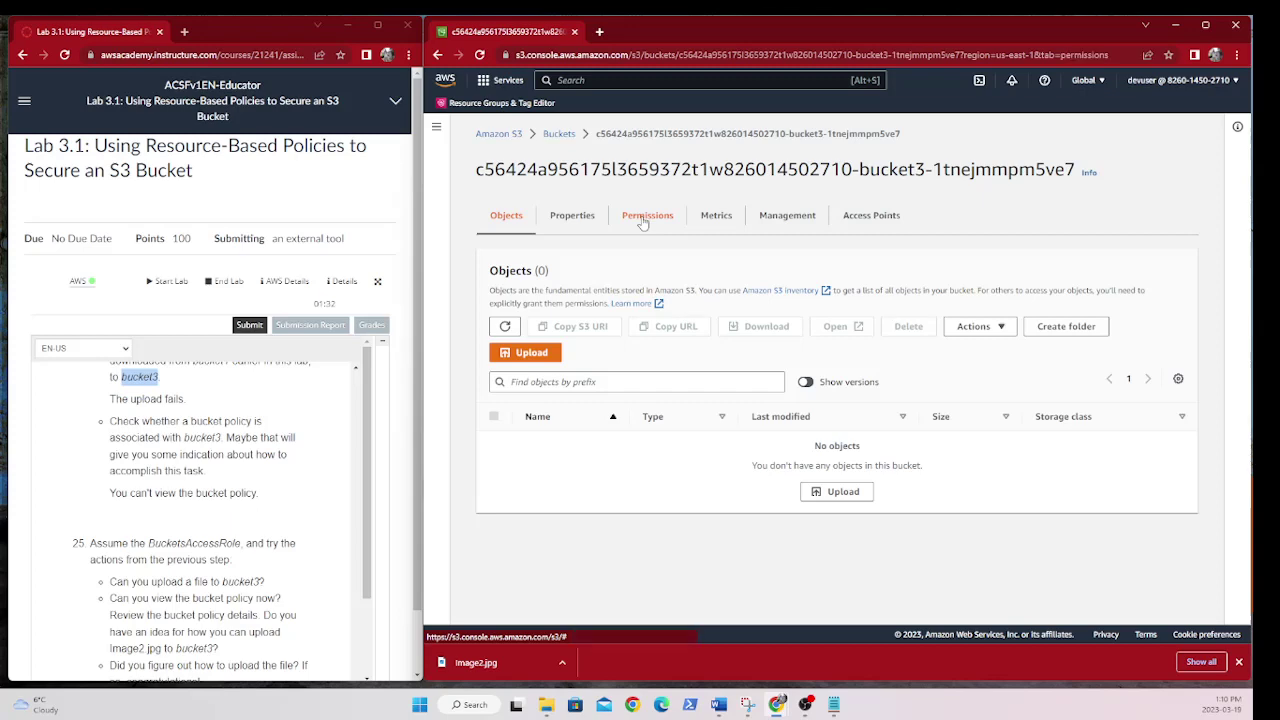
{"action": "scroll", "coordinate": [822, 387], "scroll_direction": "down", "scroll_amount": 3}
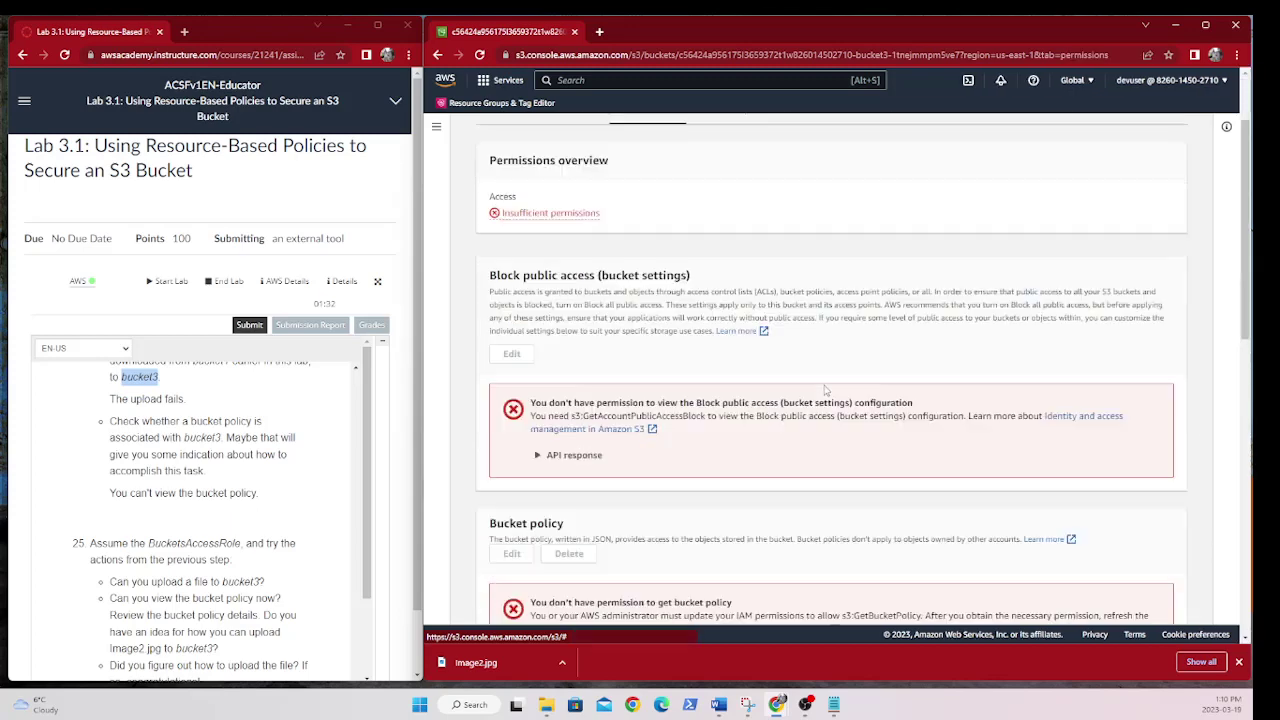
{"action": "scroll", "coordinate": [822, 387], "scroll_direction": "down", "scroll_amount": 2}
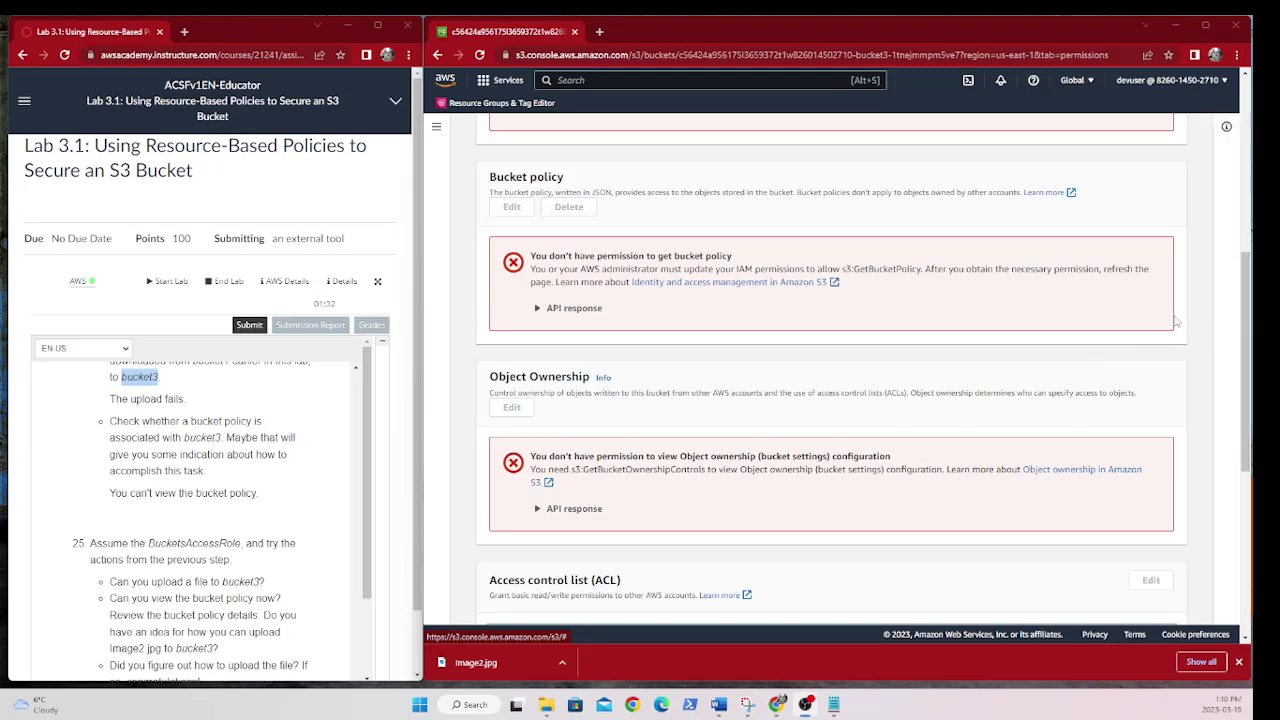
Assume the BucketsAccessRole from the role history and read the step 25 questions in the lab guide.
{"action": "scroll", "coordinate": [1178, 320], "scroll_direction": "up", "scroll_amount": 5}
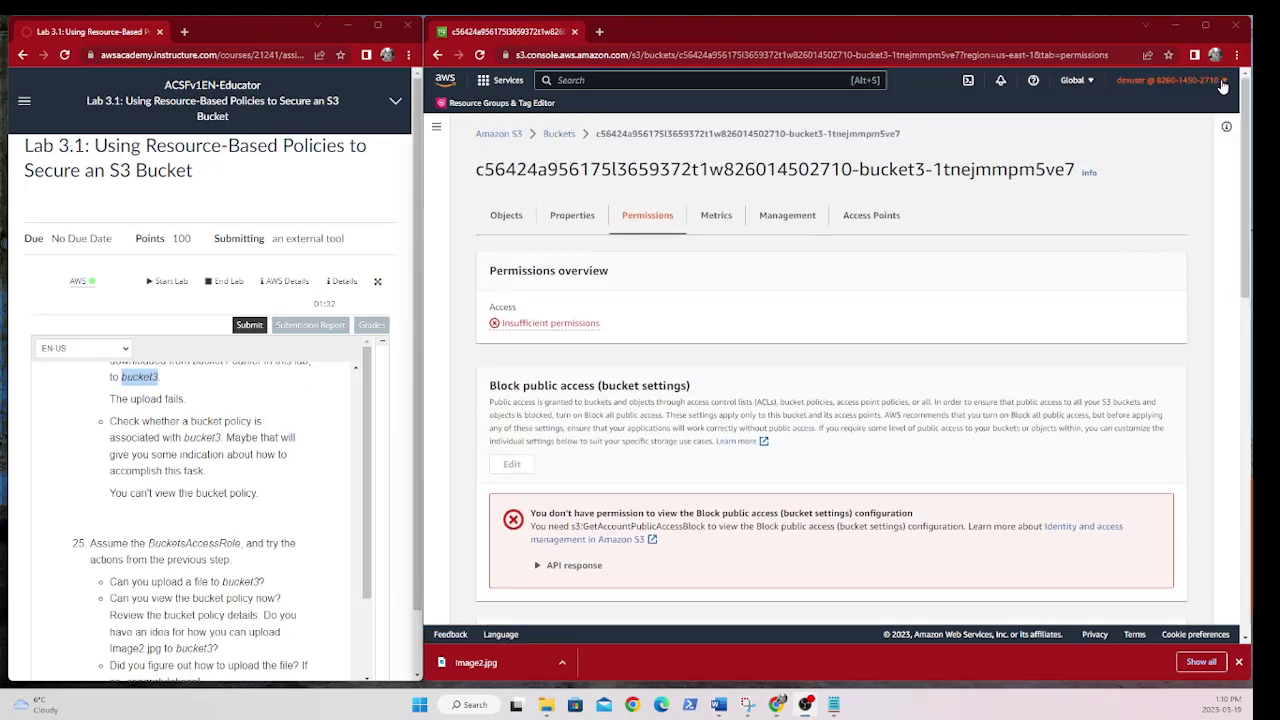
{"action": "left_click", "coordinate": [1219, 81]}
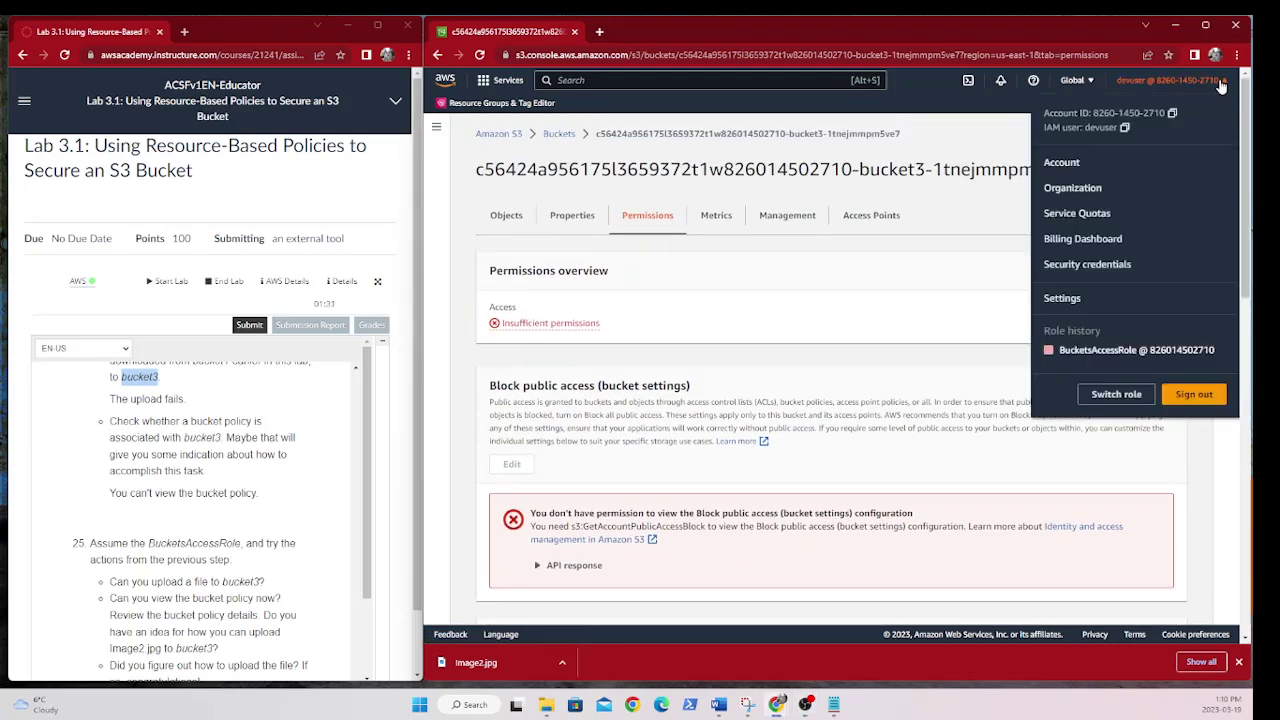
{"action": "left_click", "coordinate": [1118, 352]}
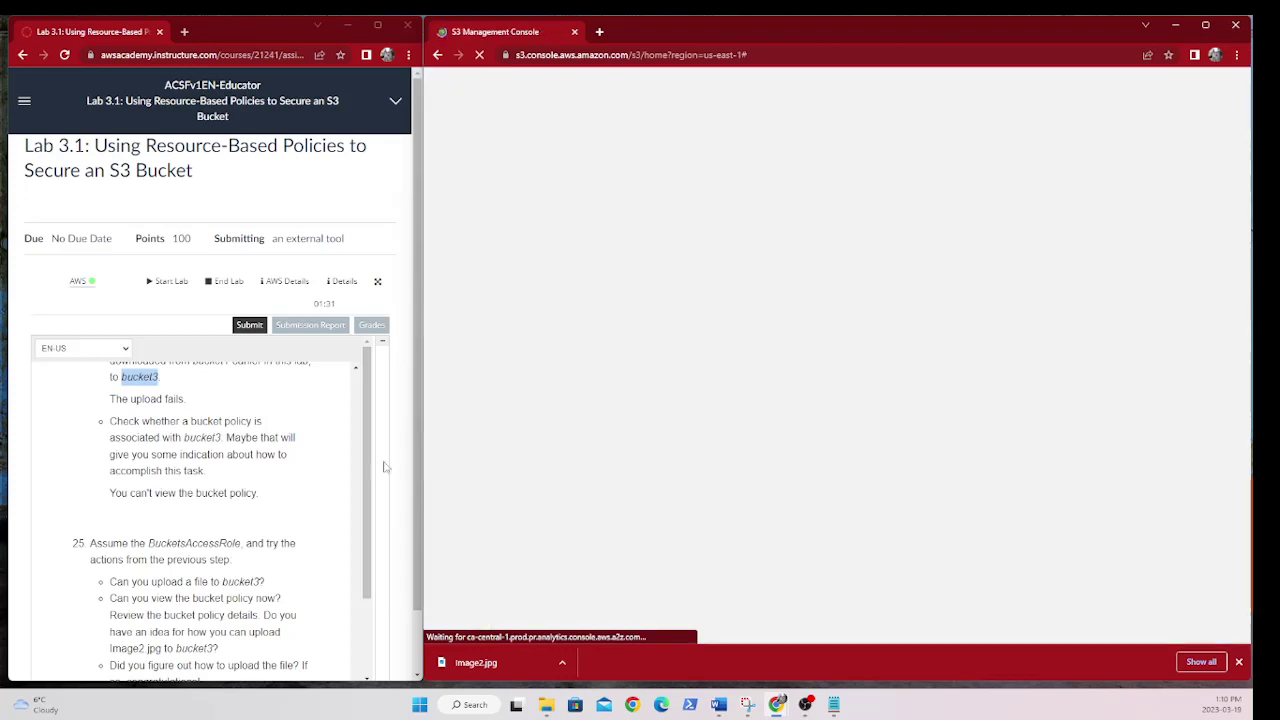
{"action": "scroll", "coordinate": [230, 490], "scroll_direction": "down", "scroll_amount": 3}
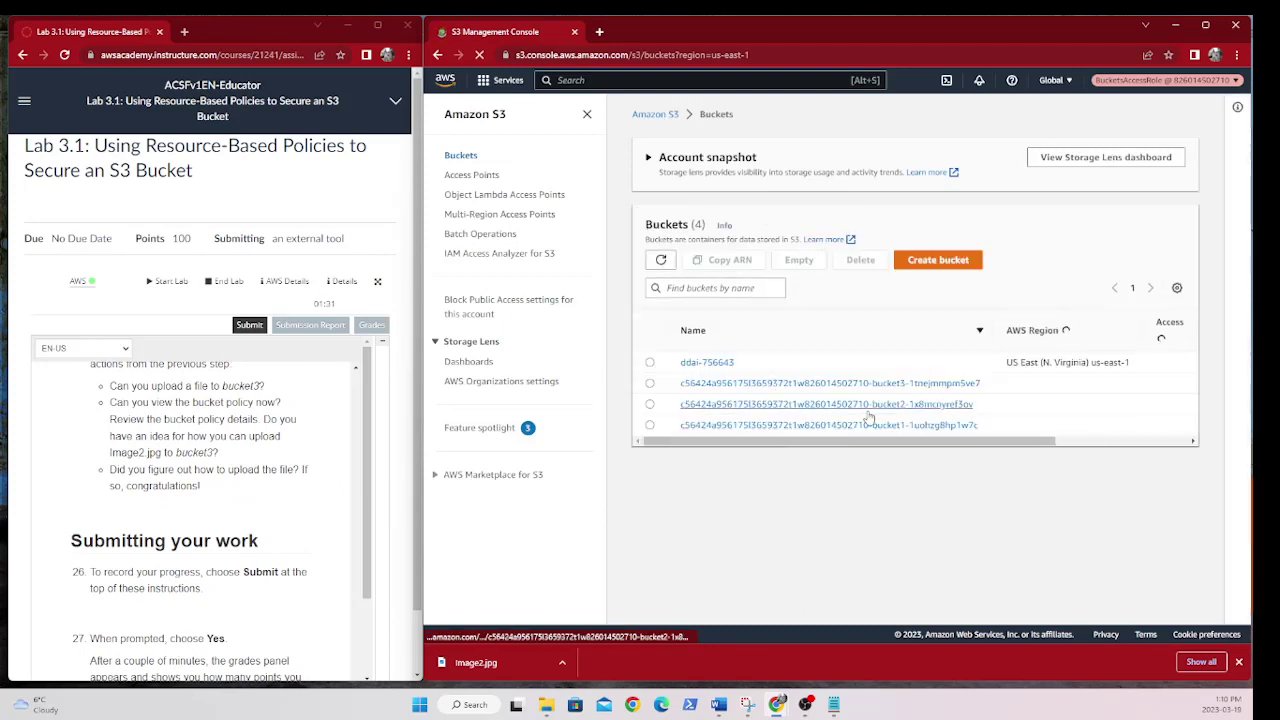
Open bucket3 under BucketsAccessRole and check its object list and object actions for a way to upload a file.
{"action": "left_click", "coordinate": [873, 386]}
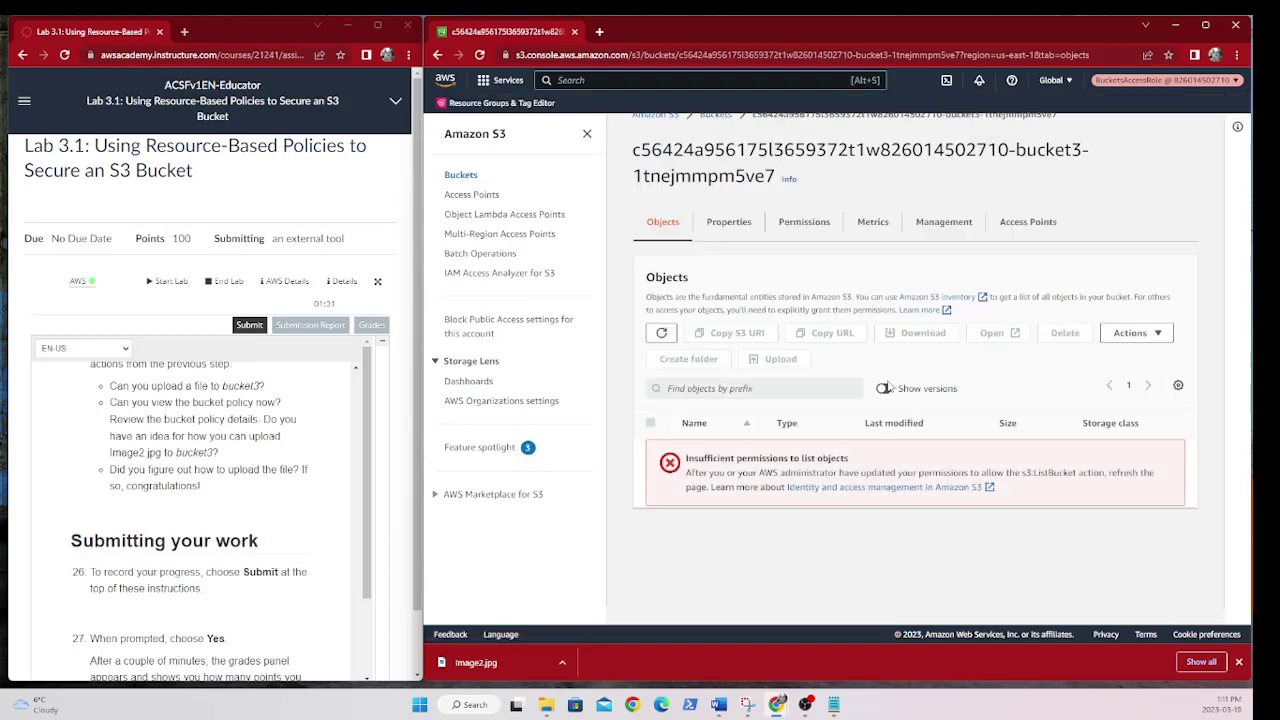
{"action": "scroll", "coordinate": [885, 388], "scroll_direction": "up", "scroll_amount": 1}
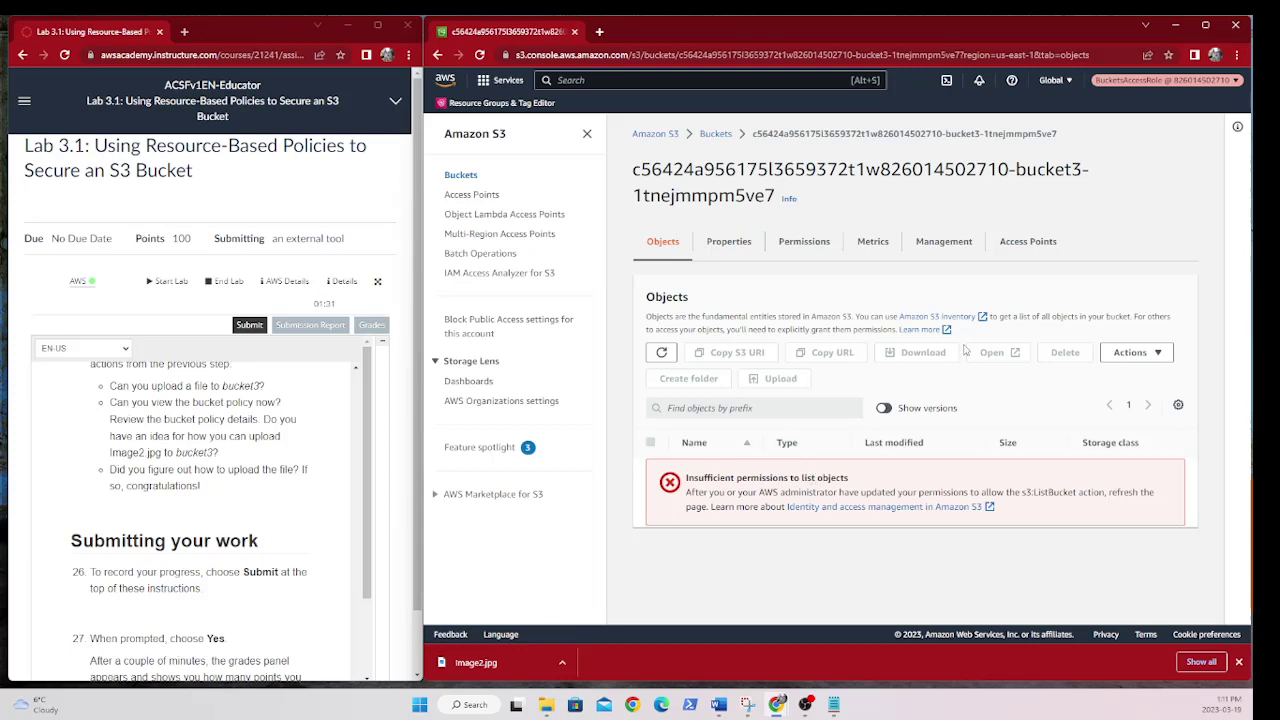
{"action": "left_click", "coordinate": [1135, 356]}
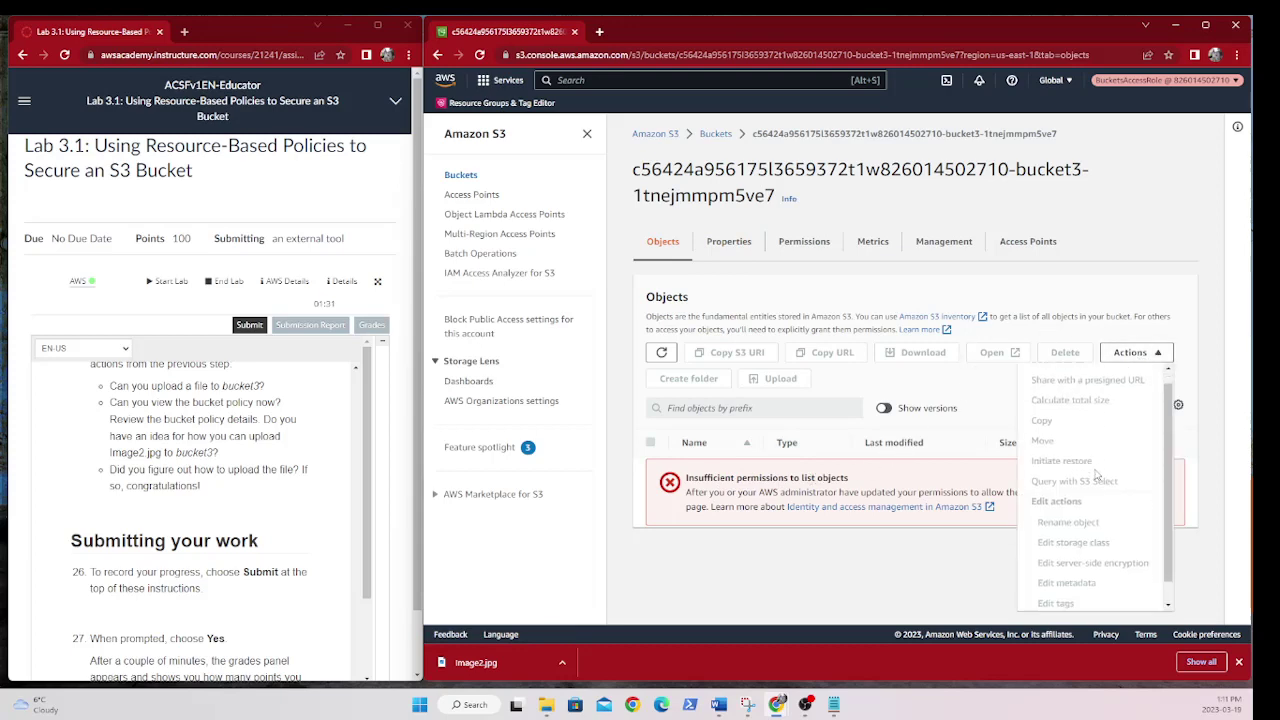
{"action": "scroll", "coordinate": [1096, 476], "scroll_direction": "up", "scroll_amount": 1}
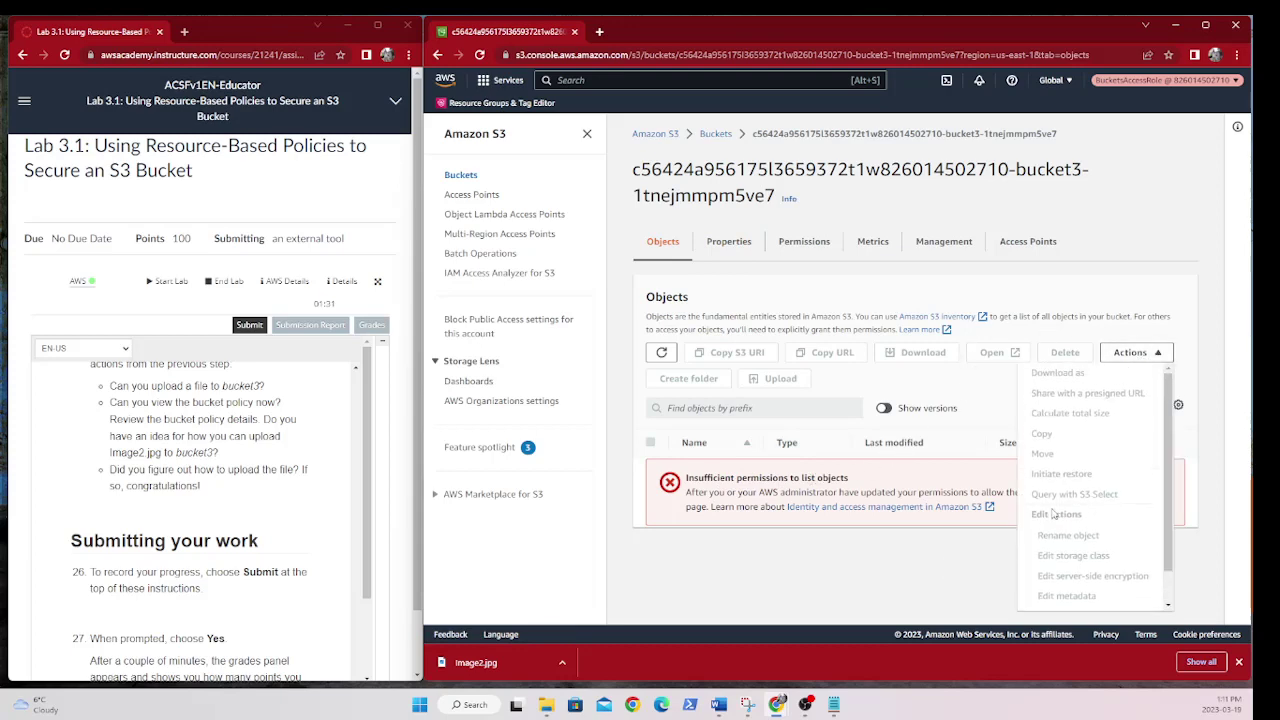
{"action": "left_click", "coordinate": [835, 592]}
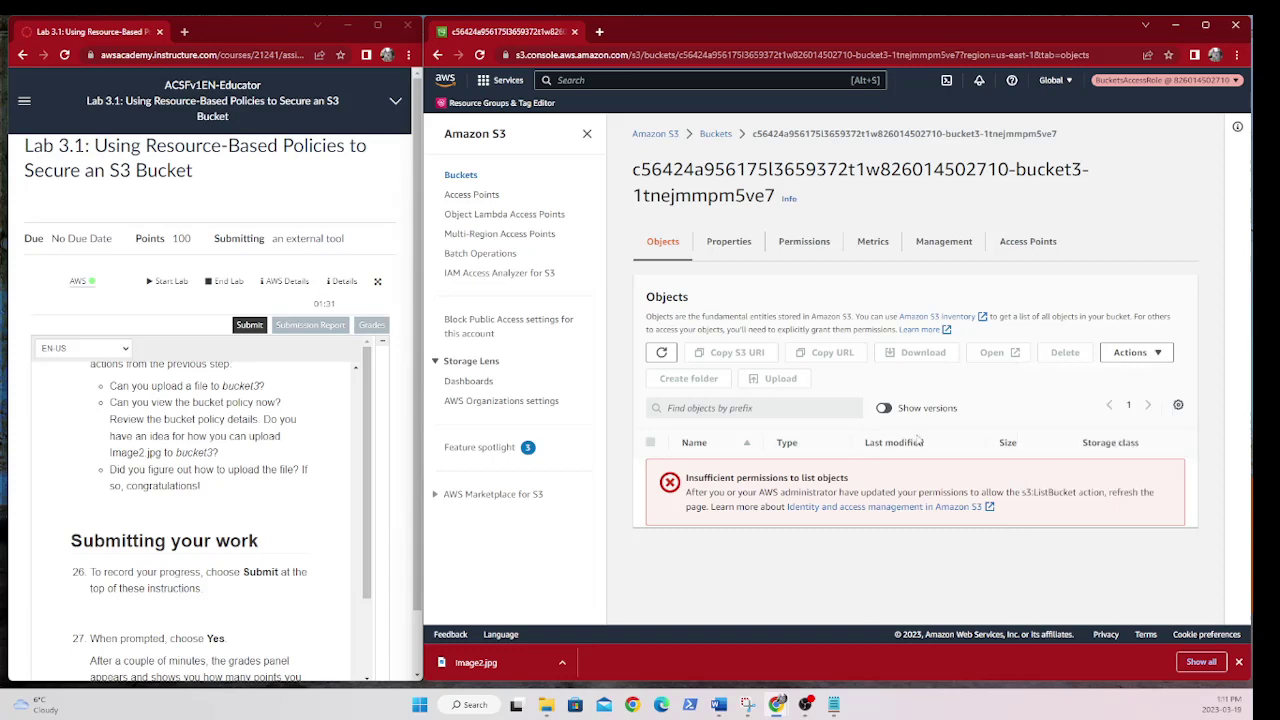
Examine bucket3's bucket policy, highlighting the ListBucket statement and the S3Write statement in turn.
{"action": "left_click", "coordinate": [803, 245]}
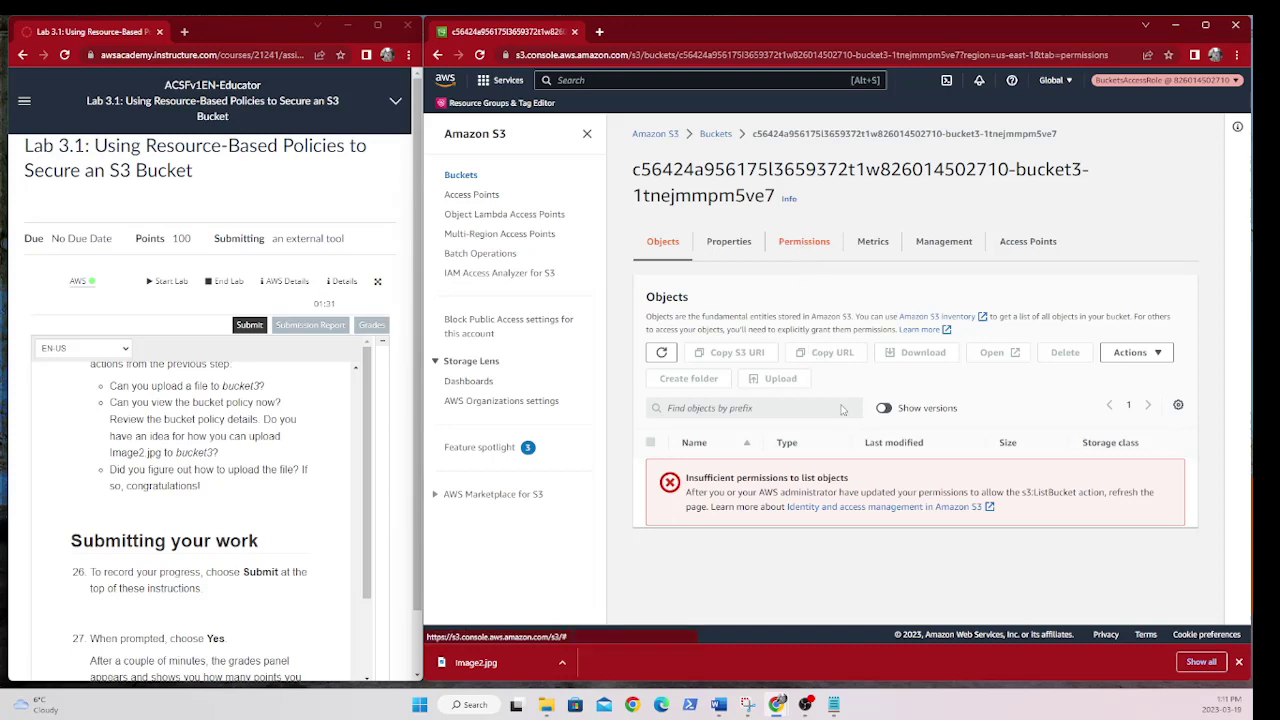
{"action": "scroll", "coordinate": [843, 403], "scroll_direction": "down", "scroll_amount": 5}
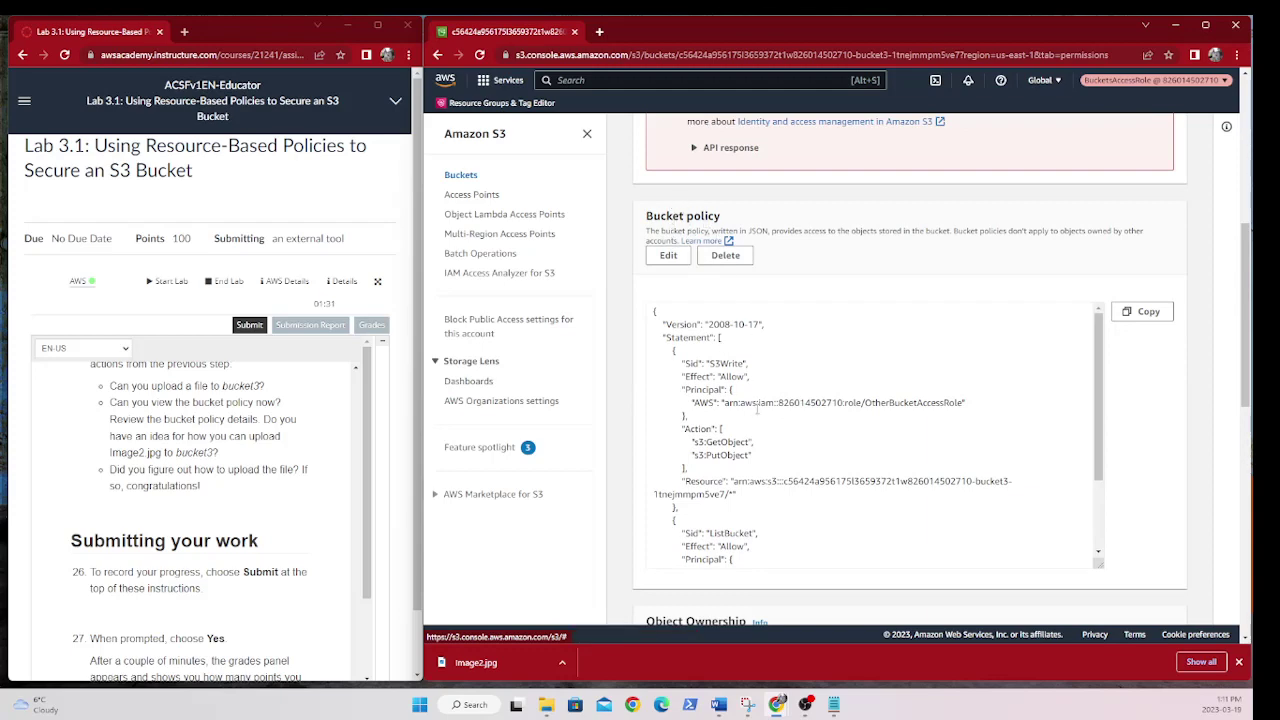
{"action": "scroll", "coordinate": [757, 407], "scroll_direction": "down", "scroll_amount": 2}
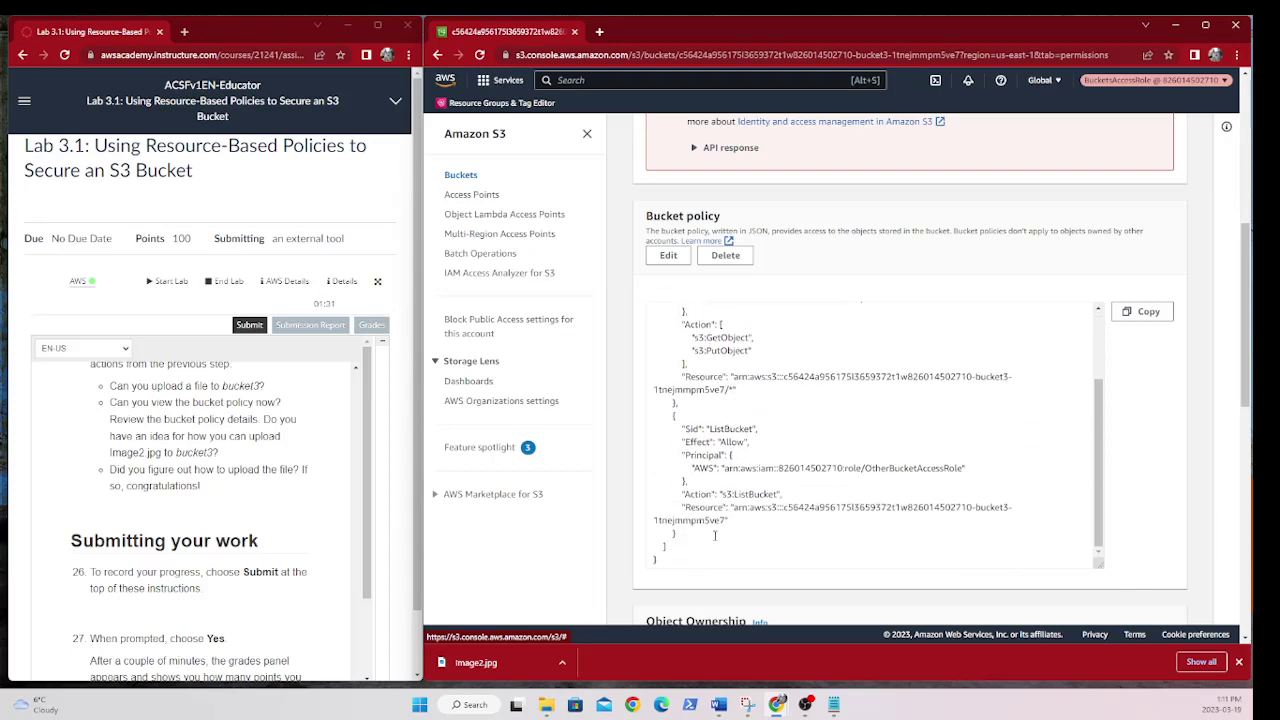
{"action": "left_click_drag", "start_coordinate": [694, 548], "coordinate": [659, 420]}
{"action": "scroll", "coordinate": [790, 485], "scroll_direction": "up", "scroll_amount": 2}
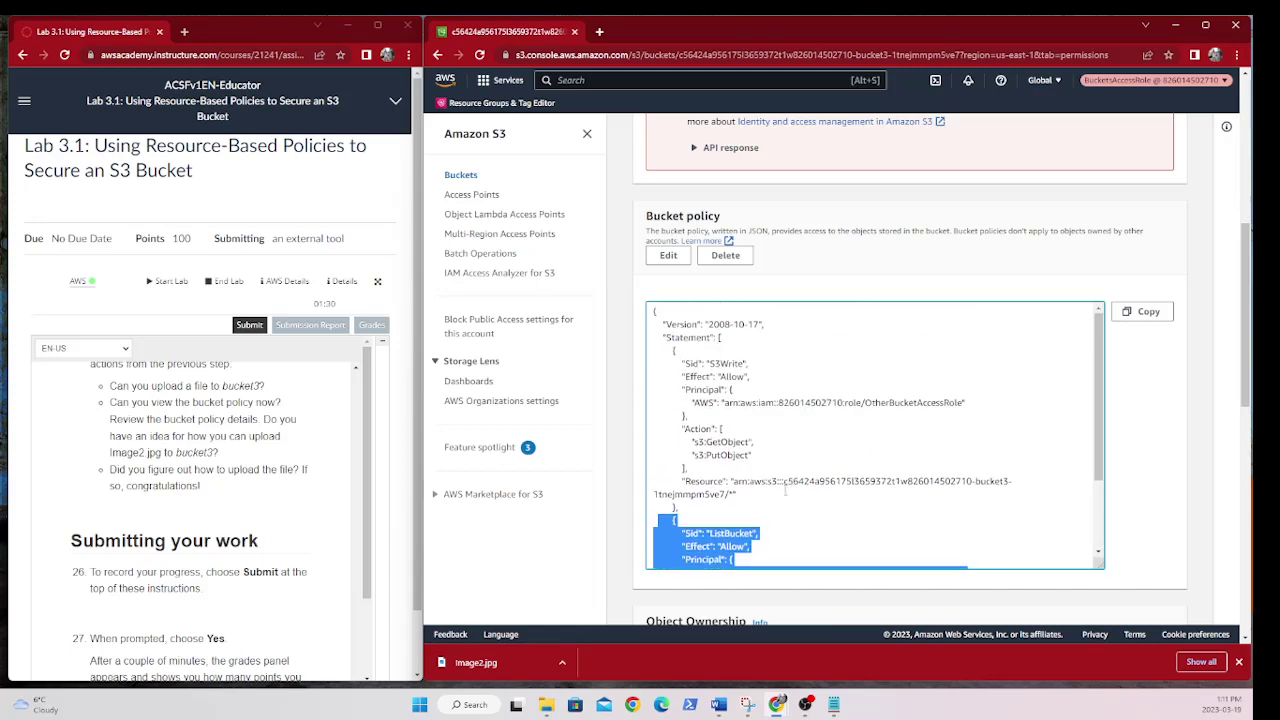
{"action": "left_click_drag", "start_coordinate": [680, 507], "coordinate": [643, 357]}
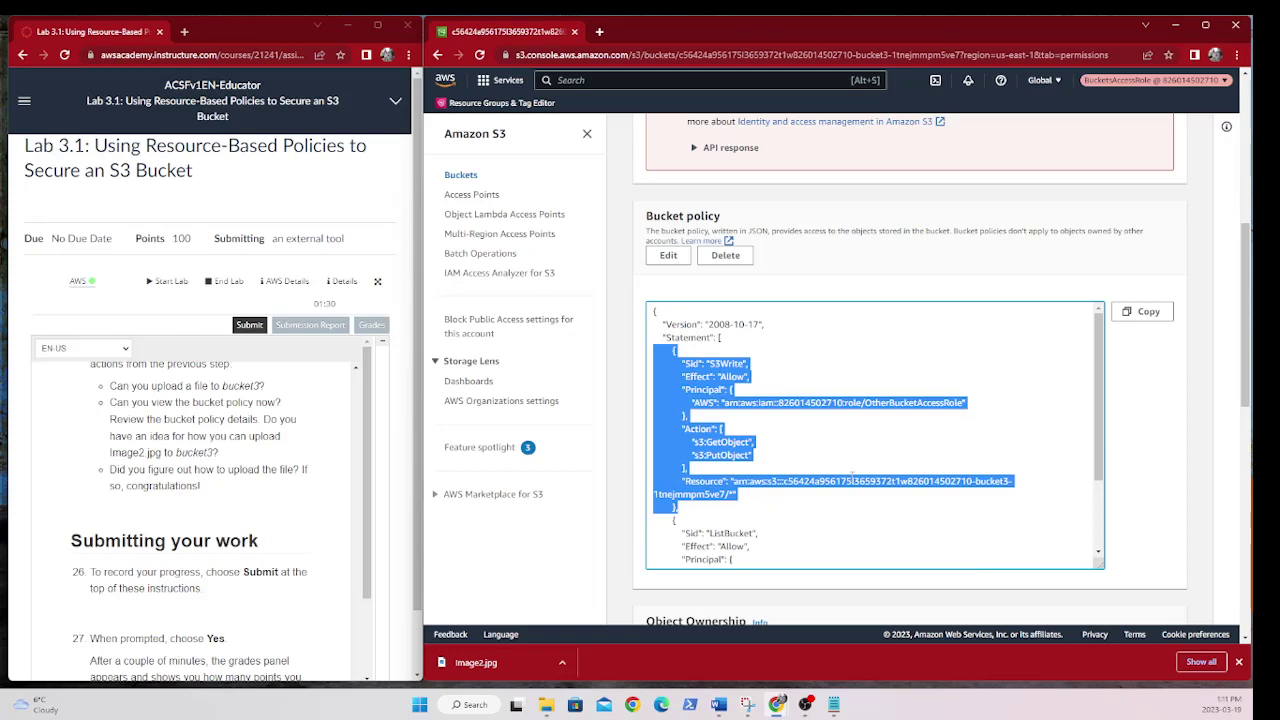
{"action": "left_click", "coordinate": [757, 381]}
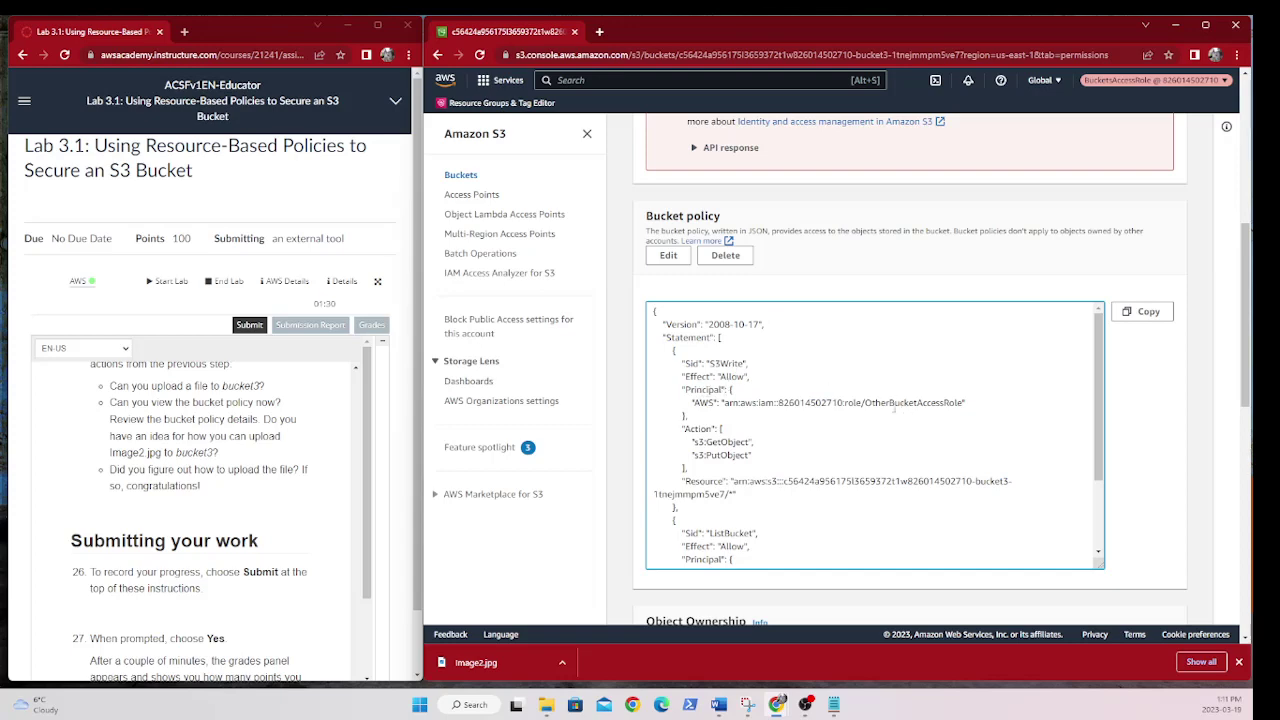
Copy the role name OtherBucketAccessRole from the S3Write statement's principal in bucket3's policy.
{"action": "left_click_drag", "start_coordinate": [866, 402], "coordinate": [965, 403]}
{"action": "key", "text": "ctrl+c"}
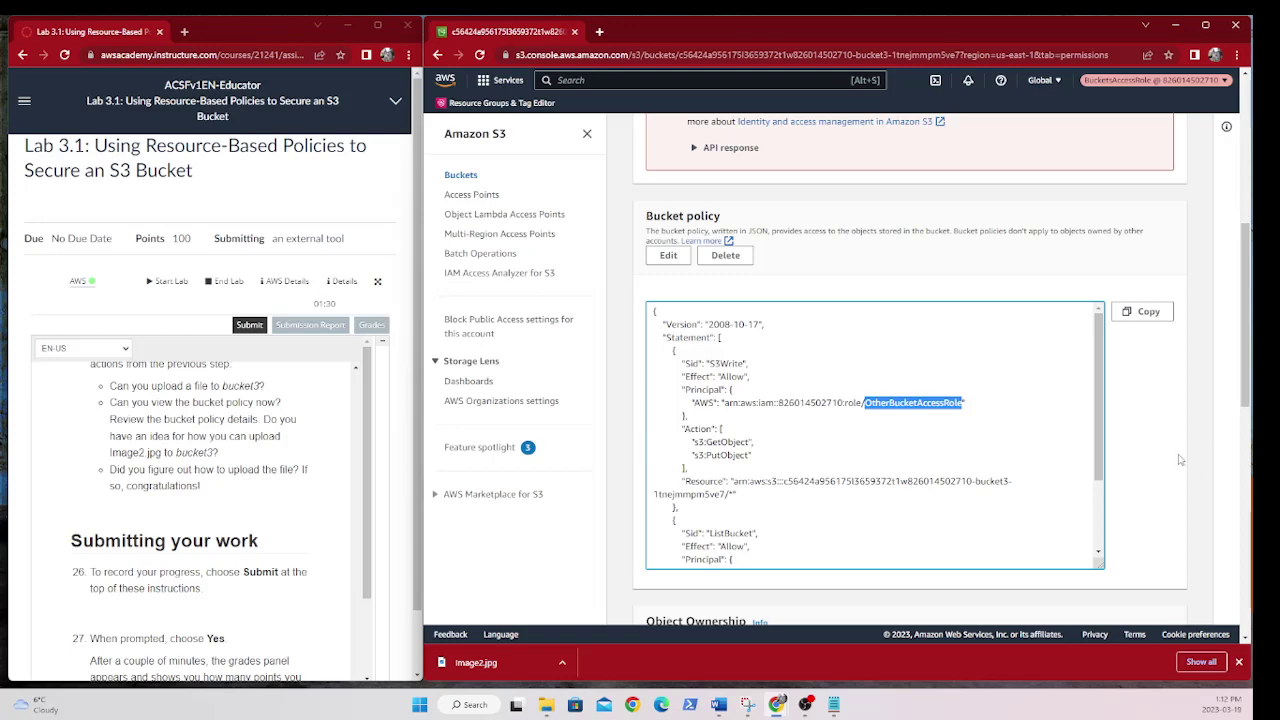
{"action": "scroll", "coordinate": [1180, 460], "scroll_direction": "up", "scroll_amount": 2}
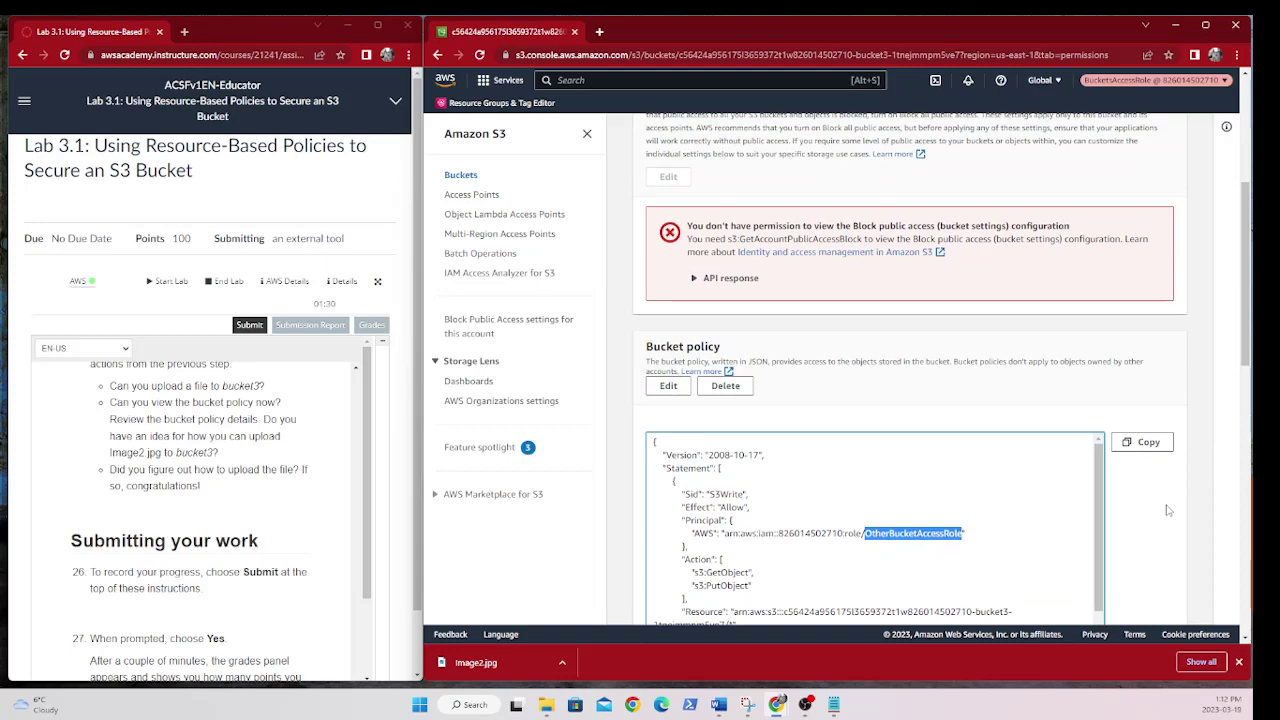
{"action": "scroll", "coordinate": [1116, 509], "scroll_direction": "down", "scroll_amount": 2}
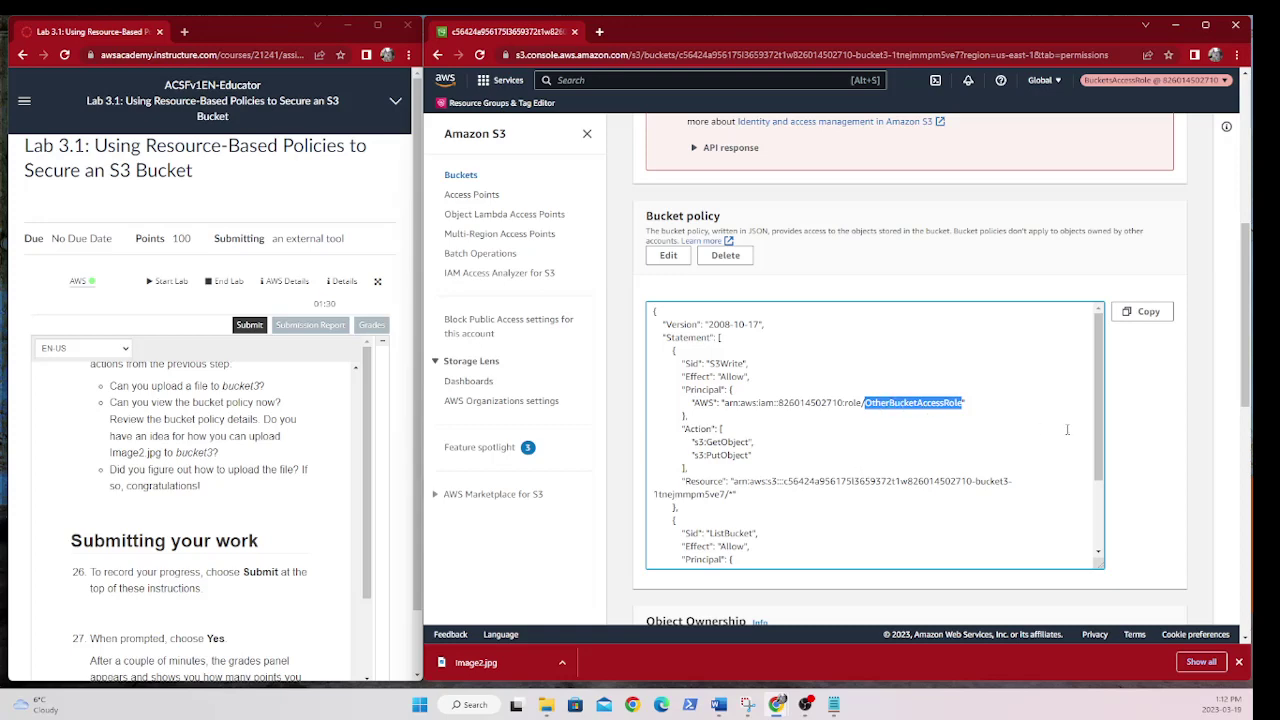
{"action": "left_click", "coordinate": [1133, 437]}
Switch back from BucketsAccessRole to the devuser identity.
{"action": "scroll", "coordinate": [1135, 437], "scroll_direction": "up", "scroll_amount": 5}
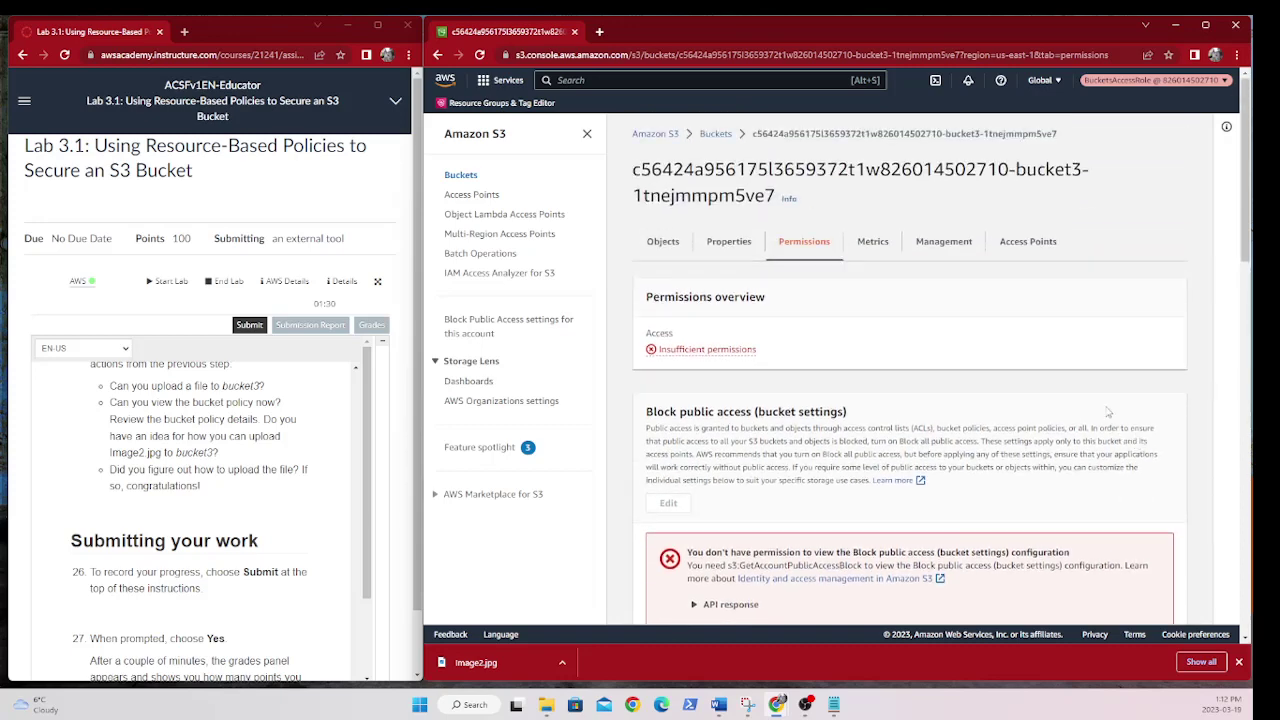
{"action": "left_click", "coordinate": [1218, 82]}
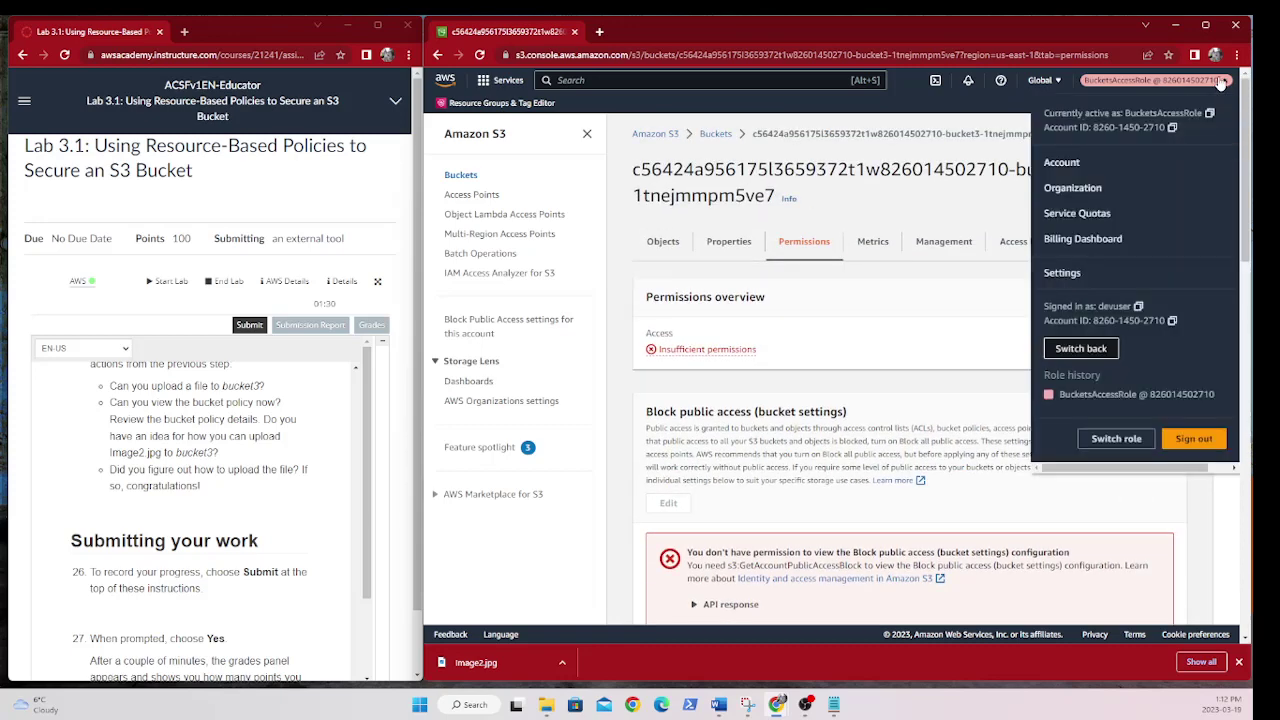
{"action": "left_click", "coordinate": [1080, 349]}
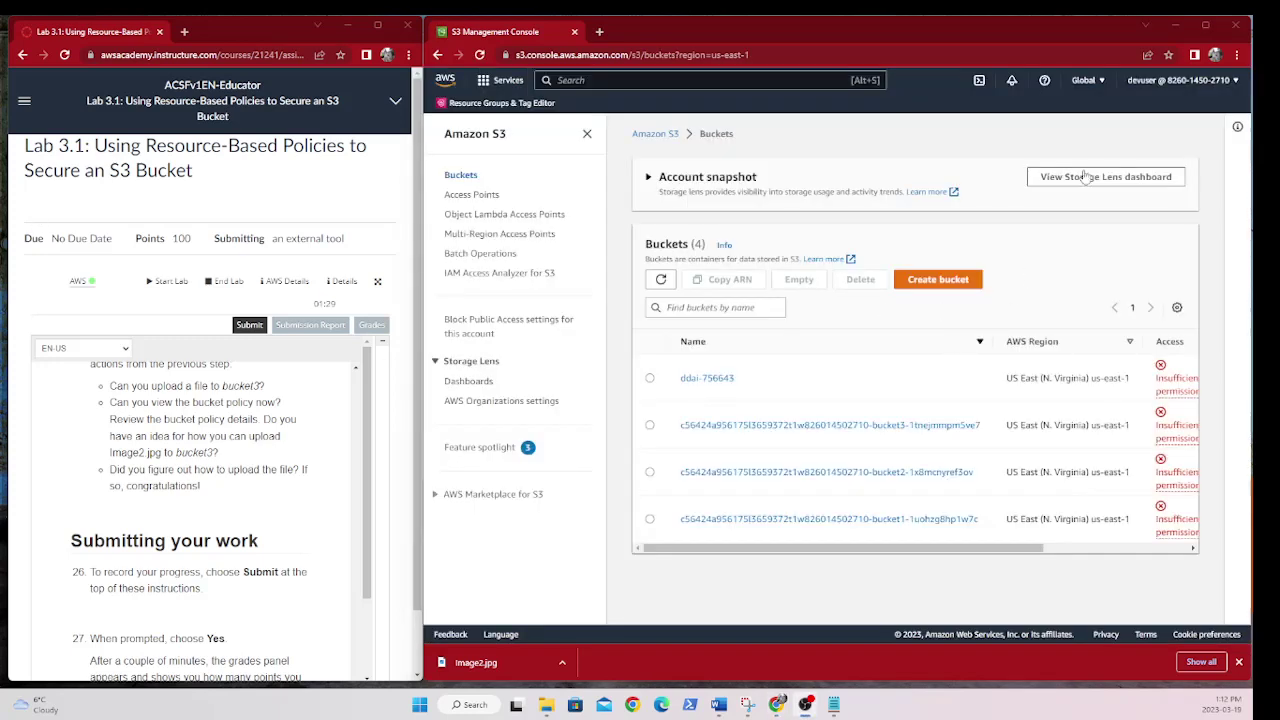
Switch to the role OtherBucketAccessRole, entering the lab's account ID and keeping the default display name and colour.
{"action": "left_click", "coordinate": [1234, 84]}
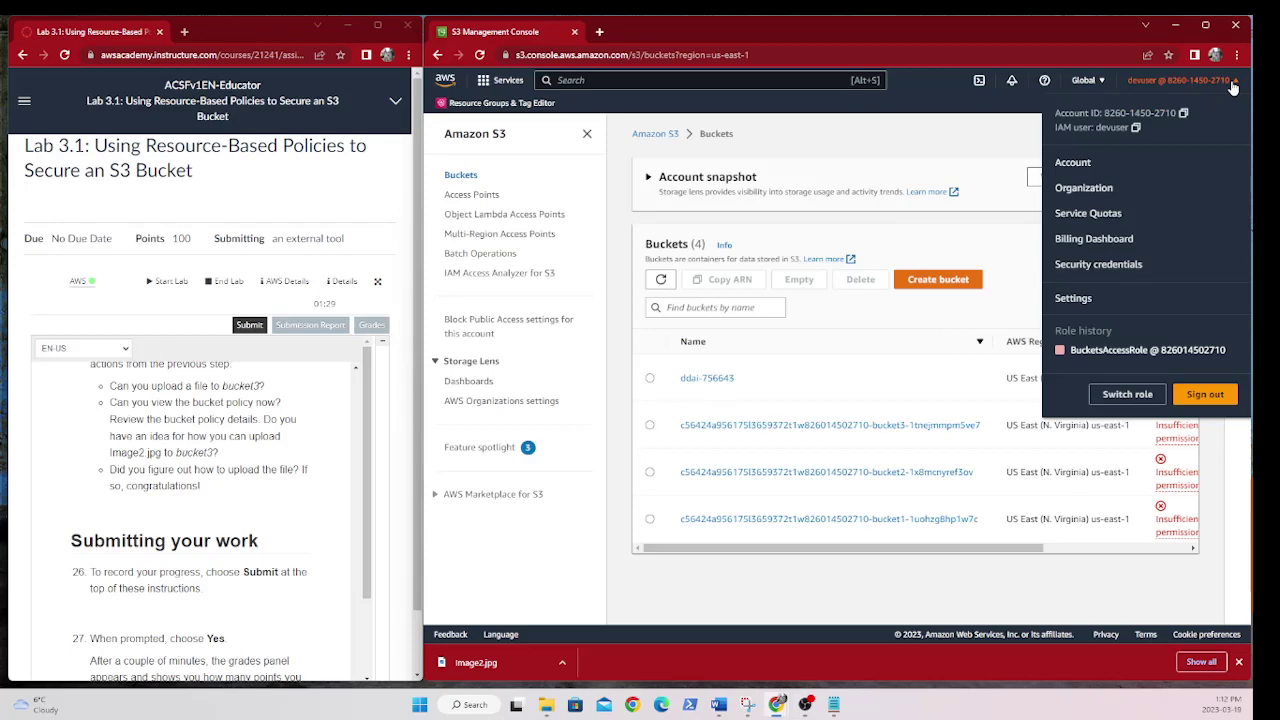
{"action": "left_click", "coordinate": [1127, 396]}
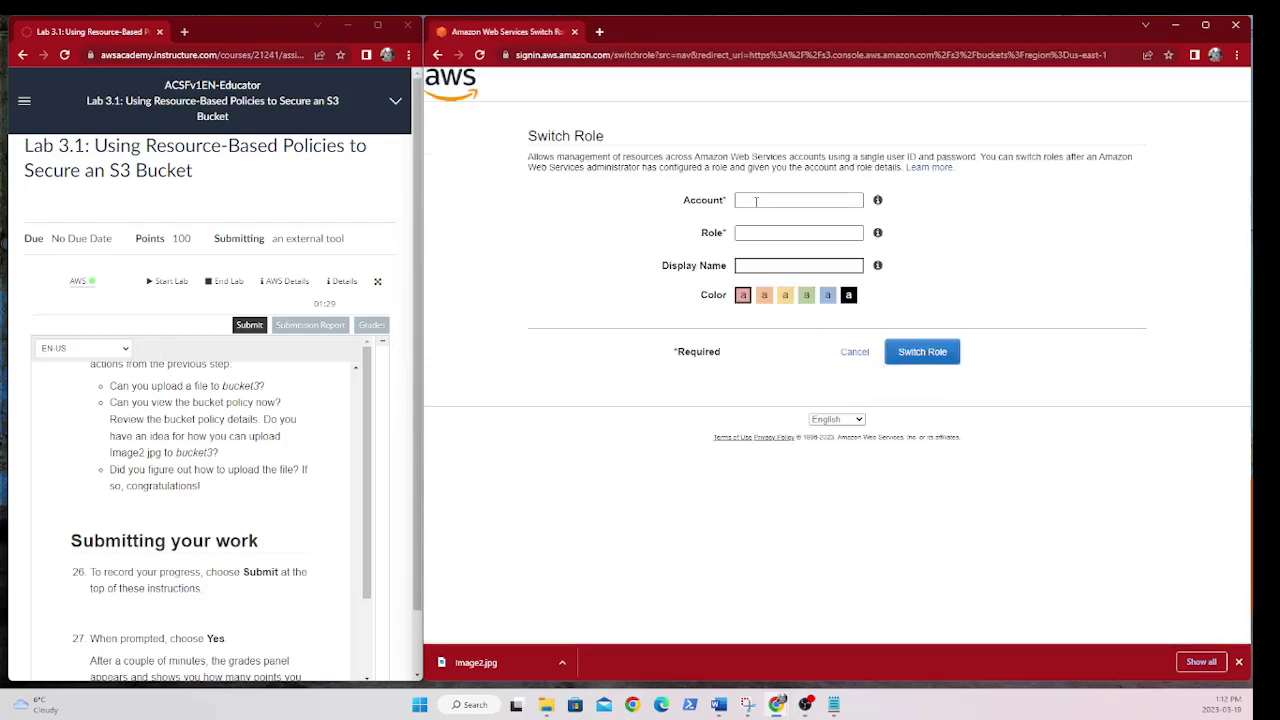
{"action": "left_click", "coordinate": [755, 201]}
{"action": "left_click", "coordinate": [820, 230]}
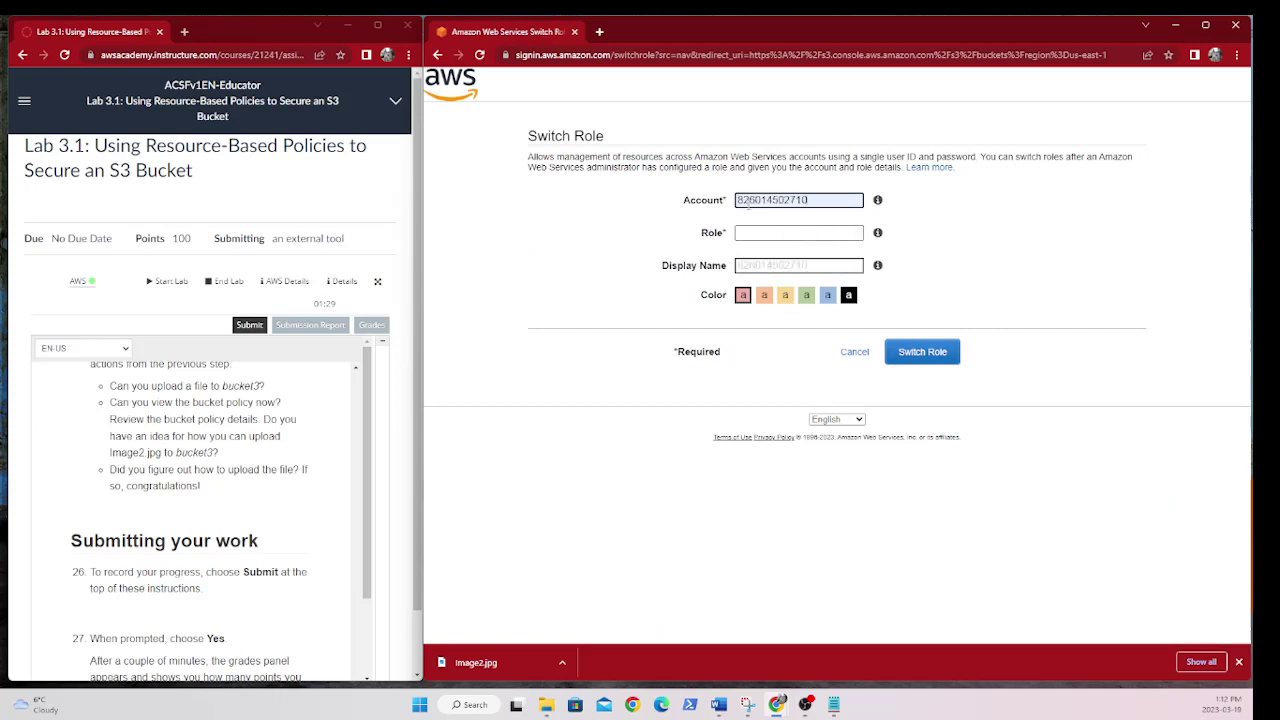
{"action": "left_click", "coordinate": [765, 228]}
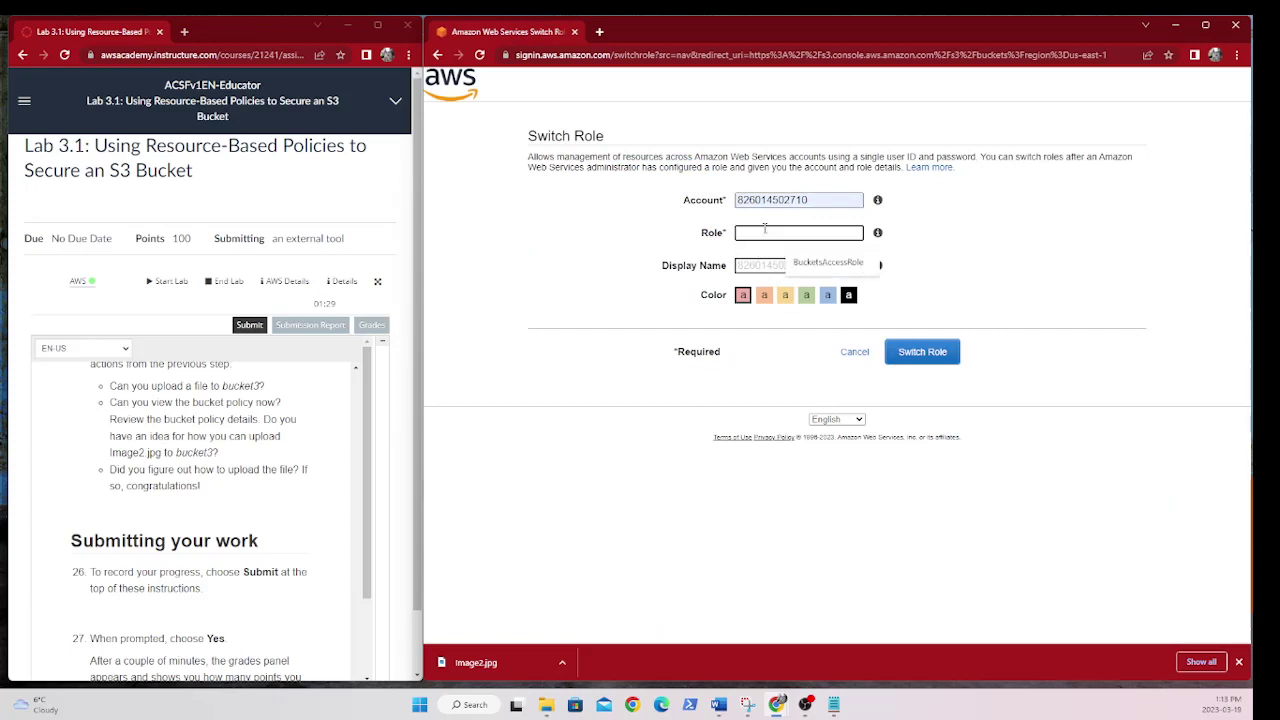
{"action": "key", "text": "ctrl+v"}
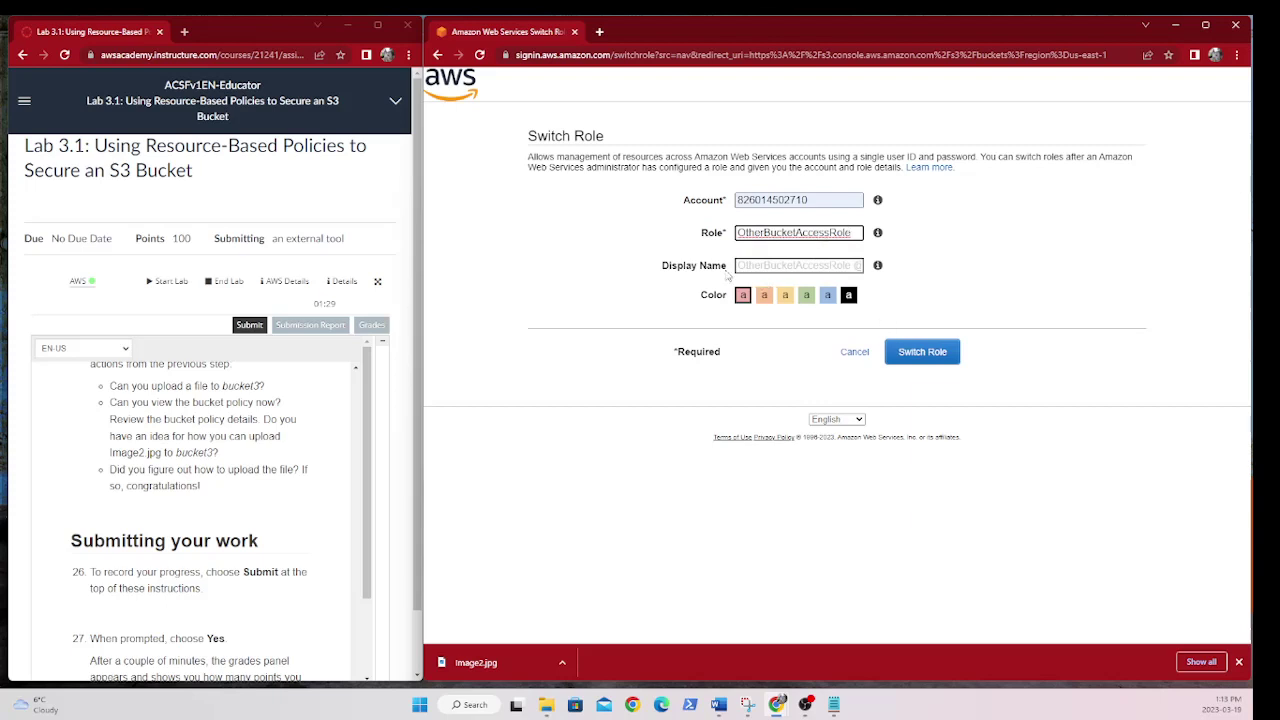
{"action": "left_click", "coordinate": [921, 353]}
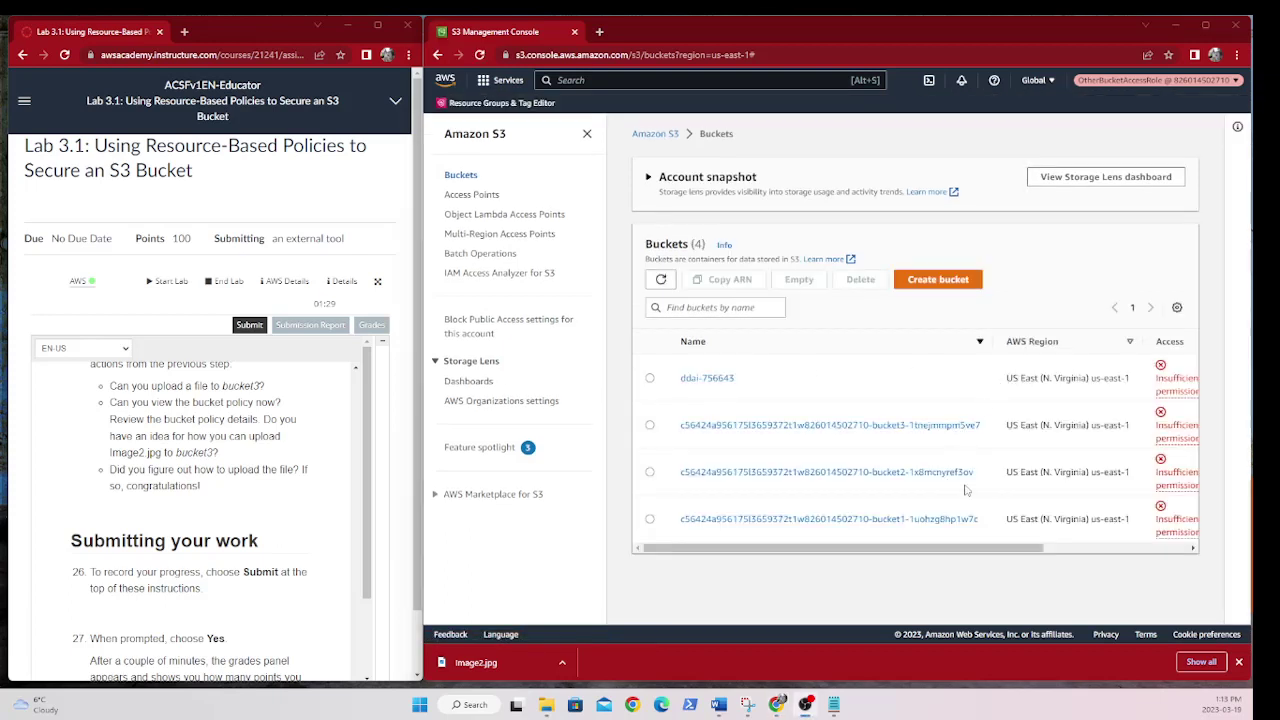
Upload Image2.jpg to bucket3, leaving the default permissions and properties.
{"action": "left_click", "coordinate": [890, 427]}
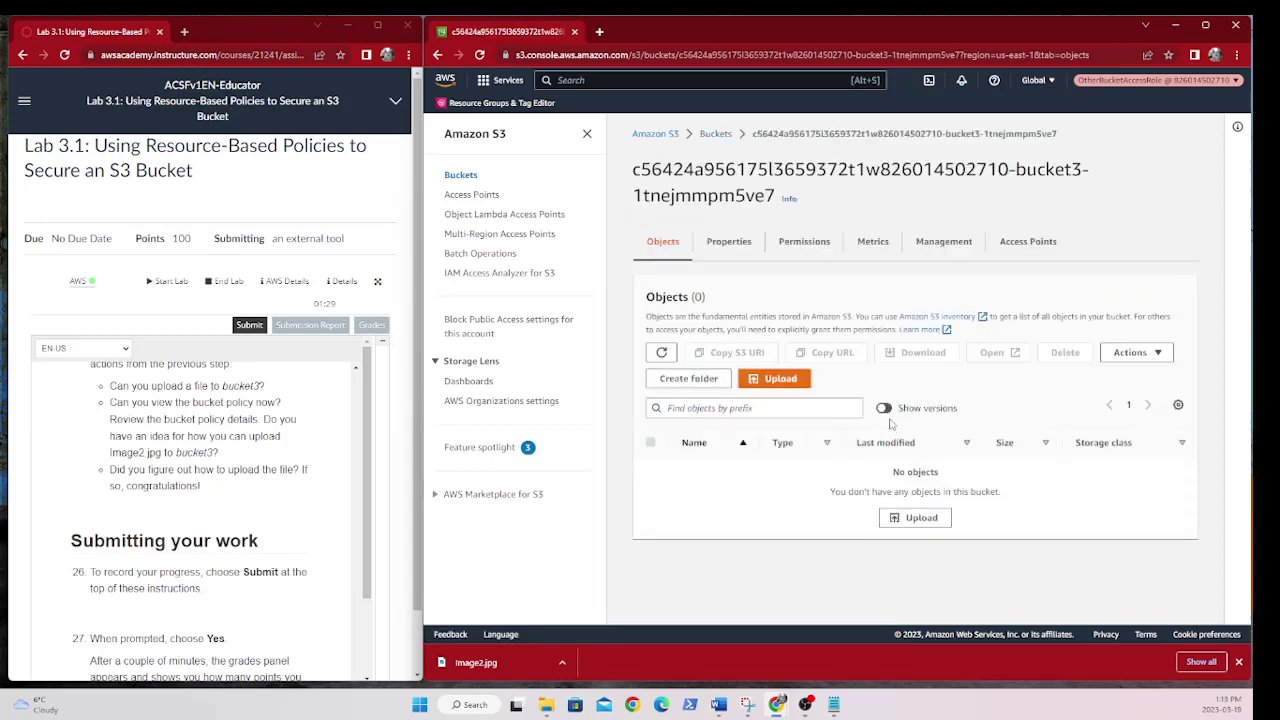
{"action": "left_click", "coordinate": [777, 384]}
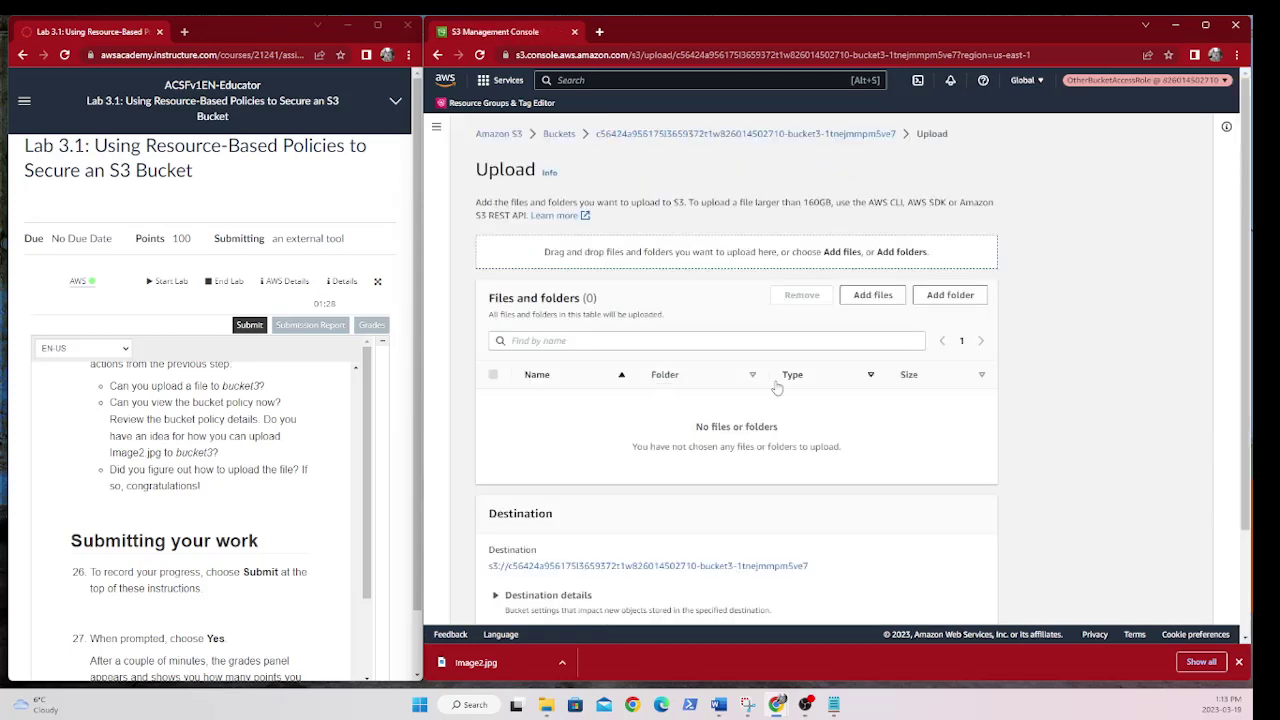
{"action": "left_click", "coordinate": [876, 295]}
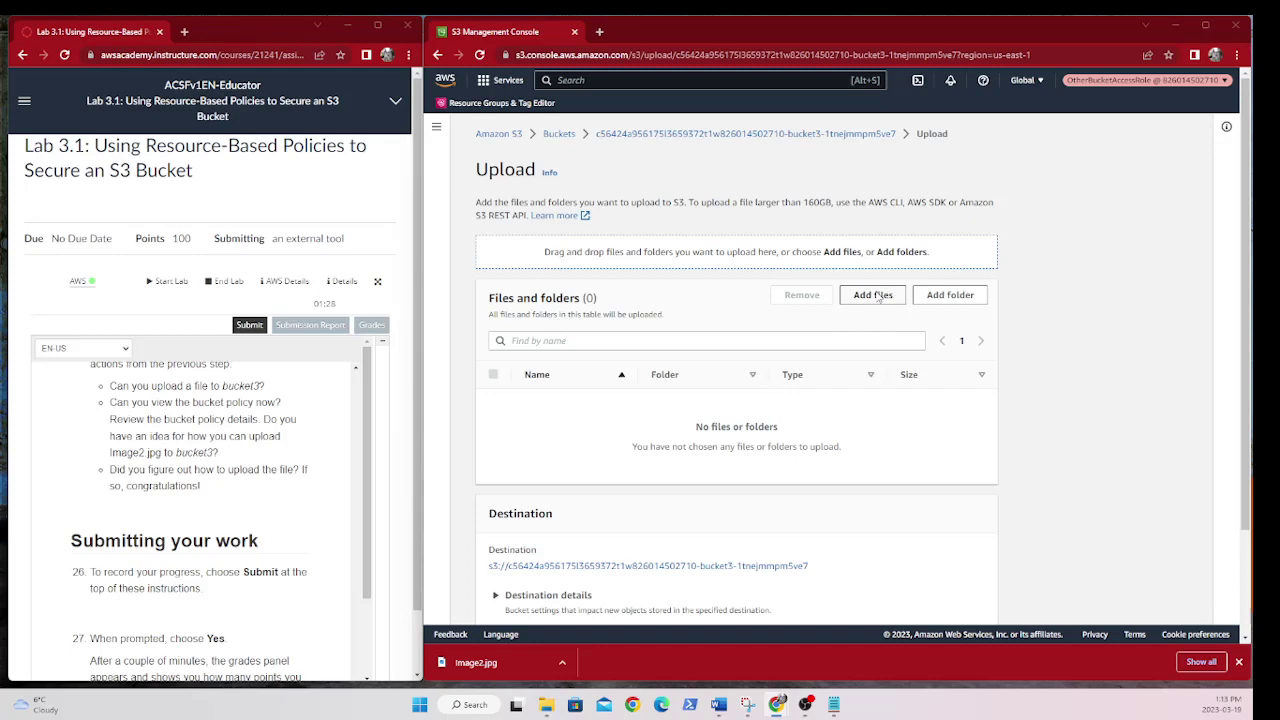
{"action": "key", "text": "Escape"}
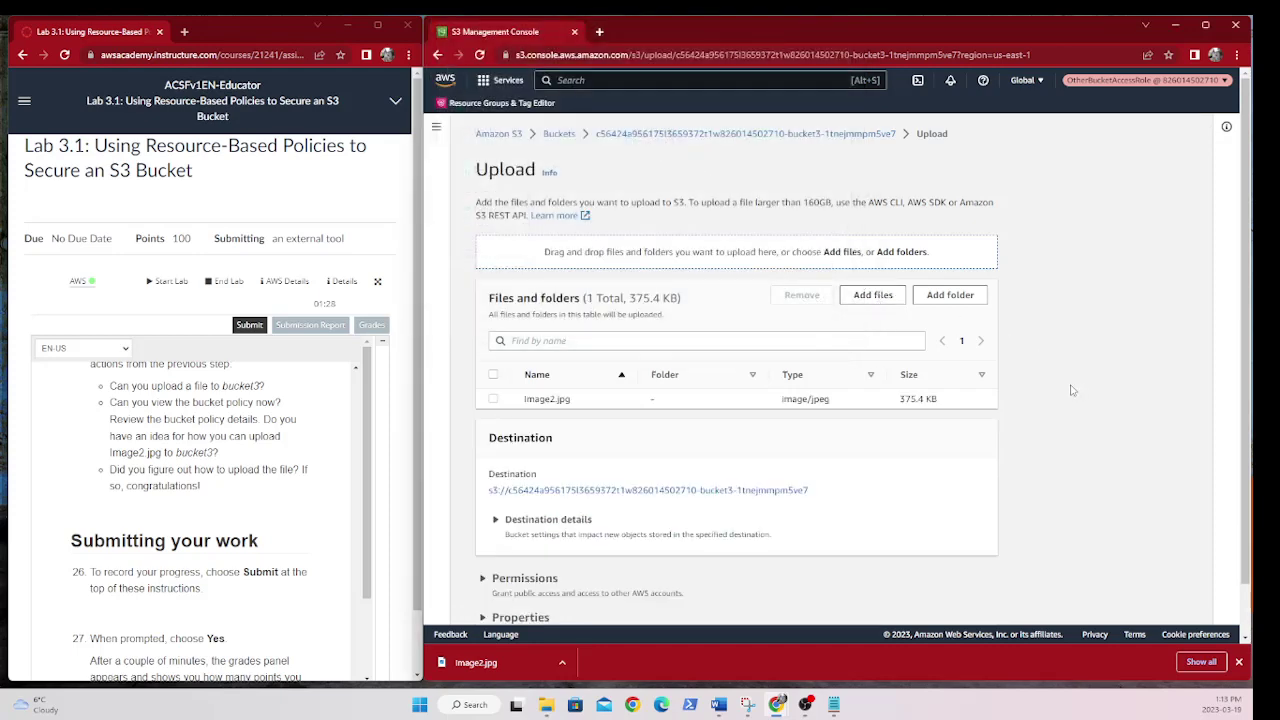
{"action": "scroll", "coordinate": [1064, 420], "scroll_direction": "down", "scroll_amount": 2}
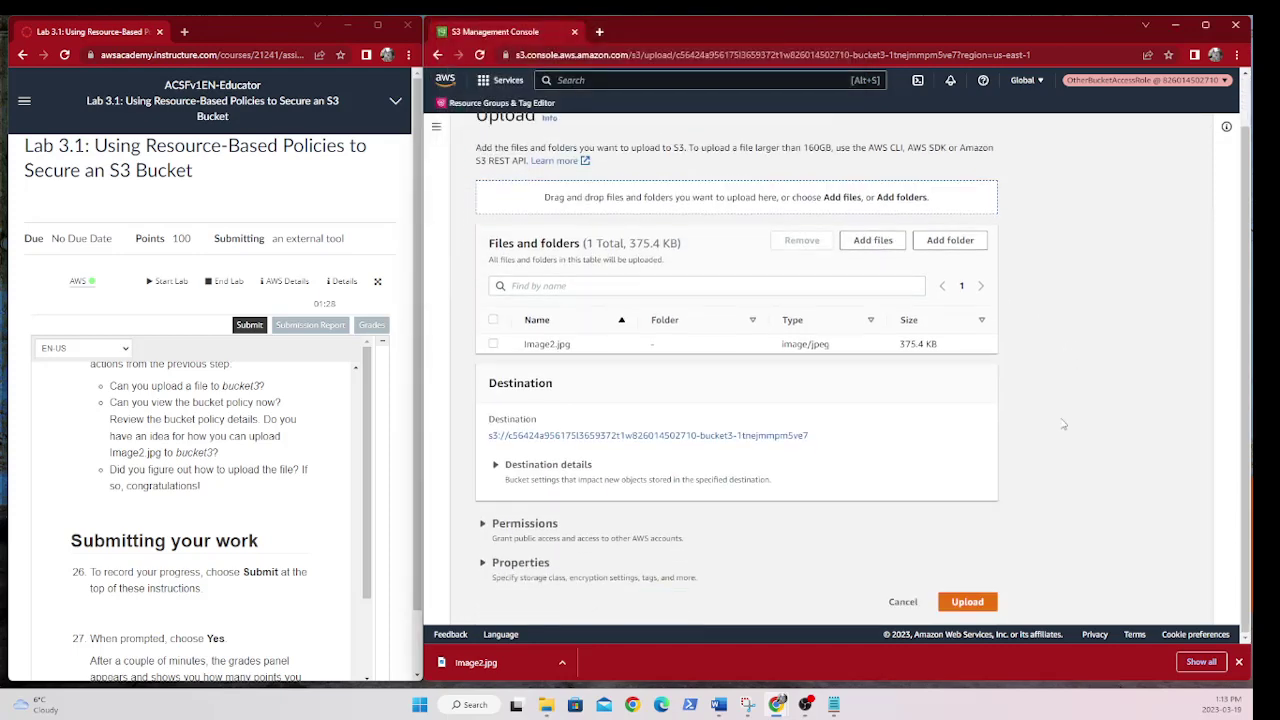
{"action": "left_click", "coordinate": [968, 603]}
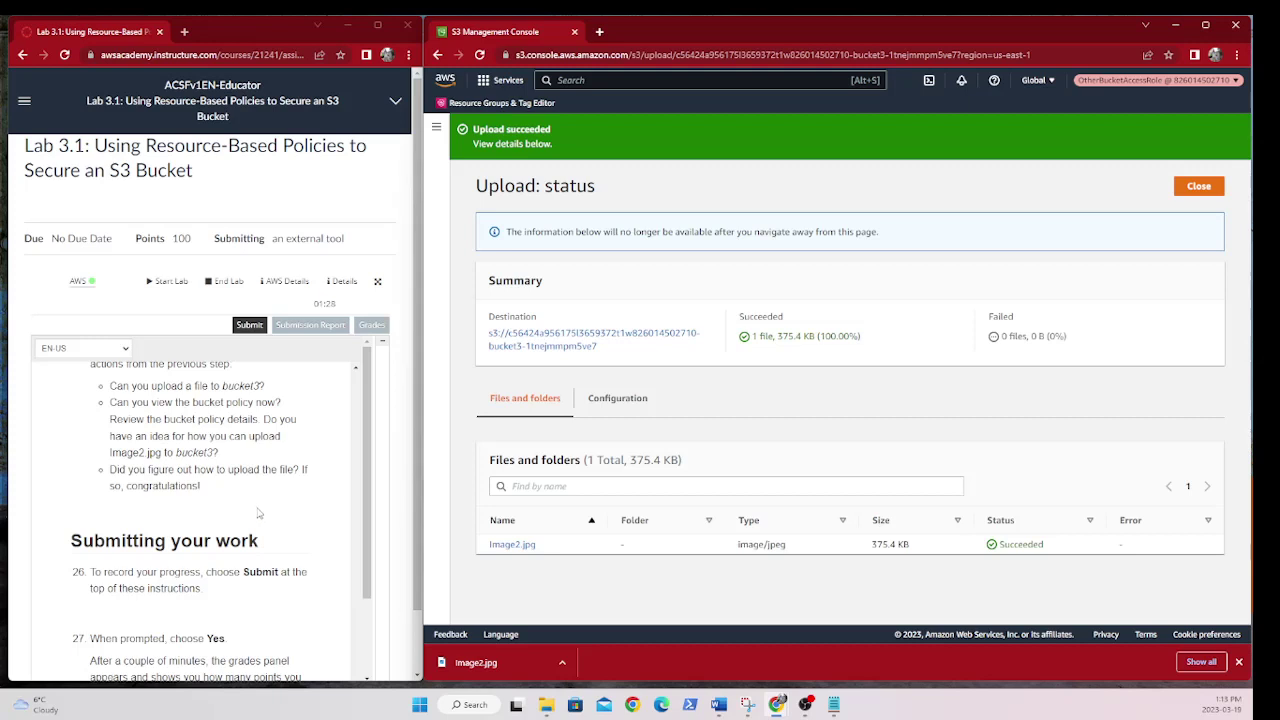
Sign out of the AWS console and end the lab session, confirming the end of the lab.
{"action": "scroll", "coordinate": [250, 512], "scroll_direction": "down", "scroll_amount": 3}
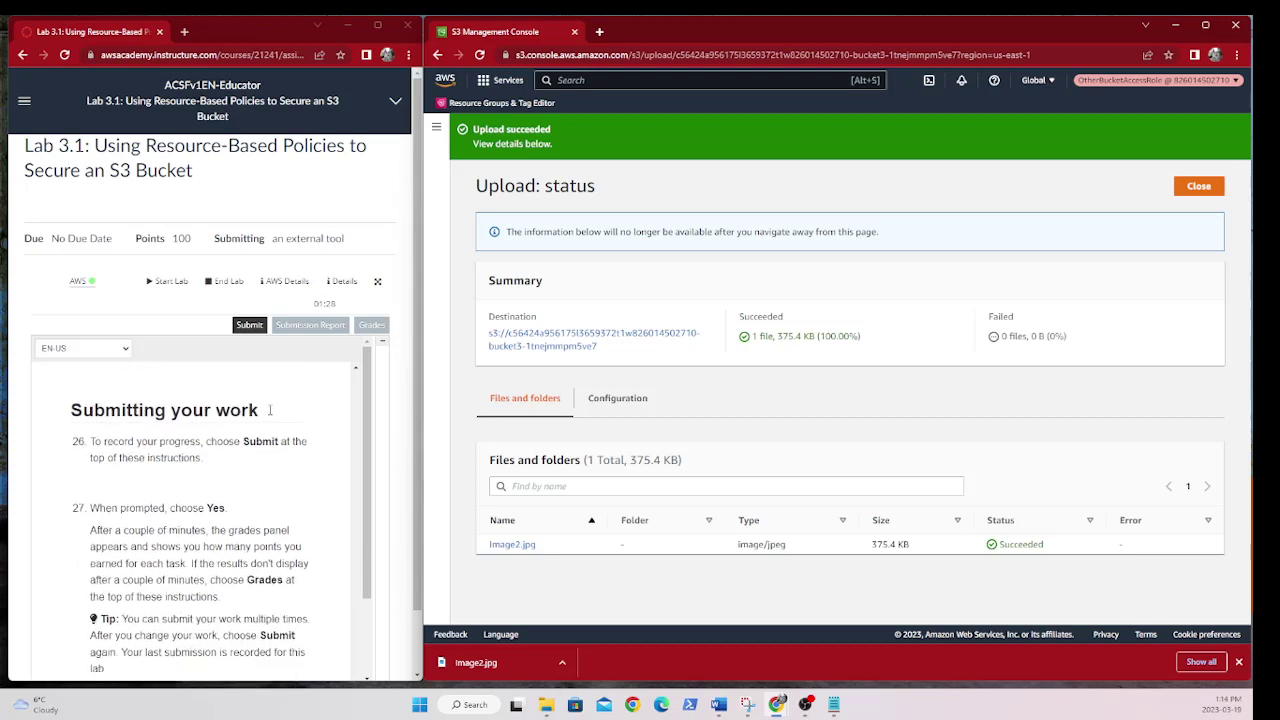
{"action": "left_click", "coordinate": [1172, 80]}
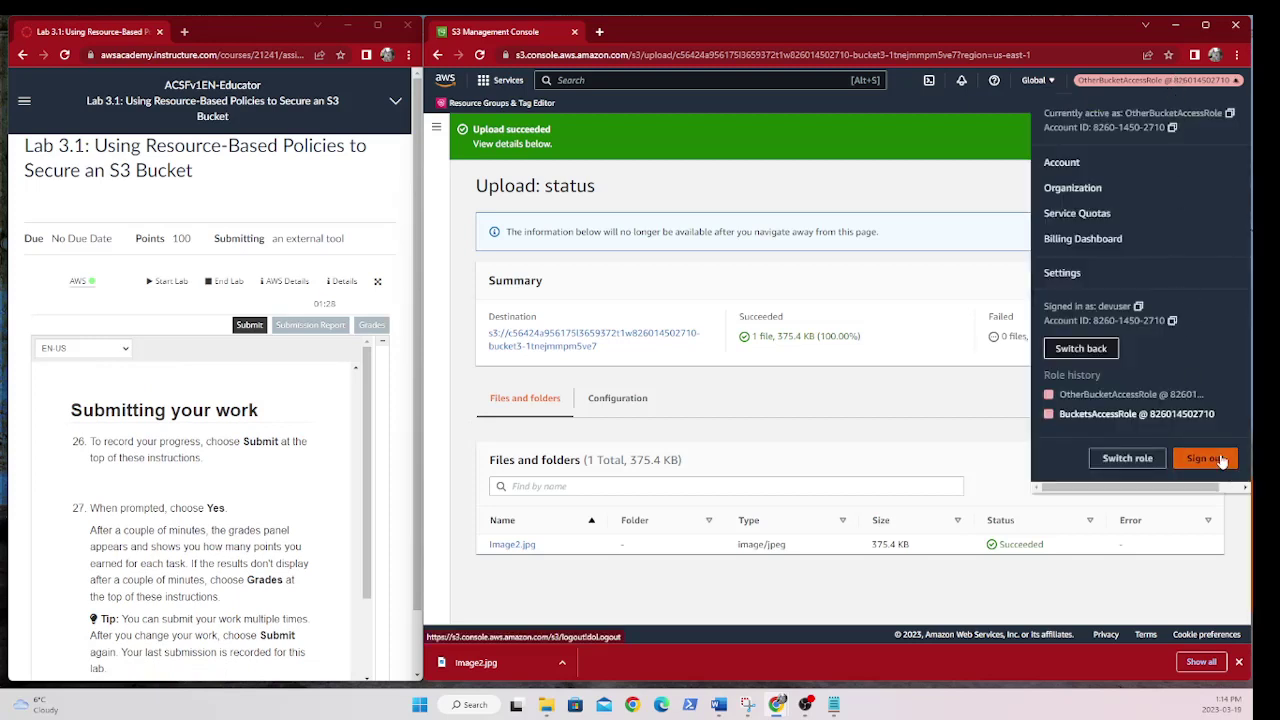
{"action": "left_click", "coordinate": [1215, 458]}
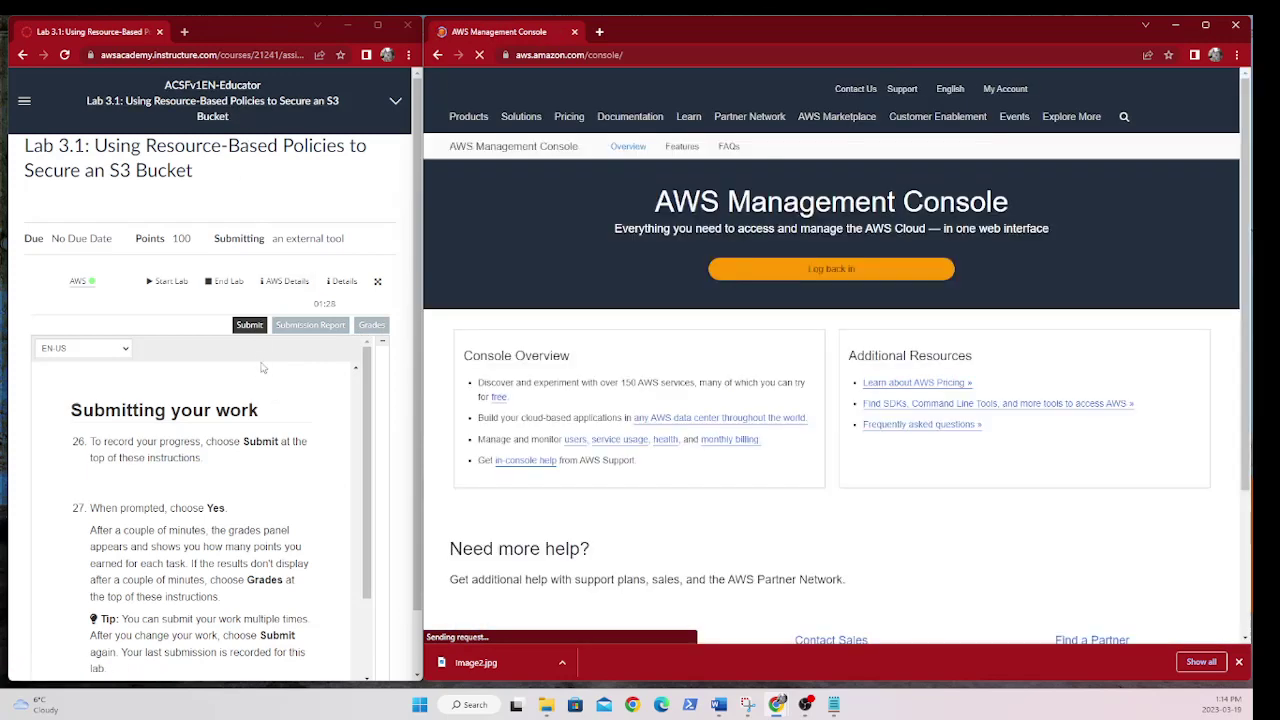
{"action": "left_click", "coordinate": [220, 285]}
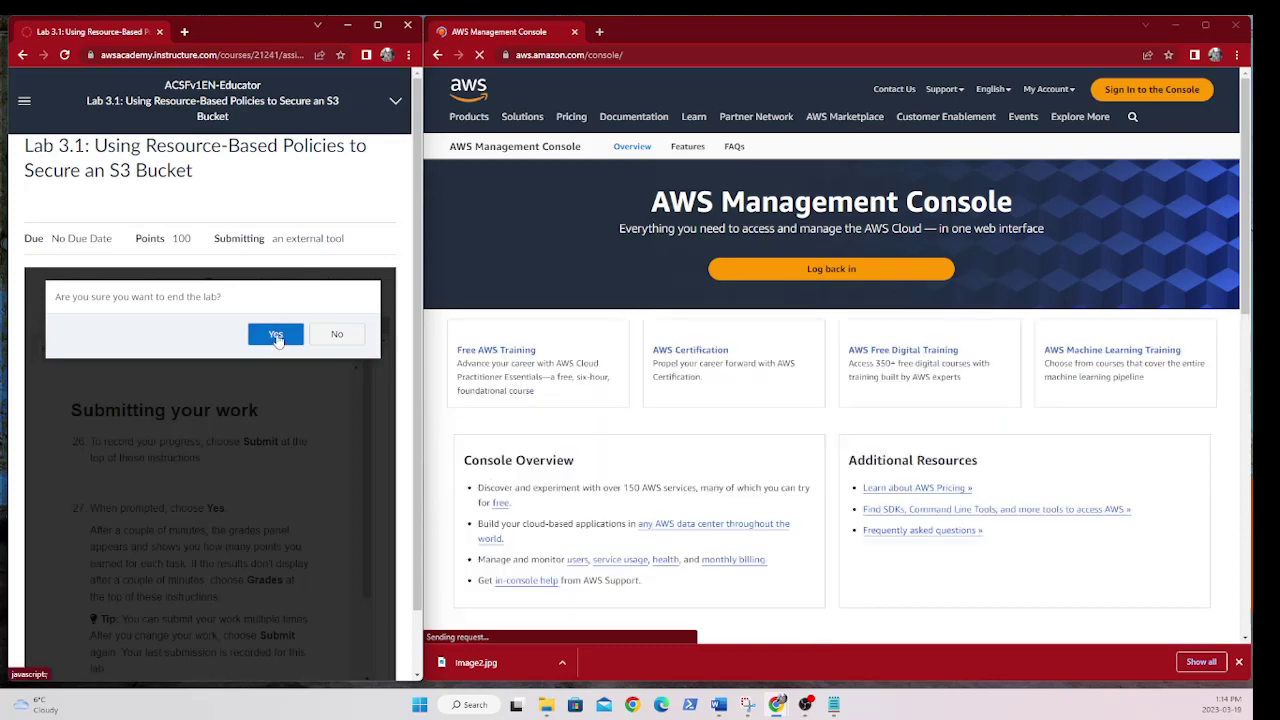
{"action": "left_click", "coordinate": [276, 335]}
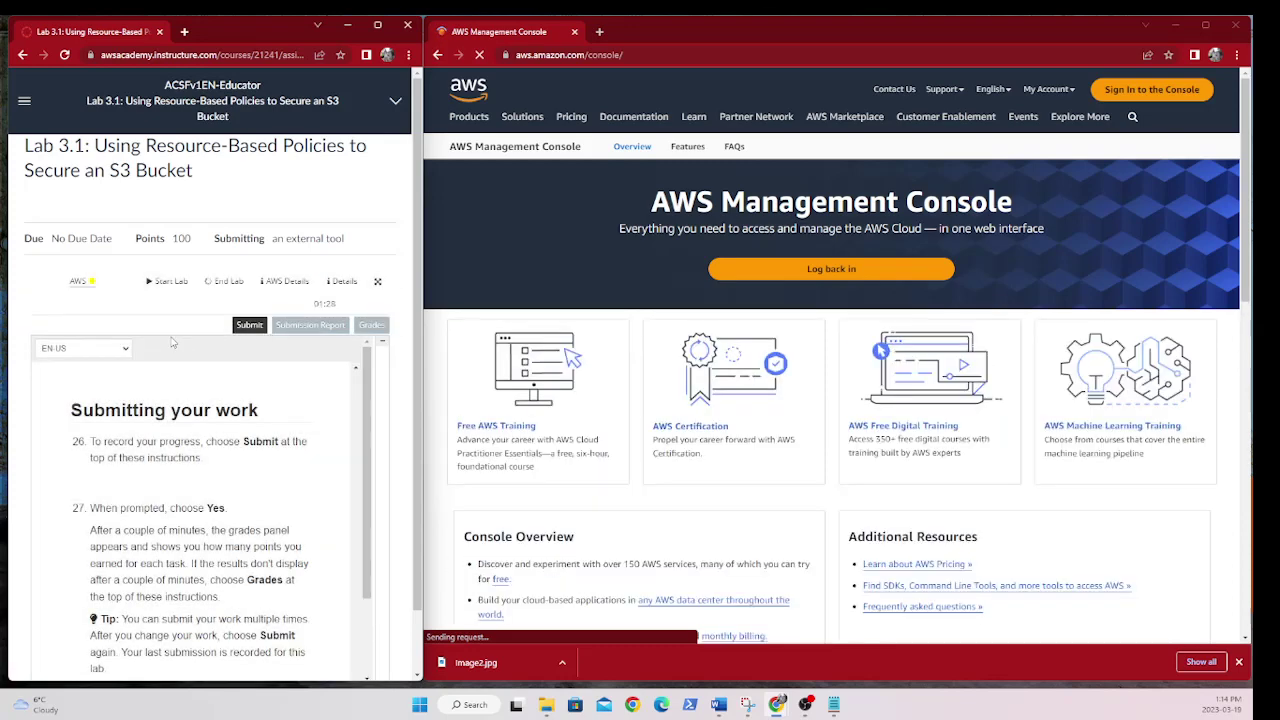